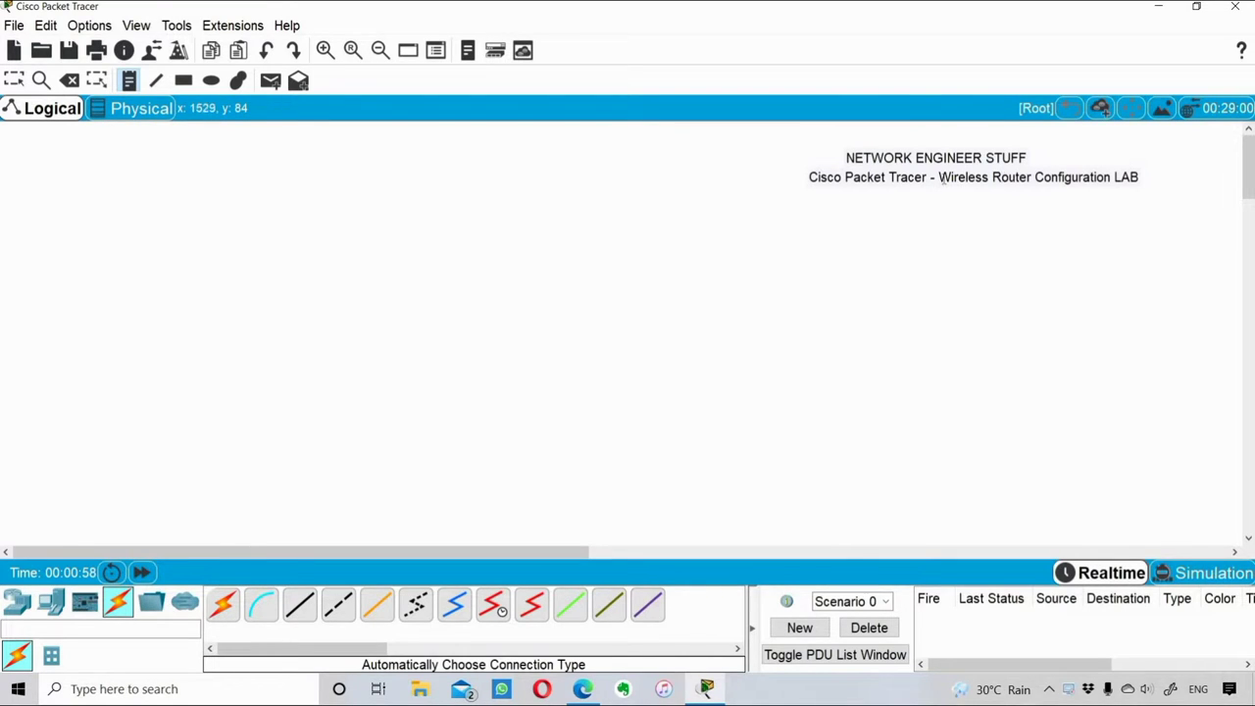
Place a 4331 router in the upper part of the workspace and a 2960 switch directly below it
double_click(1002, 179)
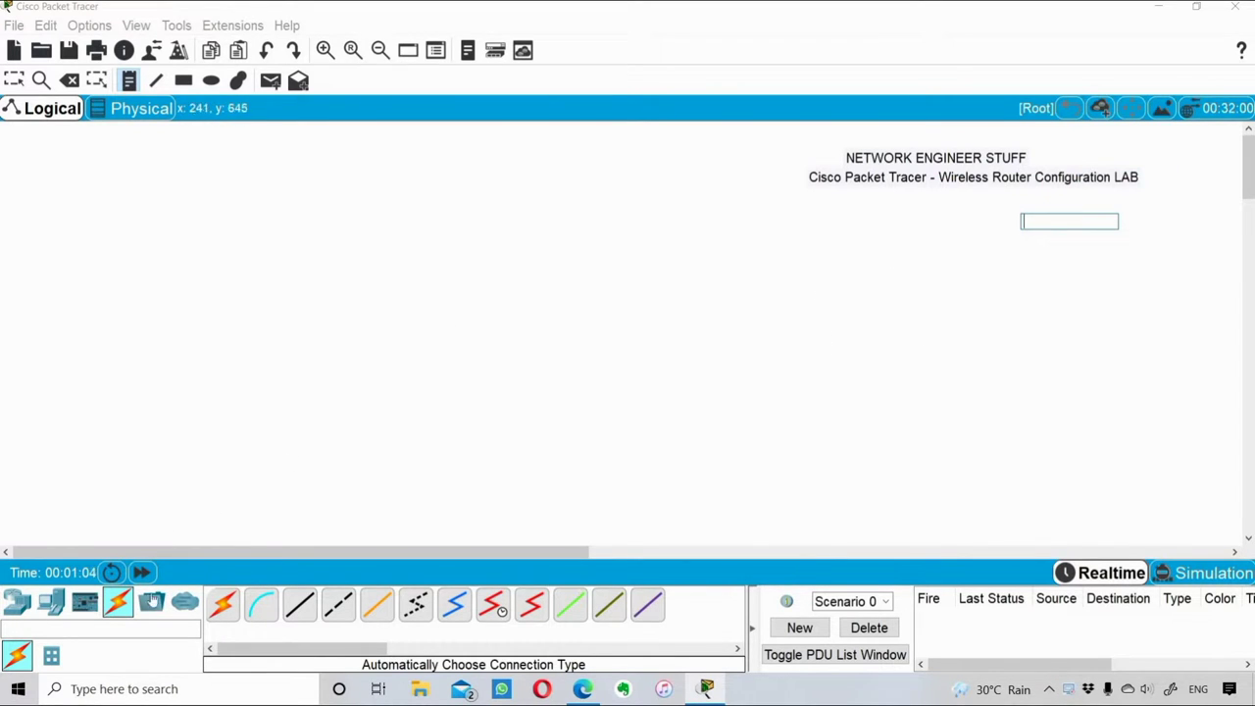
click(17, 601)
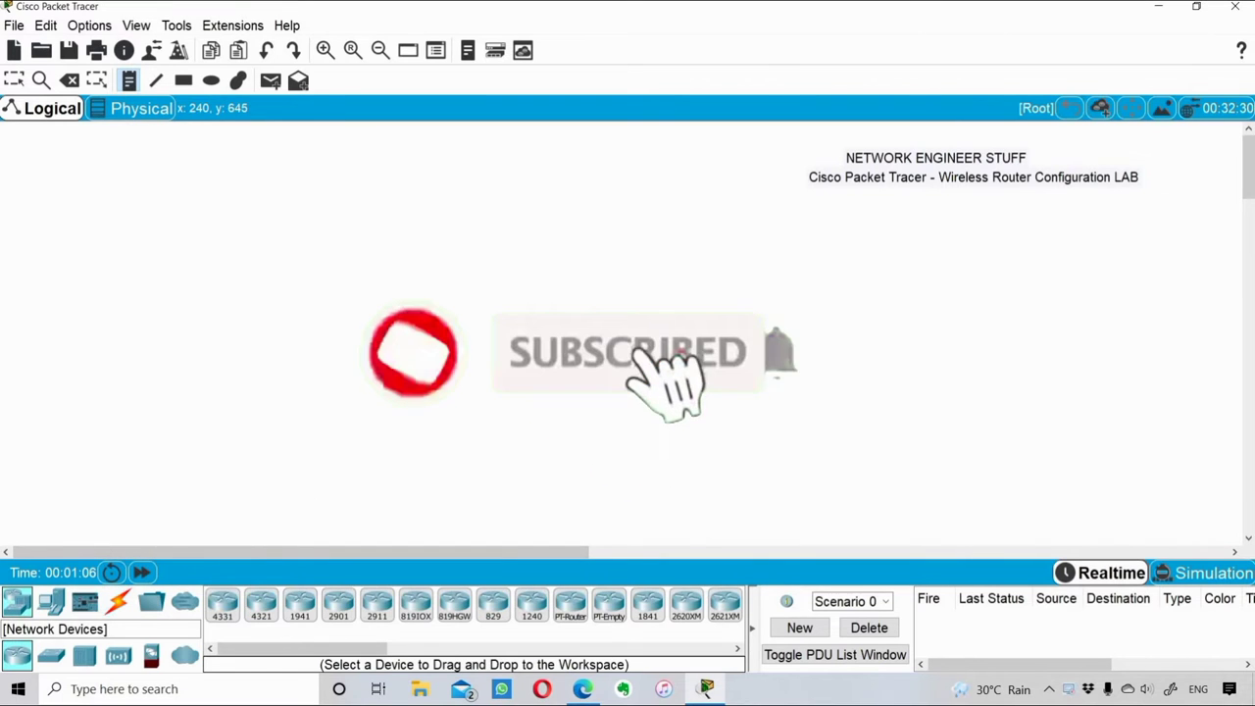
click(222, 602)
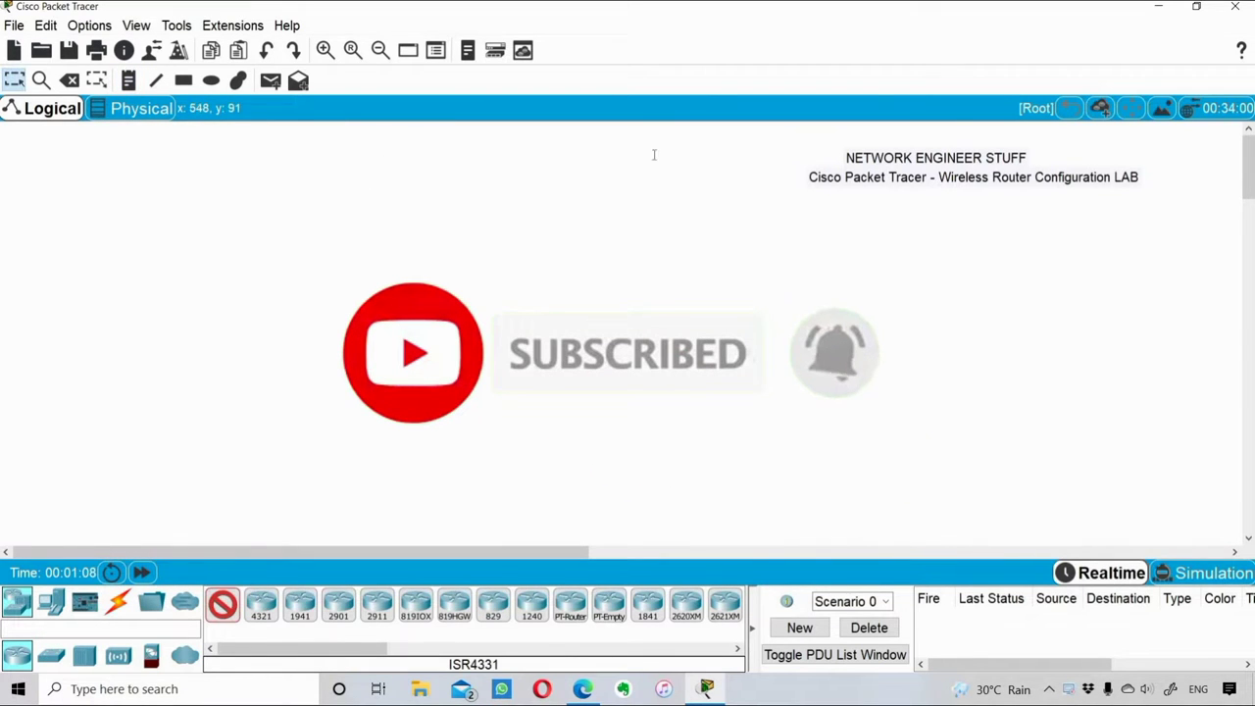
click(357, 181)
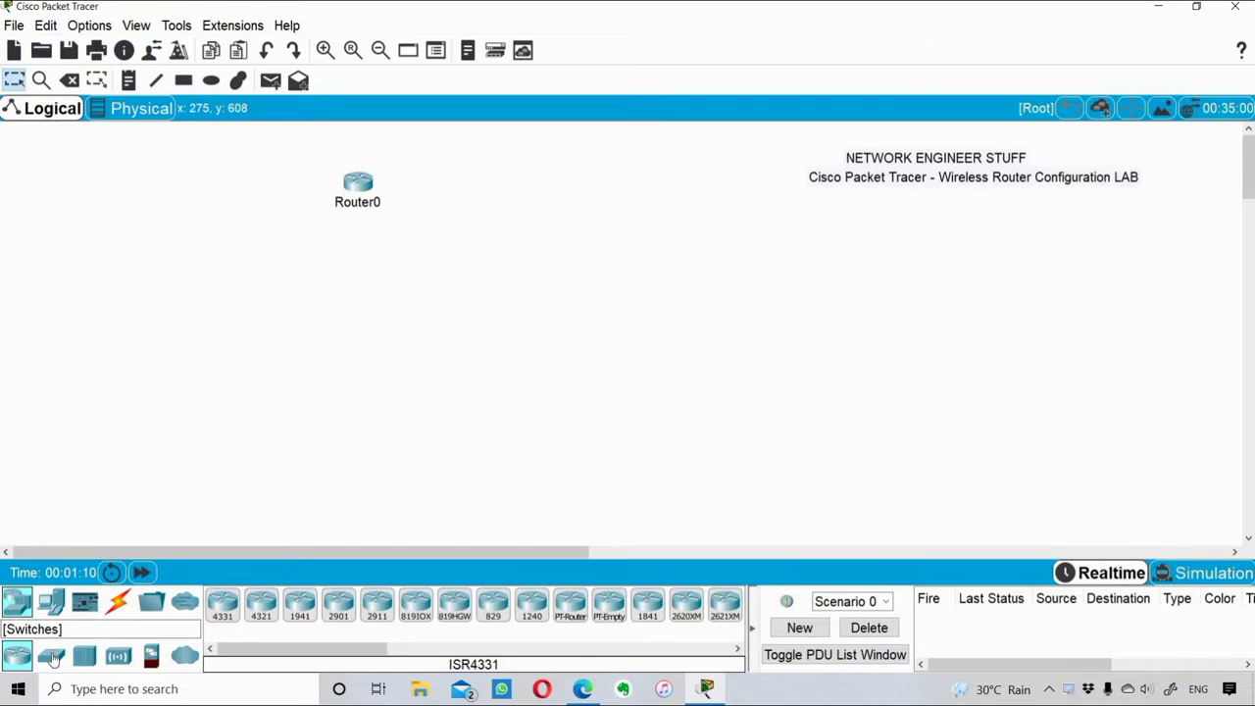
click(51, 655)
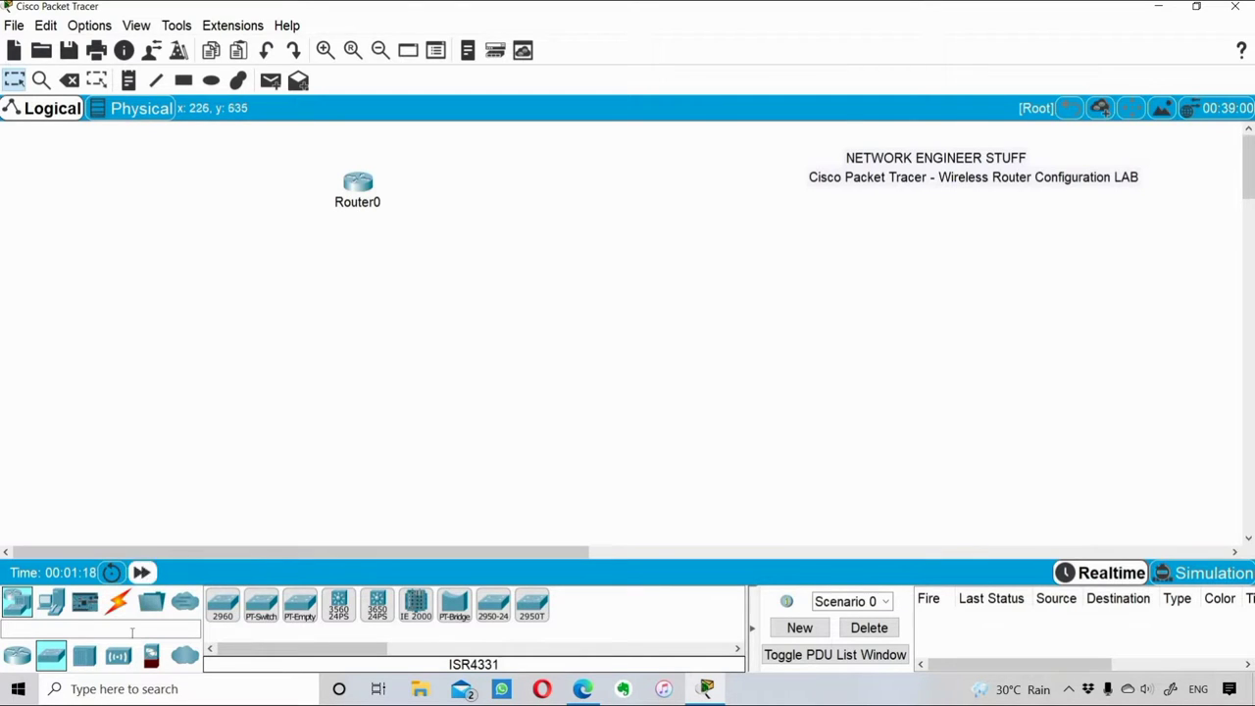
click(224, 605)
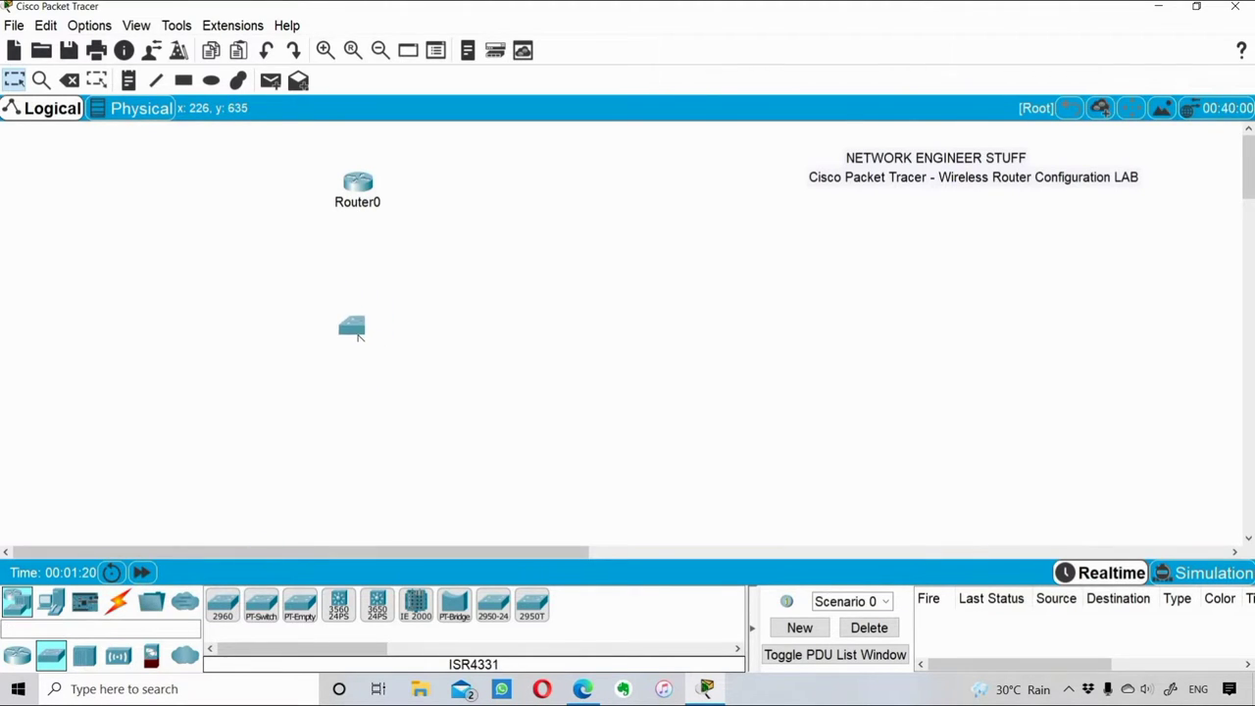
click(364, 335)
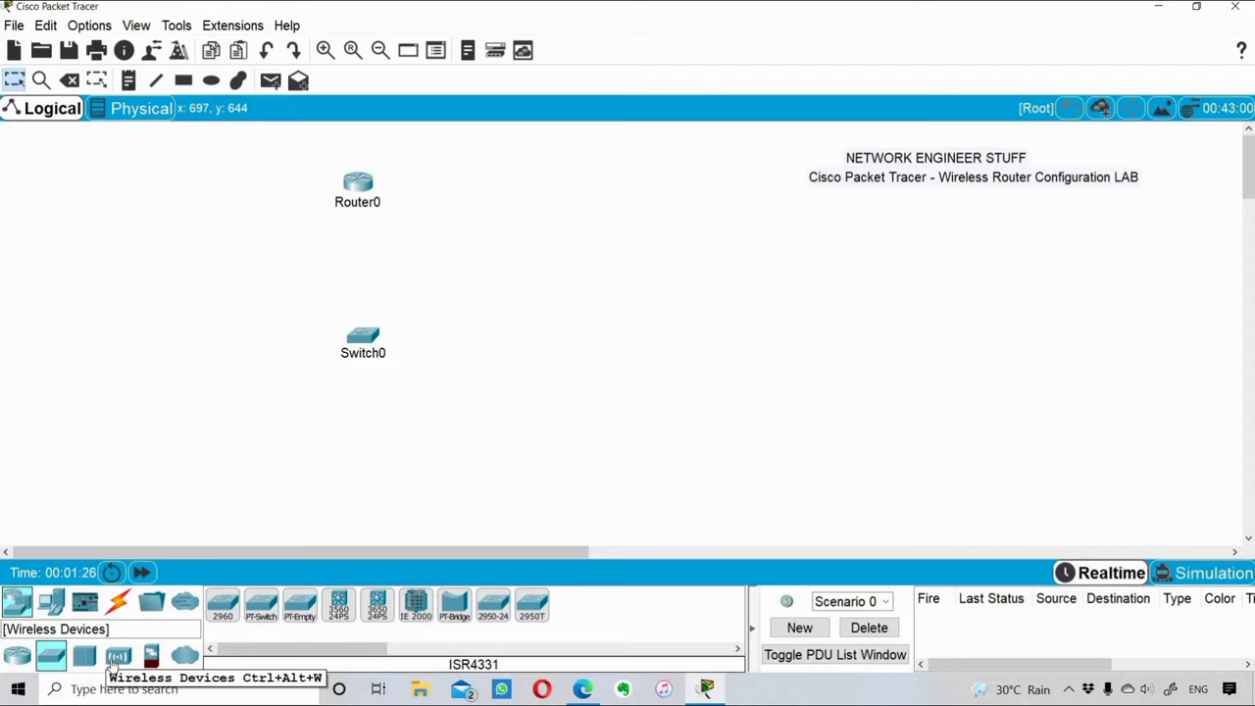
Place a WRT300N wireless router to the right of Switch0, at about the same height
click(116, 659)
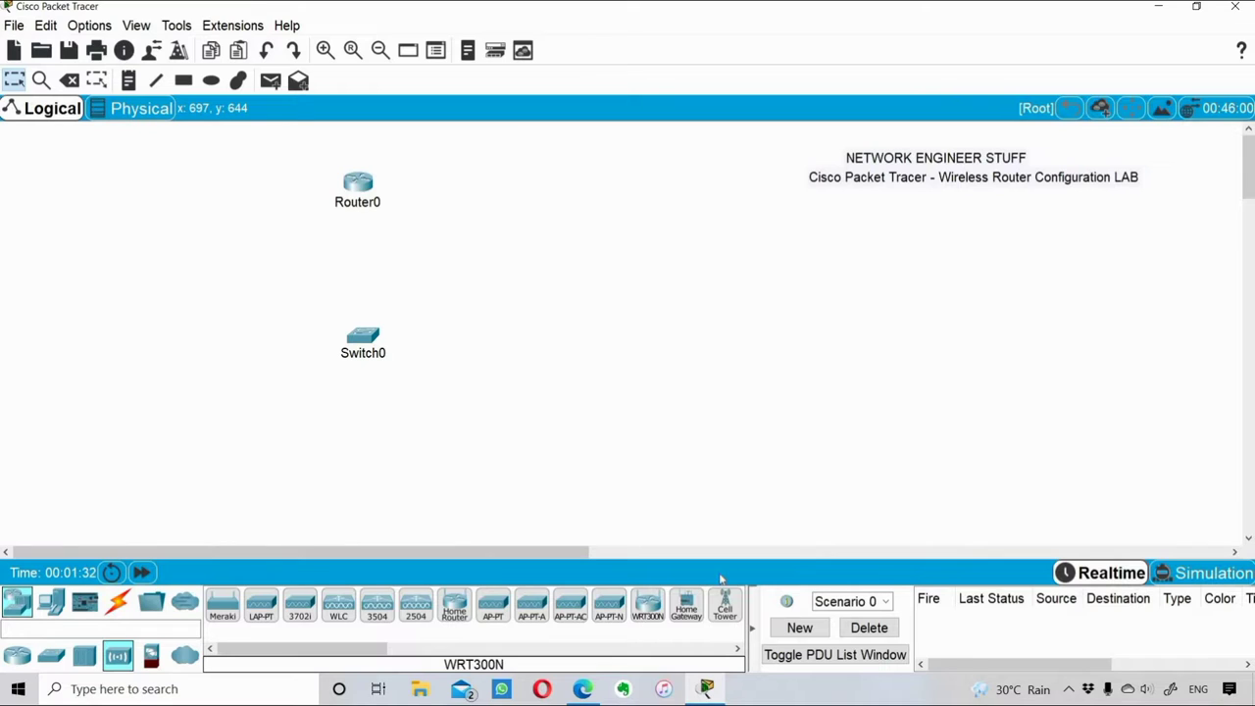
click(647, 604)
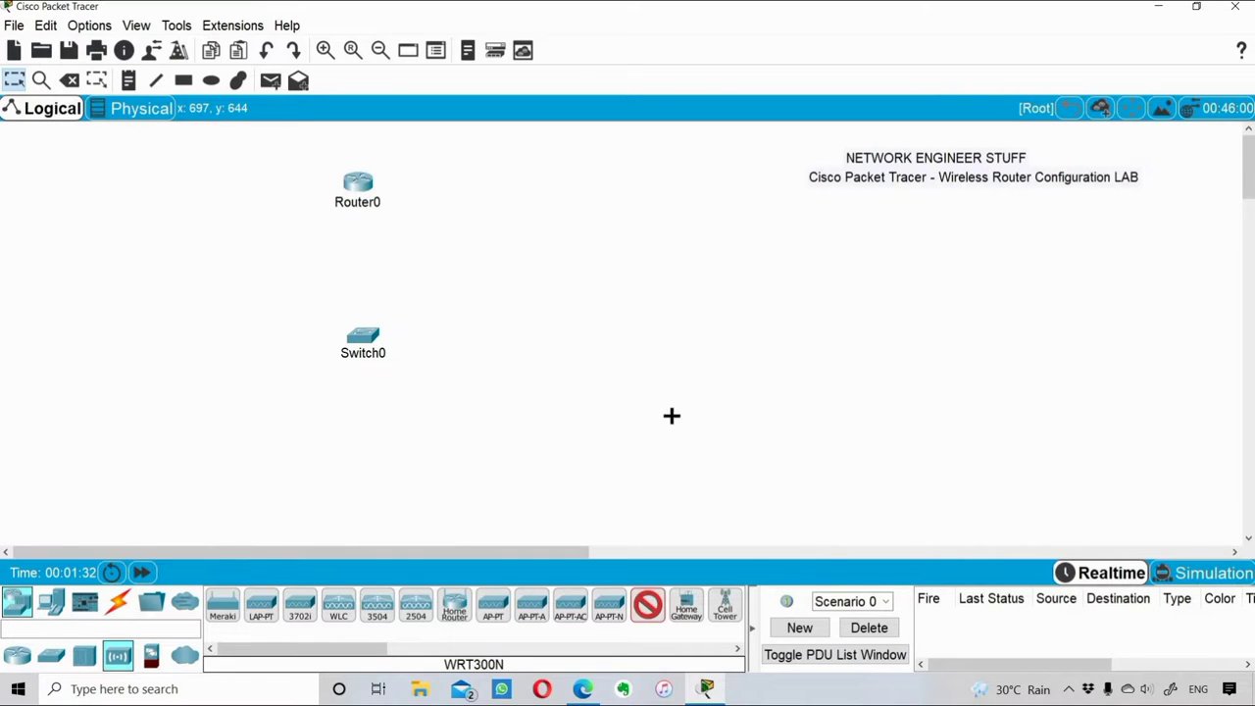
click(672, 348)
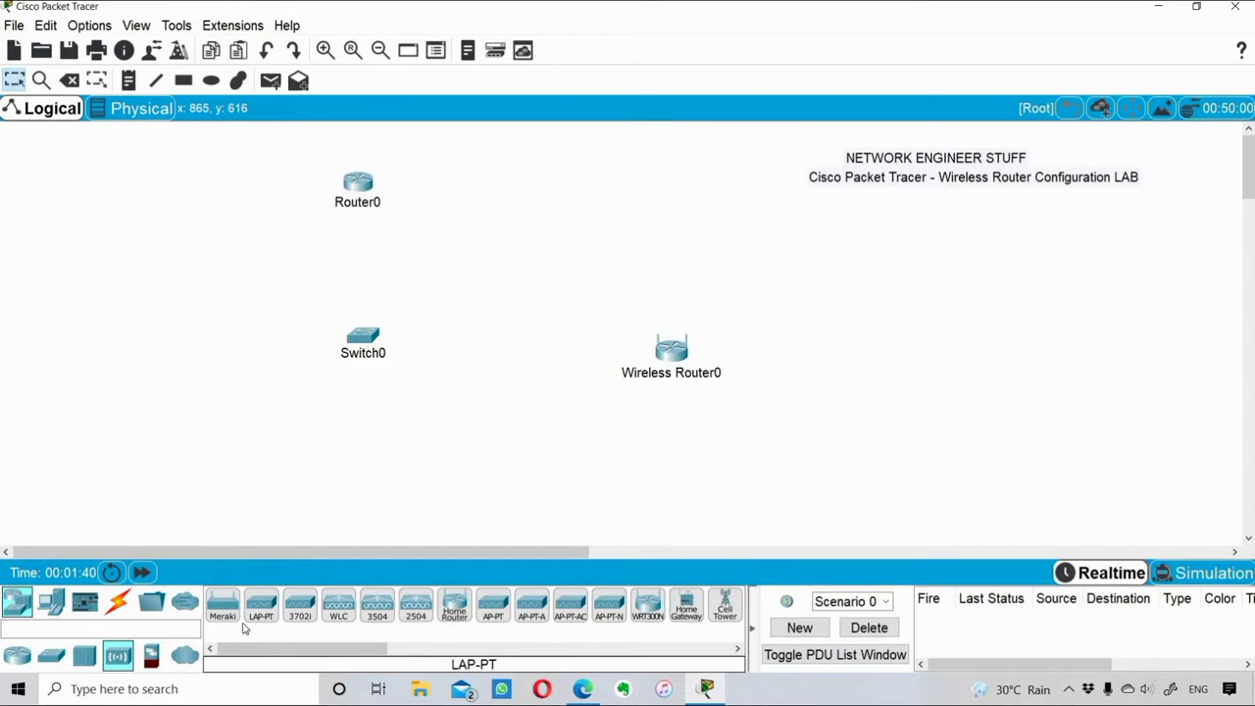
Place two PCs below Switch0, one on each side of it
click(51, 601)
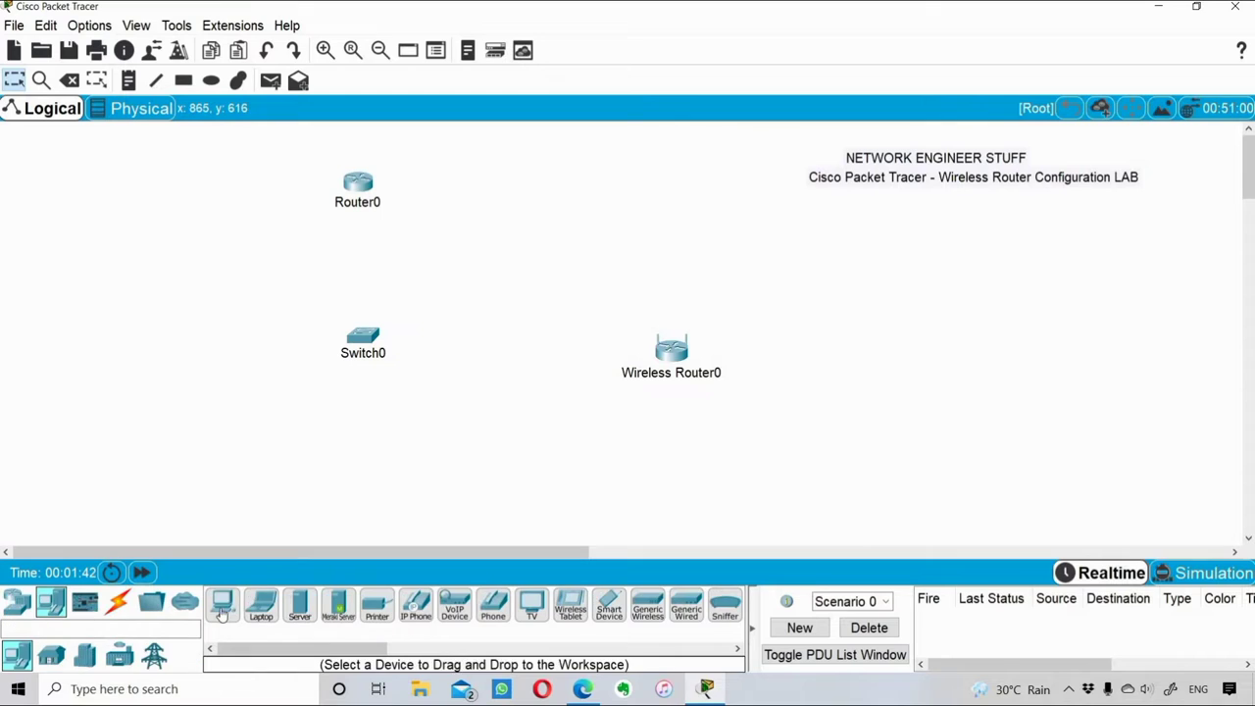
drag(223, 604, 220, 435)
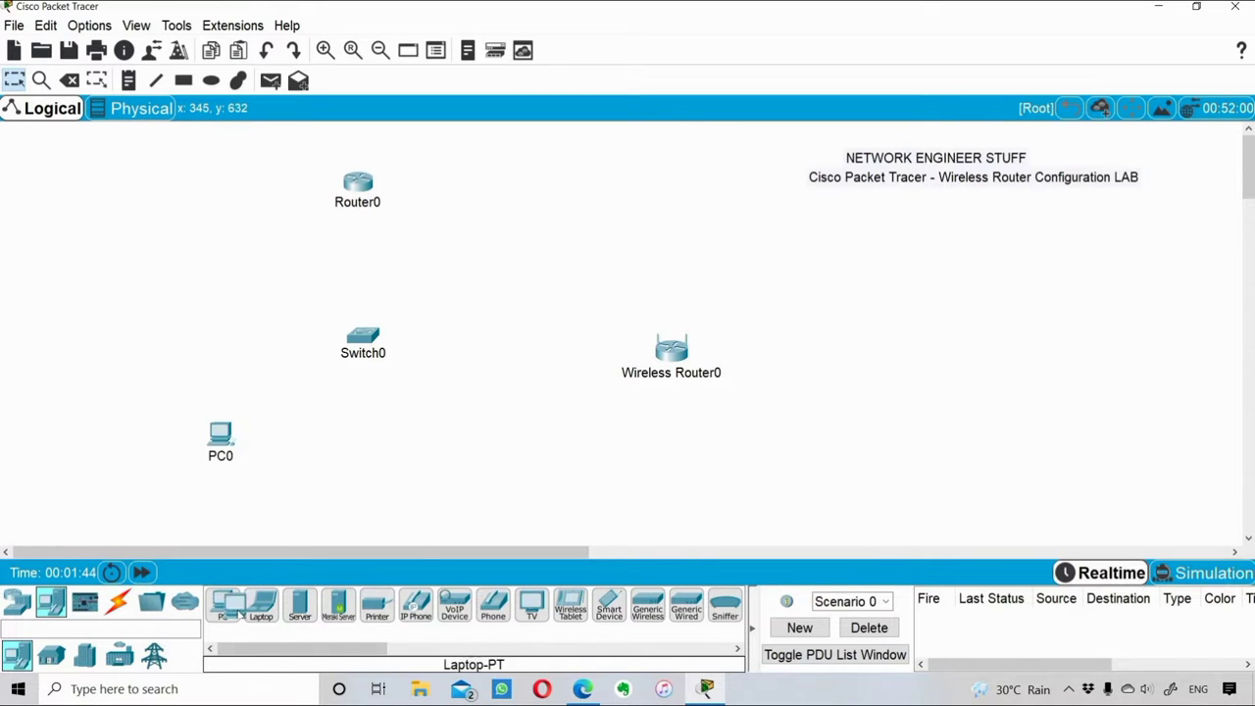
drag(260, 604, 471, 455)
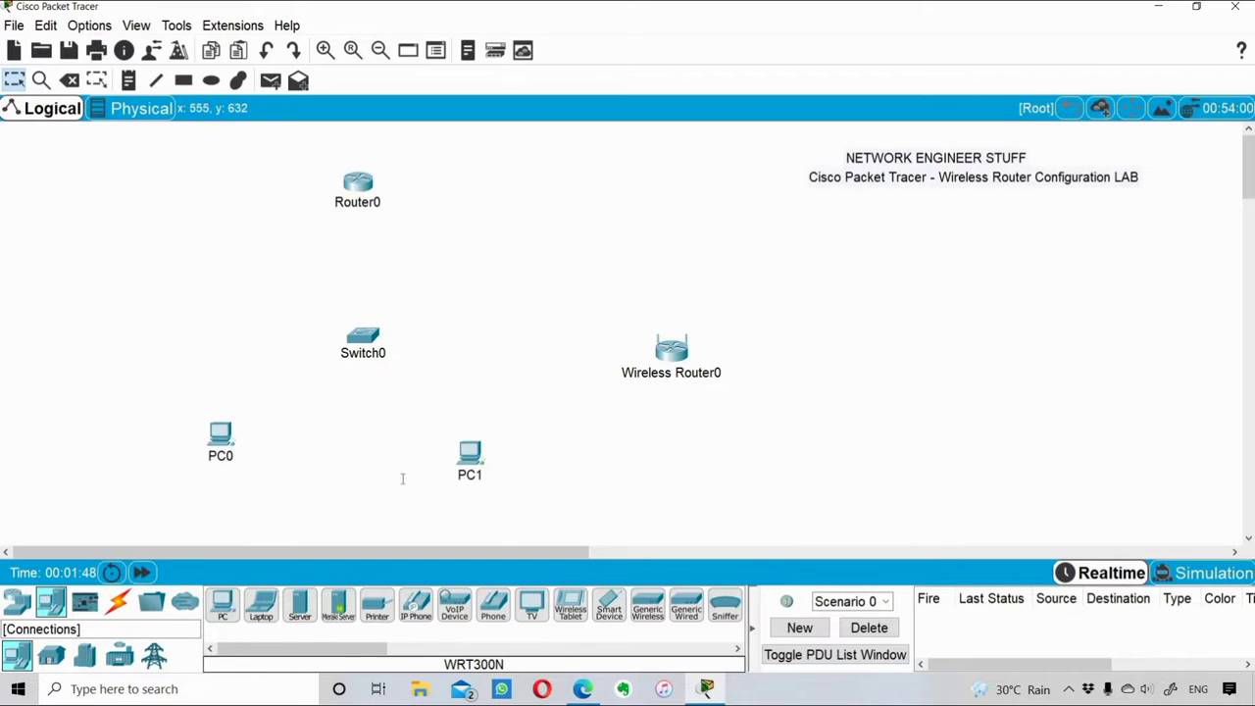
Connect Router0 to Switch0 using the automatically chosen connection type
click(118, 601)
click(223, 601)
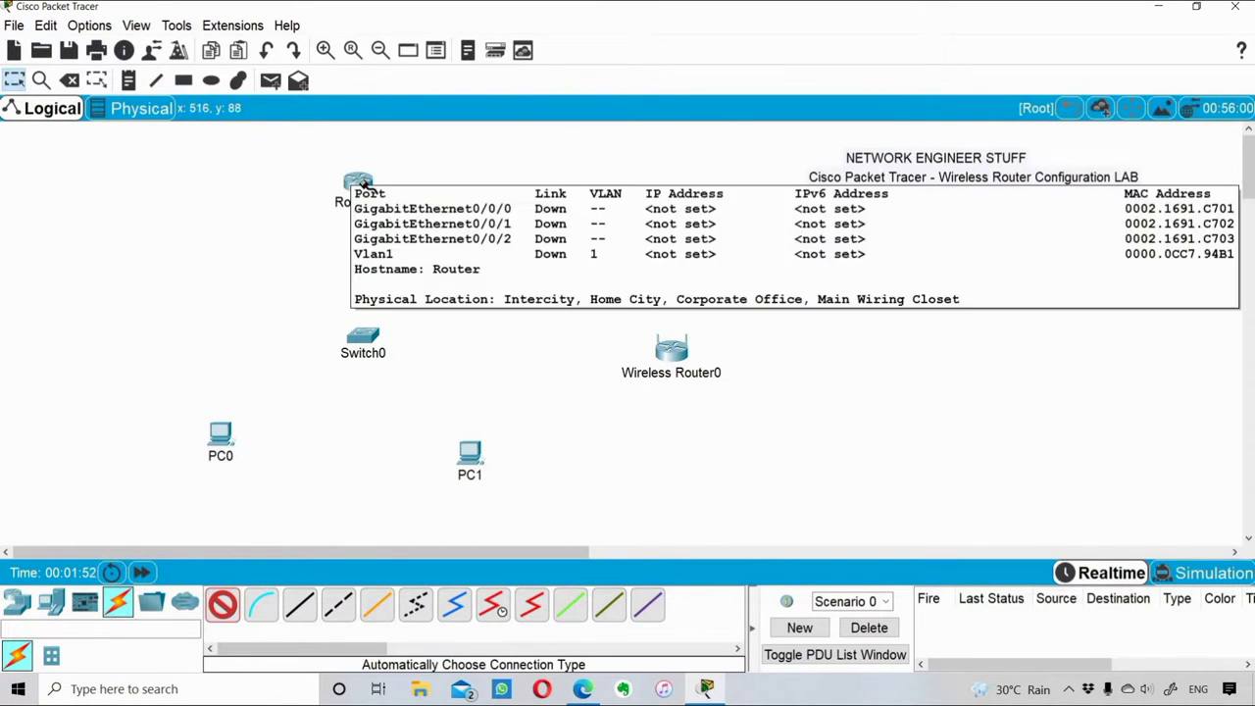
click(359, 184)
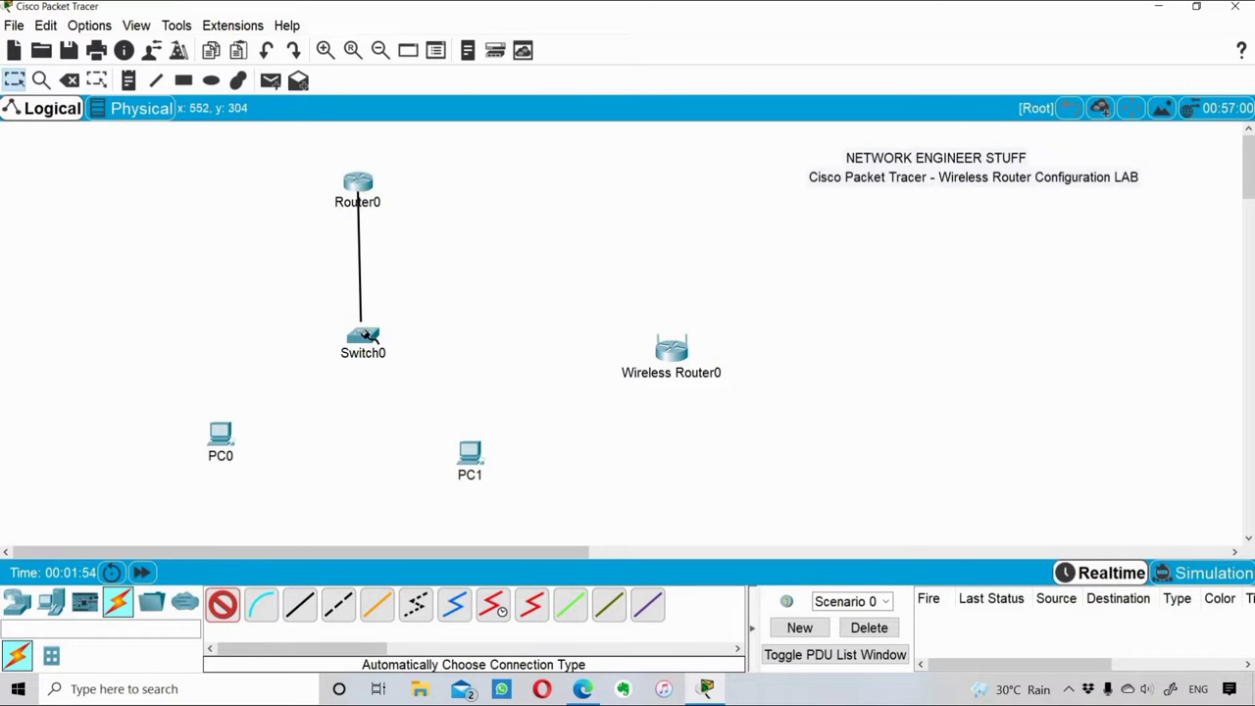
click(363, 334)
Connect Switch0 to PC0 and PC1 with automatically chosen cables, and shift both PCs slightly to even out the layout
click(223, 596)
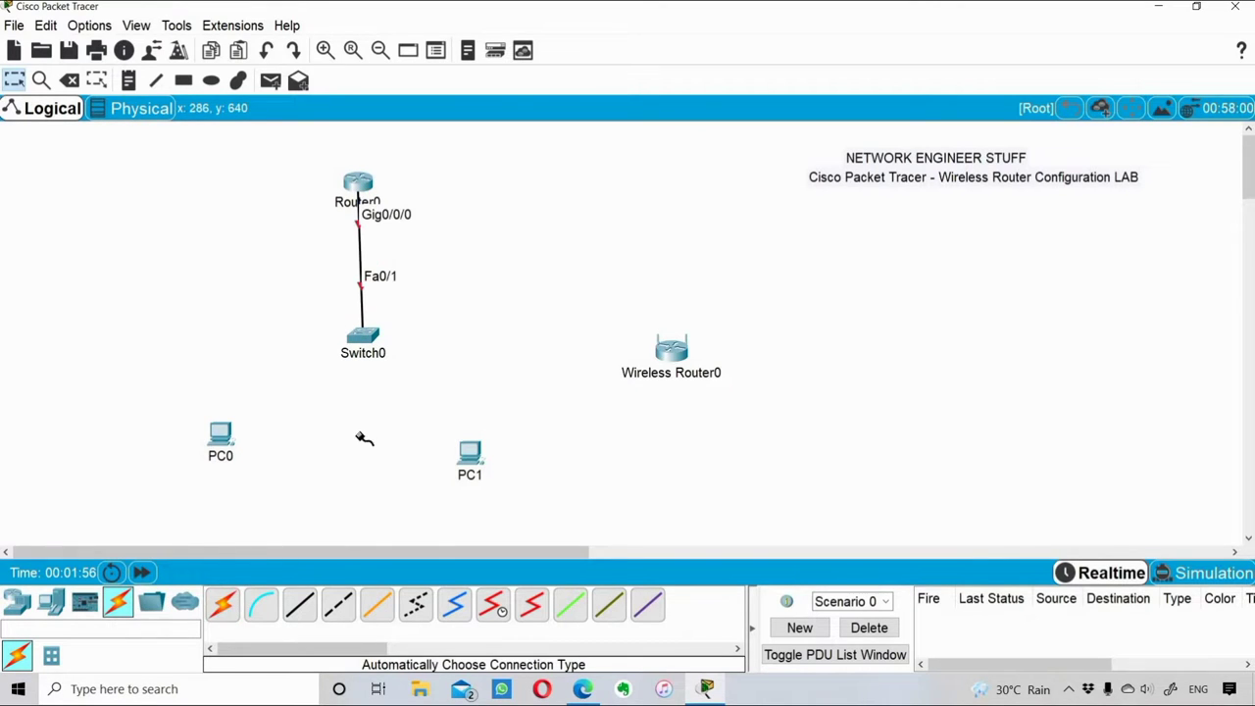
click(364, 336)
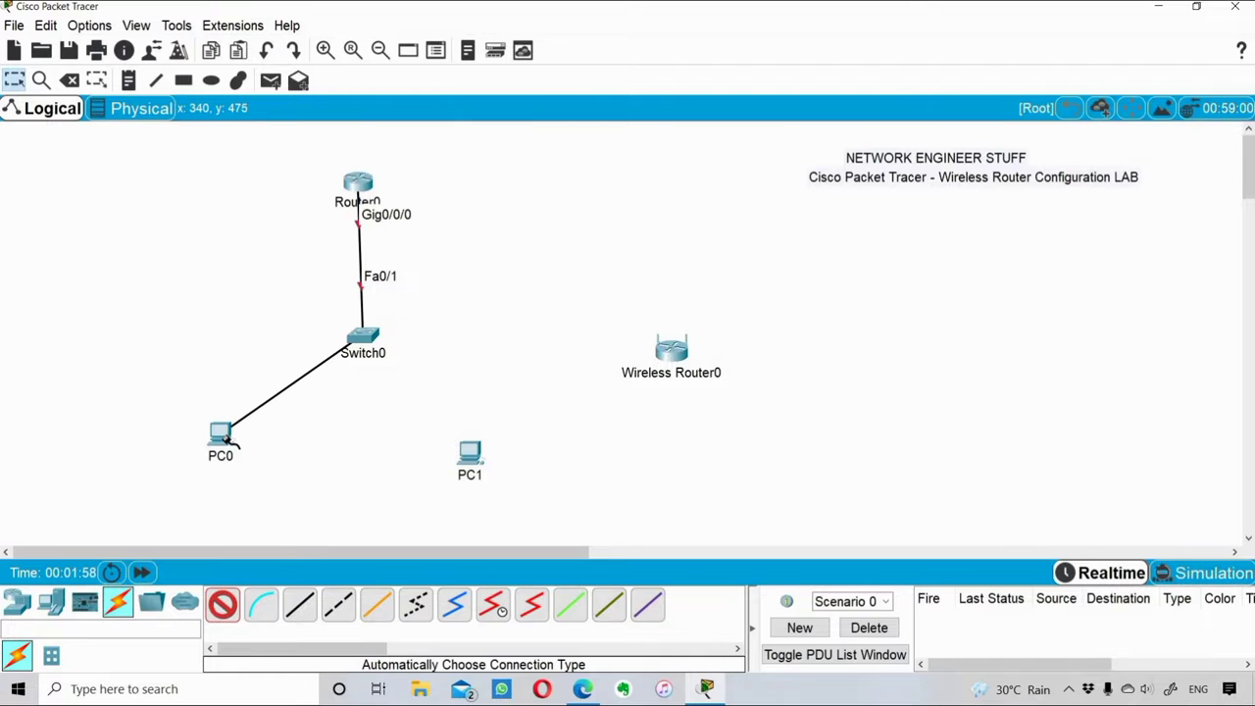
click(227, 440)
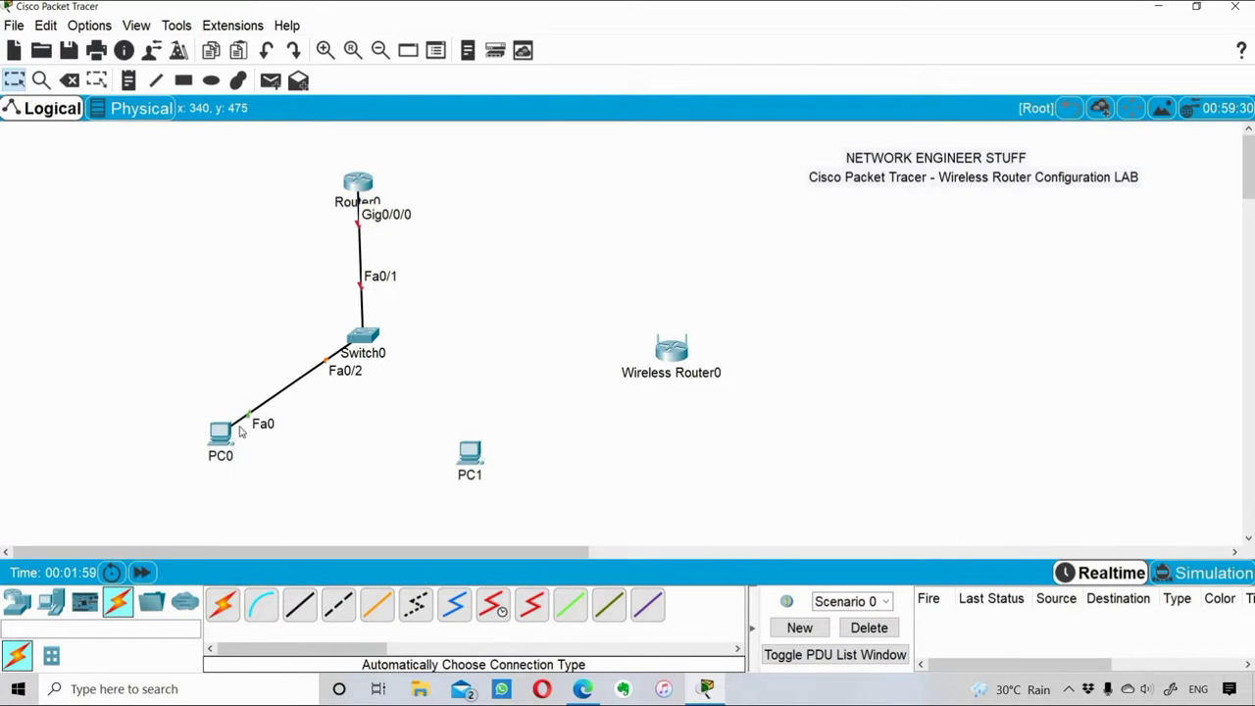
click(223, 603)
click(364, 336)
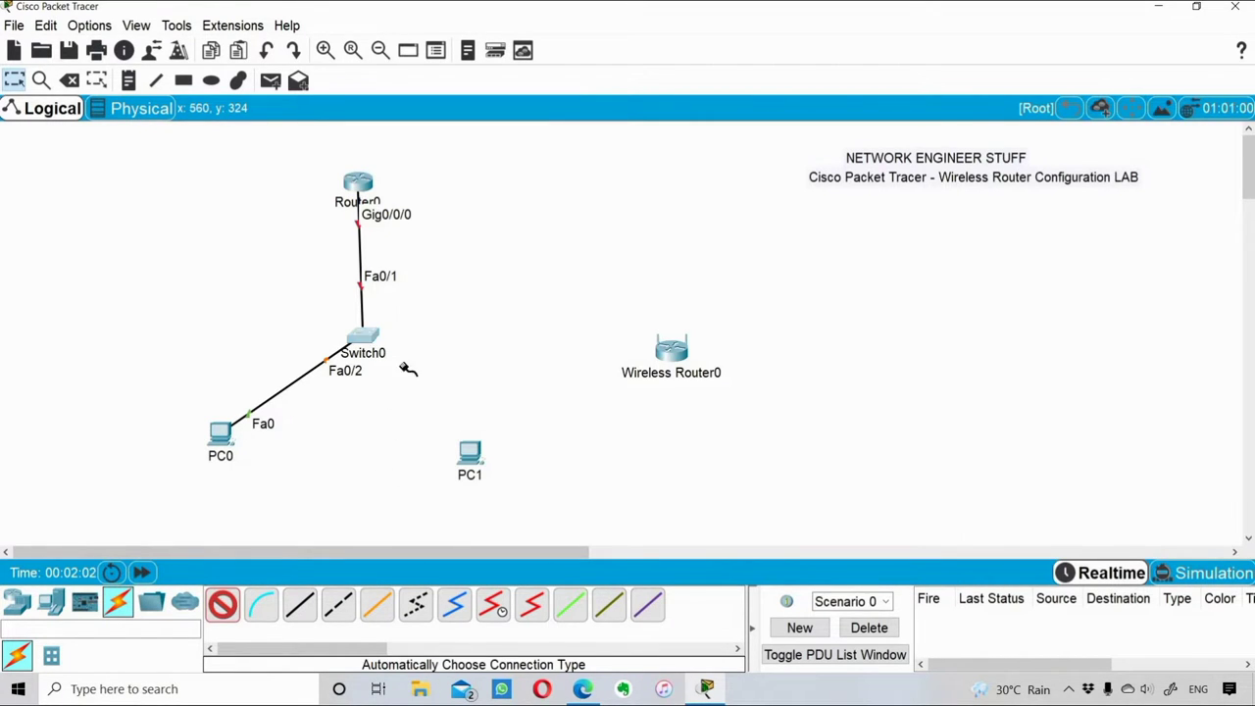
click(474, 455)
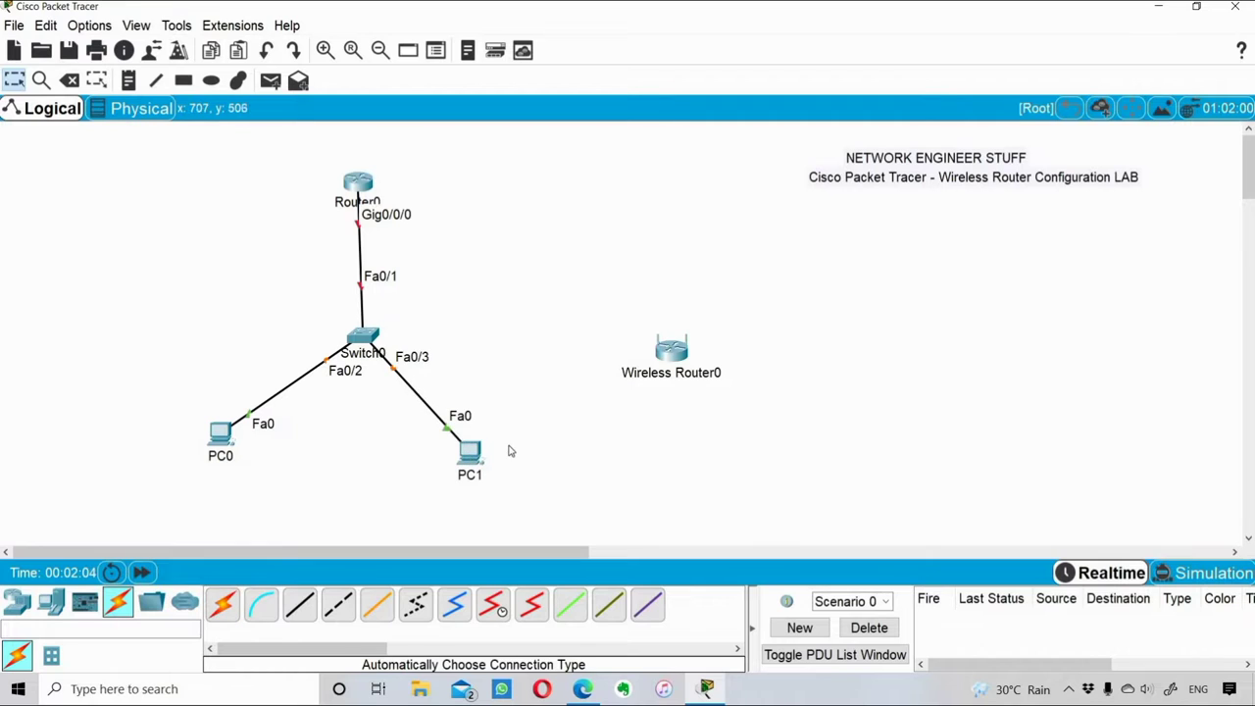
drag(471, 453, 515, 448)
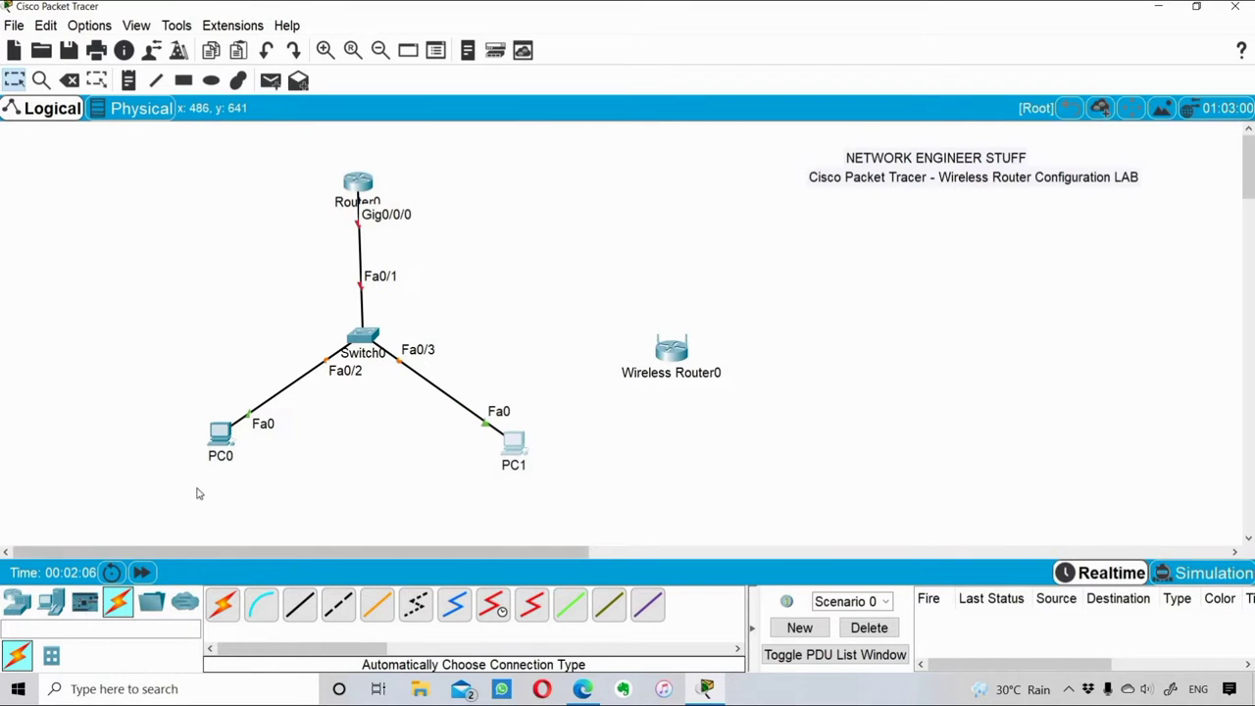
drag(219, 439, 217, 451)
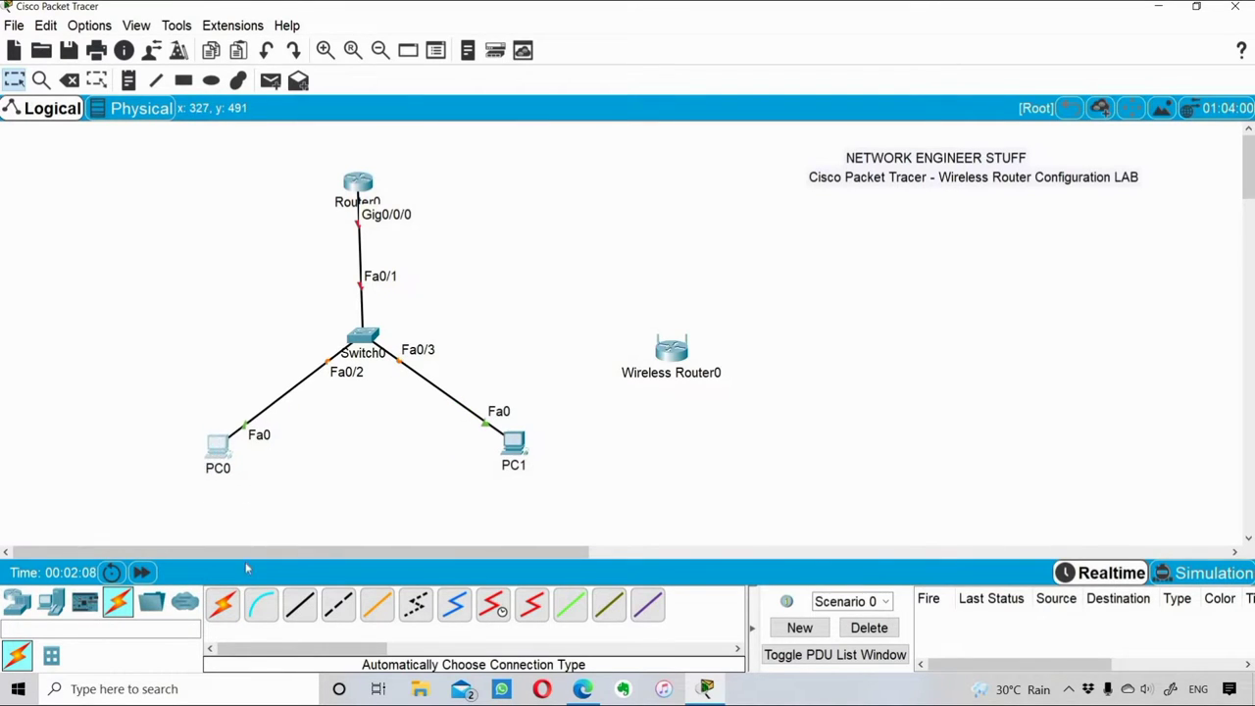
Connect Switch0 to Wireless Router0 with an automatically chosen cable, and nudge Wireless Router0 and Router0 to straighten their links
click(221, 604)
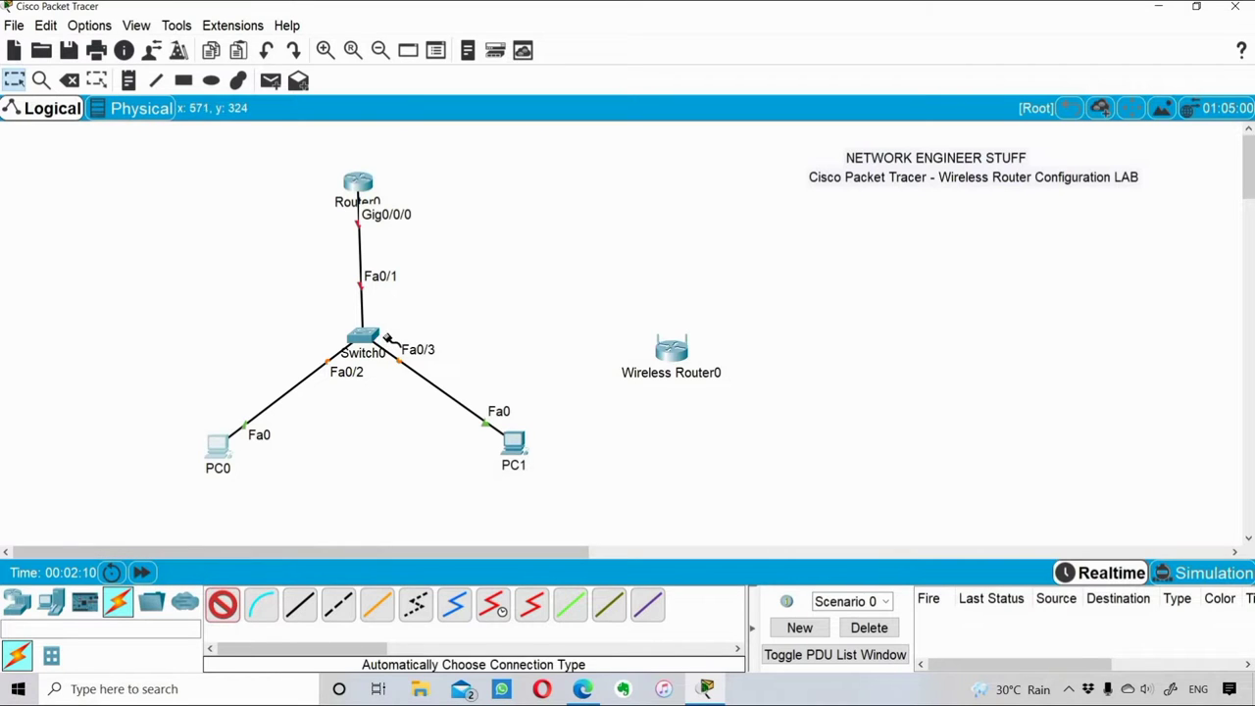
click(364, 337)
click(673, 363)
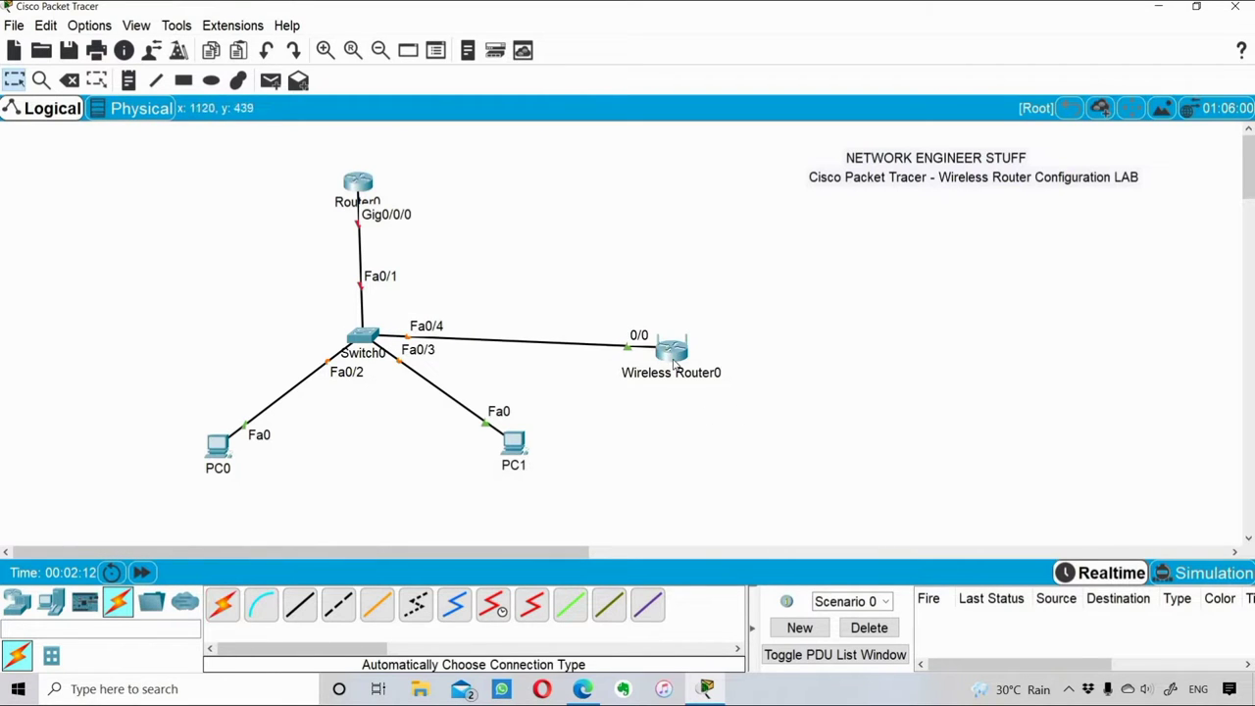
drag(680, 350, 692, 345)
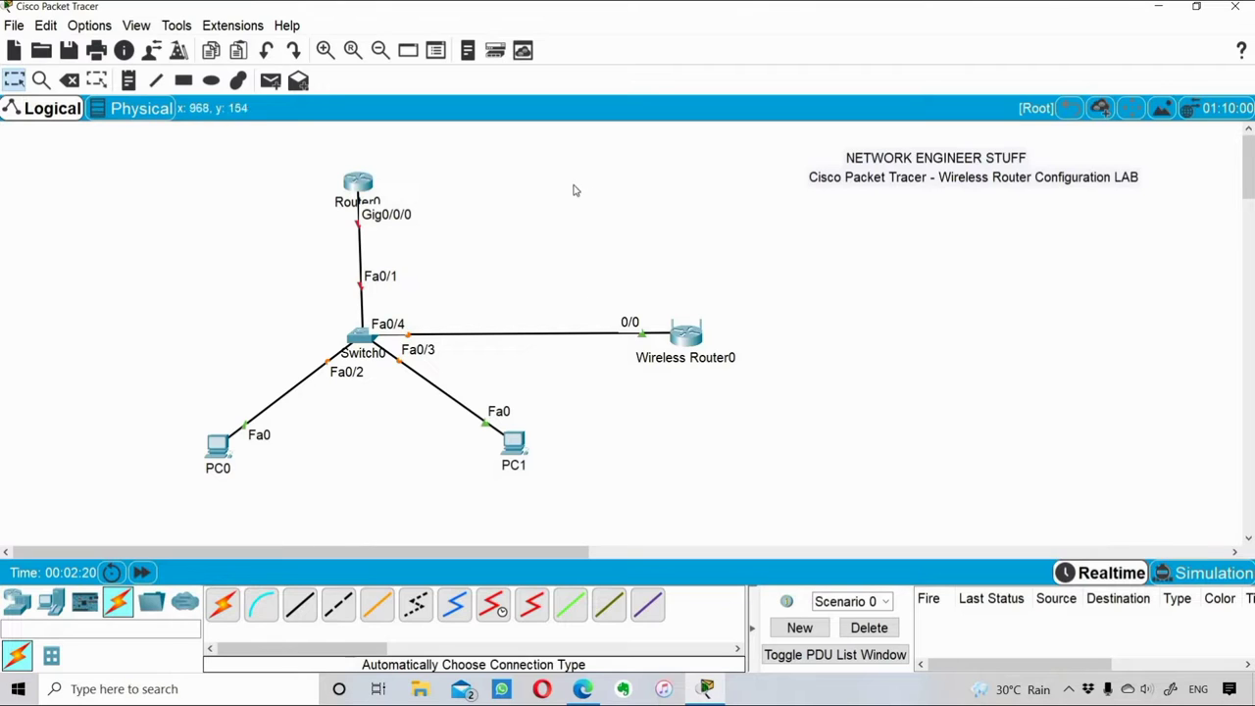
drag(356, 182, 355, 173)
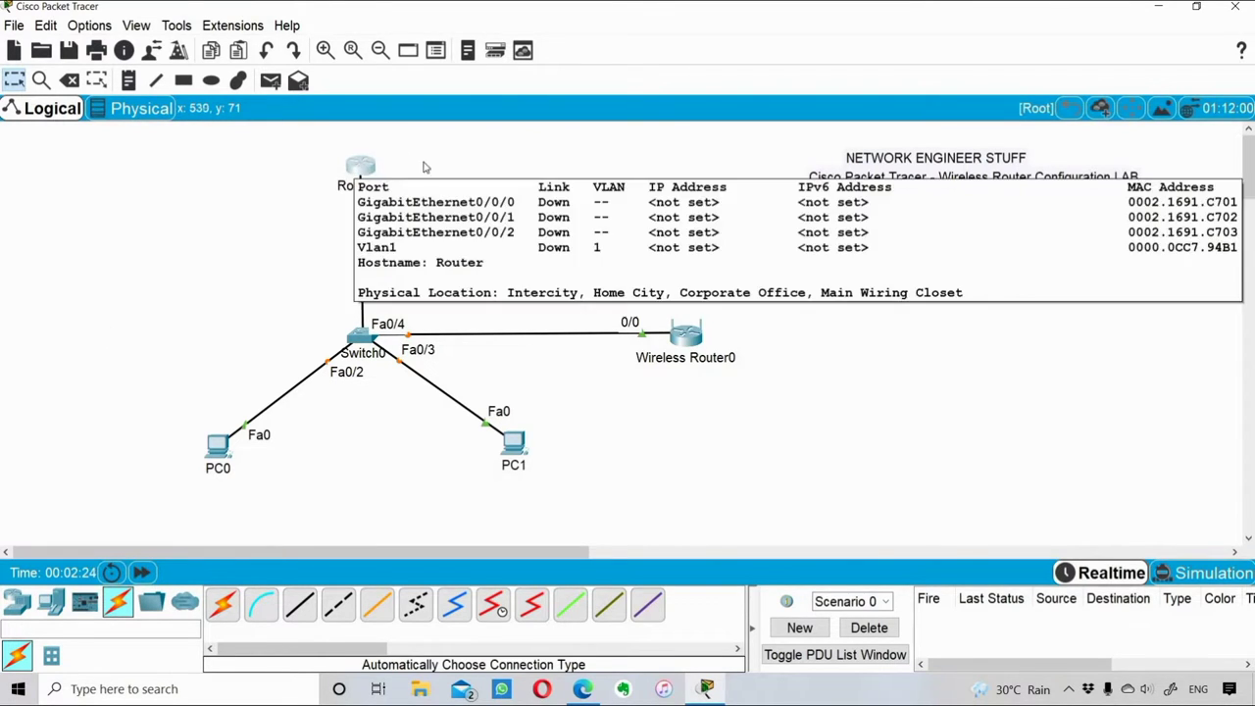
Add a text note reading 192.168.1.1/24 beside Router0
key(n)
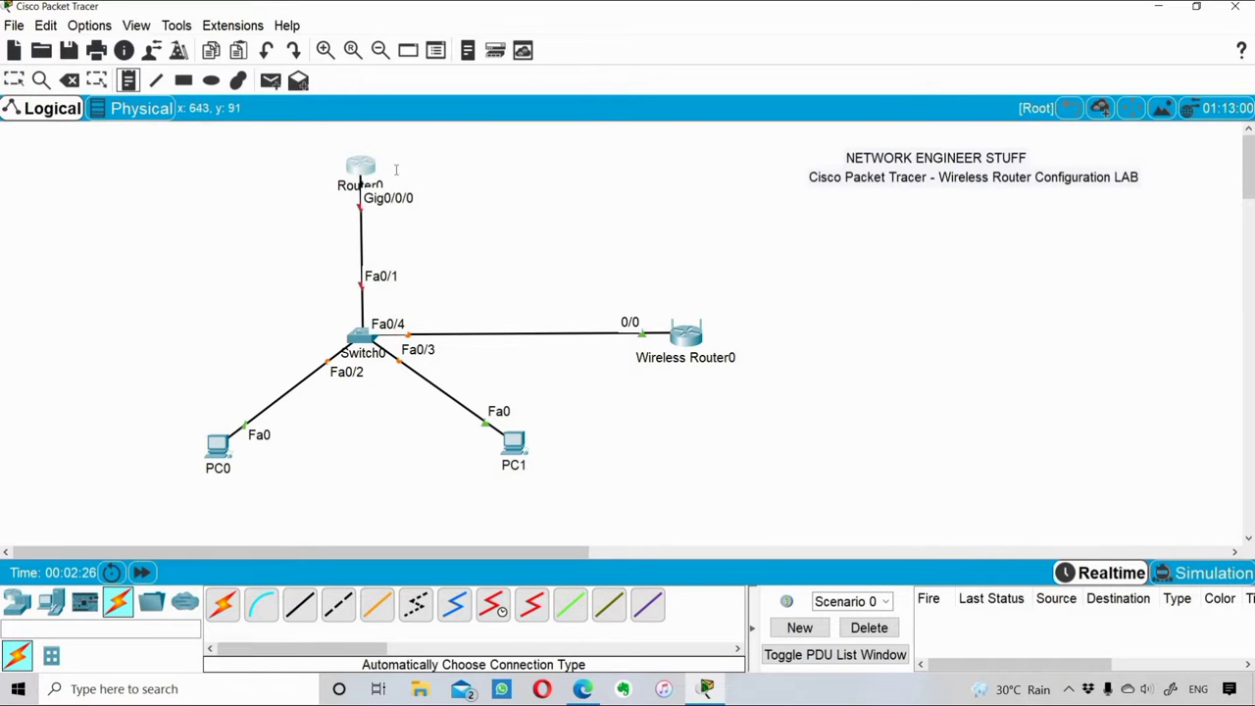
click(392, 170)
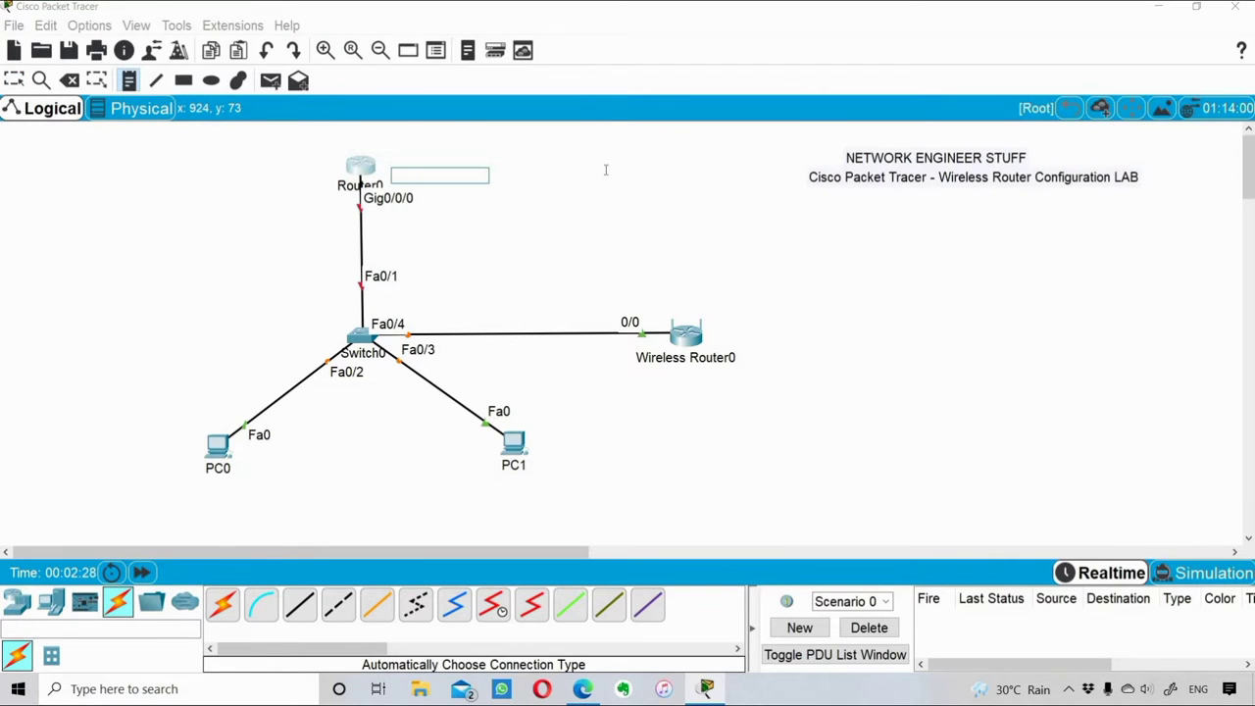
text(192.168.1.)
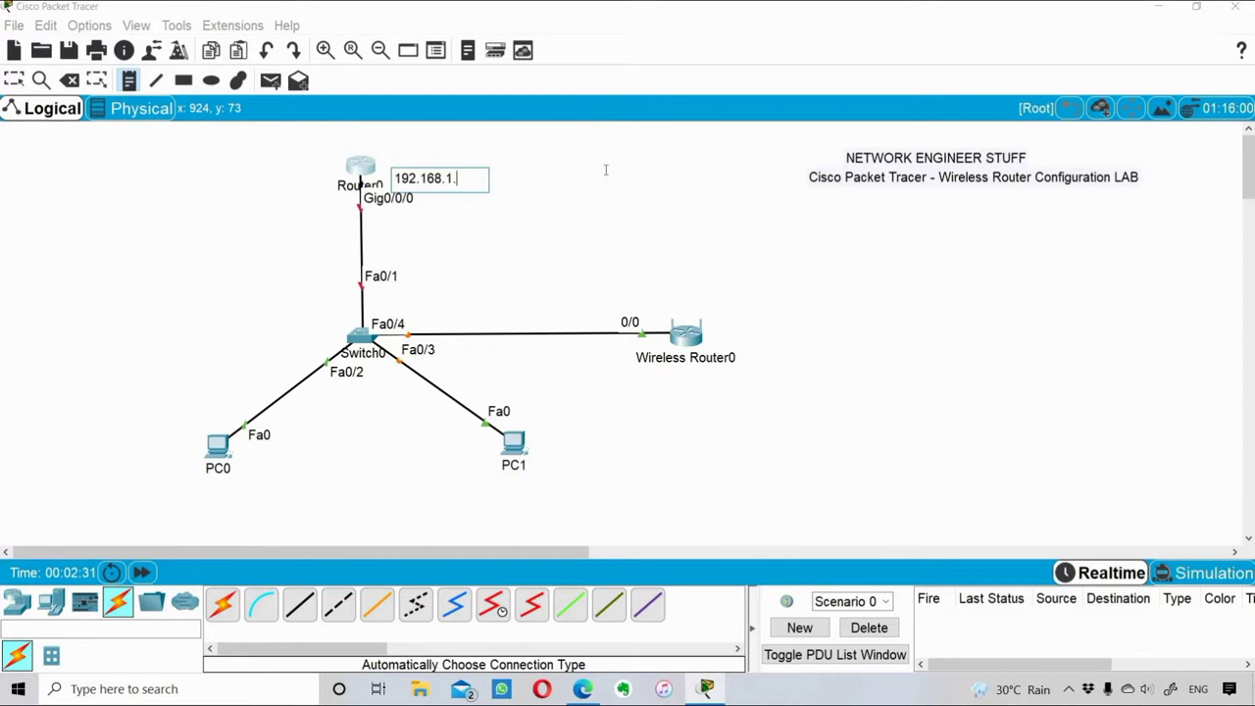
text(1/24)
click(614, 224)
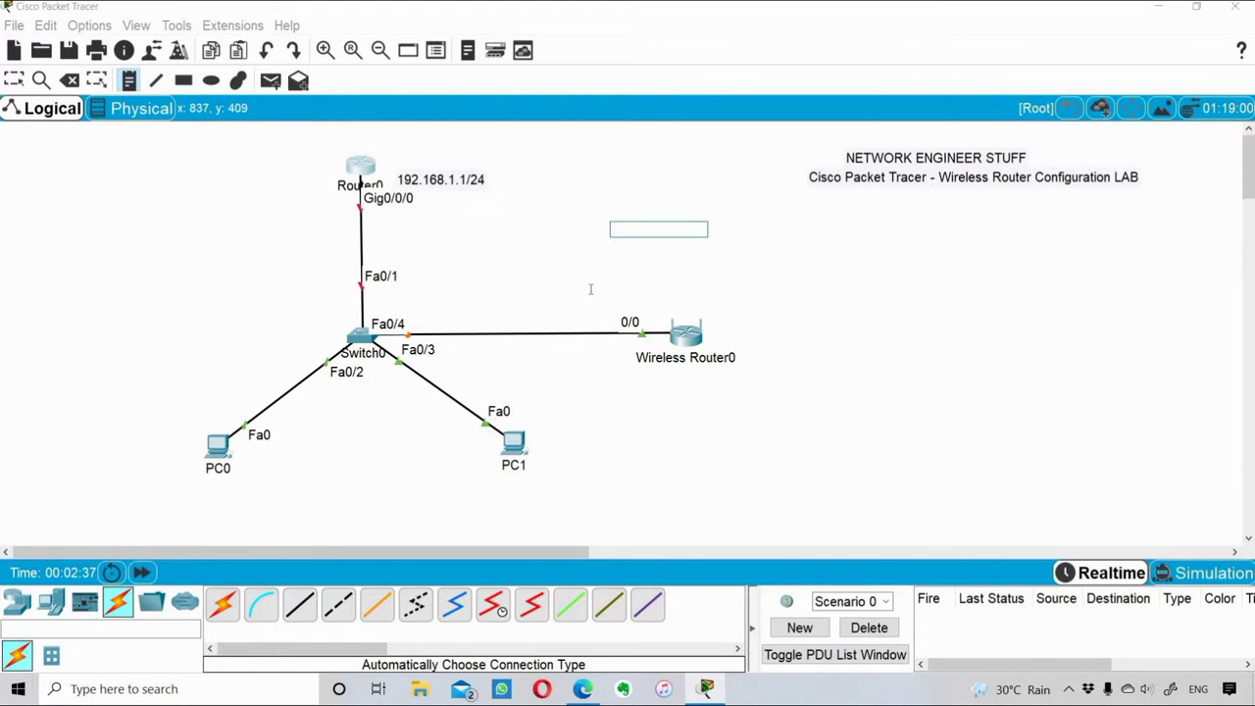
Add a /24 IP address note beginning with 192.168 next to Wireless Router0, above its link to the switch
click(569, 310)
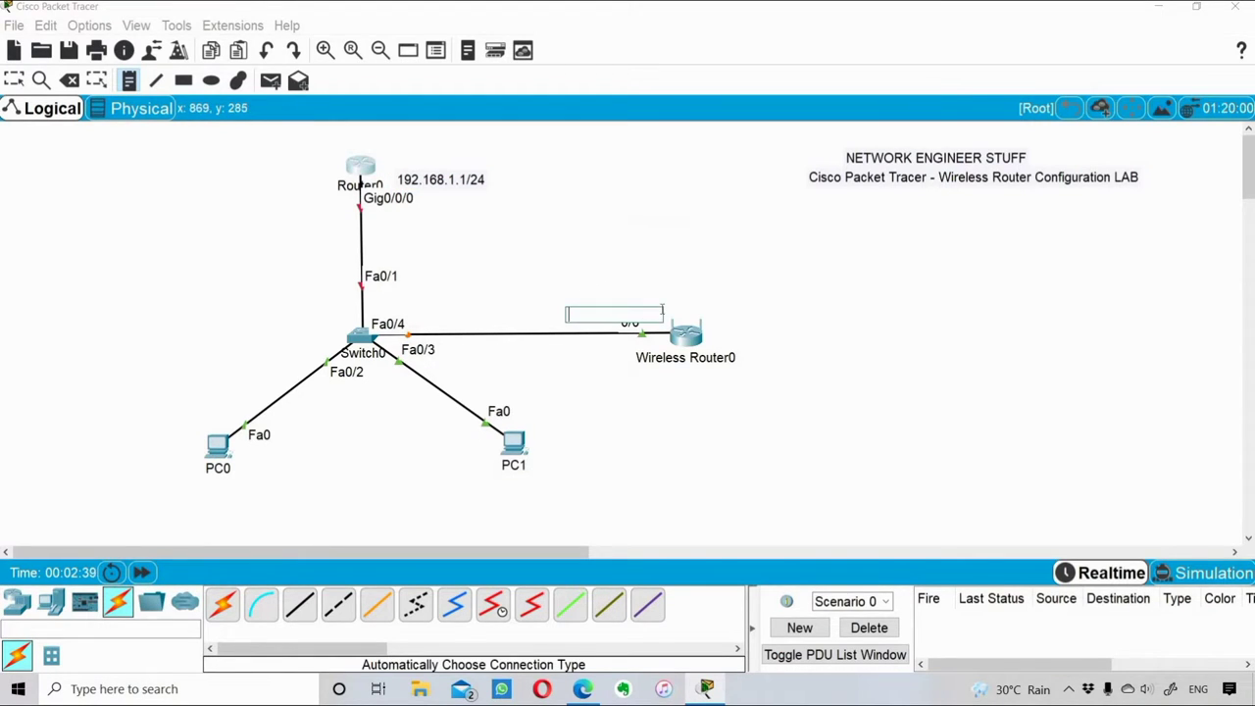
text(192)
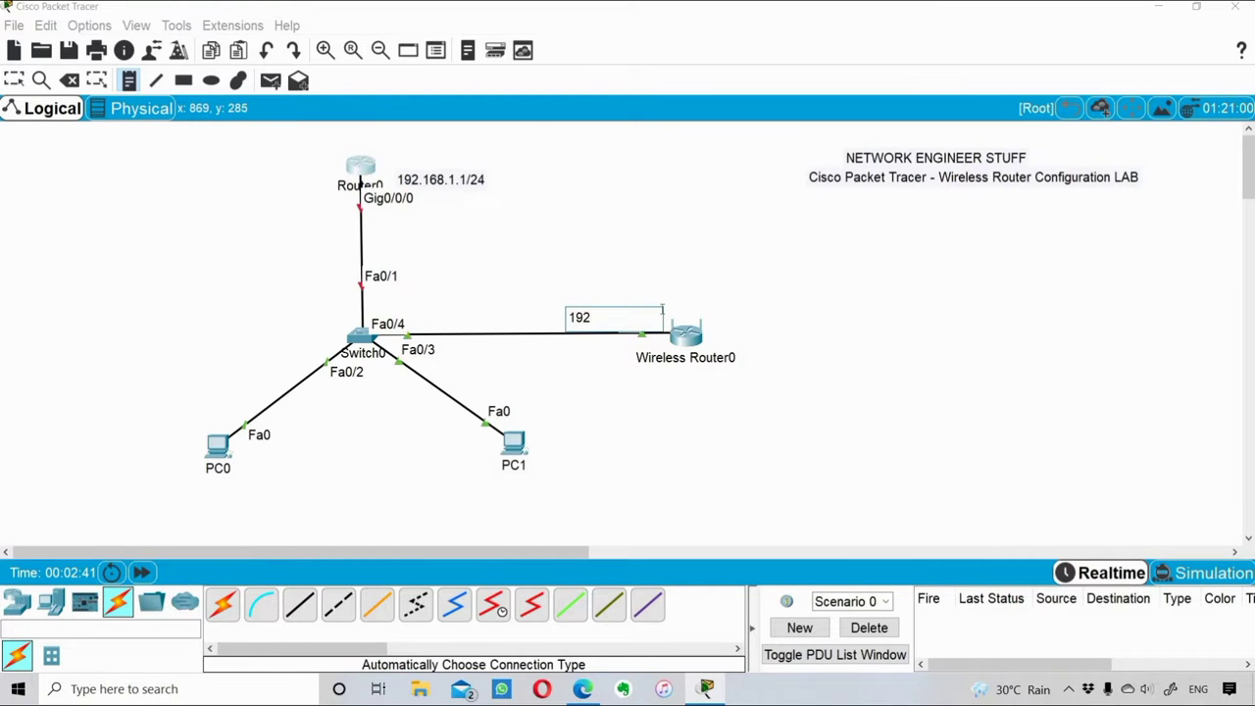
text(.15)
key(BackSpace)
Add a text note reading "Internet/WAN end IP" above the 192.168 address note beside Wireless Router0
click(594, 289)
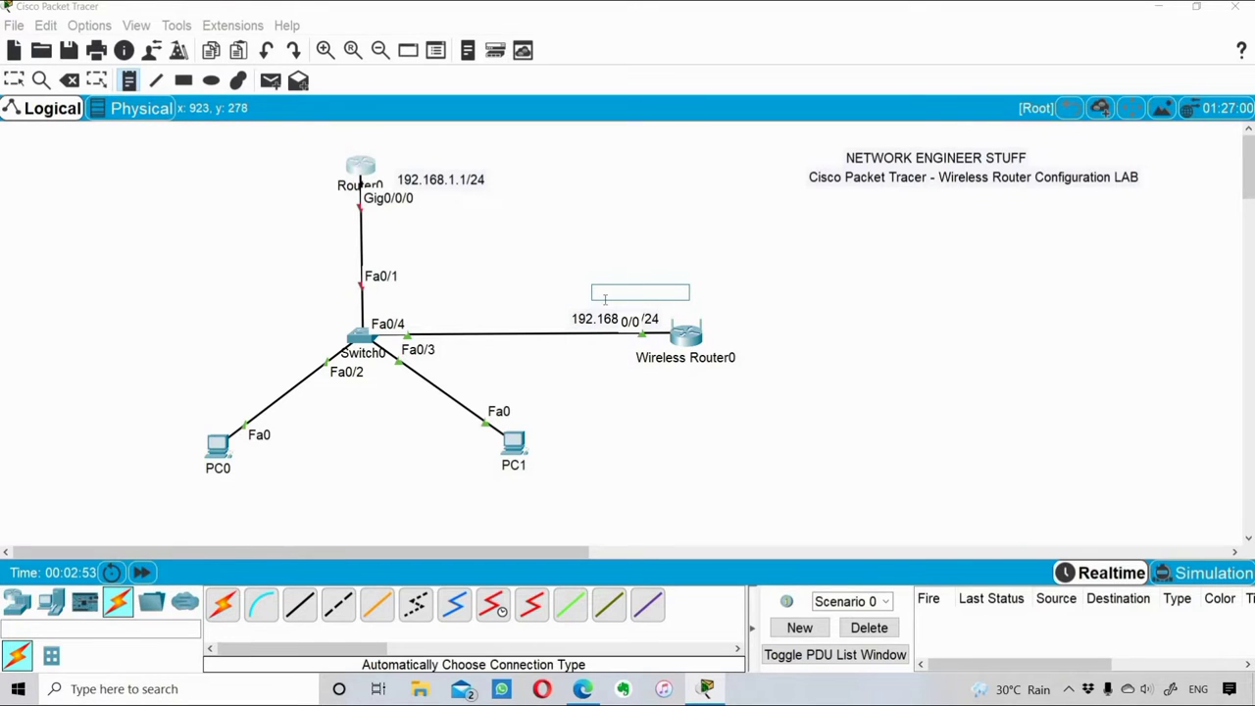
text(INTER)
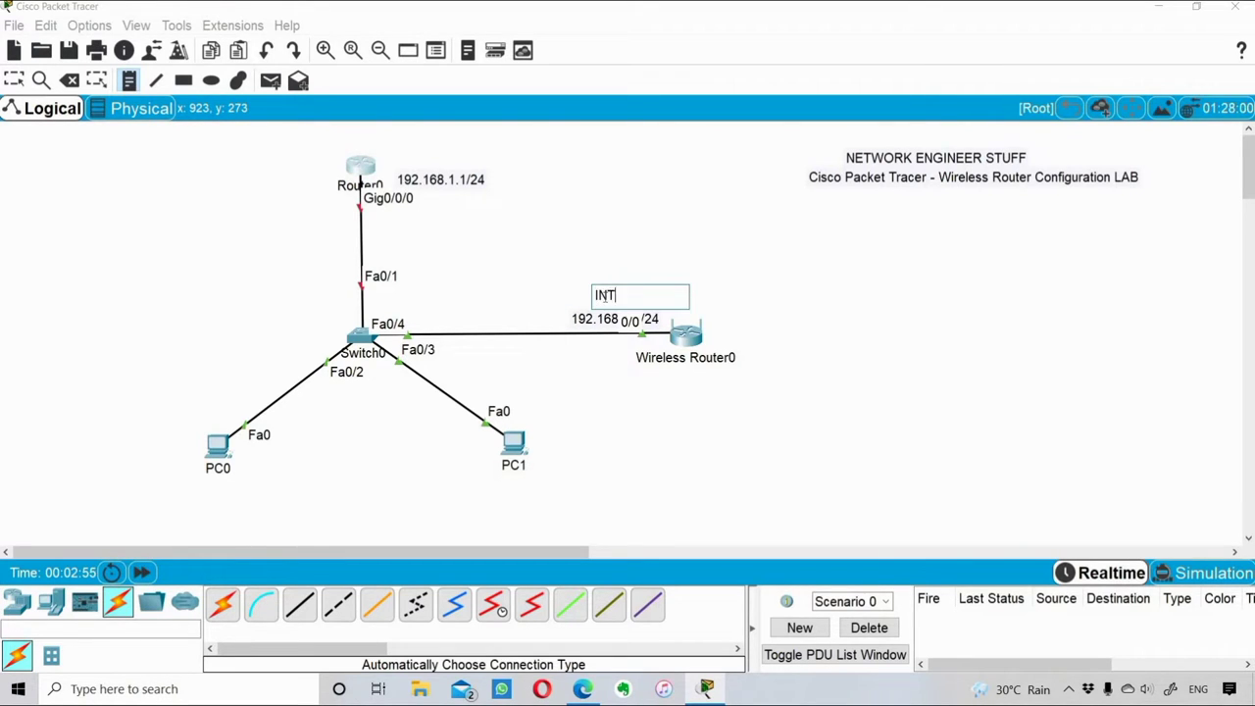
key(BackSpace)
key(BackSpace)
key(BackSpace)
key(BackSpace)
key(Caps_Lock)
text(nt)
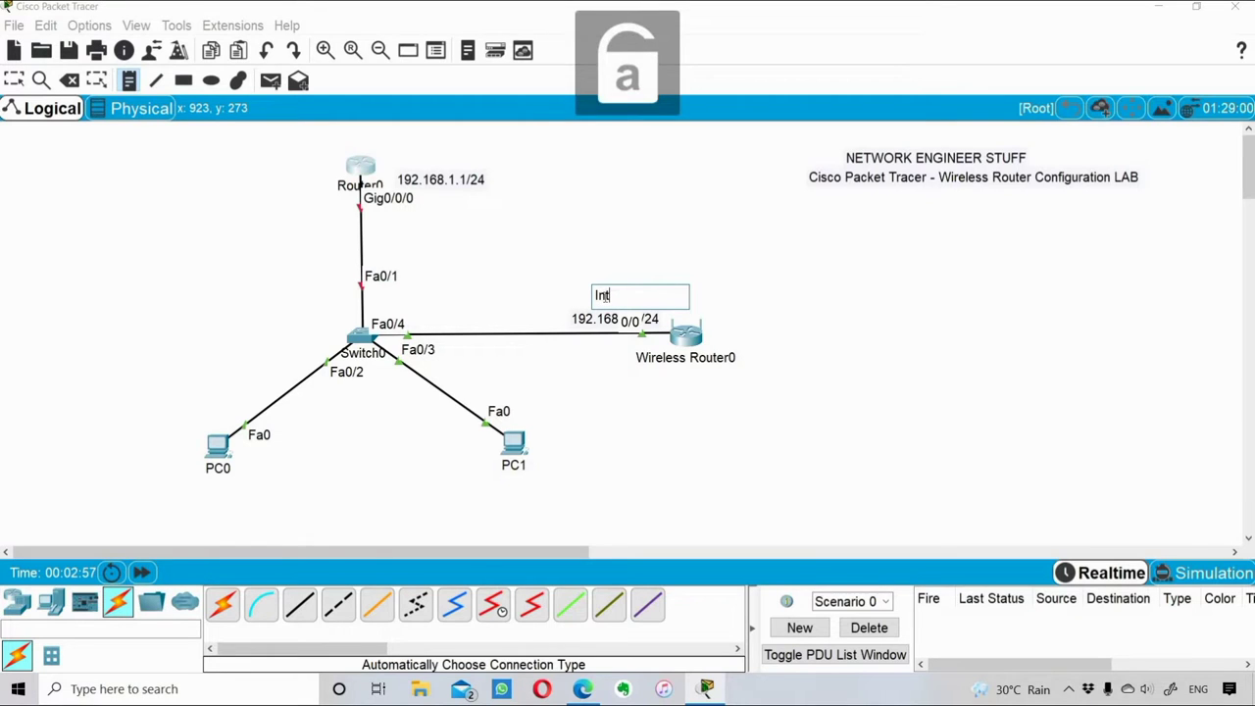
text(ernet/)
key(Caps_Lock)
text(WAN)
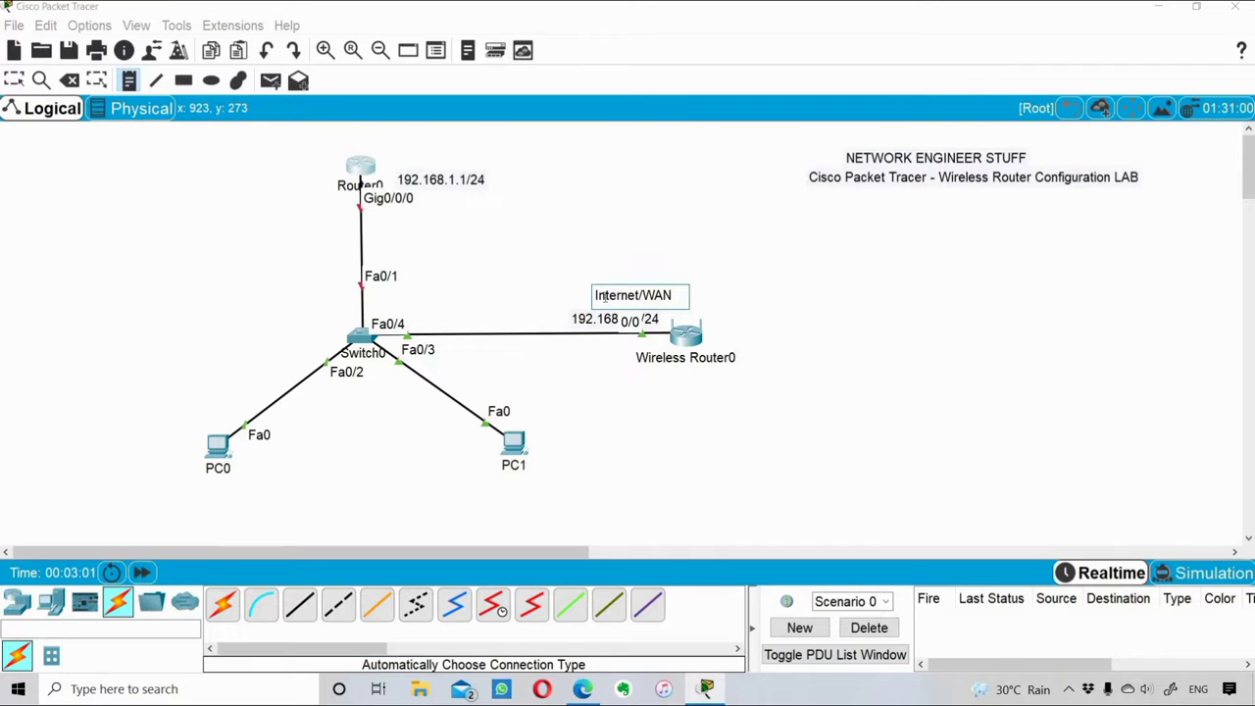
key(Return)
text(END)
key(Caps_Lock)
key(BackSpace)
key(BackSpace)
key(BackSpace)
key(Return)
text(en)
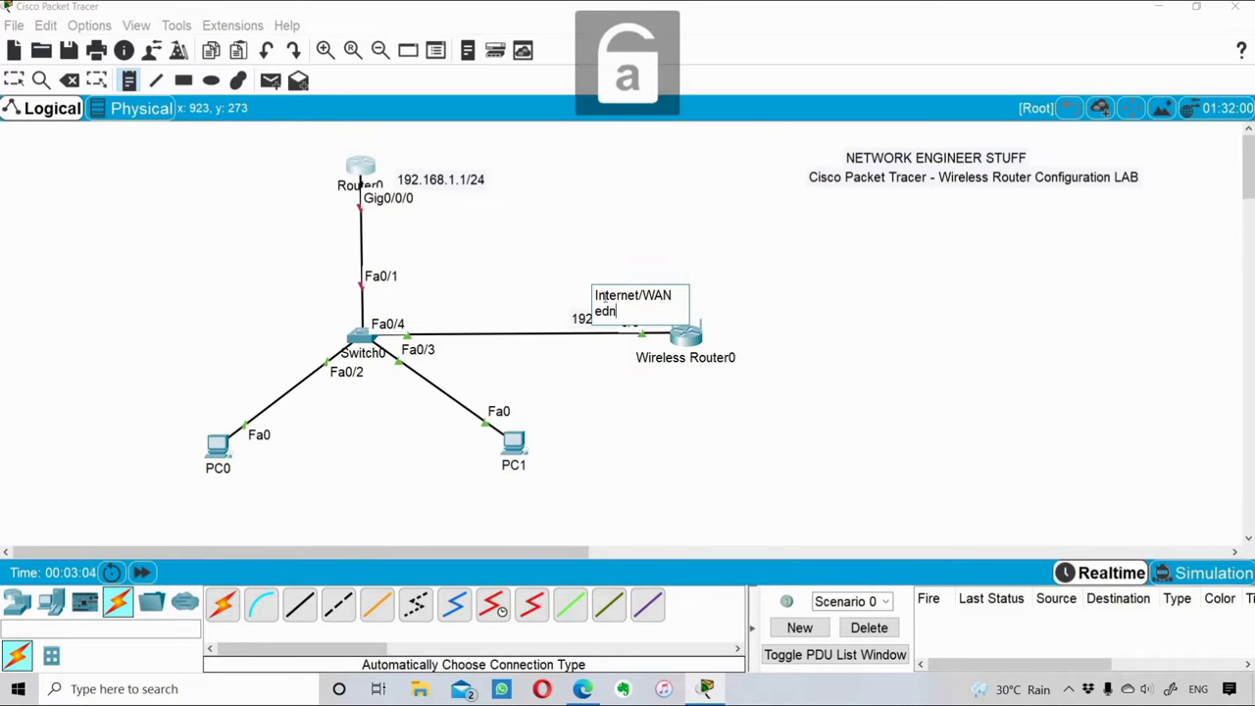
text(d )
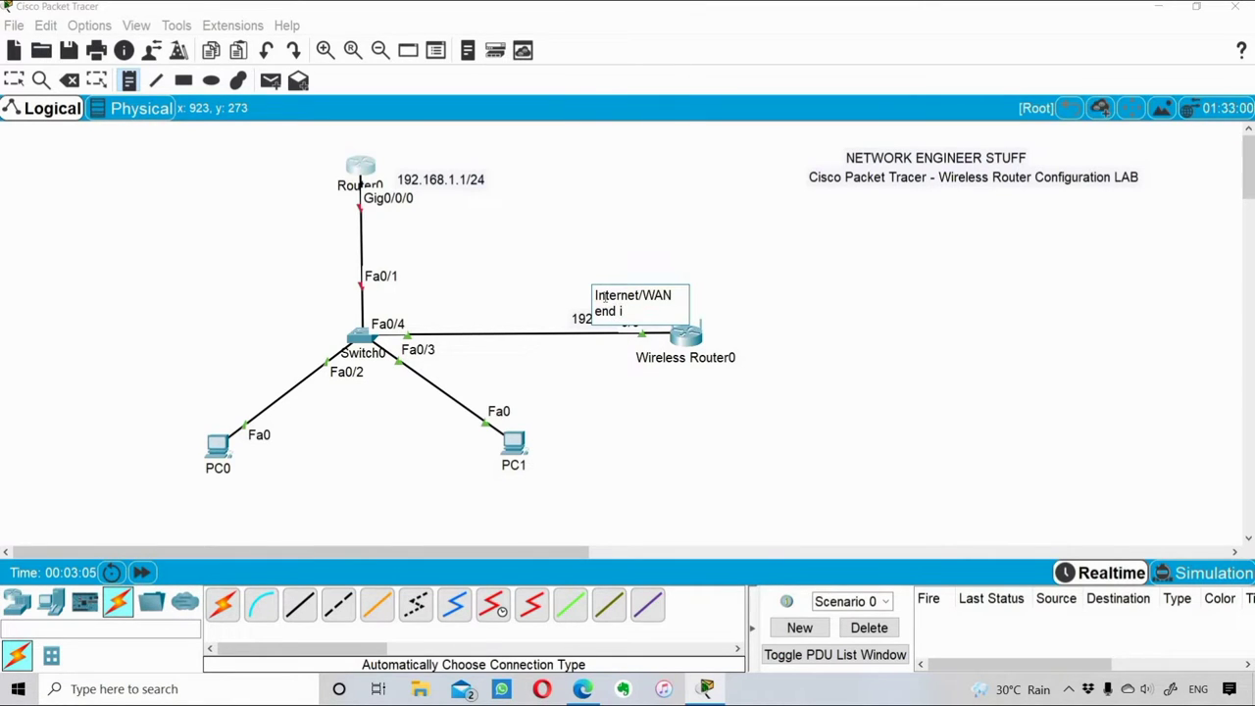
text(i)
key(Caps_Lock)
key(BackSpace)
text(IP)
click(182, 500)
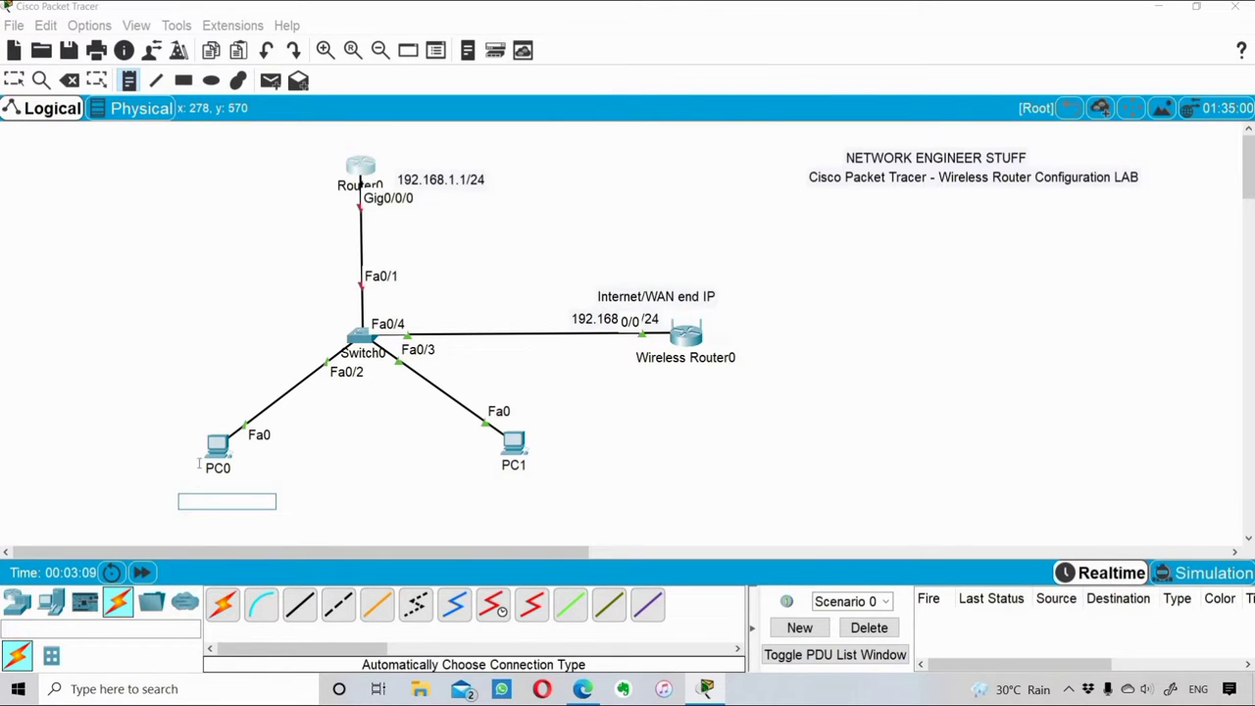
click(248, 608)
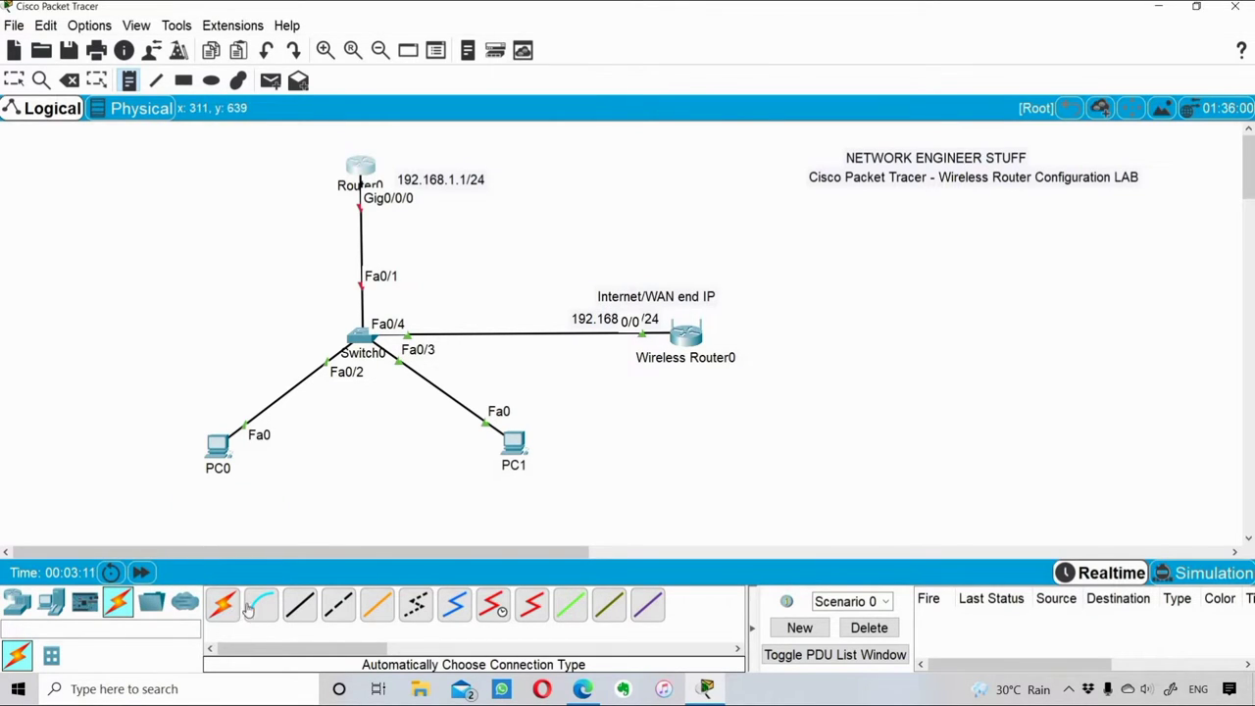
key(Escape)
Move the 192.168.1.2/24 note above the Internet/WAN end IP note, and the 192.168.1.1/24 note beneath Router0's Gig0/0/0 label
drag(574, 319, 675, 272)
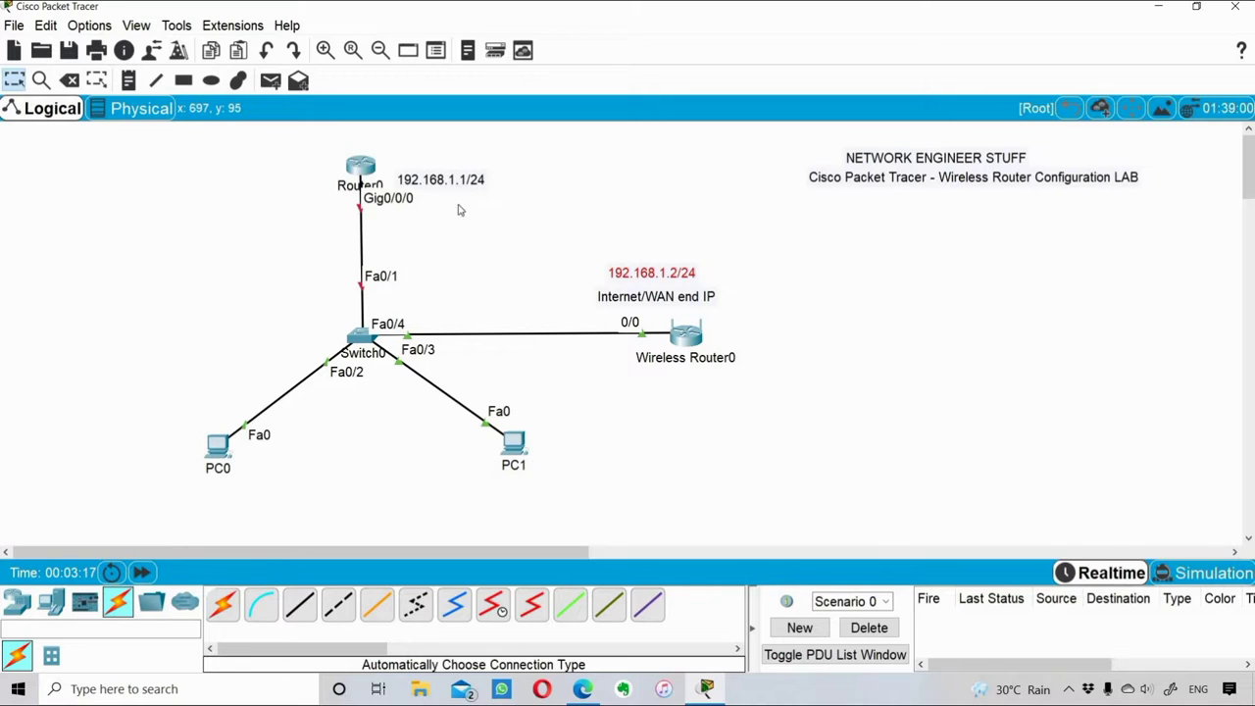
drag(448, 183, 419, 223)
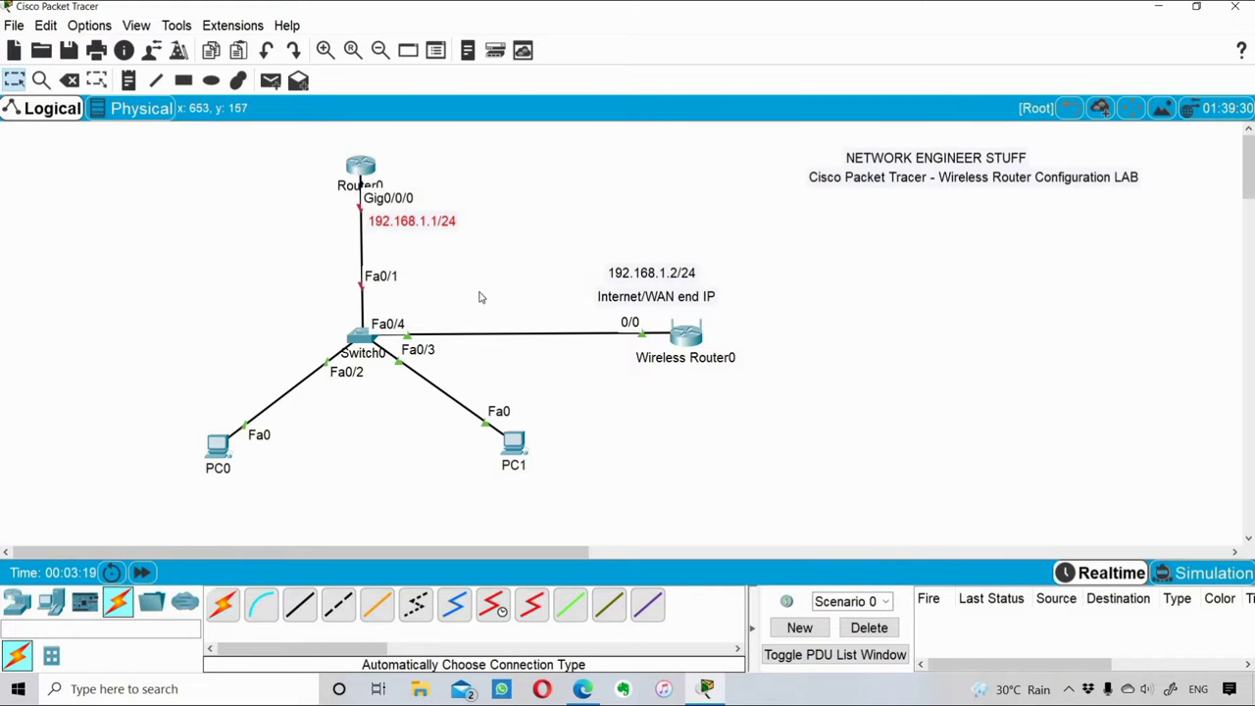
click(225, 601)
click(291, 406)
Add text notes reading 192.168.1.50 below PC0 and 192.168.1.51 below PC1
click(129, 81)
click(196, 489)
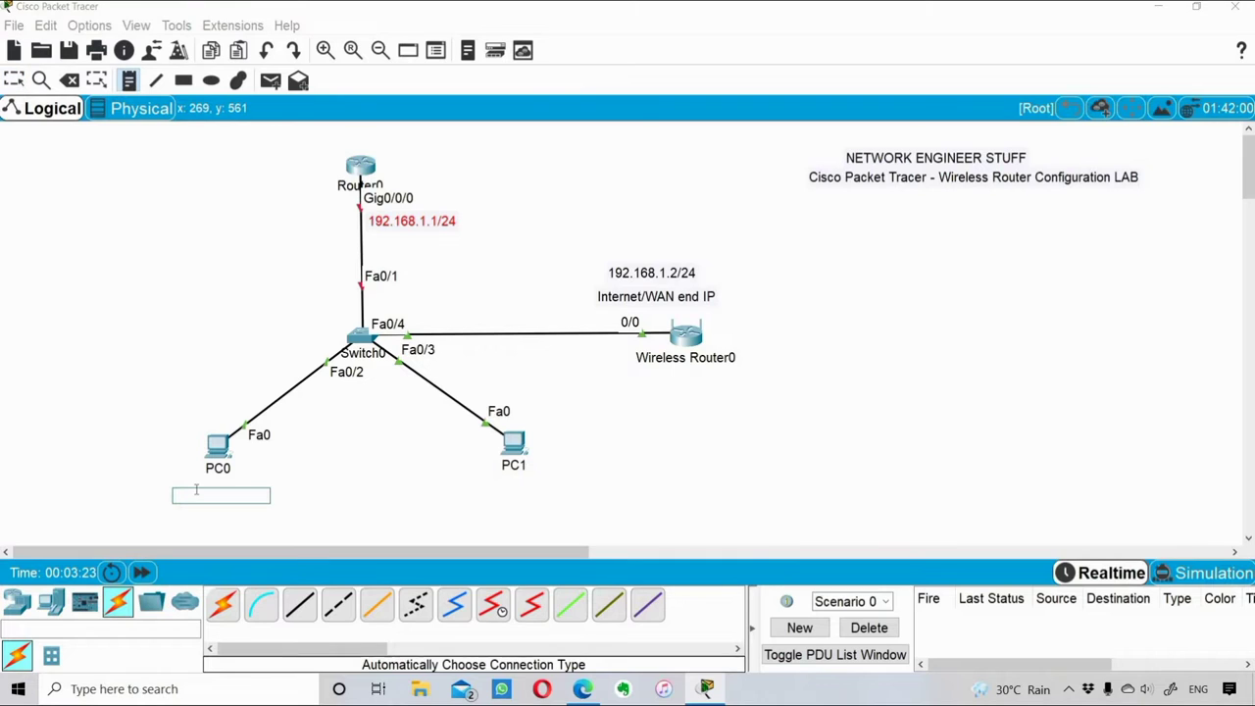
text(192.168.1.50)
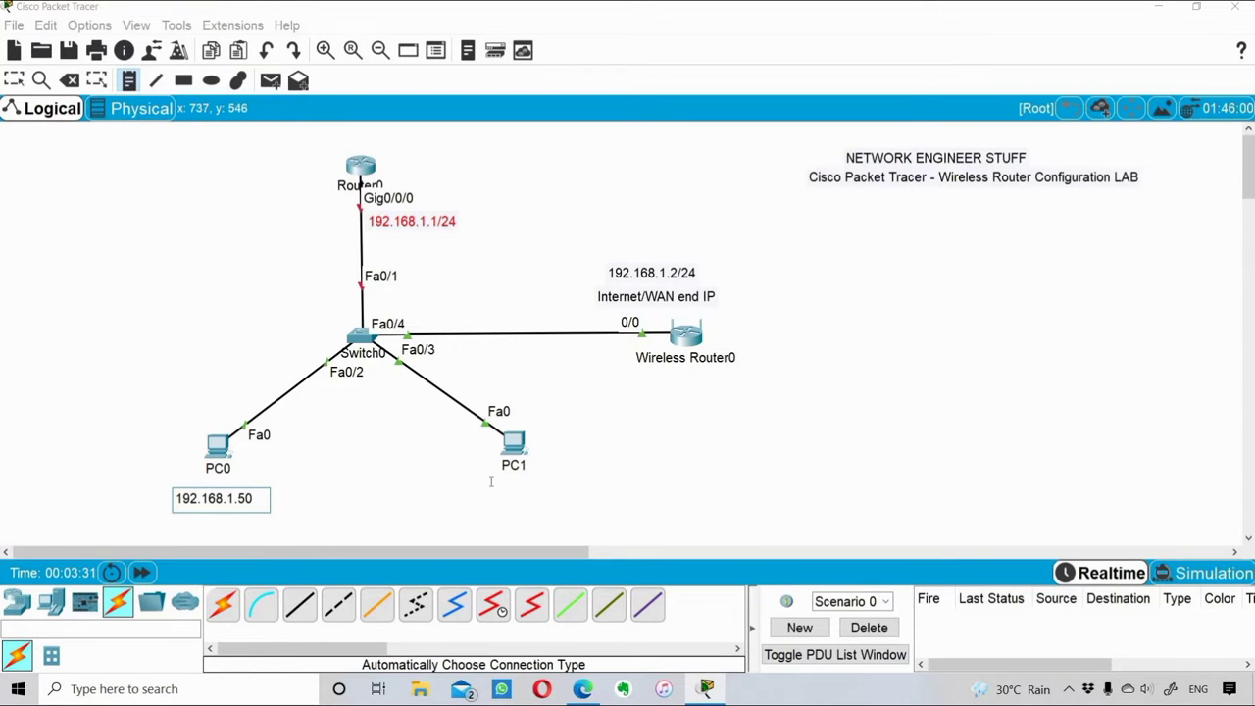
click(500, 482)
text(192)
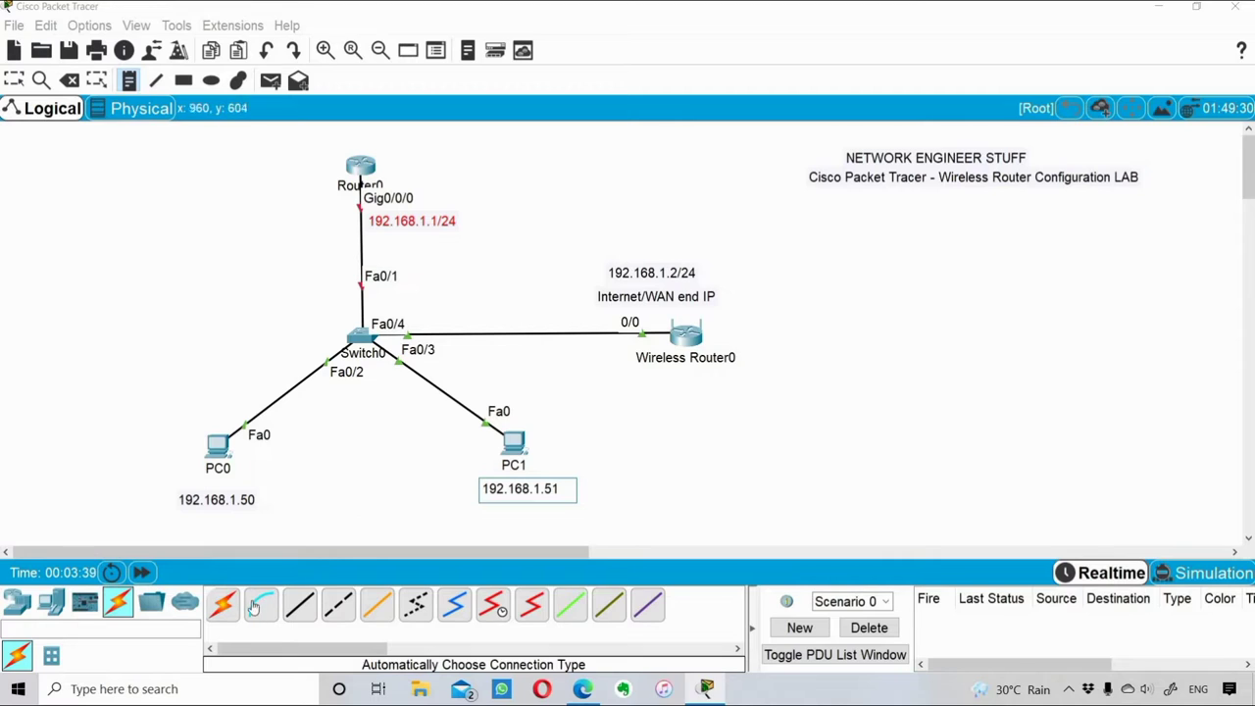
click(260, 602)
key(Escape)
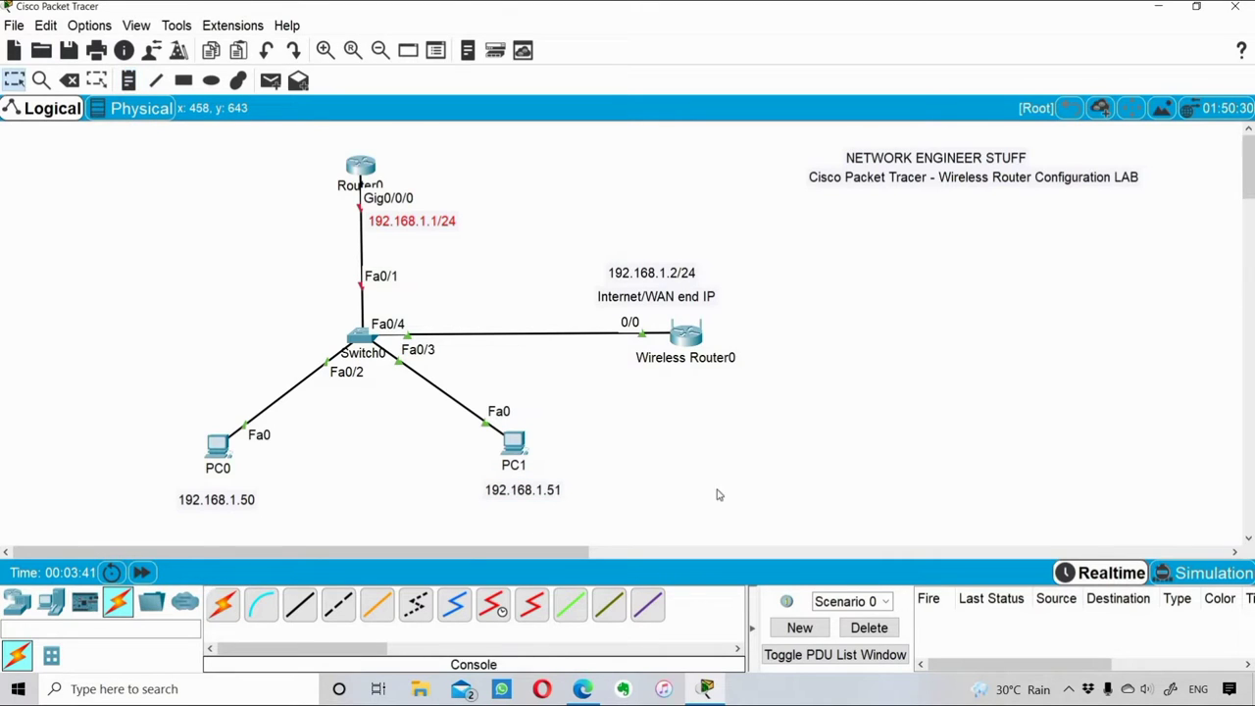
Add a text note reading "Network / LAN Segment 192.168.2.0/24" on the free side of Wireless Router0
click(127, 80)
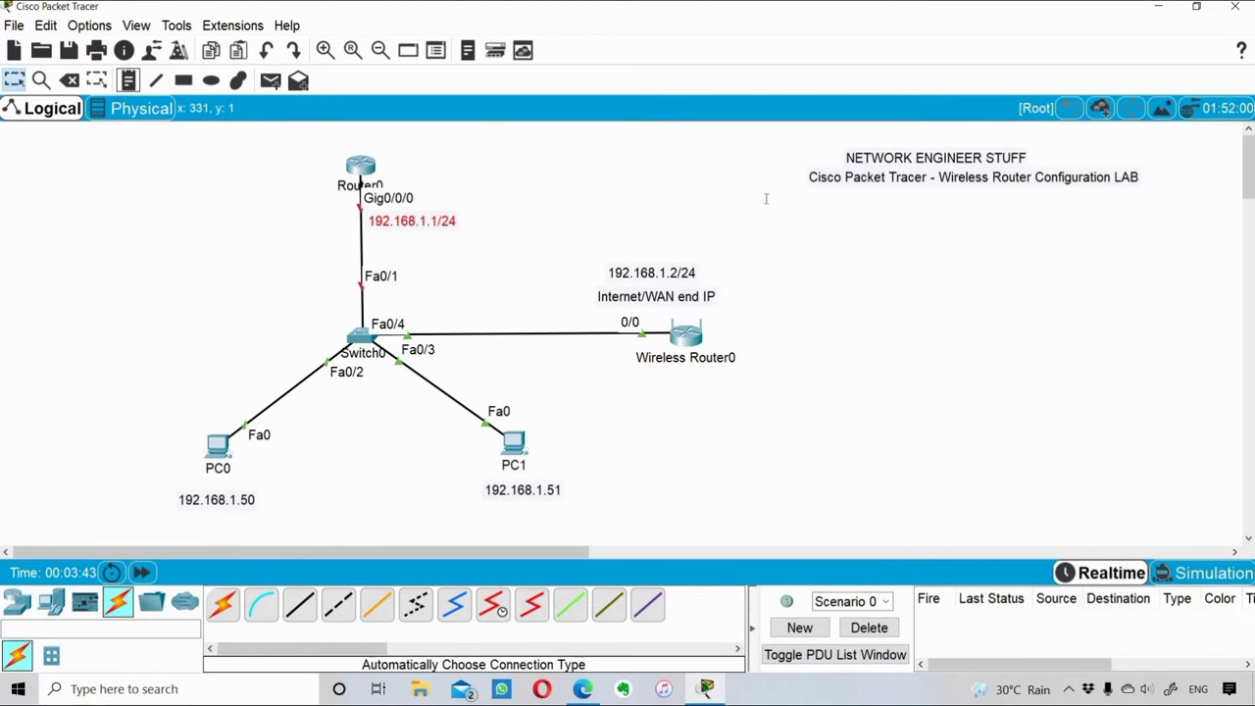
click(793, 356)
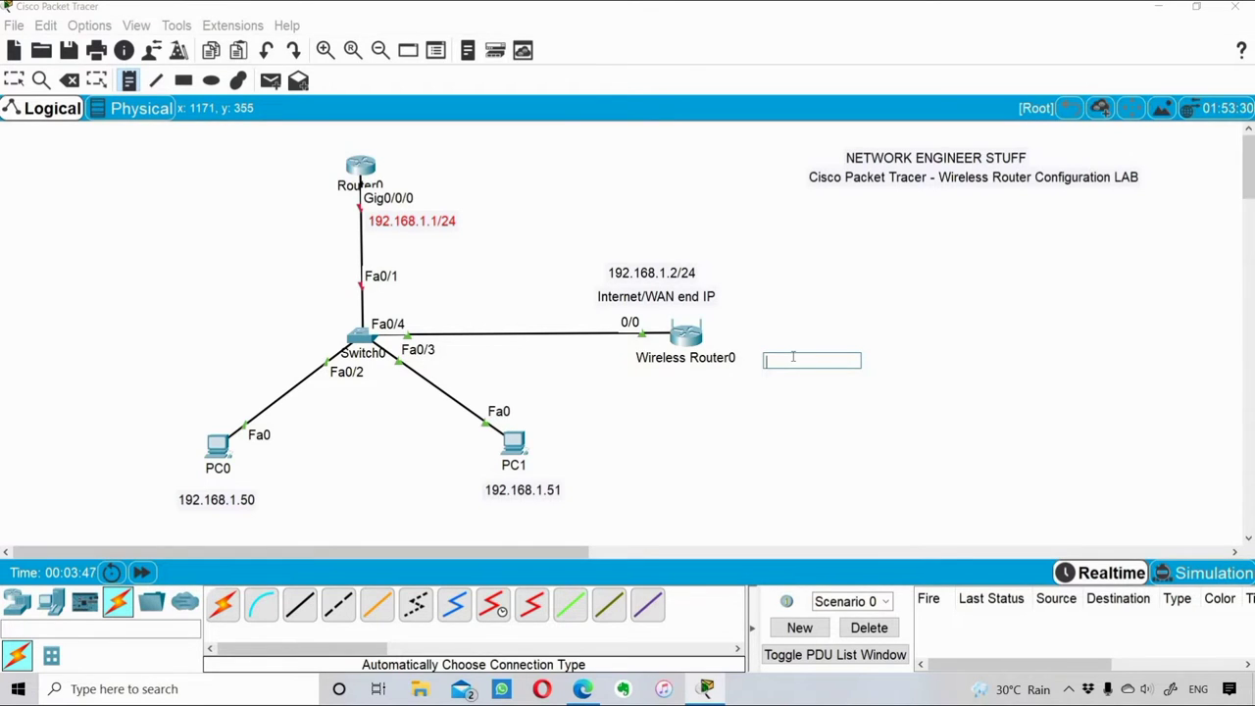
key(Caps_Lock)
text(n)
text(N)
key(Caps_Lock)
text(etw)
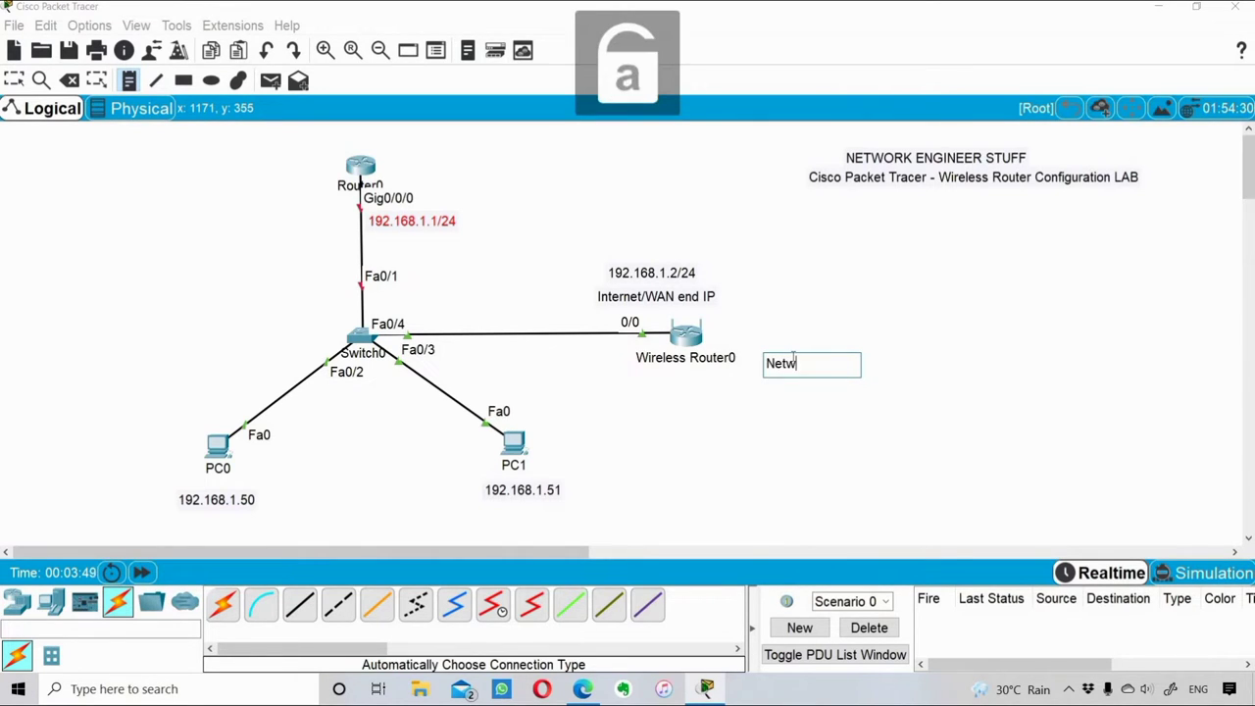
text(ork /)
key(Caps_Lock)
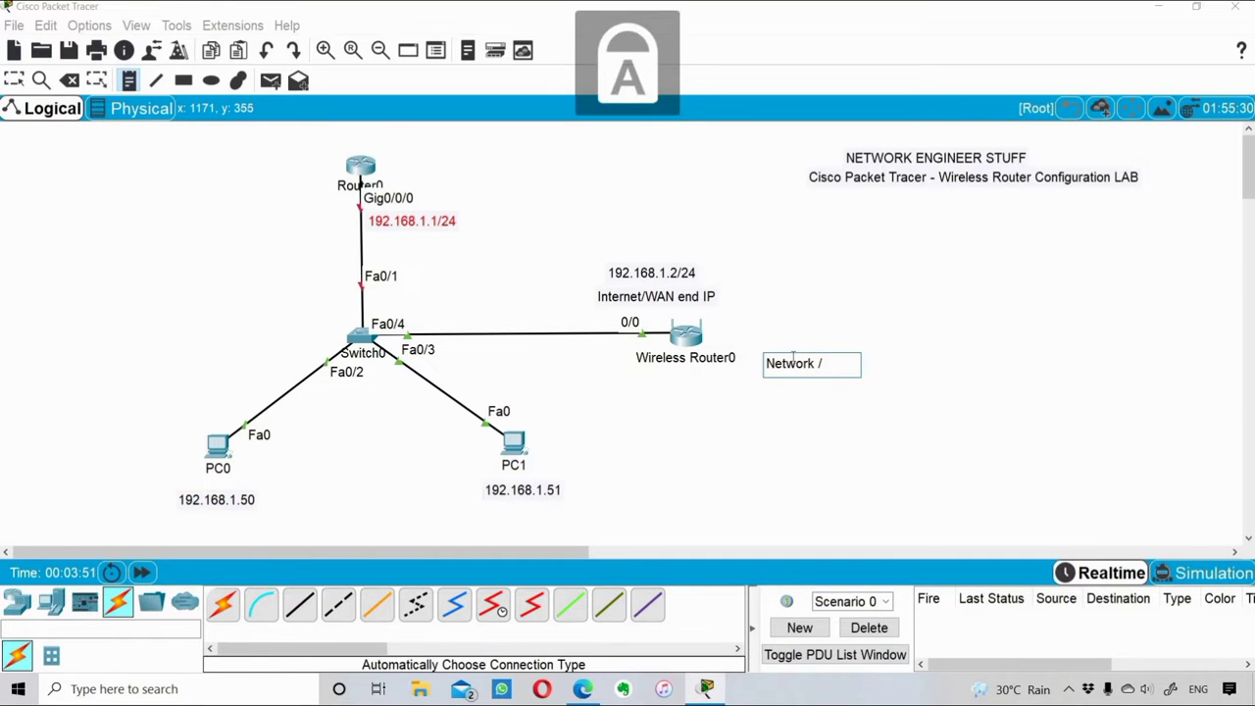
text(LAN)
key(Caps_Lock)
text(Segment 192.168.2.0/24)
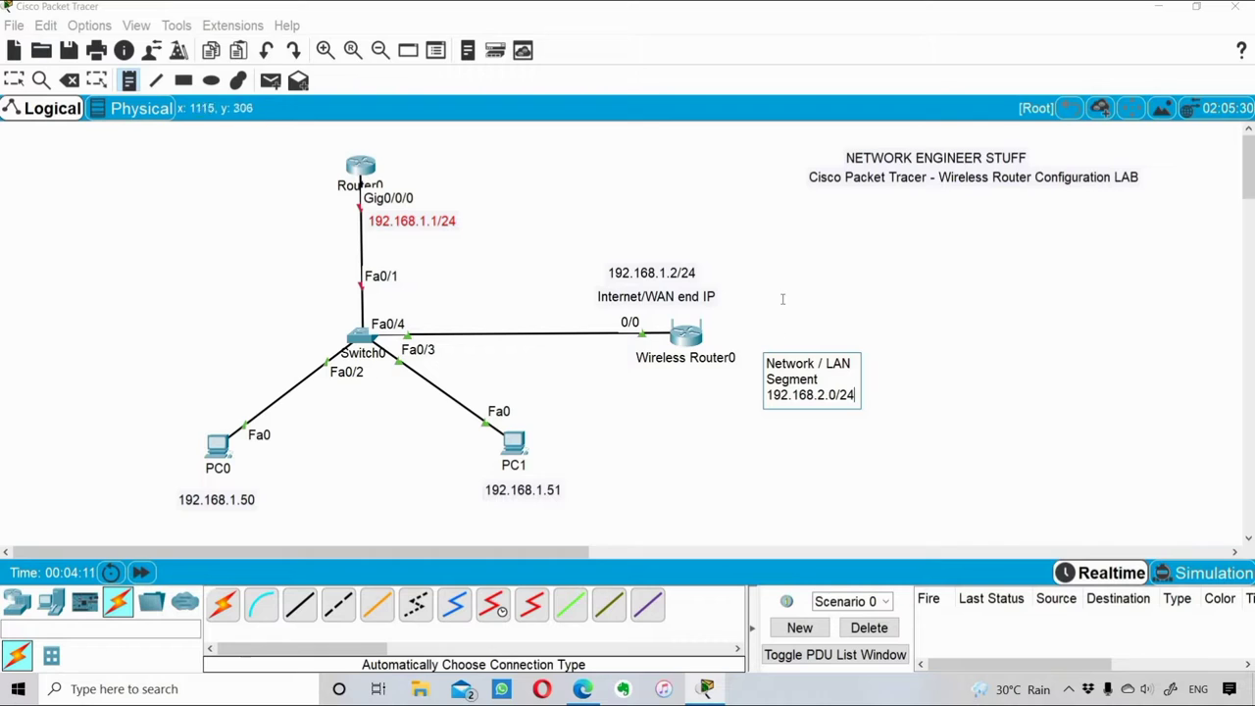
click(960, 387)
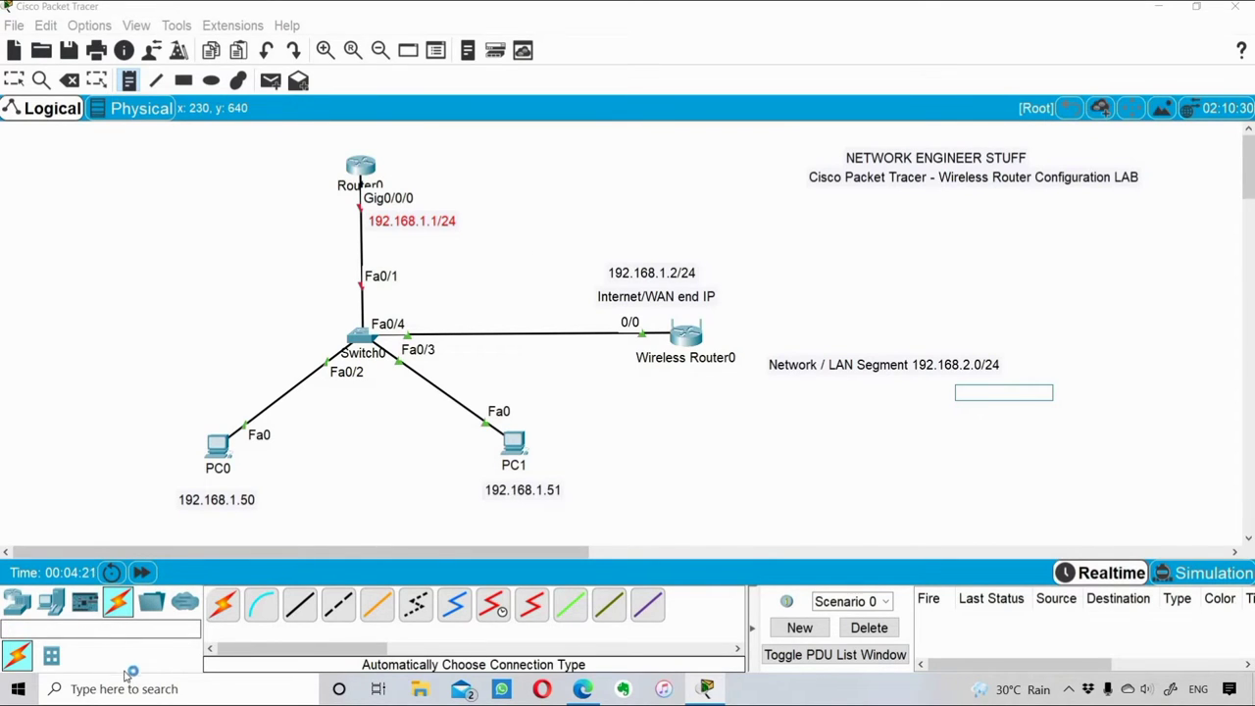
key(Escape)
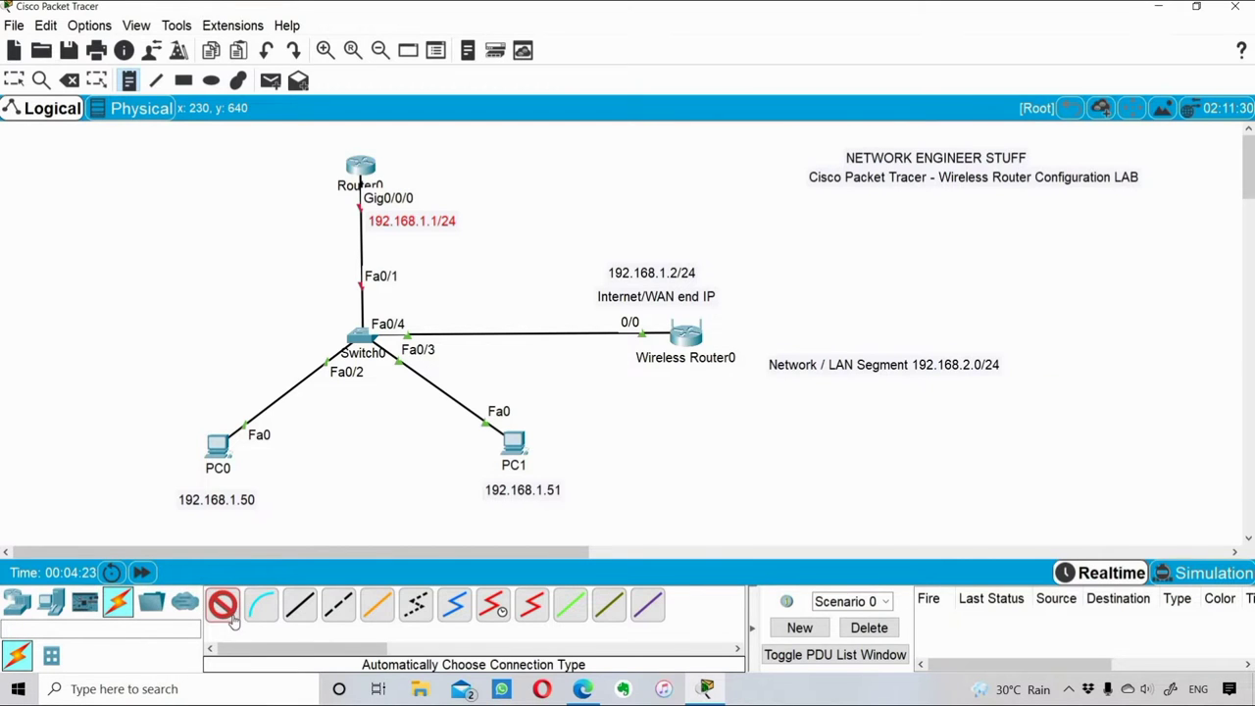
Open Router0's command line in a widened window clear of the topology, and answer no to the initial configuration dialog
click(359, 167)
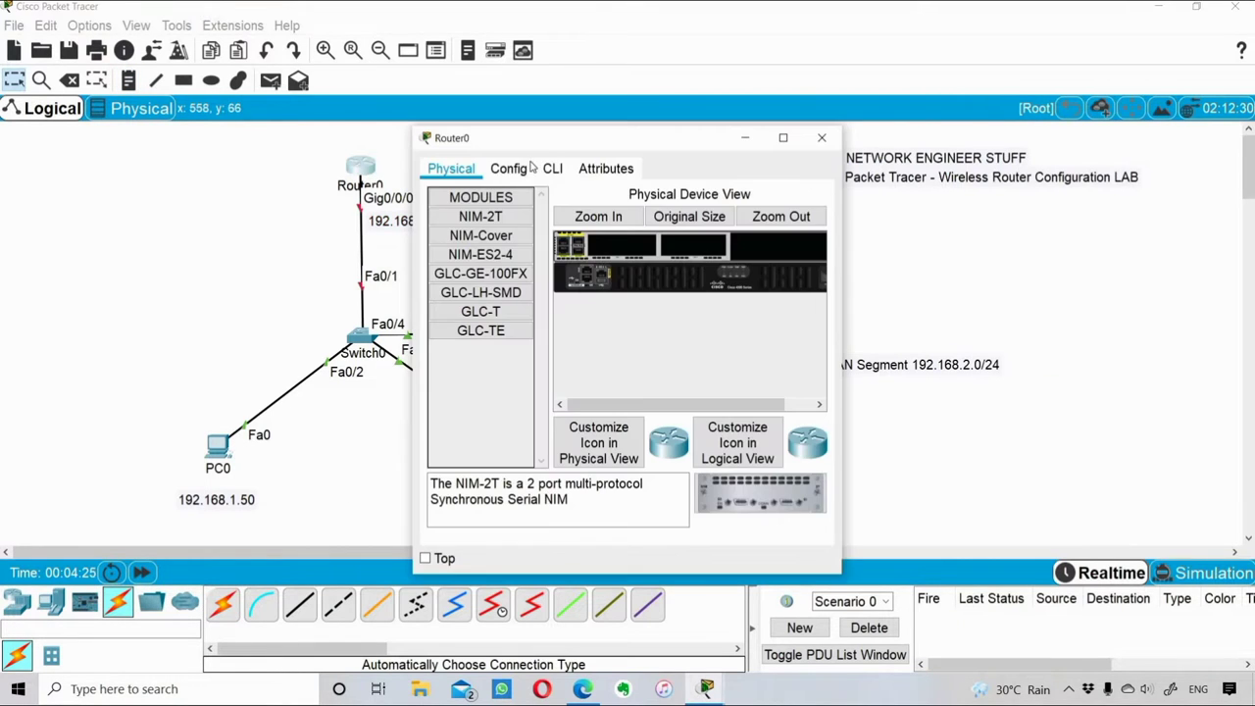
drag(610, 145, 1005, 97)
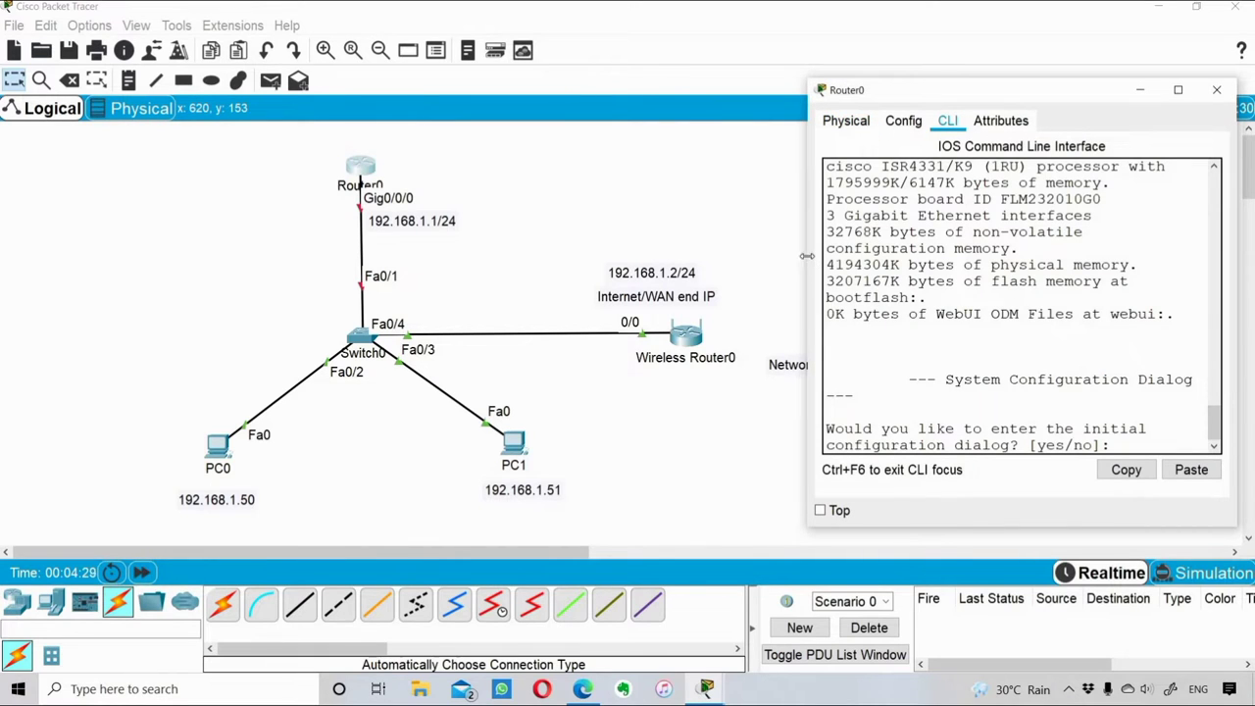
drag(789, 256, 556, 278)
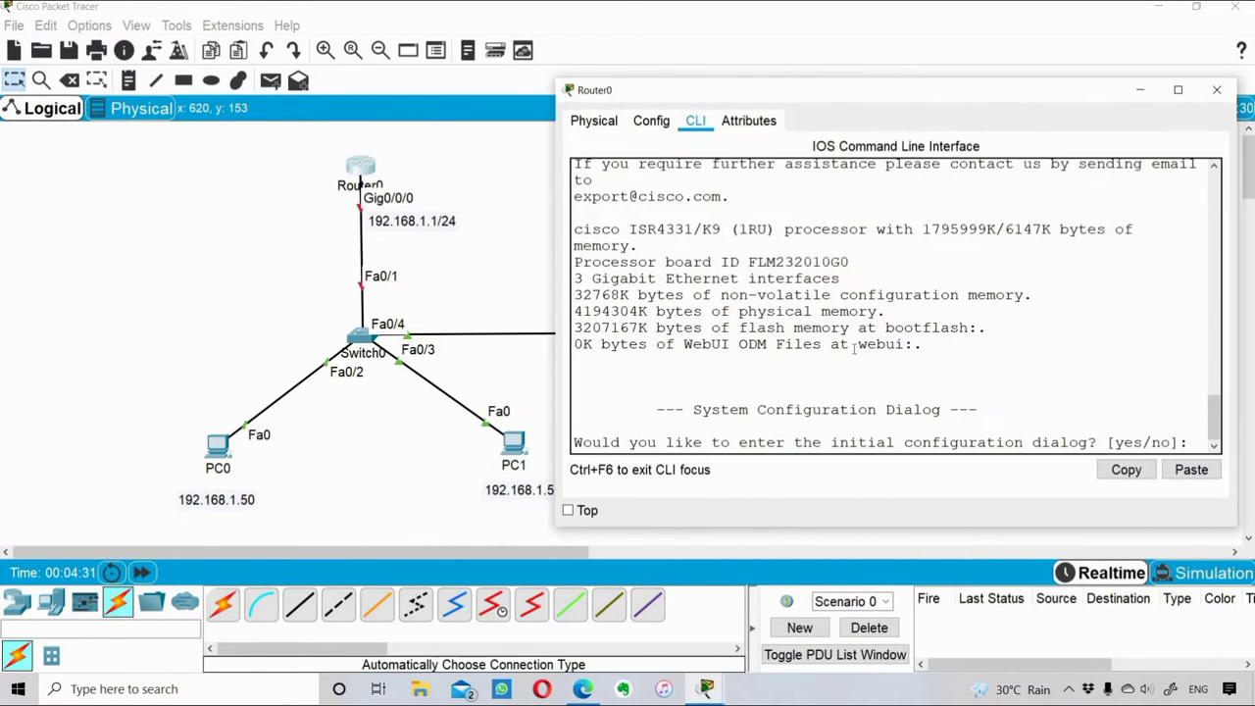
text(no)
key(Return)
key(Return)
key(Return)
key(Return)
key(Return)
key(Return)
Enter privileged and global configuration mode on Router0, and select interface gi0/0/0 for configuration
text(en)
key(Return)
key(Return)
key(Return)
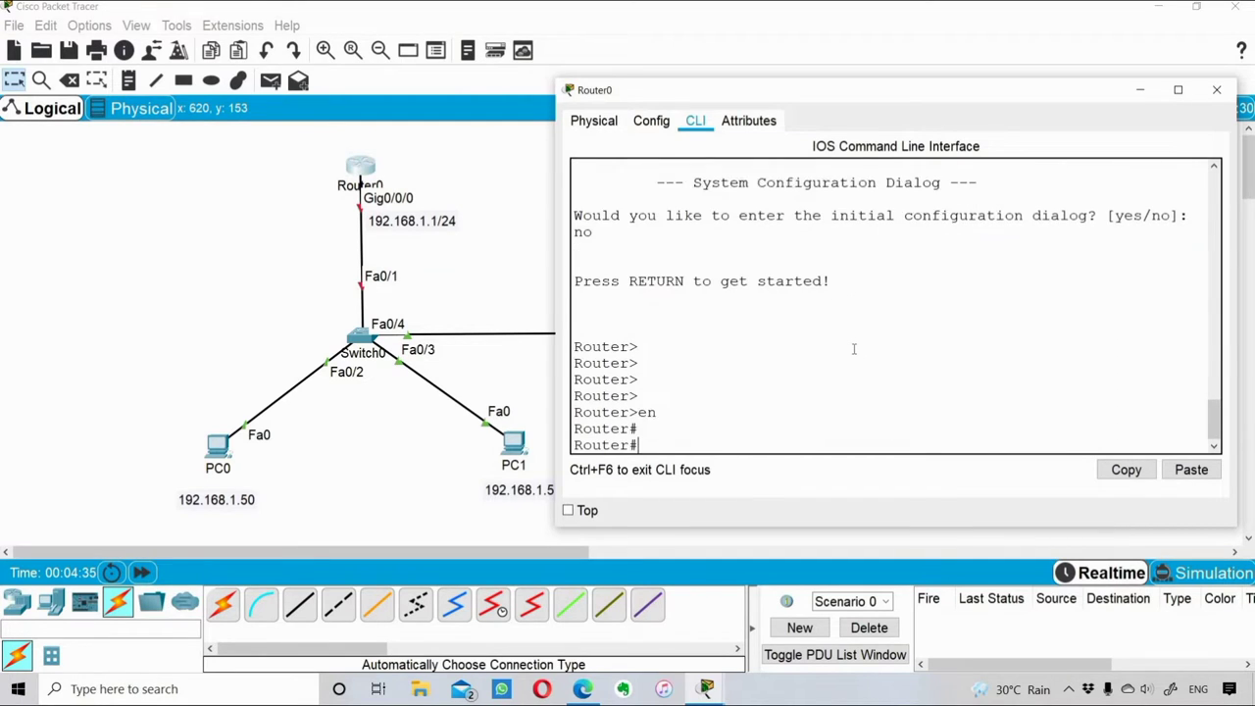
text(config t)
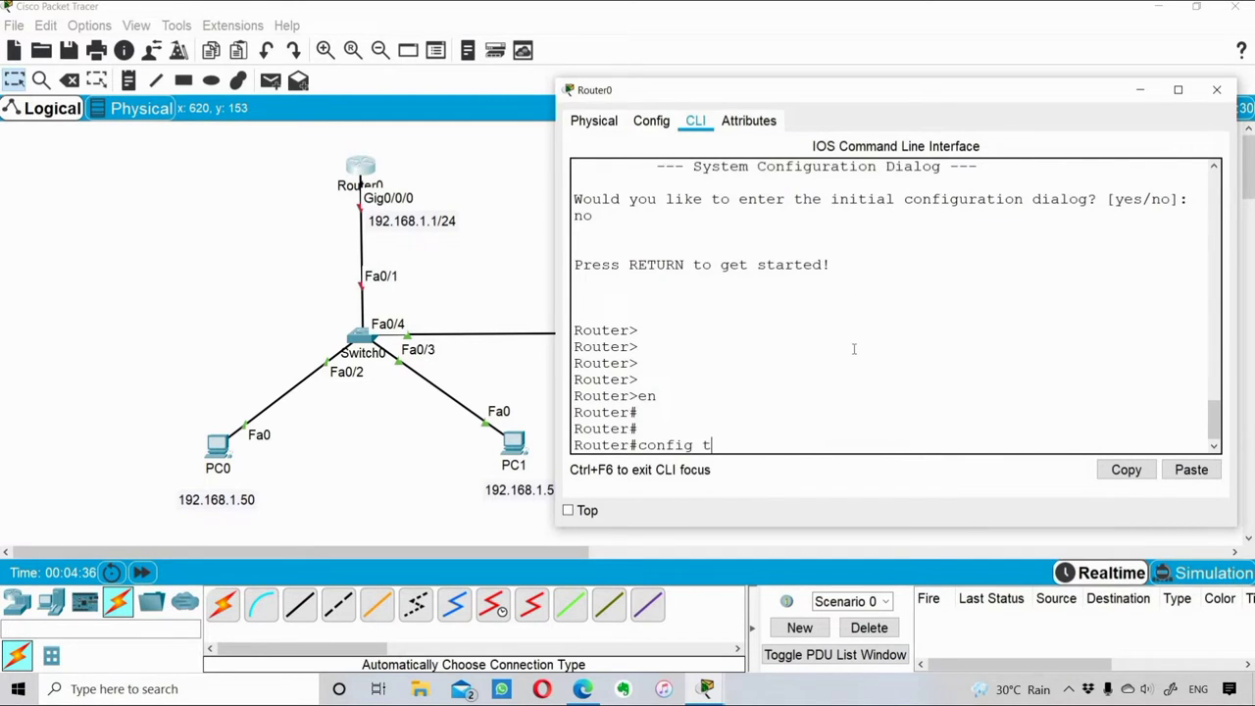
key(Return)
key(Return)
key(Return)
key(Return)
text(int gi0)
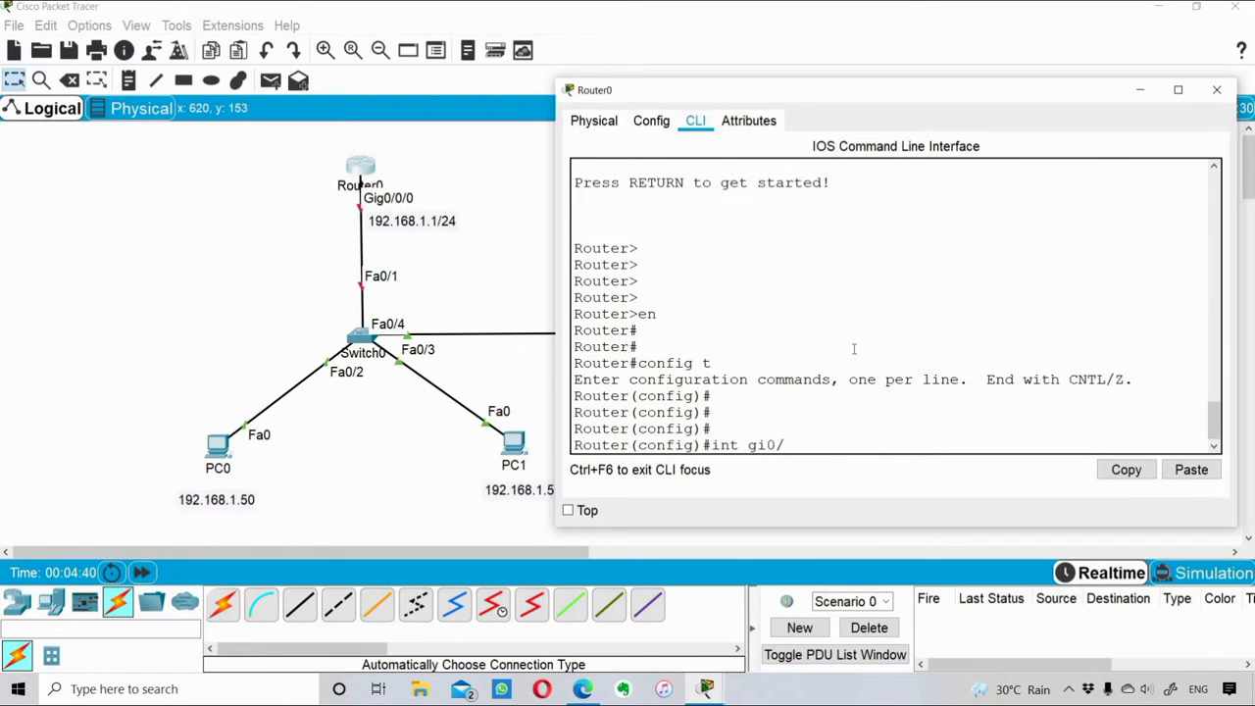
text(/0/0)
key(Return)
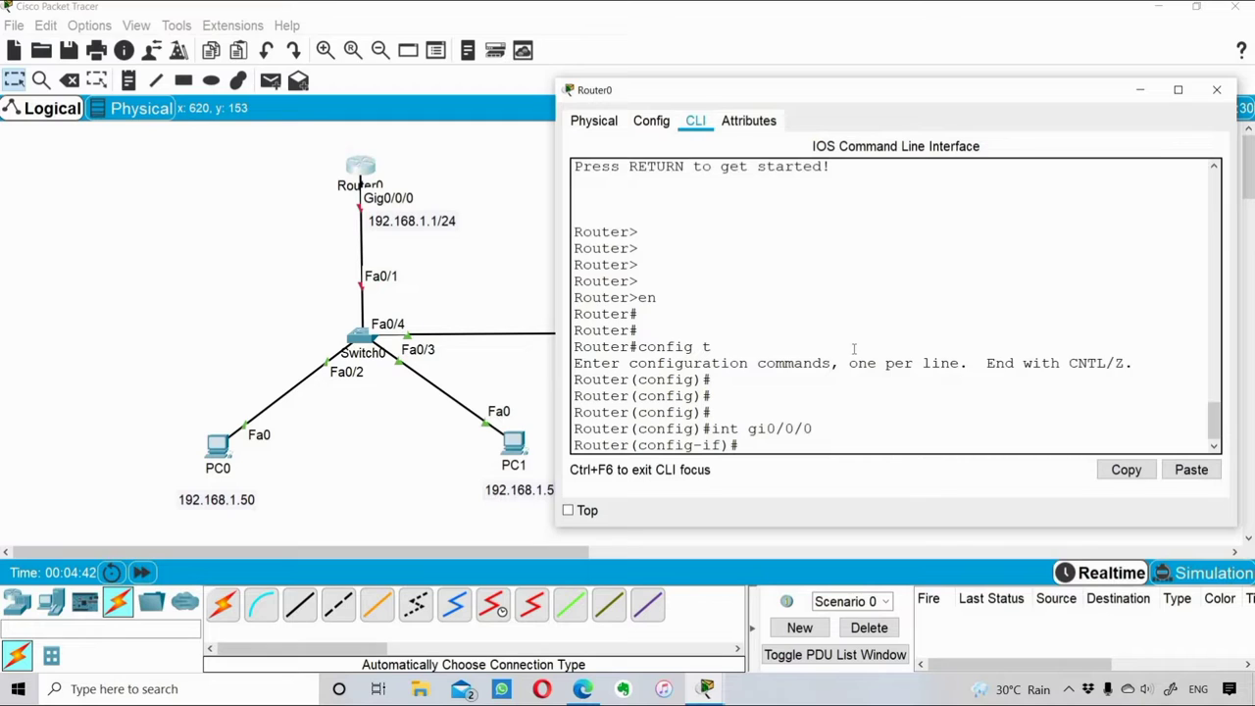
Give Router0's gi0/0/0 interface the description LAN and enable it with no shut
key(Return)
key(Return)
text(des)
key(Tab)
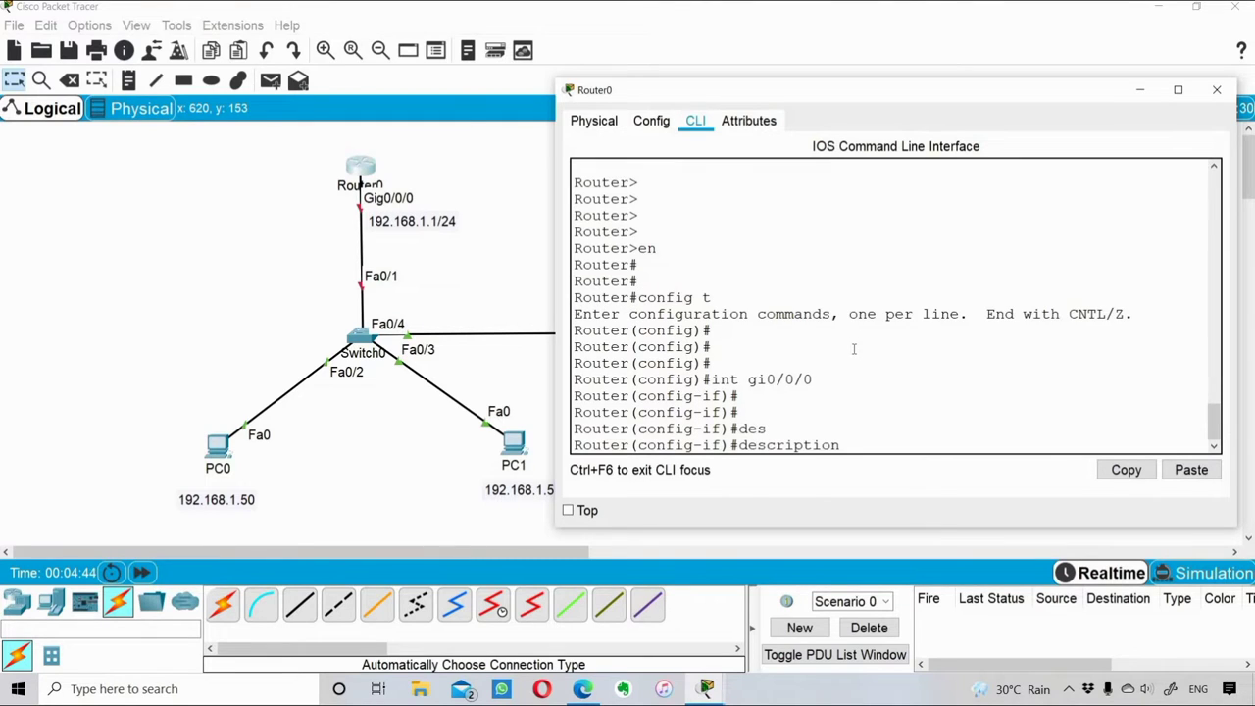
key(Caps_Lock)
text(LAN)
key(Return)
key(Caps_Lock)
text(no shut)
key(Return)
Assign IP address 192.168.1.1 with mask 255.255.255.0 to Router0's gi0/0/0 interface, and leave configuration mode with end
key(Return)
key(Return)
key(Return)
key(Return)
key(Return)
key(Return)
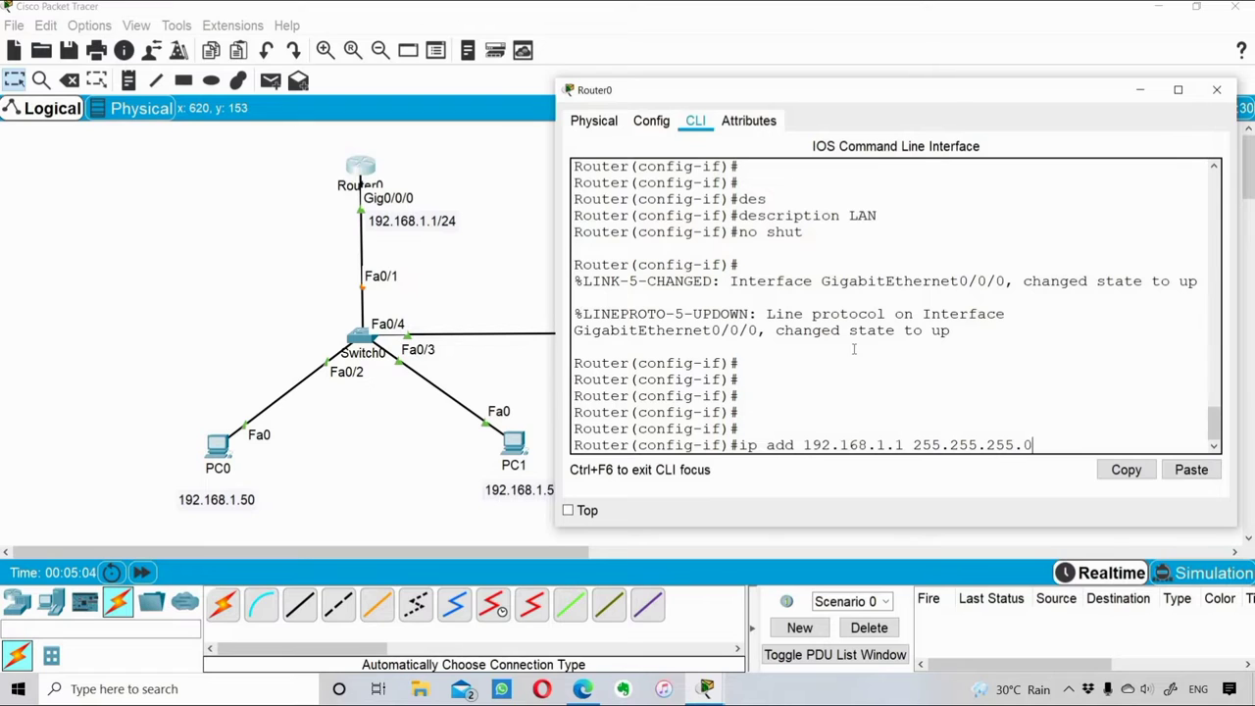
key(Return)
key(Return)
key(Return)
text(end)
key(Return)
key(Return)
key(Return)
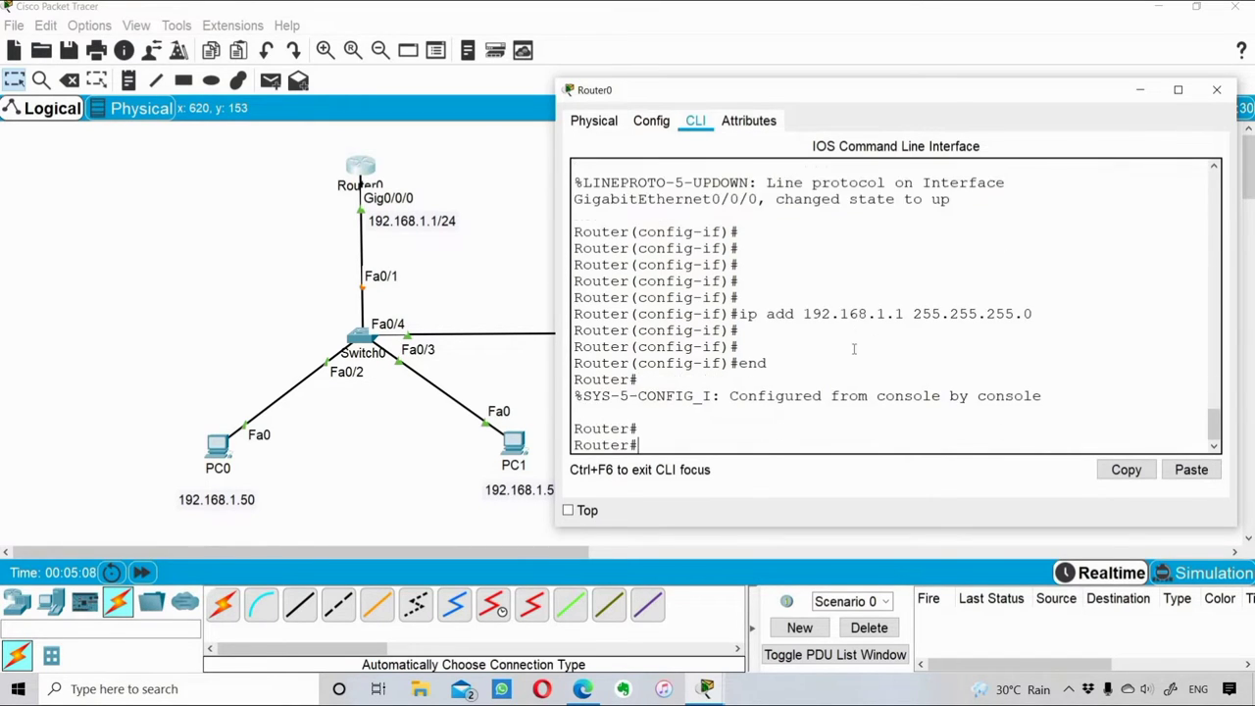
Save Router0's running configuration with the wr command
text(wr)
key(Return)
key(Return)
key(Return)
key(Return)
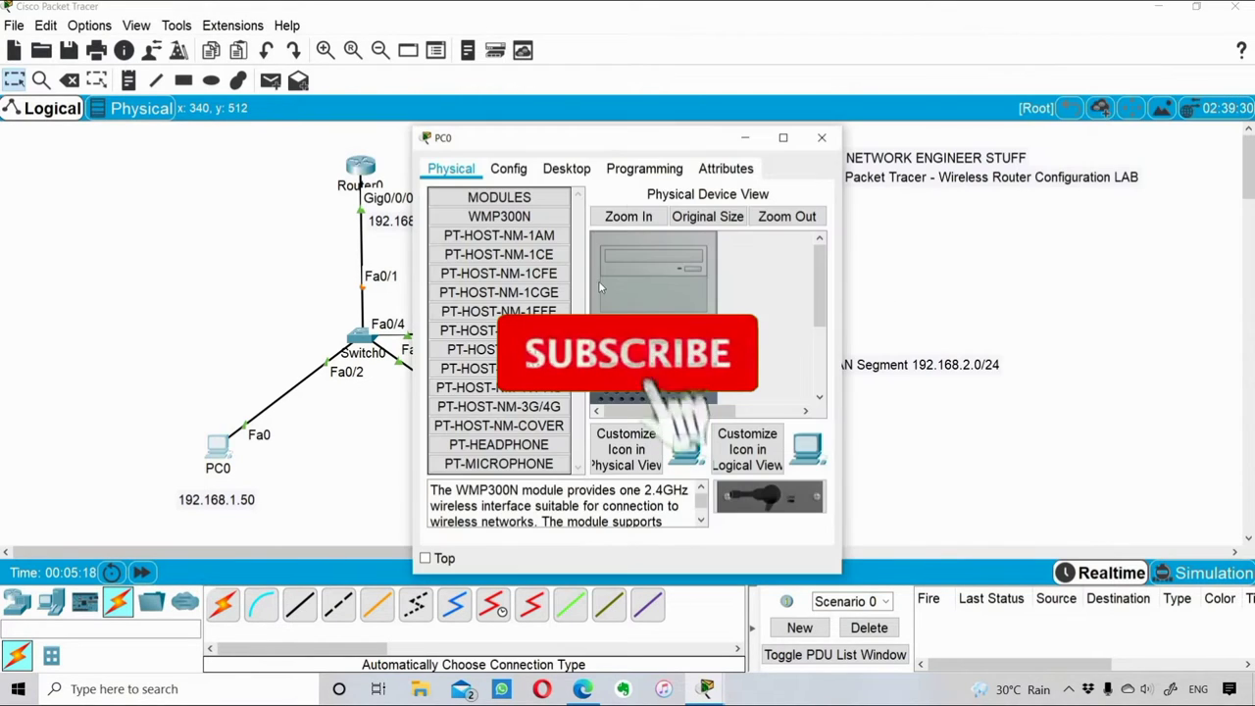
Open PC0's IP Configuration and set its static IPv4 address to 192.168.1.50
click(519, 172)
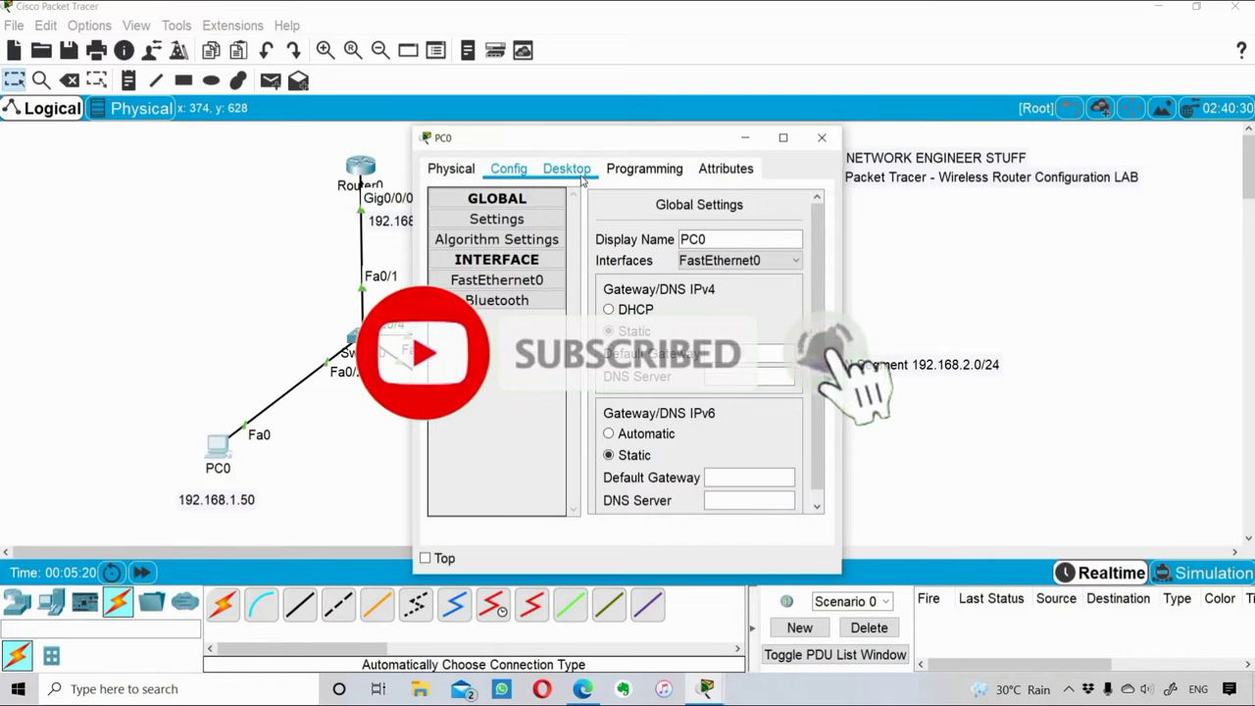
click(581, 175)
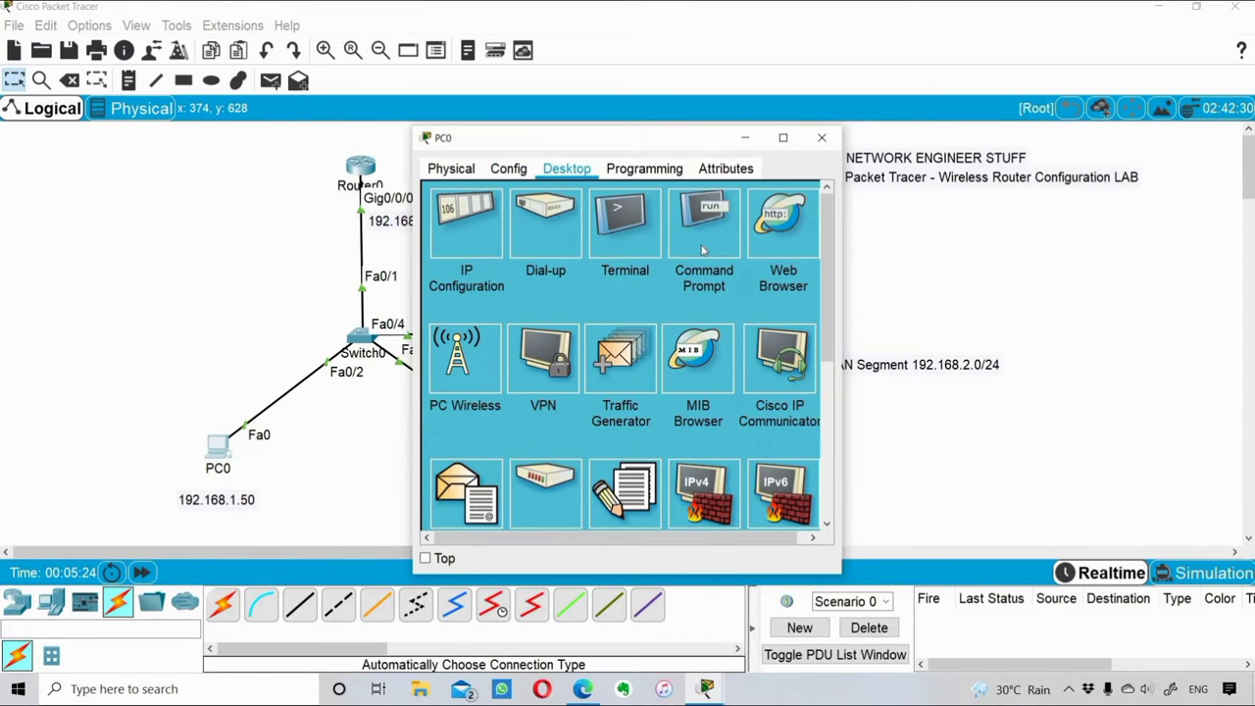
click(483, 246)
click(582, 279)
text(192.168.1.50)
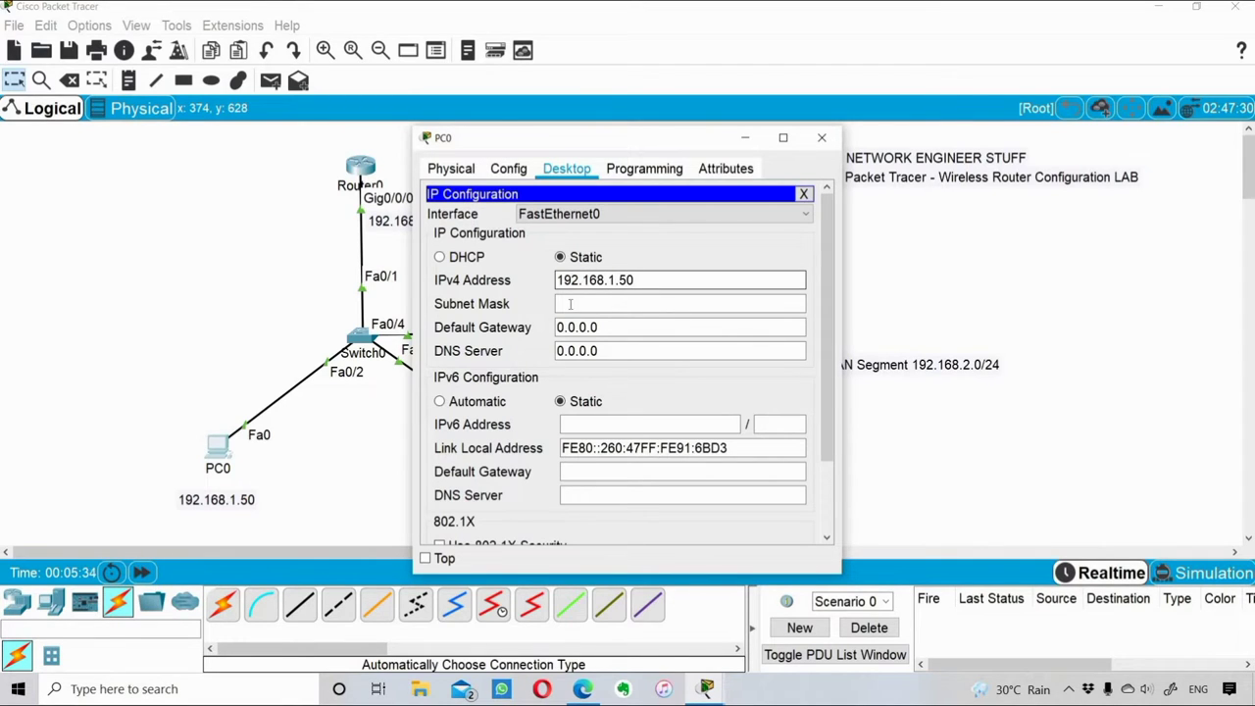
Set PC0's subnet mask to 255.255.255.0 and its default gateway to 192.168.1.1, and leave the IP Configuration
click(569, 304)
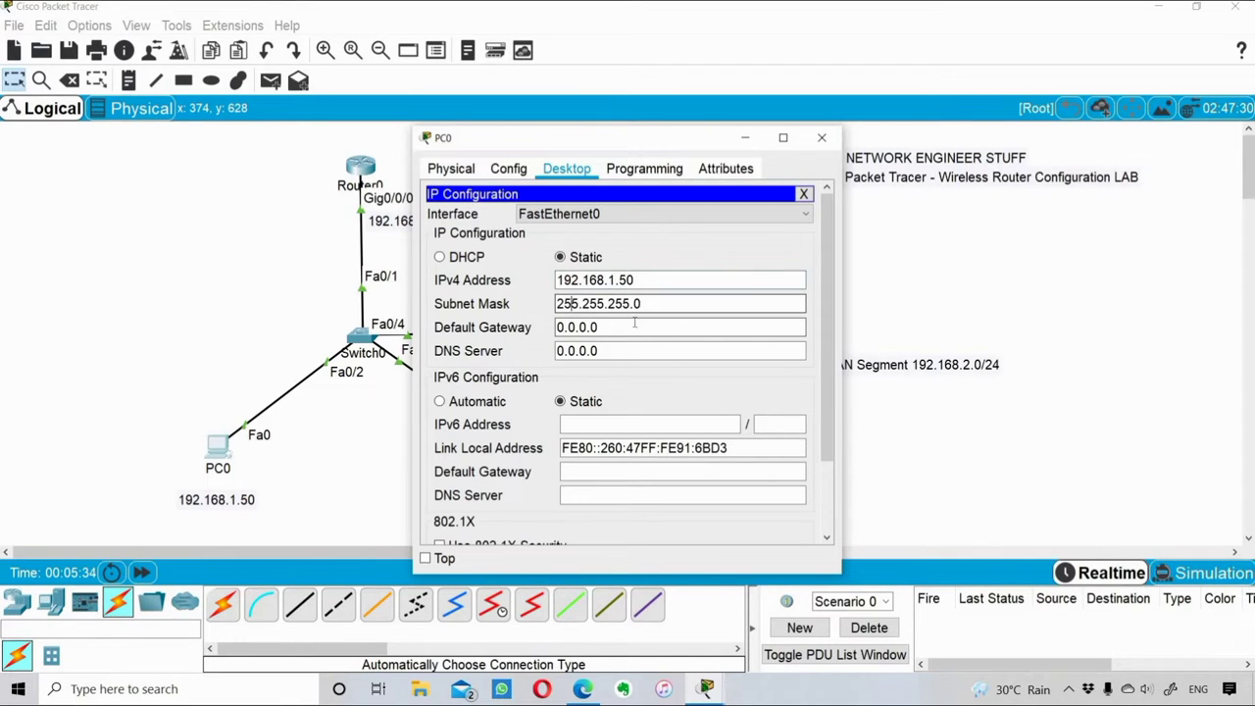
key(Tab)
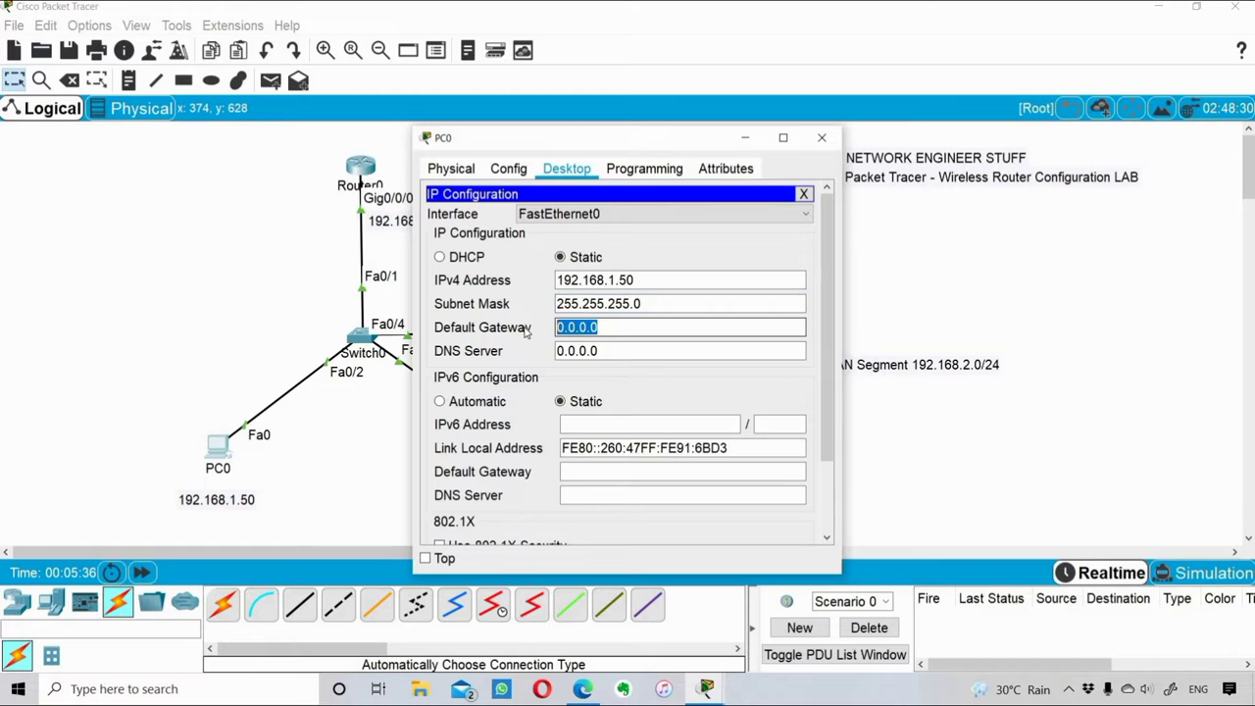
text(192.168.1.1)
drag(639, 150, 720, 160)
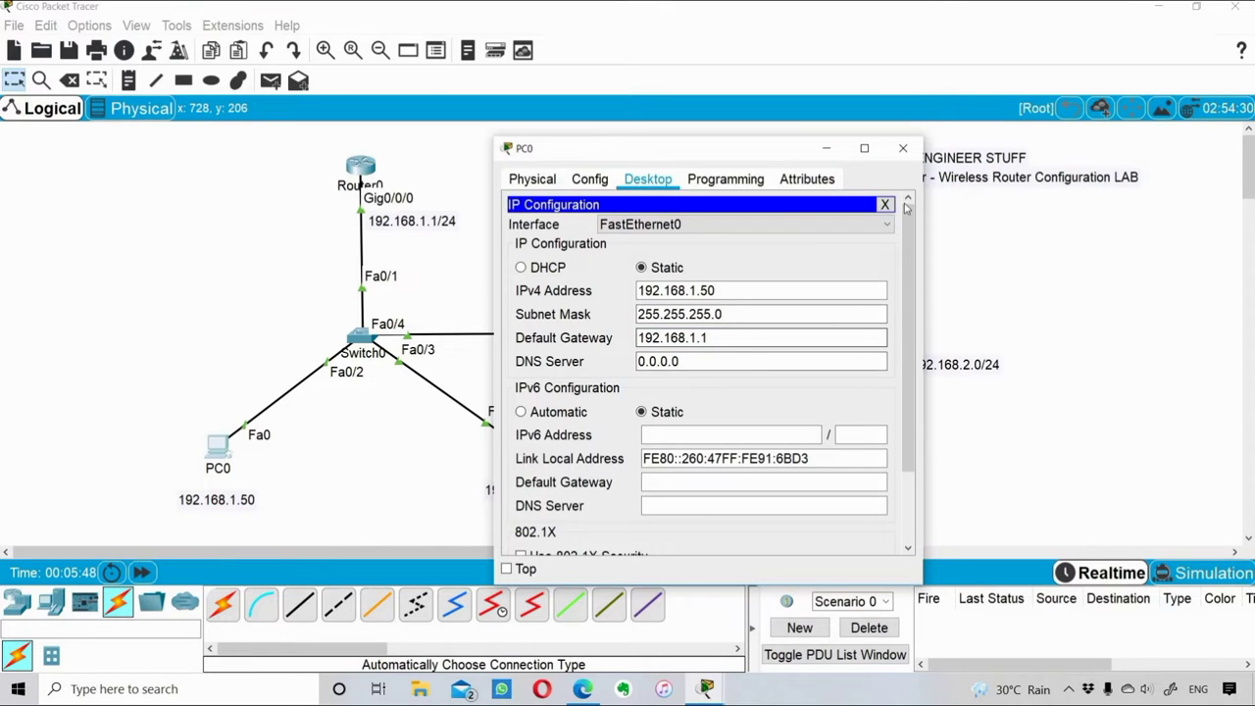
click(885, 205)
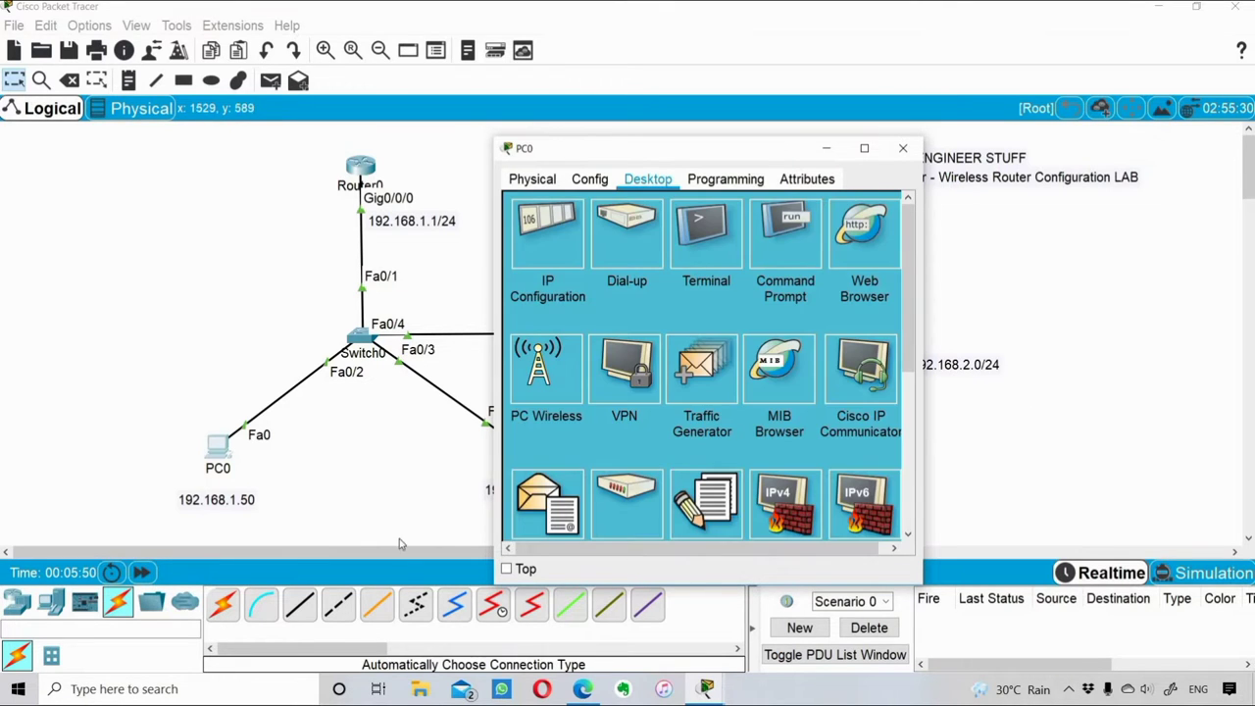
Run ipconfig in PC0's Command Prompt, review the FastEthernet0 addressing, and minimize the PC0 window
click(782, 260)
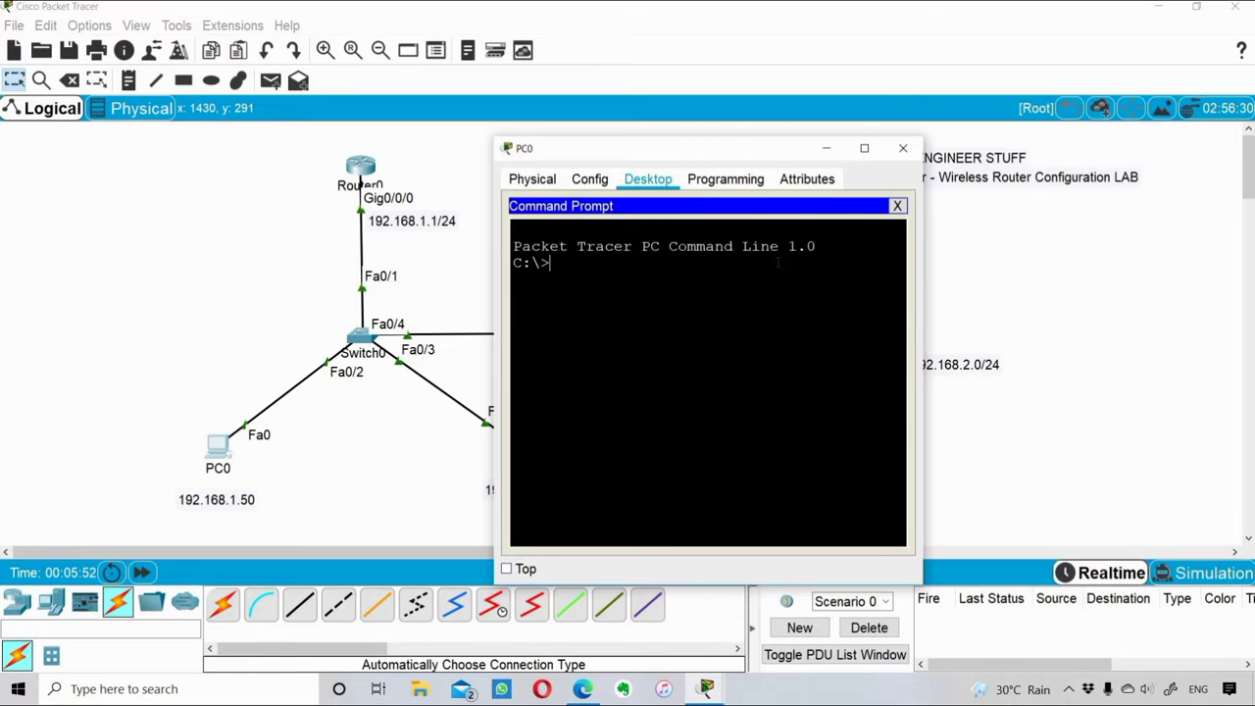
text(ipconfig)
key(BackSpace)
key(BackSpace)
text(ig)
key(Return)
drag(495, 348, 149, 352)
drag(502, 289, 644, 375)
click(644, 376)
click(825, 148)
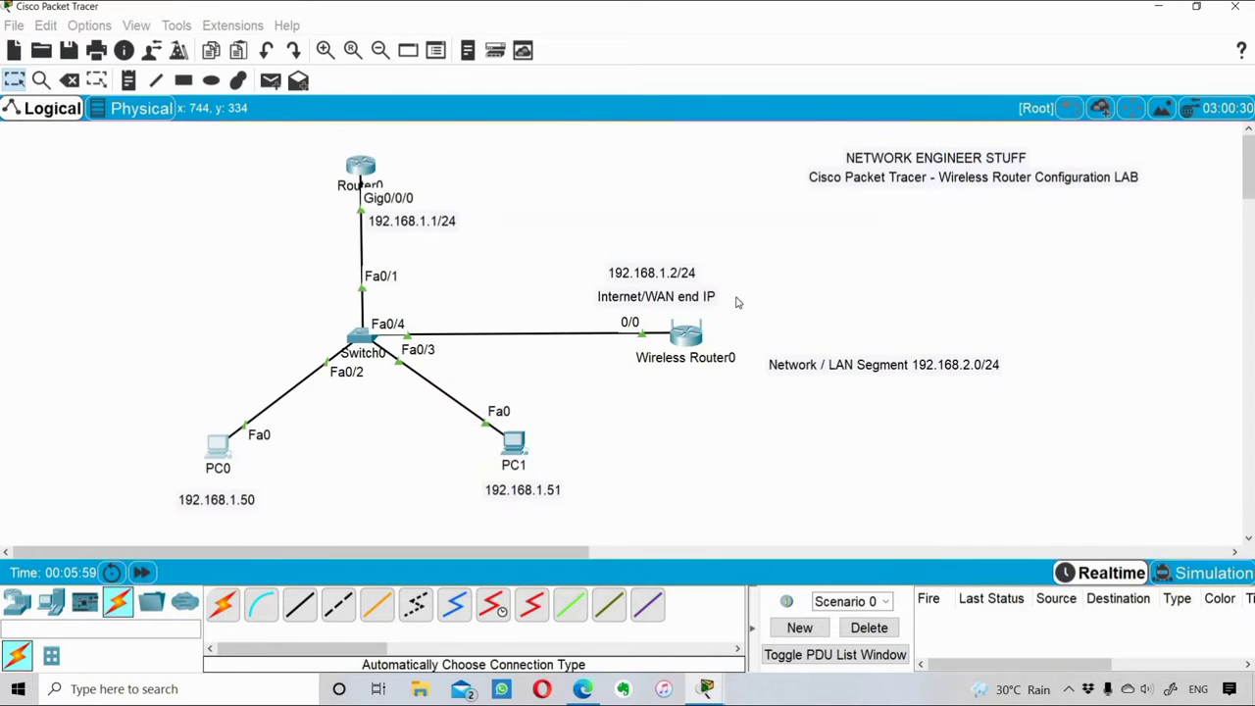
Open PC1's IP Configuration and set its static IPv4 address to 192.168.1.51
click(512, 444)
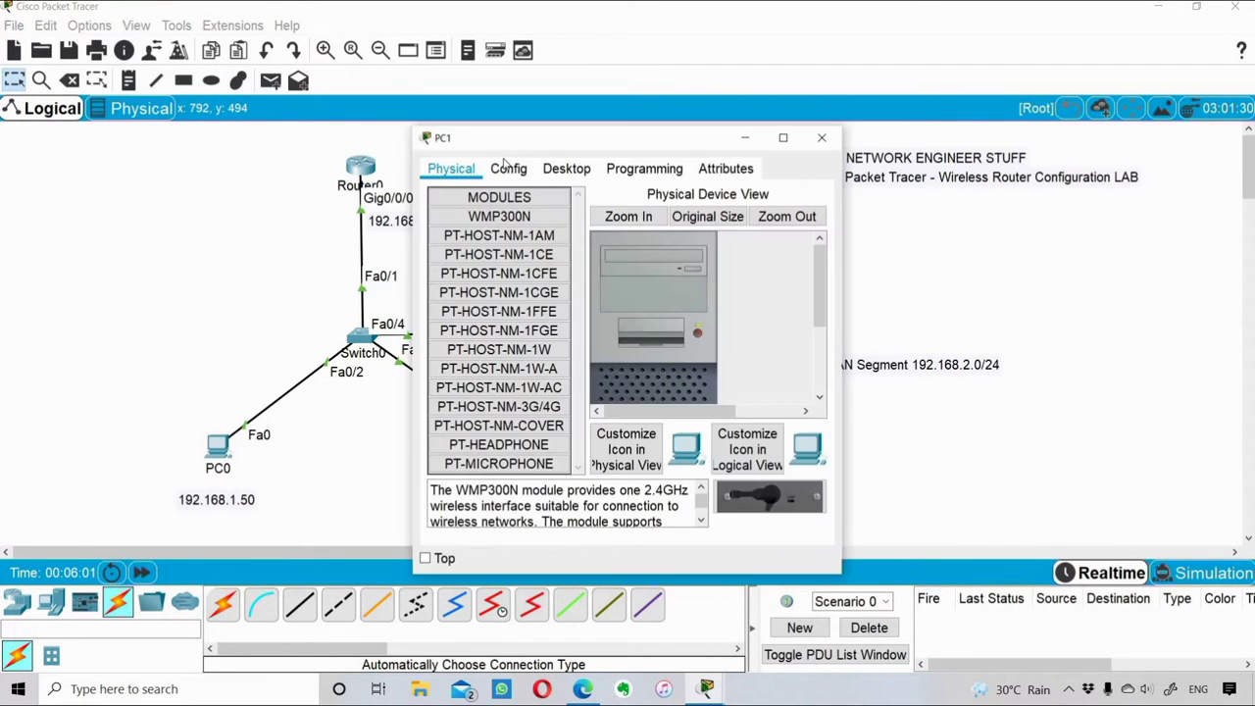
click(507, 168)
click(567, 169)
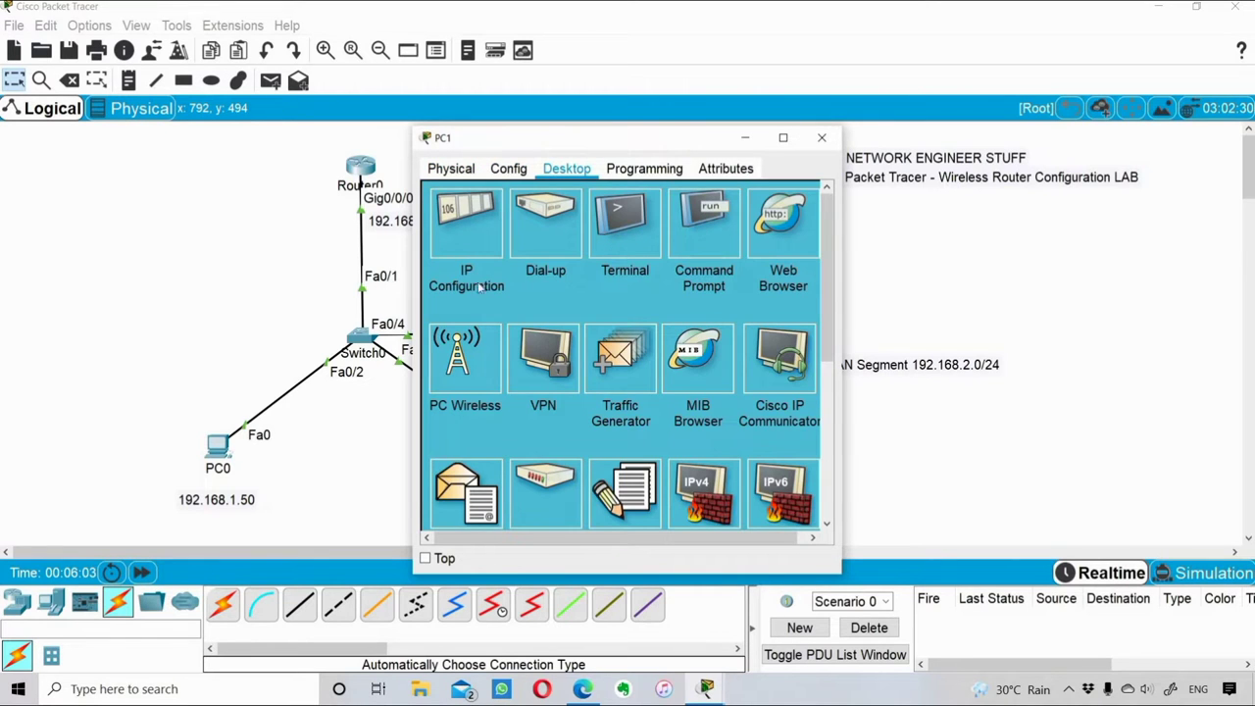
click(481, 286)
drag(612, 137, 705, 117)
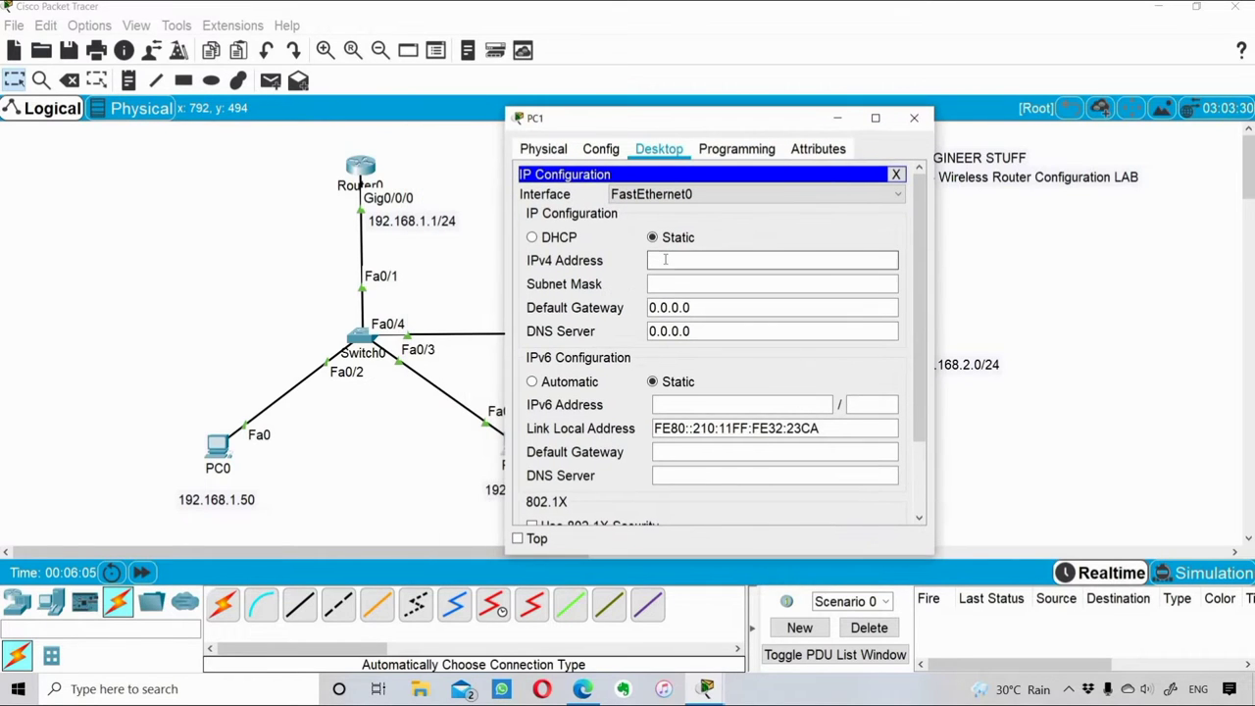
click(665, 259)
text(192.16)
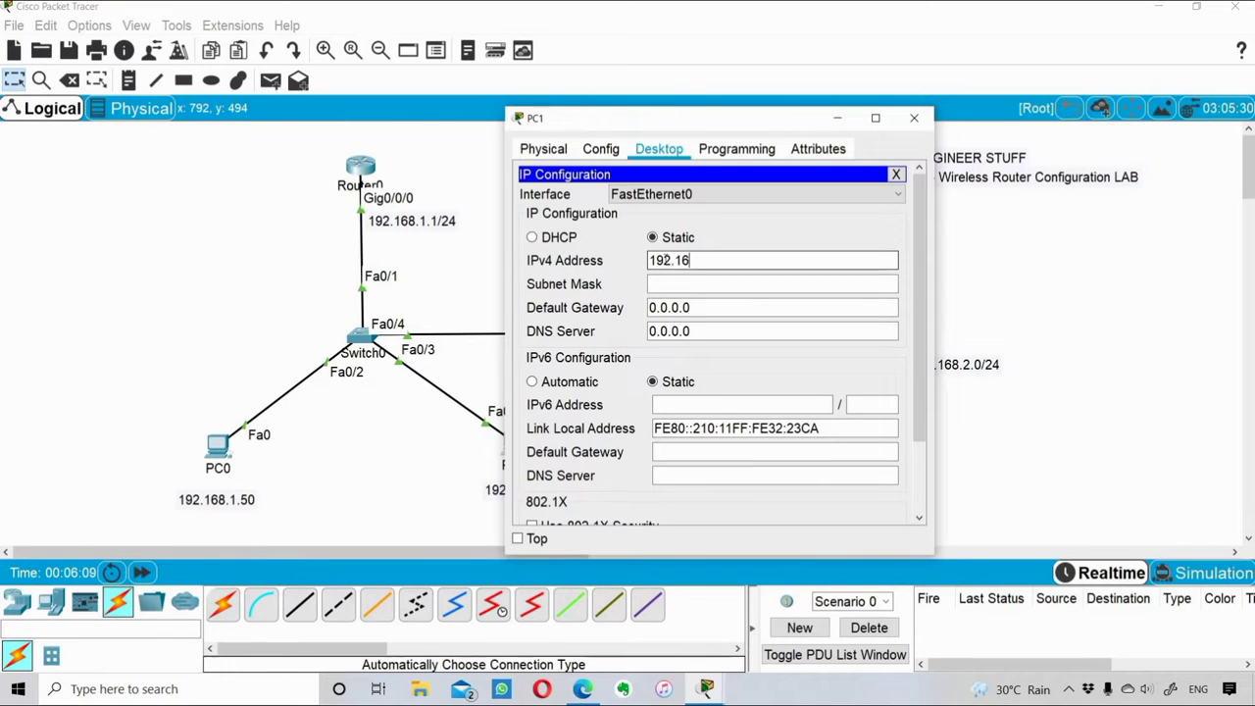
text(8.1.51)
Set PC1's subnet mask to 255.255.255.0 and its default gateway to 192.168.1.1, and leave the IP Configuration
click(672, 285)
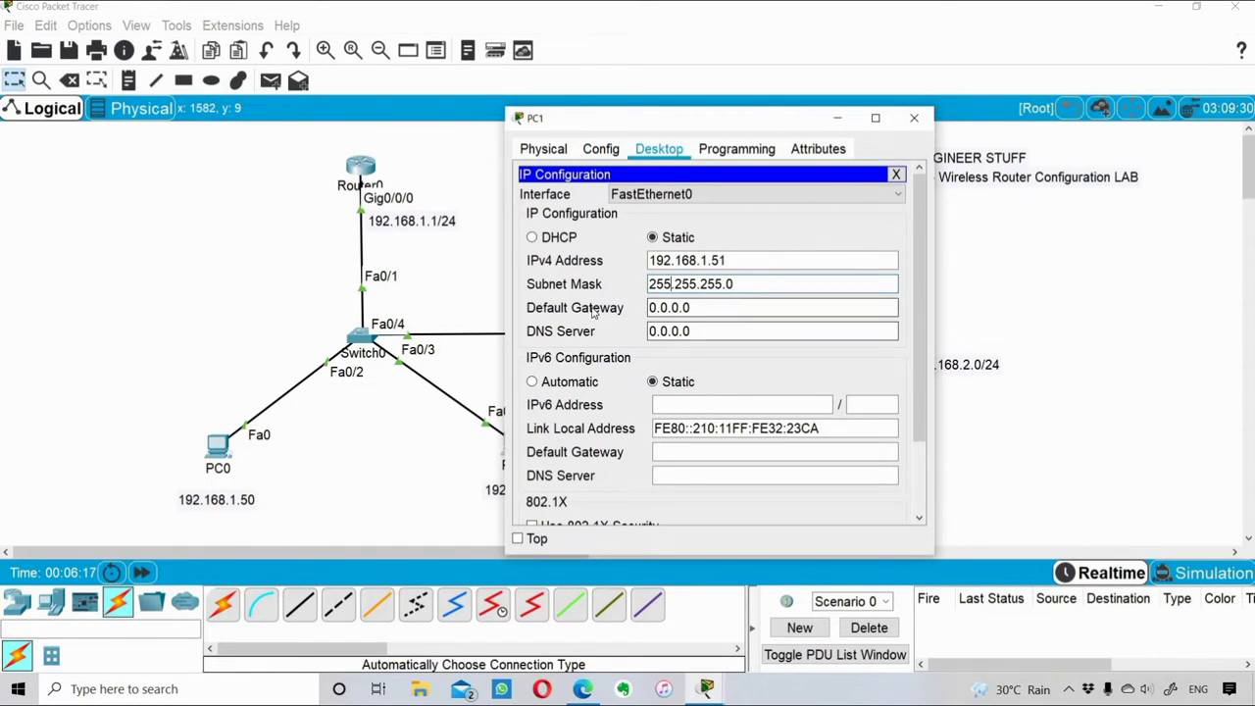
key(Tab)
text(192.168.1.1)
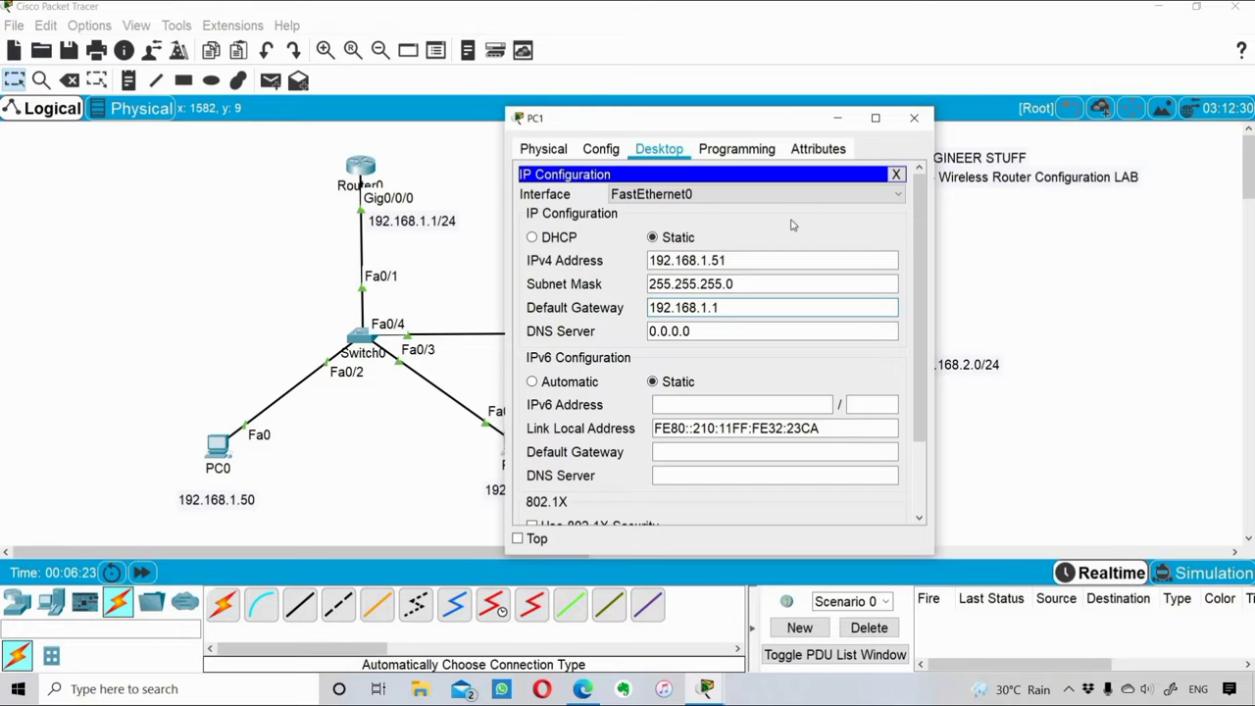
click(895, 174)
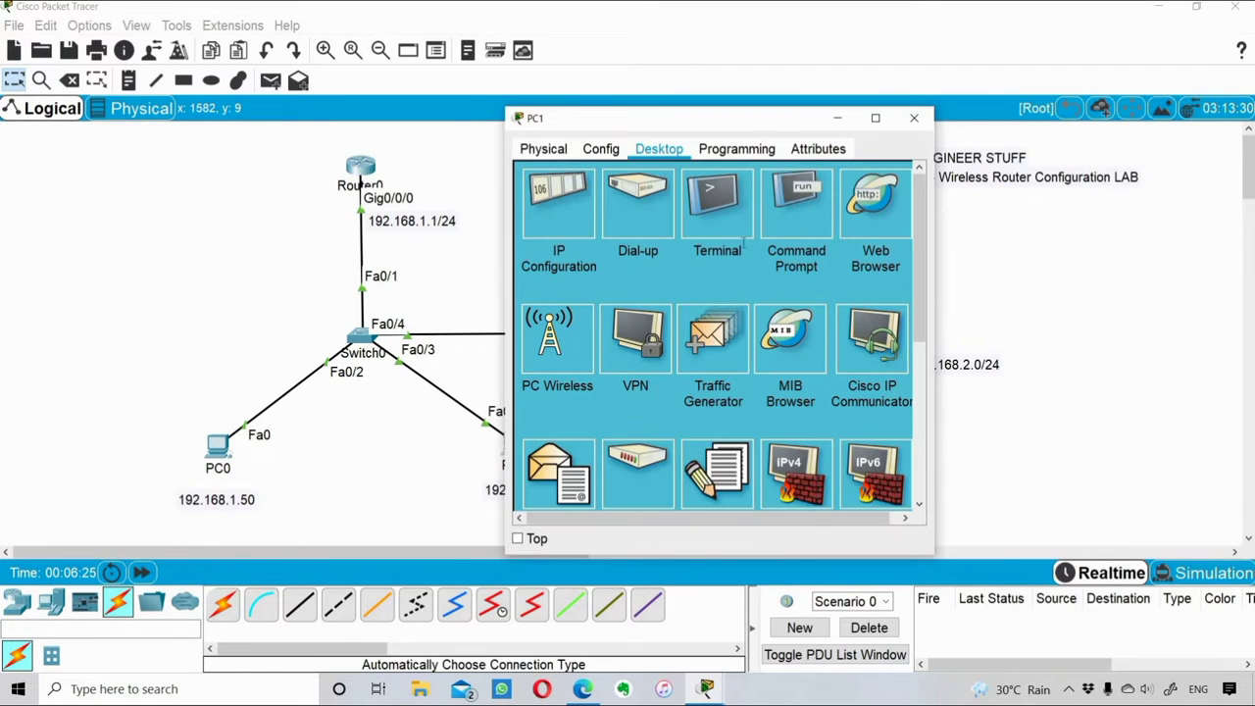
Run ipconfig in PC1's Command Prompt, review the IPv4 address, mask and gateway, and minimize the PC1 window
click(770, 235)
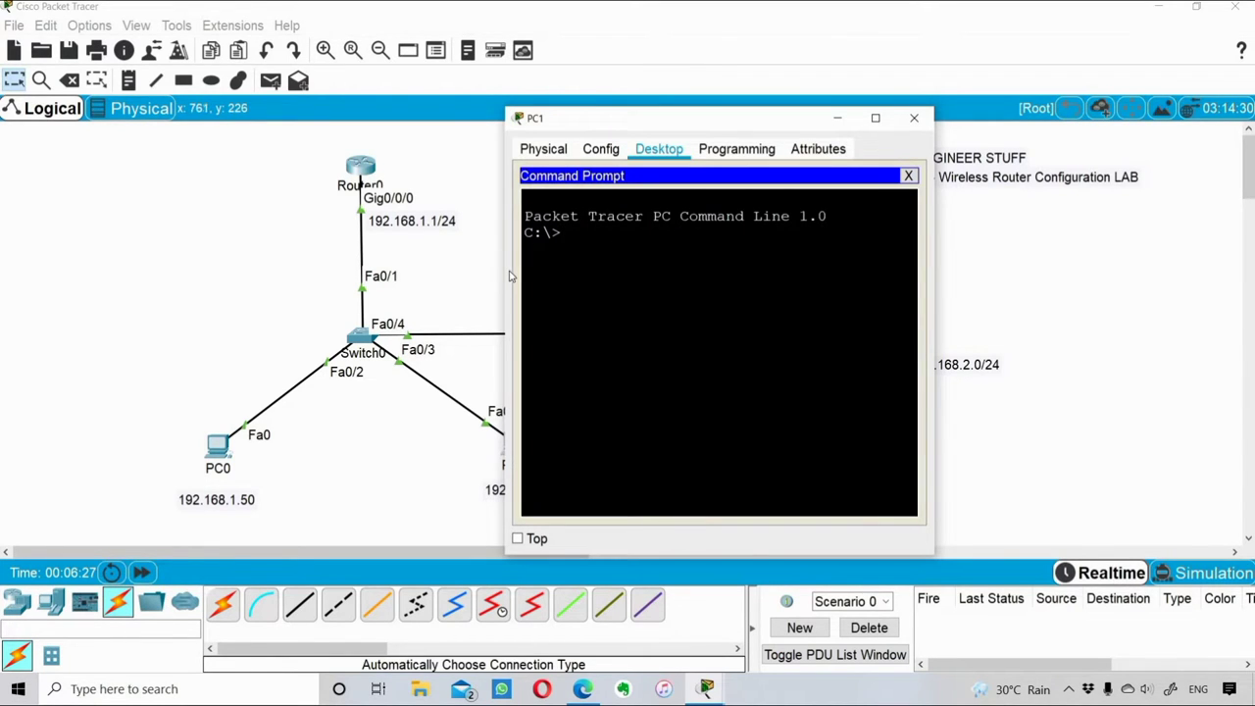
drag(501, 272, 81, 280)
text(ipconfig)
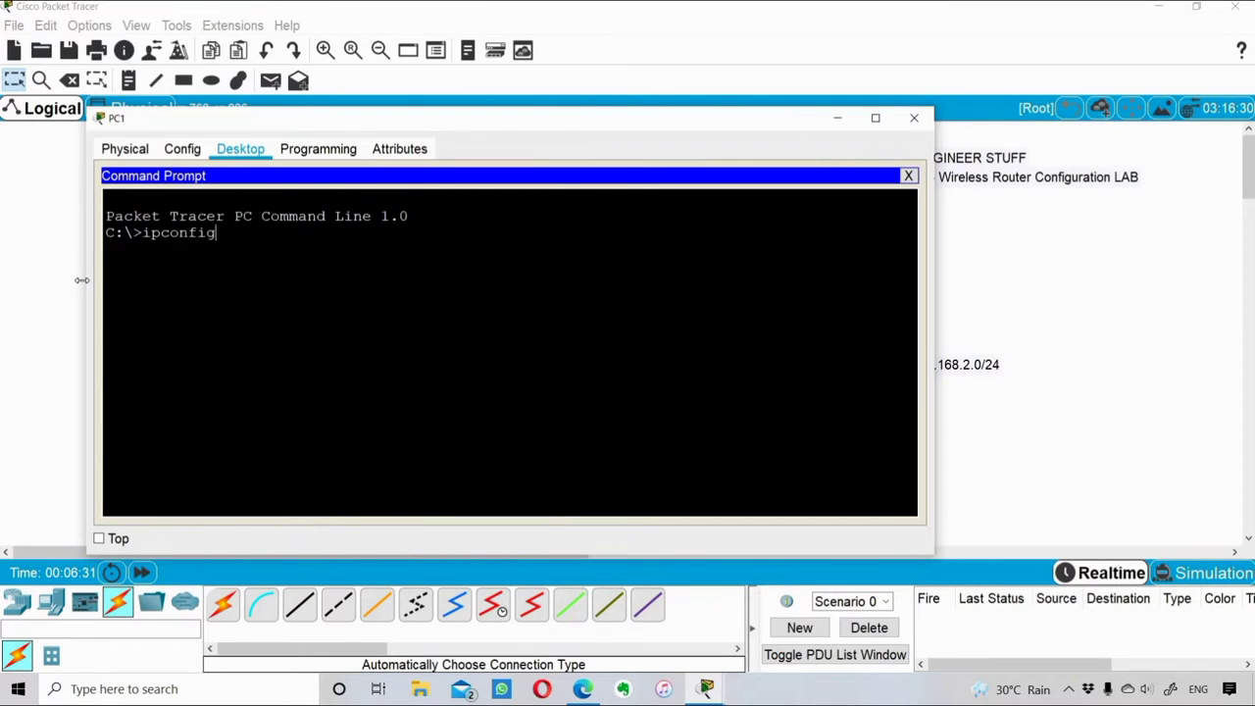
key(Return)
drag(582, 357, 106, 245)
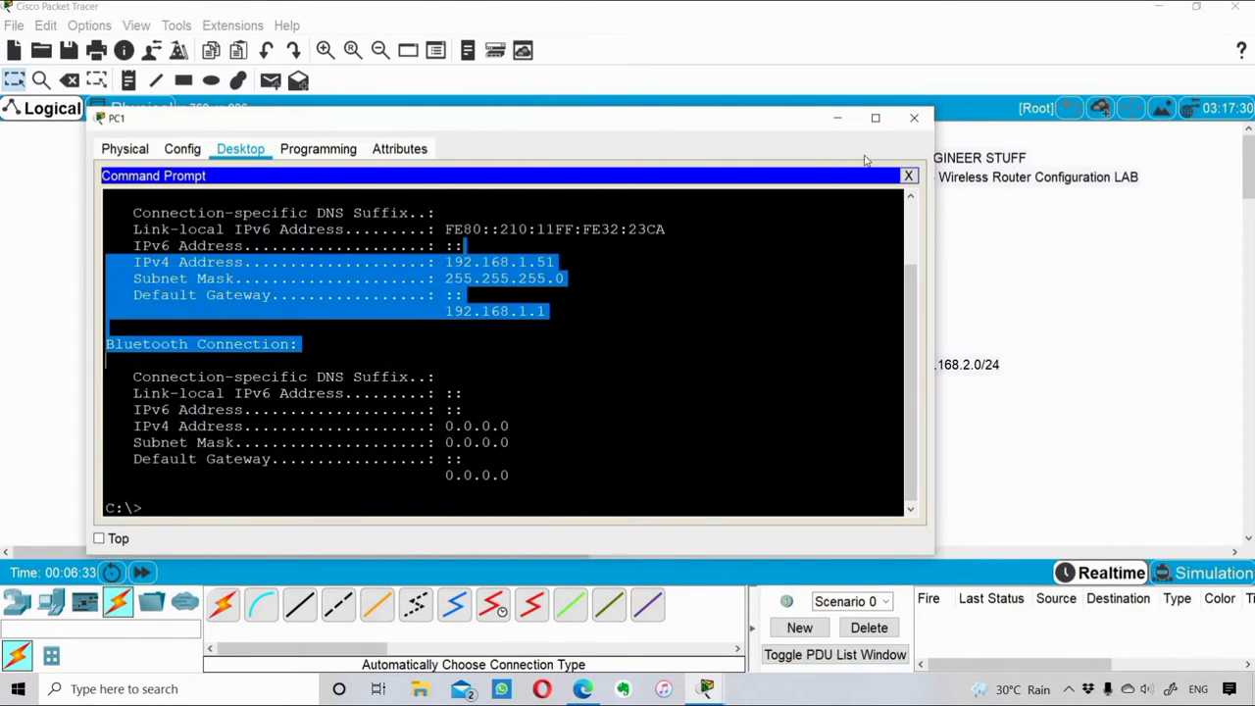
click(837, 118)
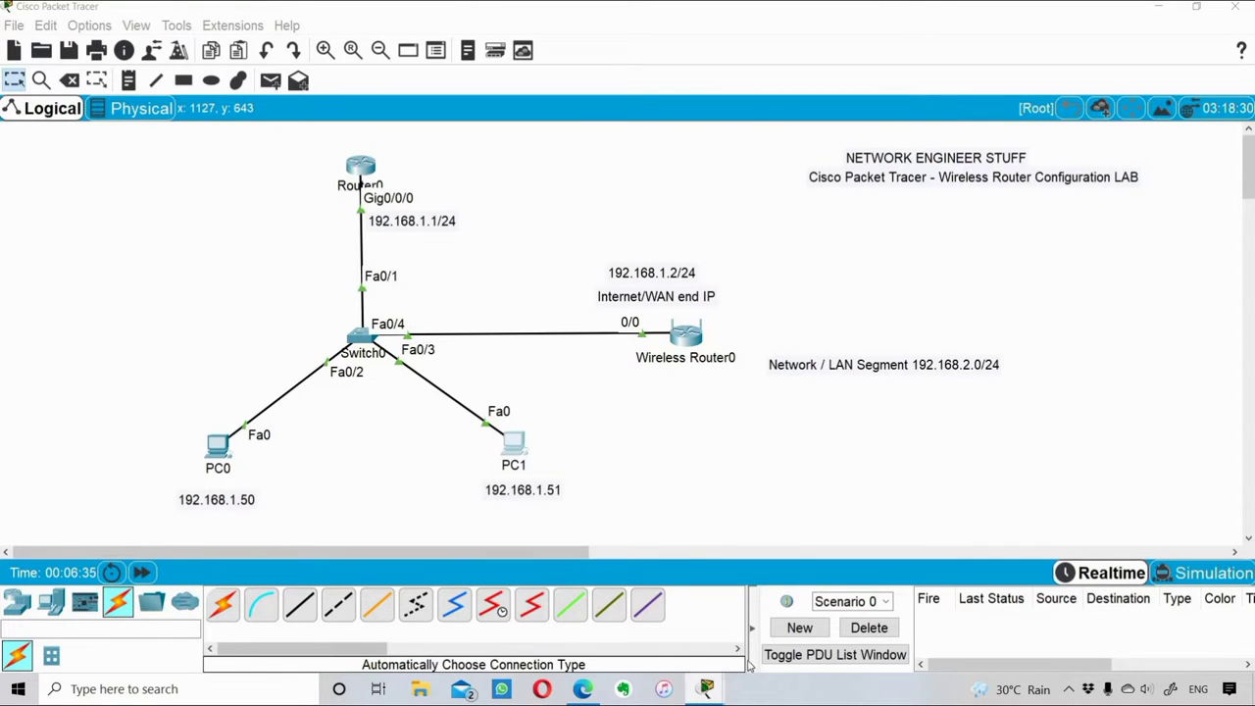
Bring back PC0's Command Prompt to recheck its ipconfig output, and minimize it again
mouse_move(708, 686)
click(779, 617)
drag(590, 477, 507, 361)
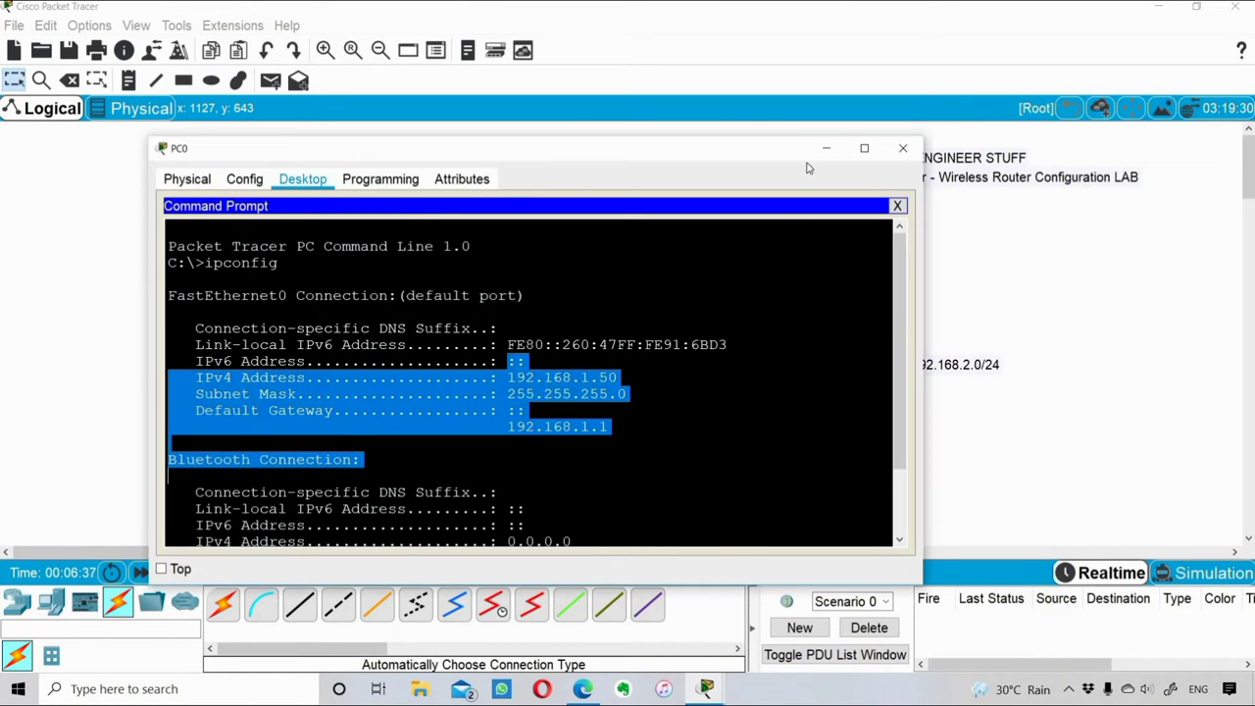
click(827, 148)
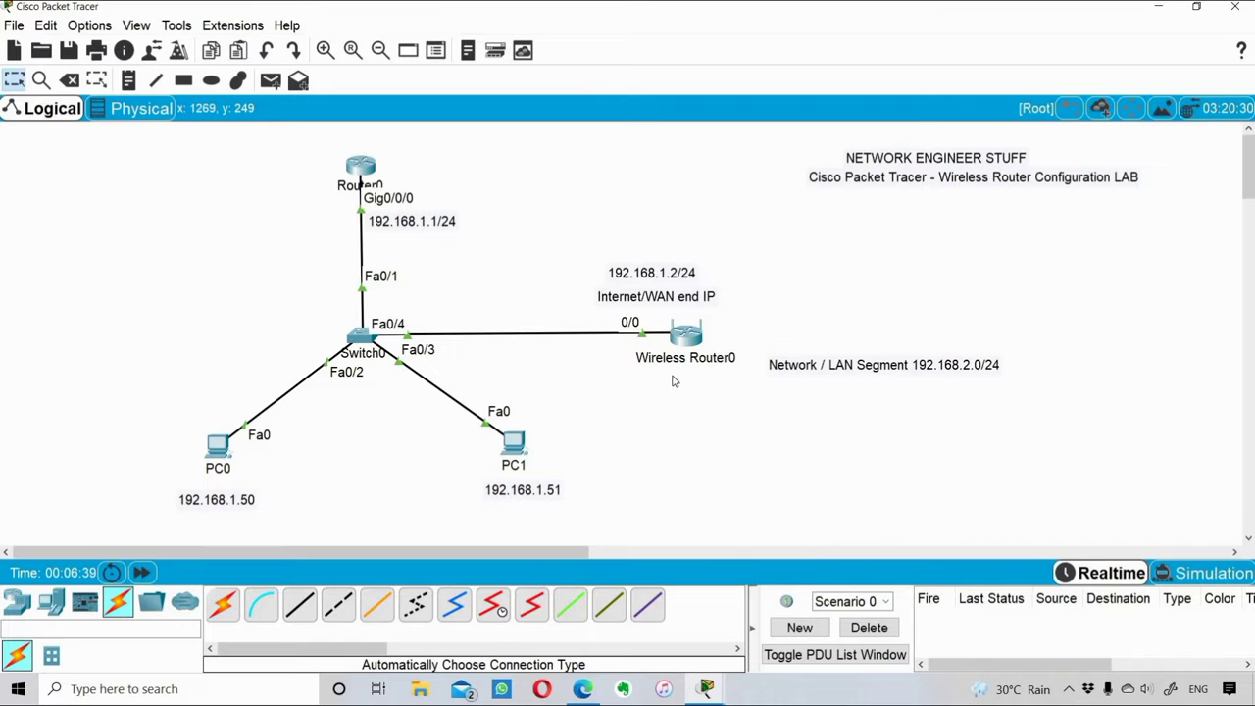
Look at Wireless Router0's physical device view and close its window
drag(699, 343, 704, 344)
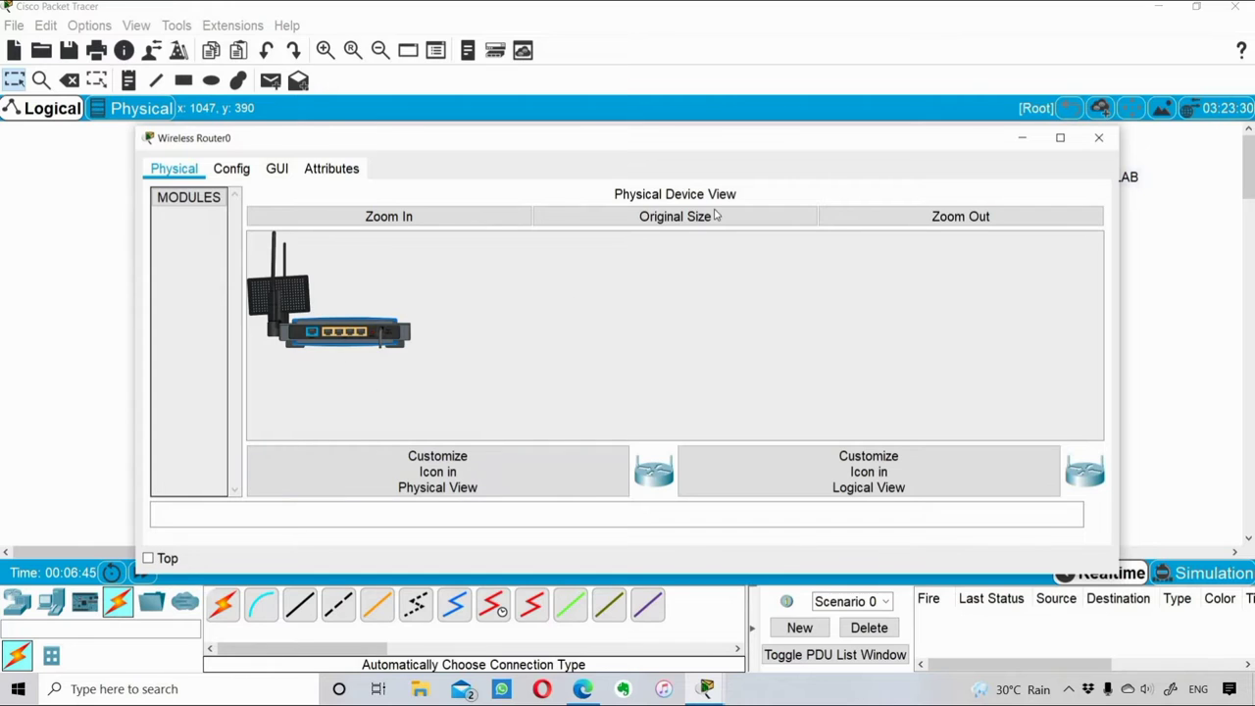
click(1098, 137)
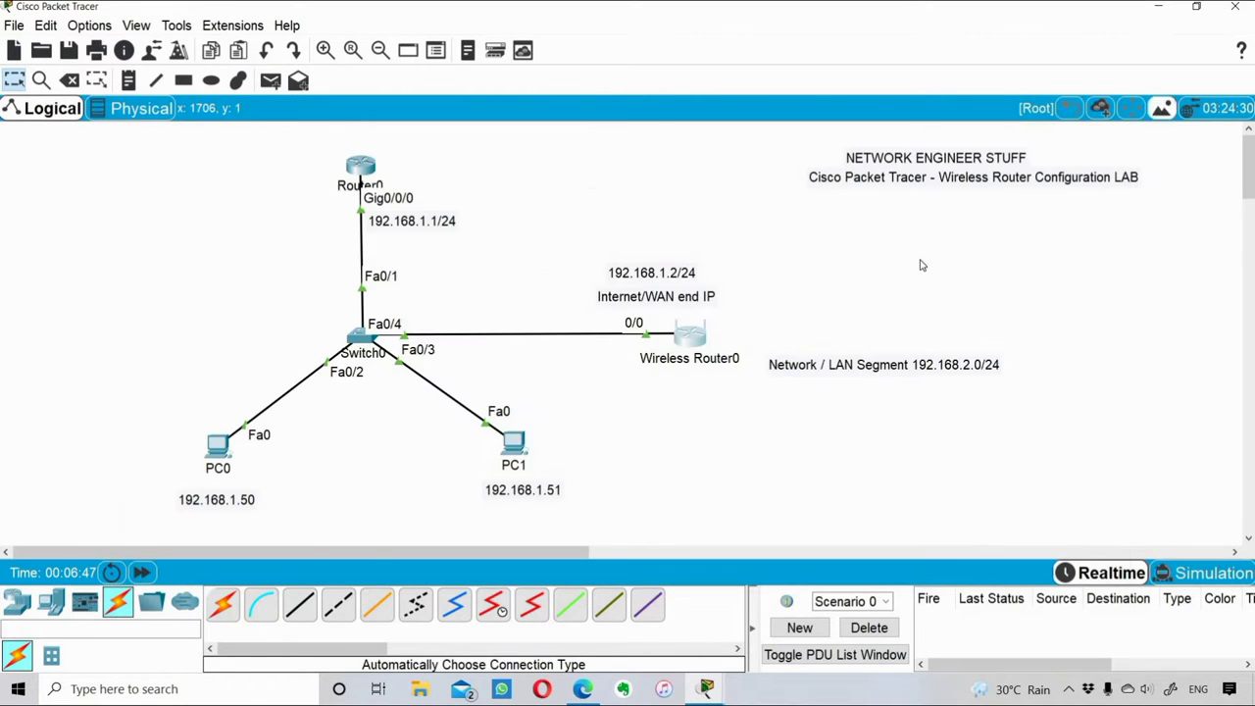
Add a laptop end device to the workspace directly below Wireless Router0
click(56, 610)
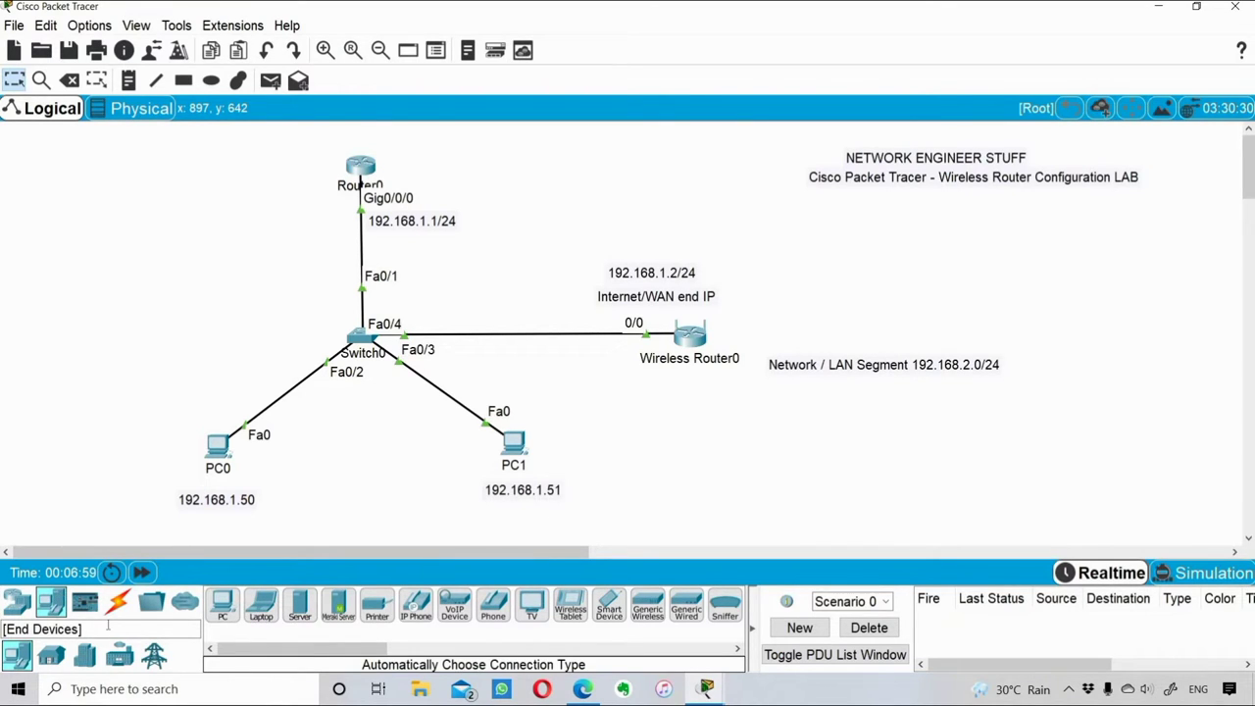
click(261, 606)
click(691, 452)
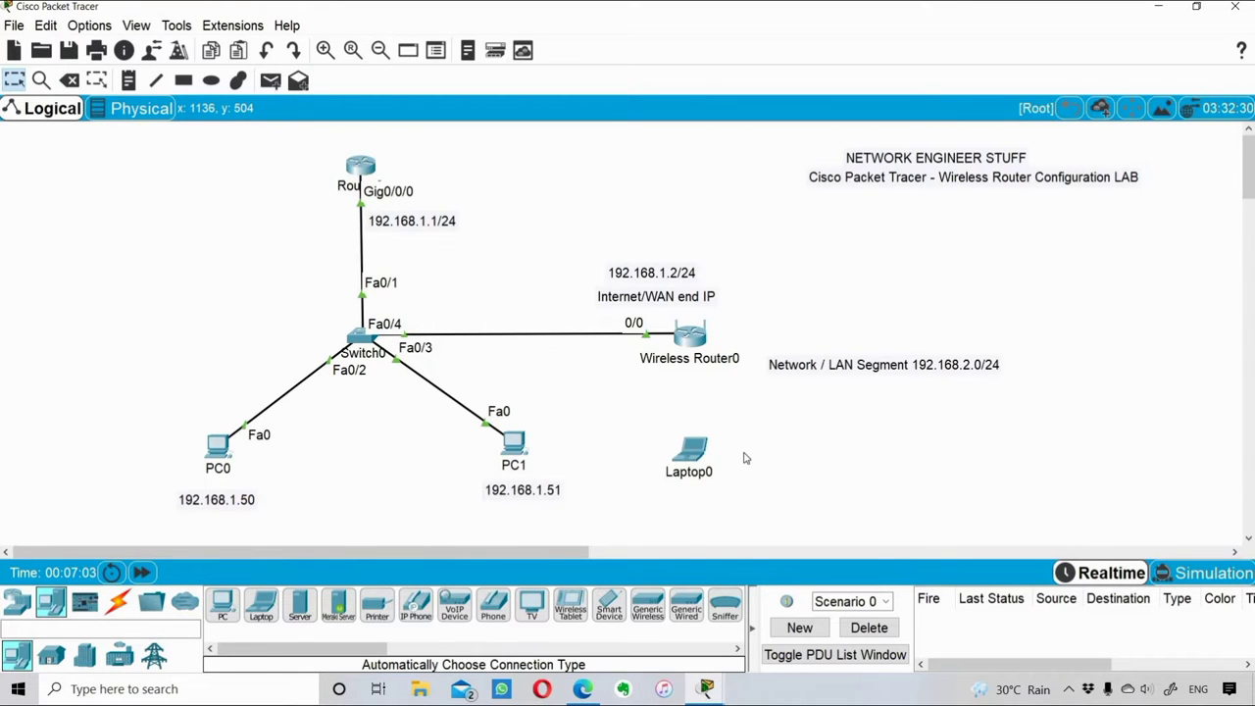
Open Laptop0's physical view, check the WPC300N module description, and remove the built-in Ethernet module with the laptop powered off
click(690, 455)
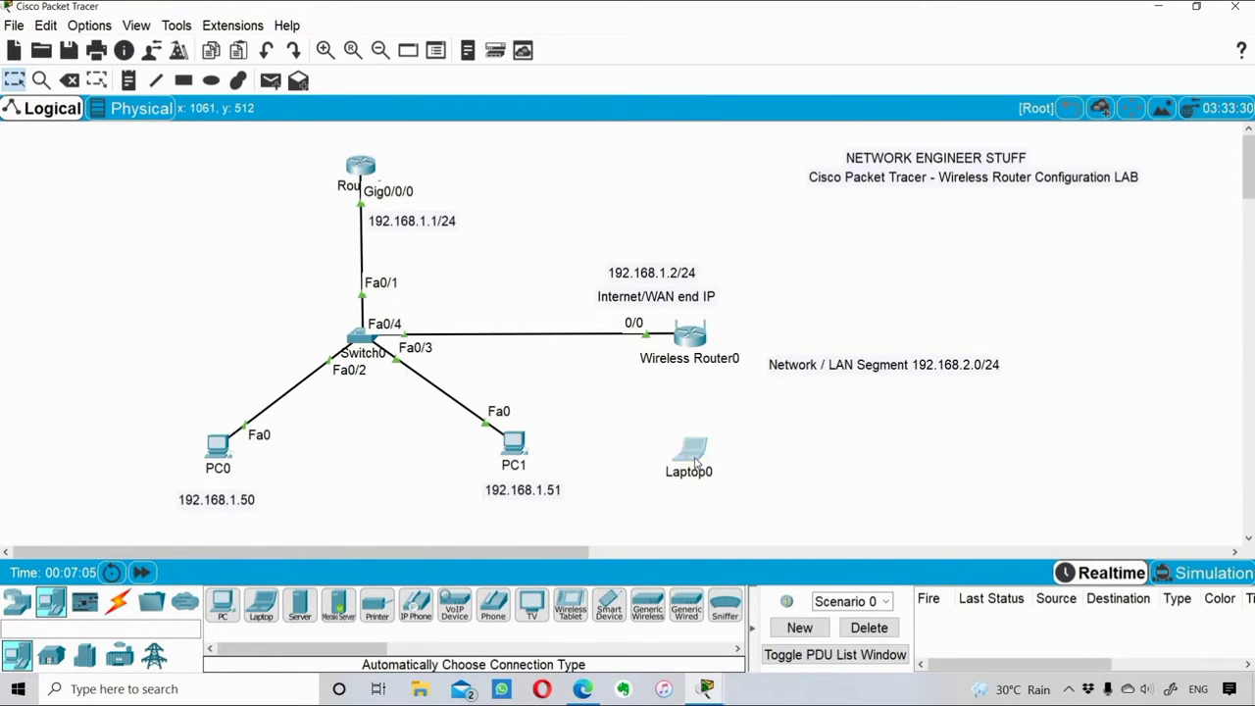
drag(410, 295, 118, 294)
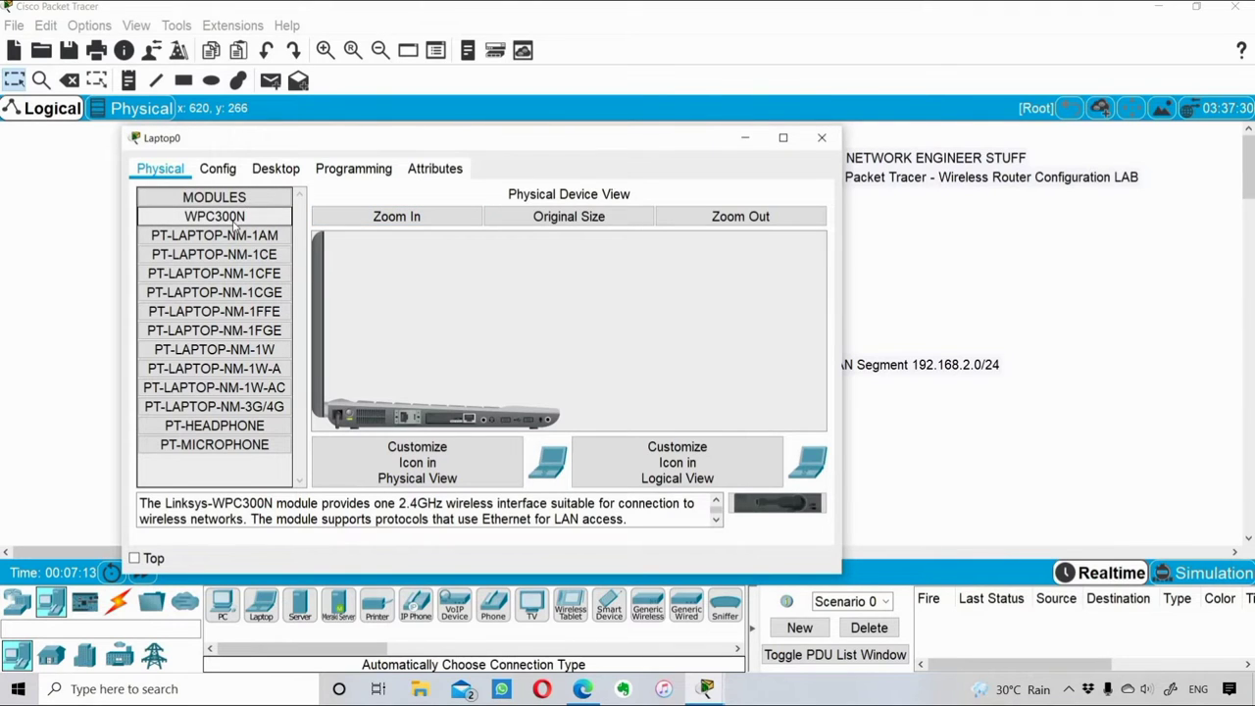
click(407, 217)
click(823, 358)
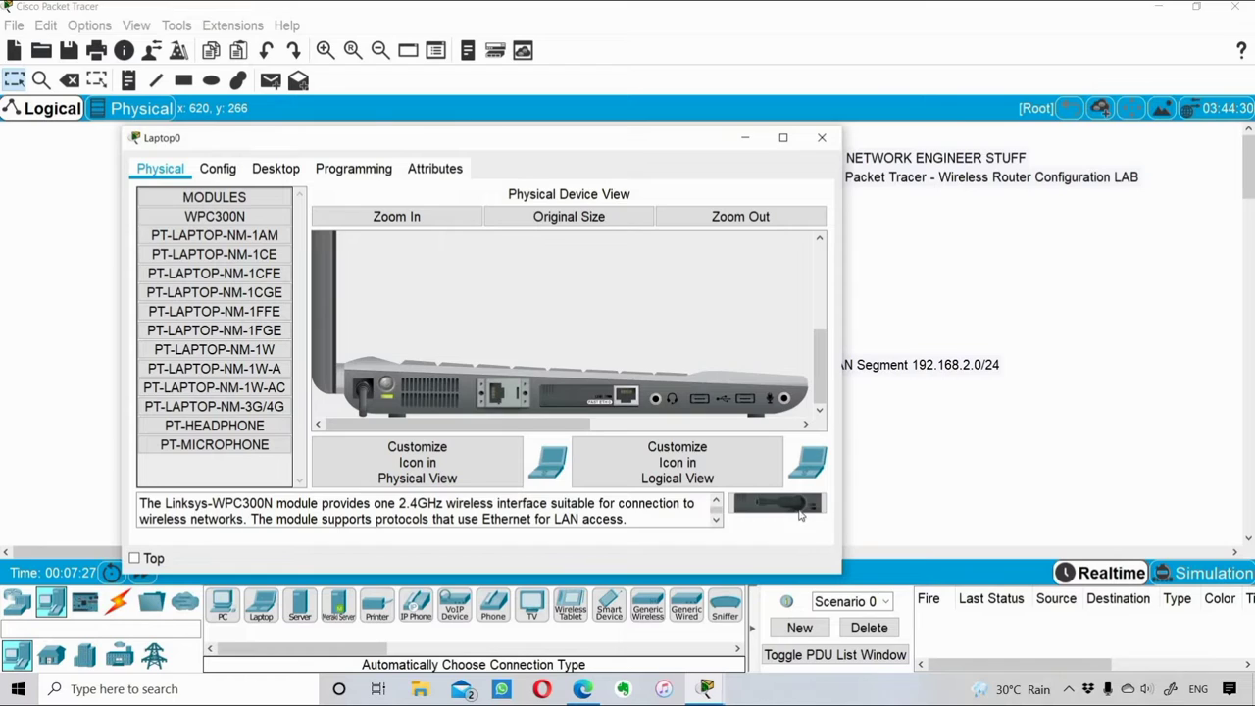
drag(165, 502, 474, 502)
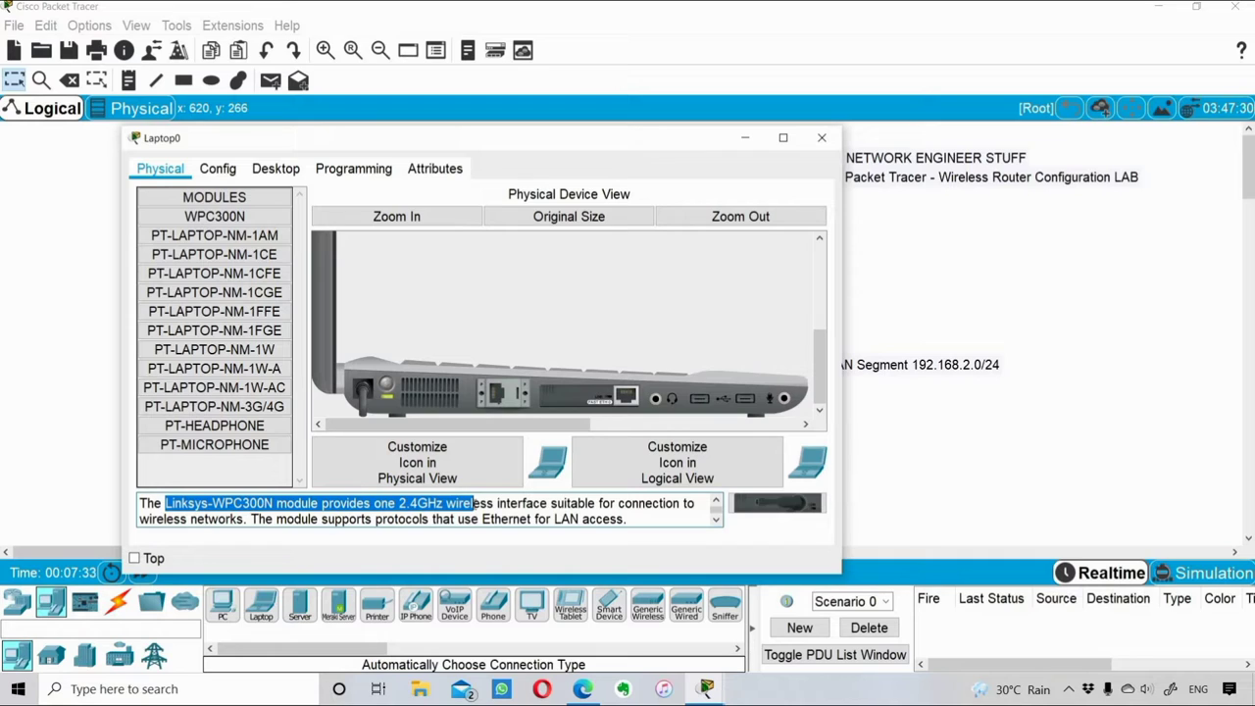
click(474, 503)
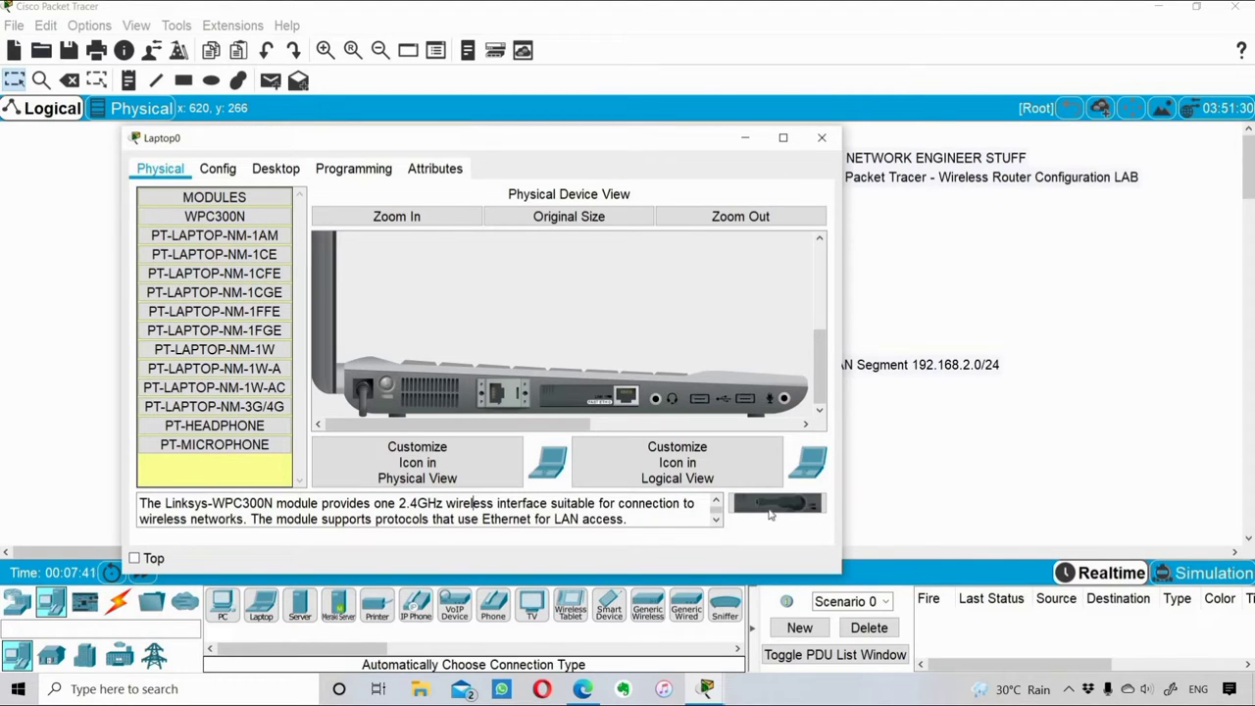
drag(771, 514, 770, 514)
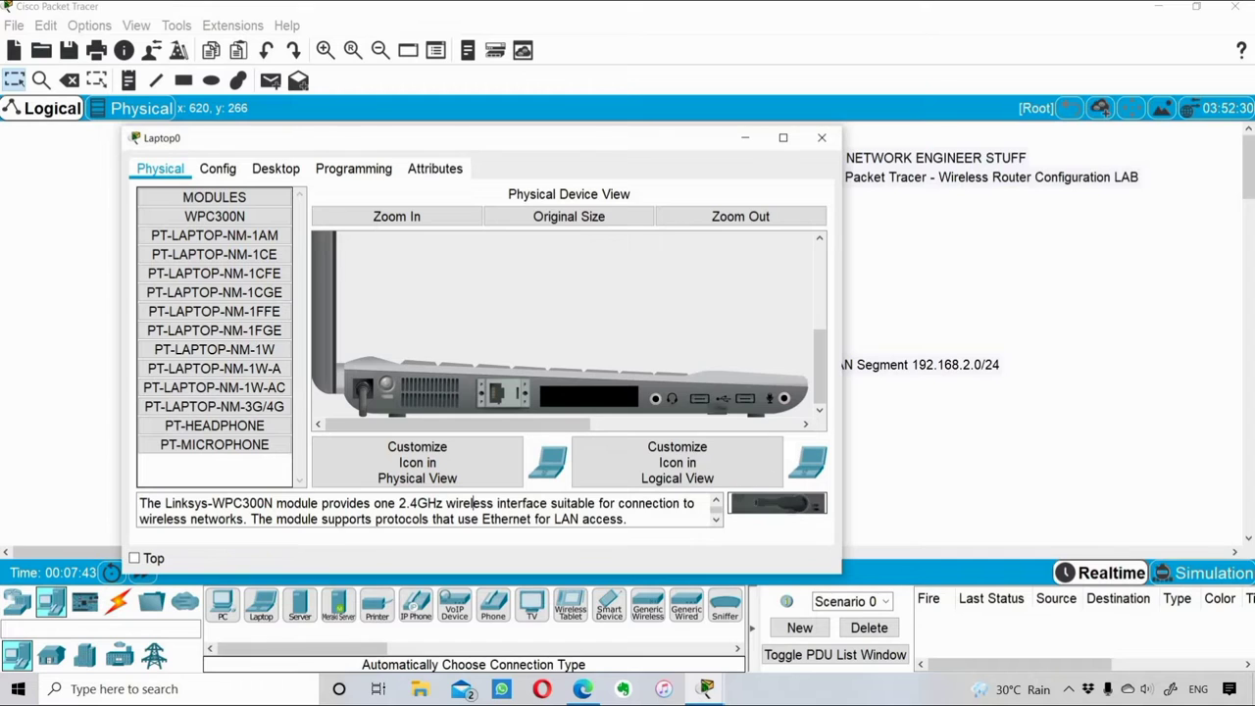
Insert the WPC300N wireless module into Laptop0, power it back on, and place the laptop slightly lower left of Wireless Router0
drag(581, 398, 580, 398)
drag(581, 147, 1202, 135)
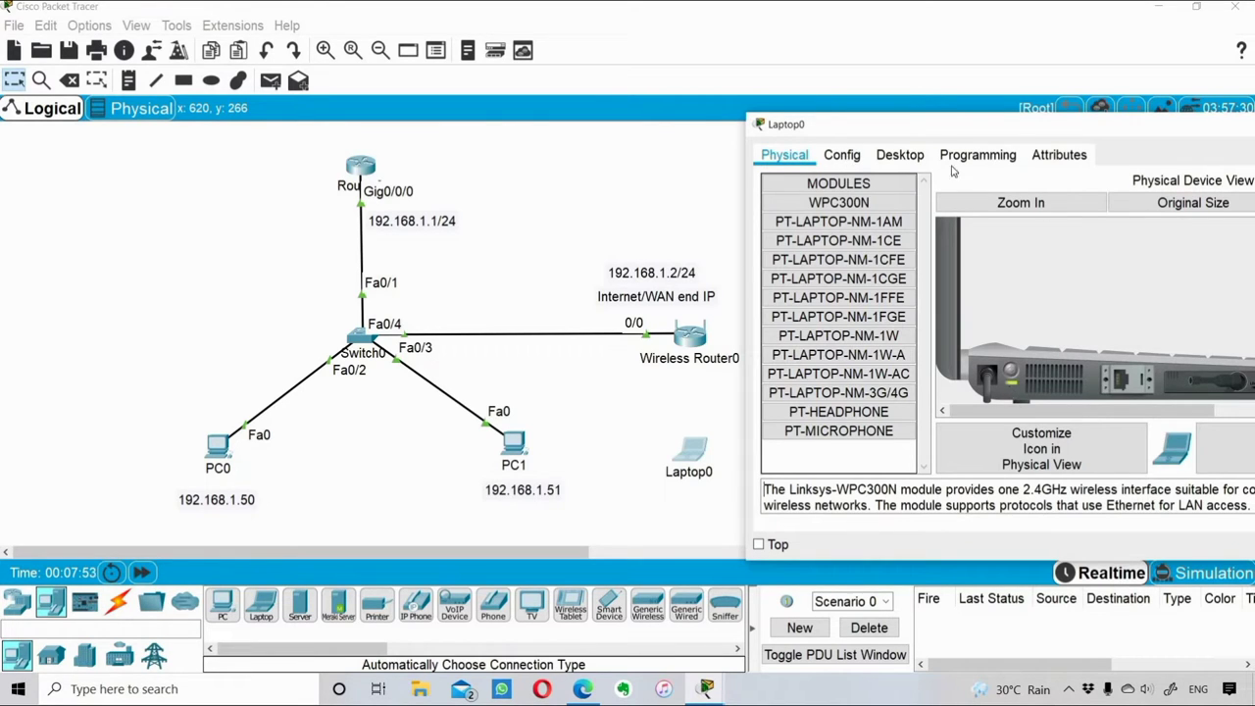
click(734, 196)
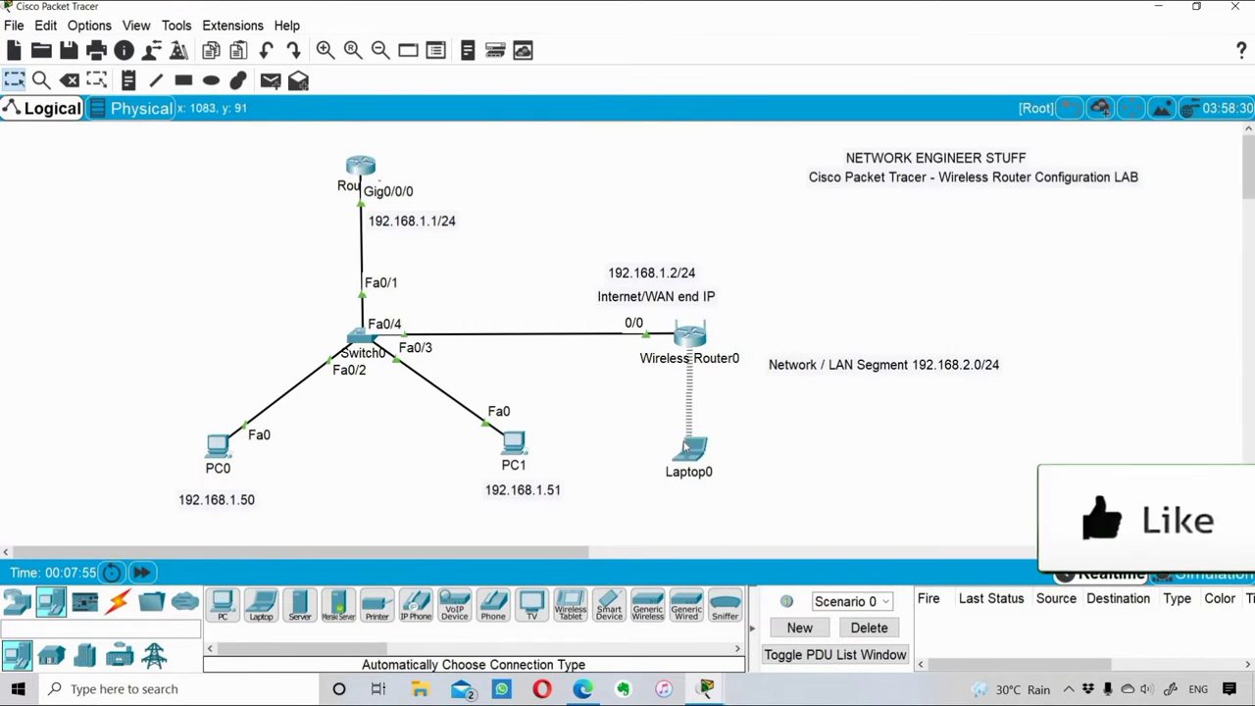
drag(644, 470, 640, 468)
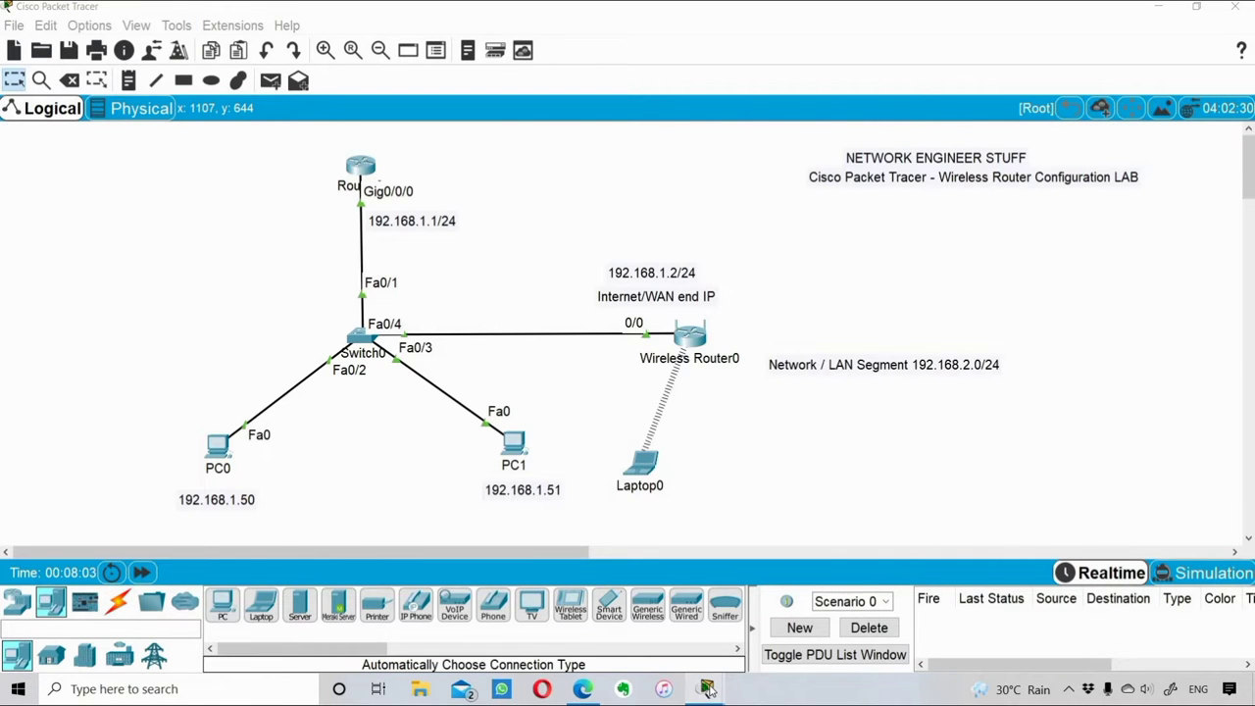
Open the command prompt on Laptop0 and run ipconfig to view its IP settings
mouse_move(708, 689)
click(1078, 608)
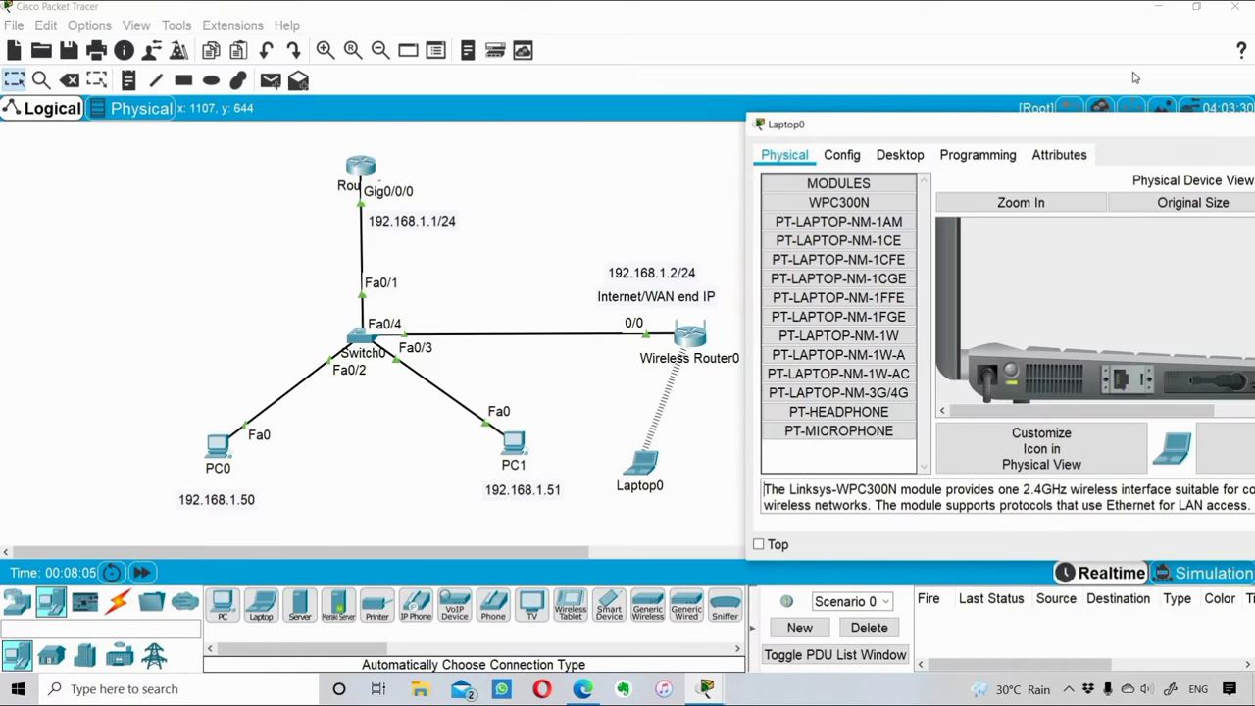
drag(963, 132, 399, 141)
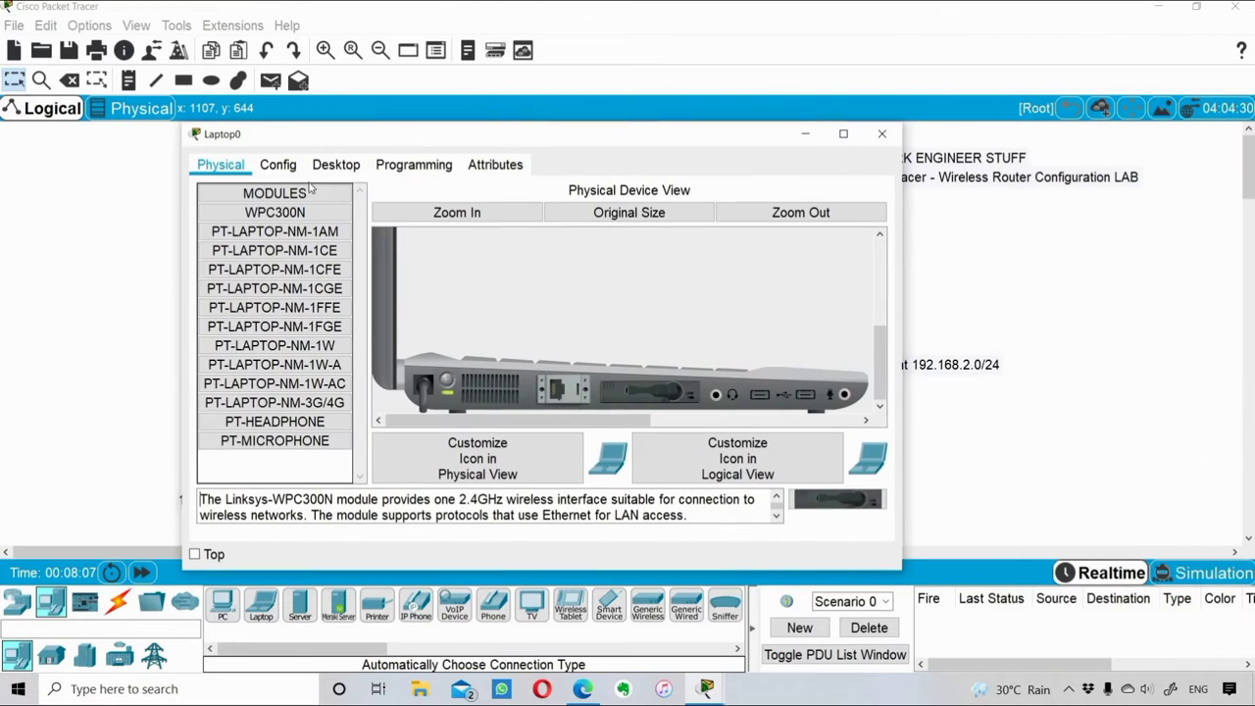
click(335, 165)
click(655, 251)
text(ipconf)
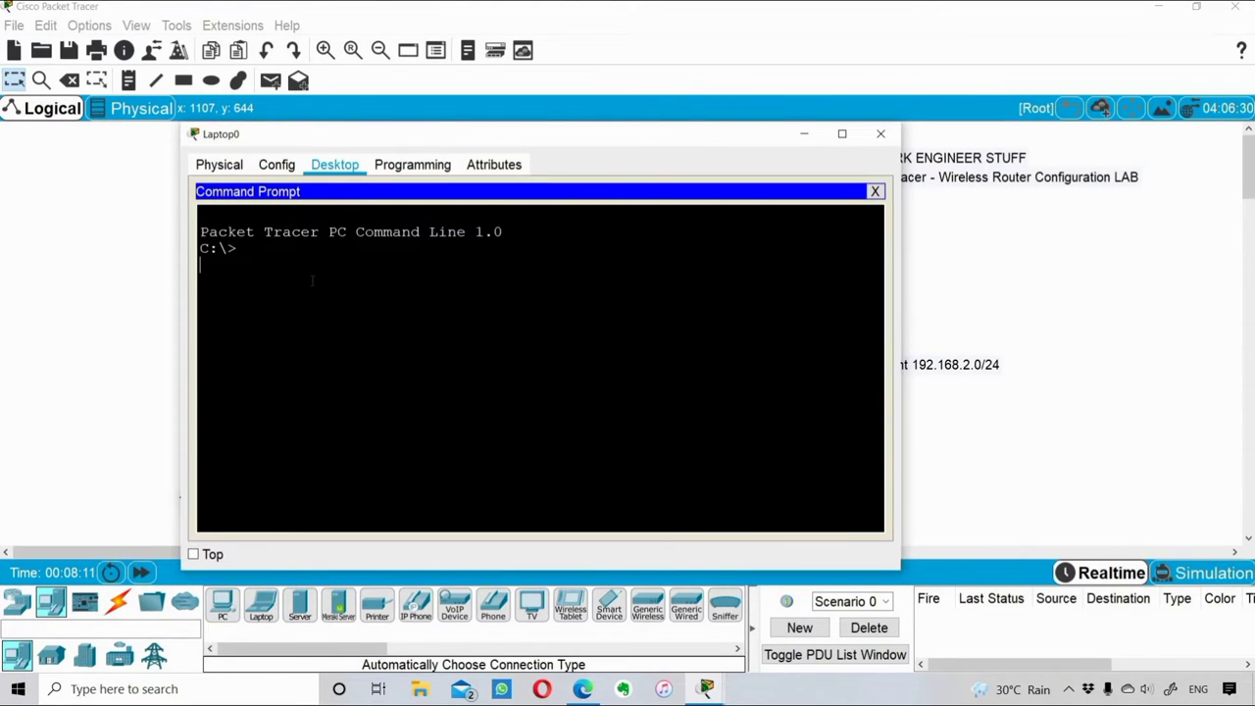
text(ig)
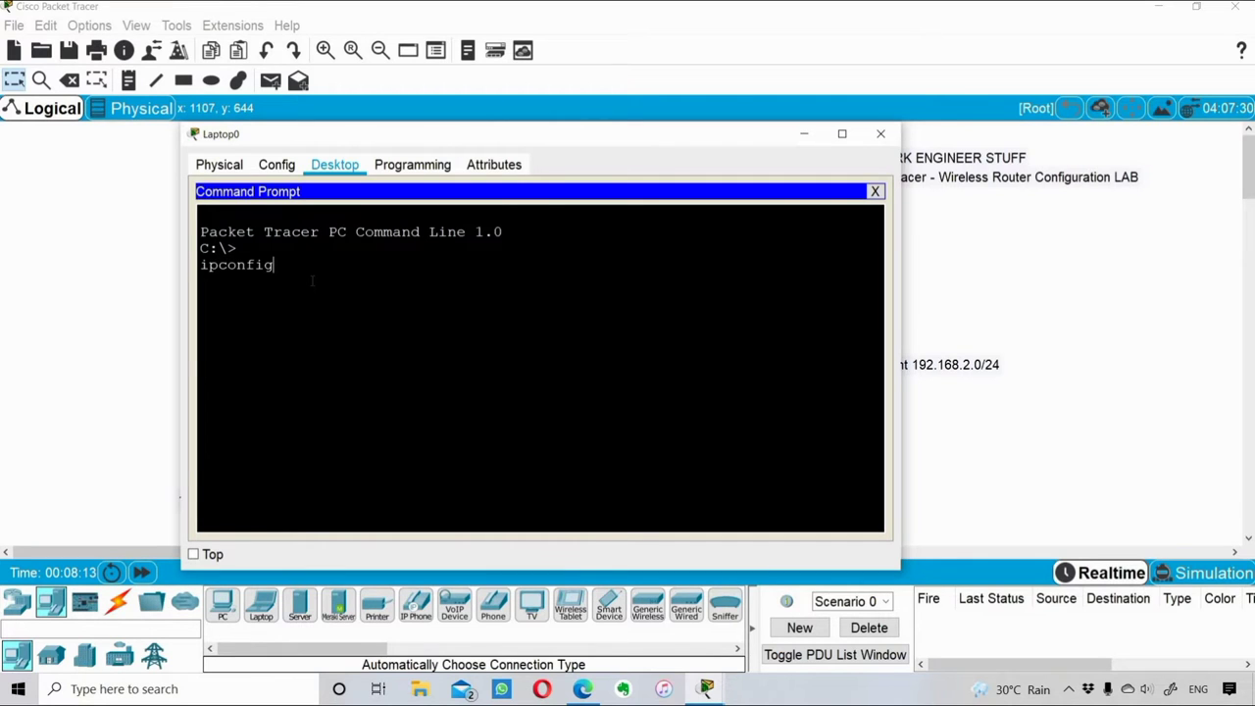
key(Return)
key(Return)
key(Return)
key(Return)
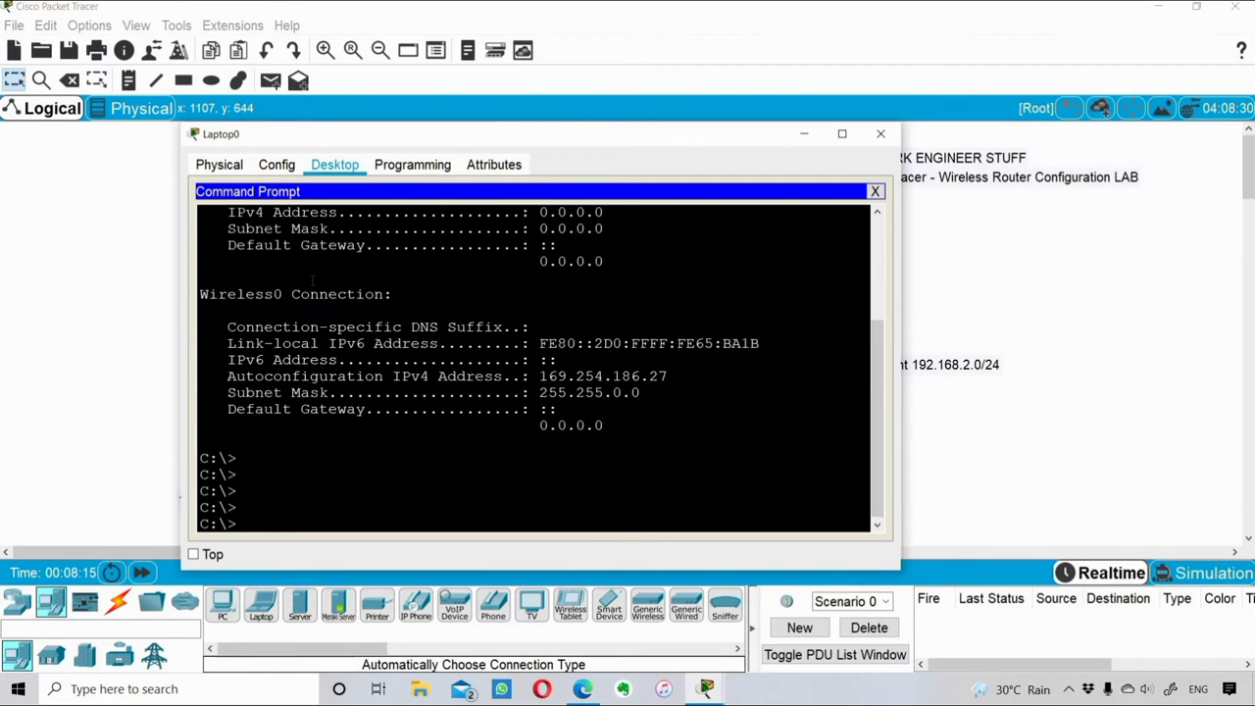
Repeat ipconfig twice on Laptop0 to recheck the wireless connection's address
key(Up)
key(Return)
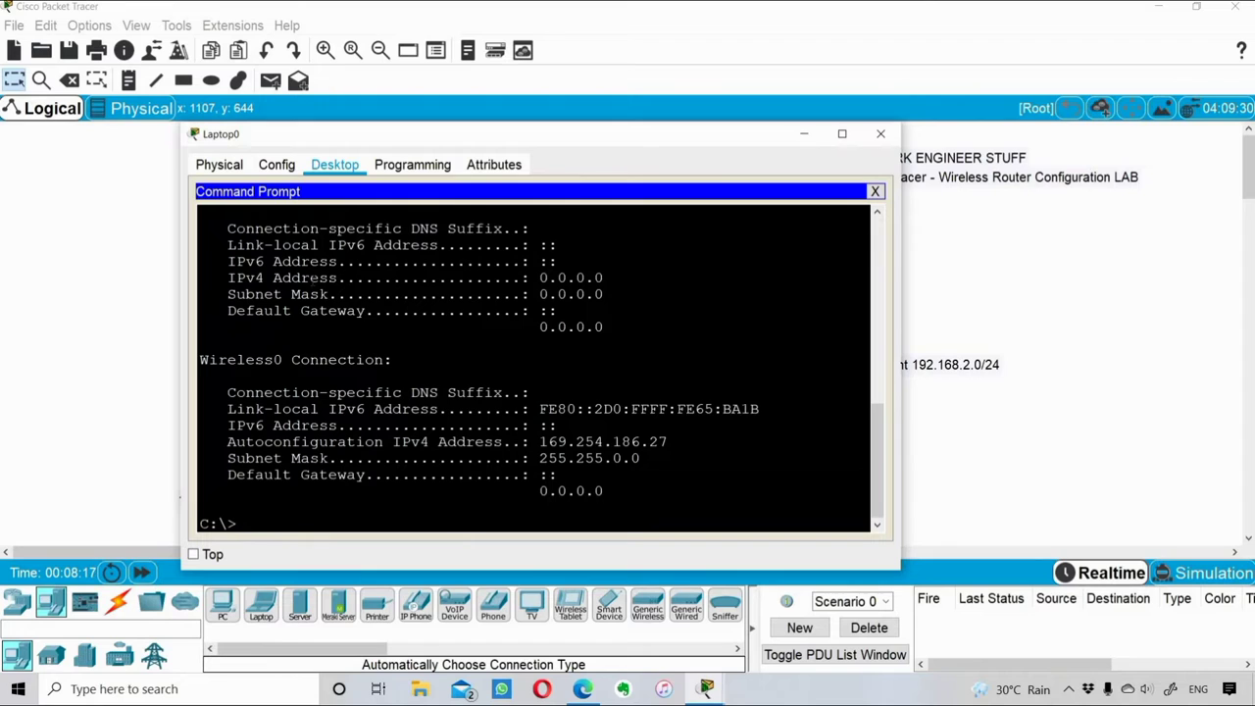
key(Return)
key(Return)
key(Up)
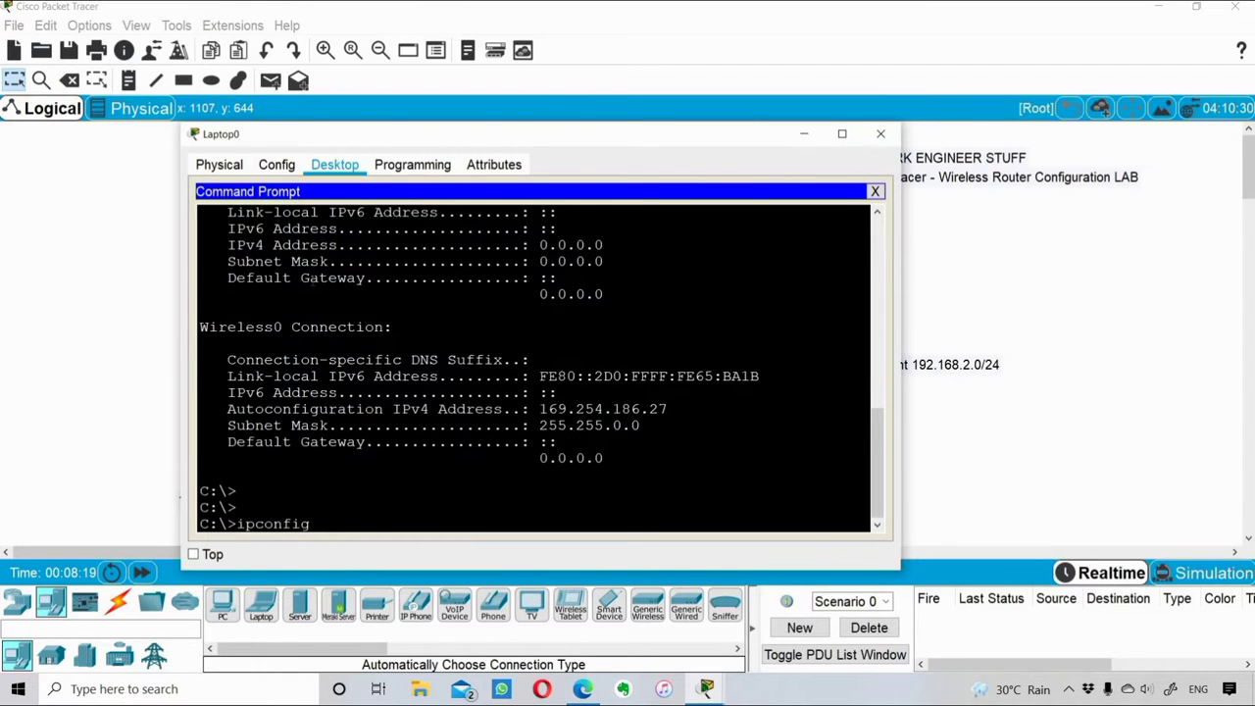
key(Down)
key(Return)
key(Up)
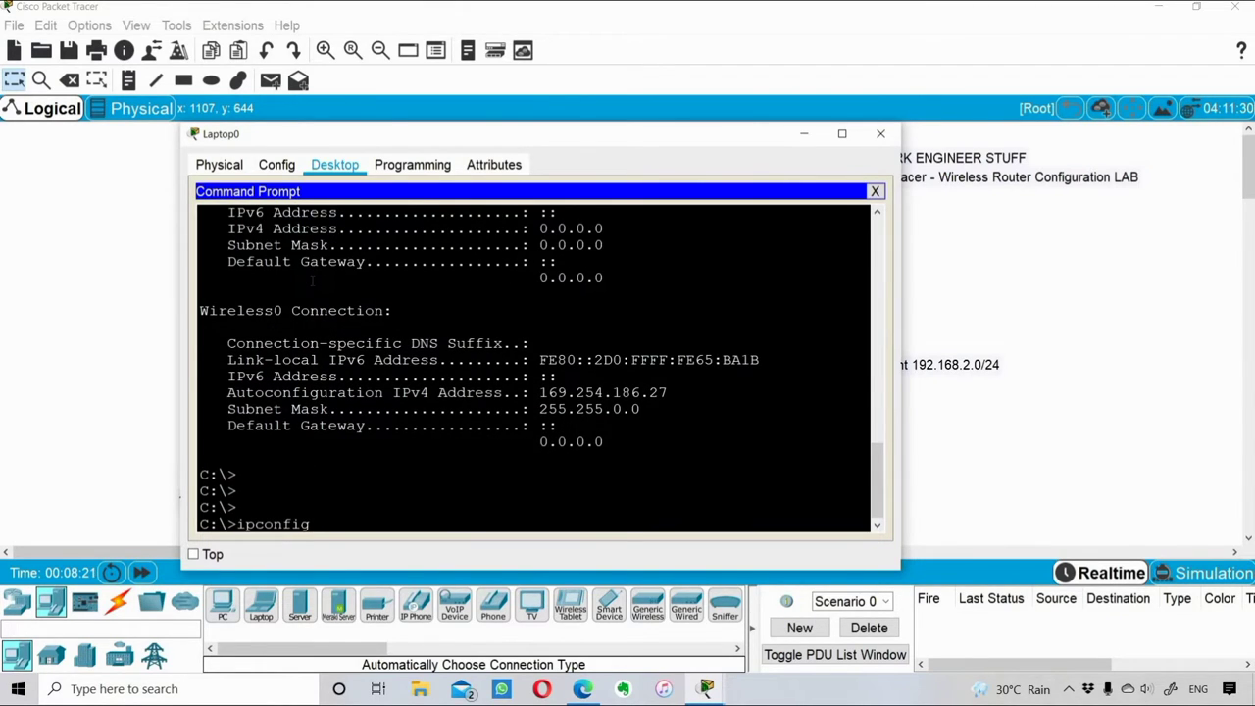
key(Return)
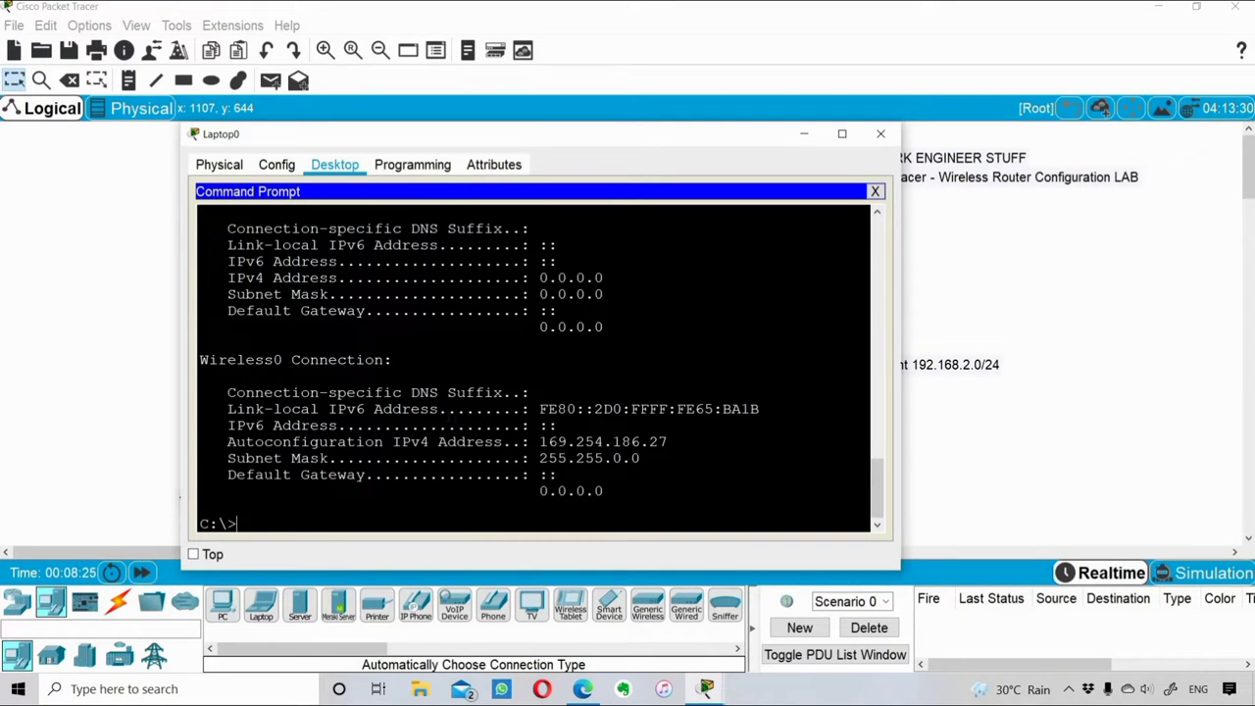
Review the earlier ipconfig outputs on Laptop0 and query the IP settings once more
scroll(500, 418, up, 3)
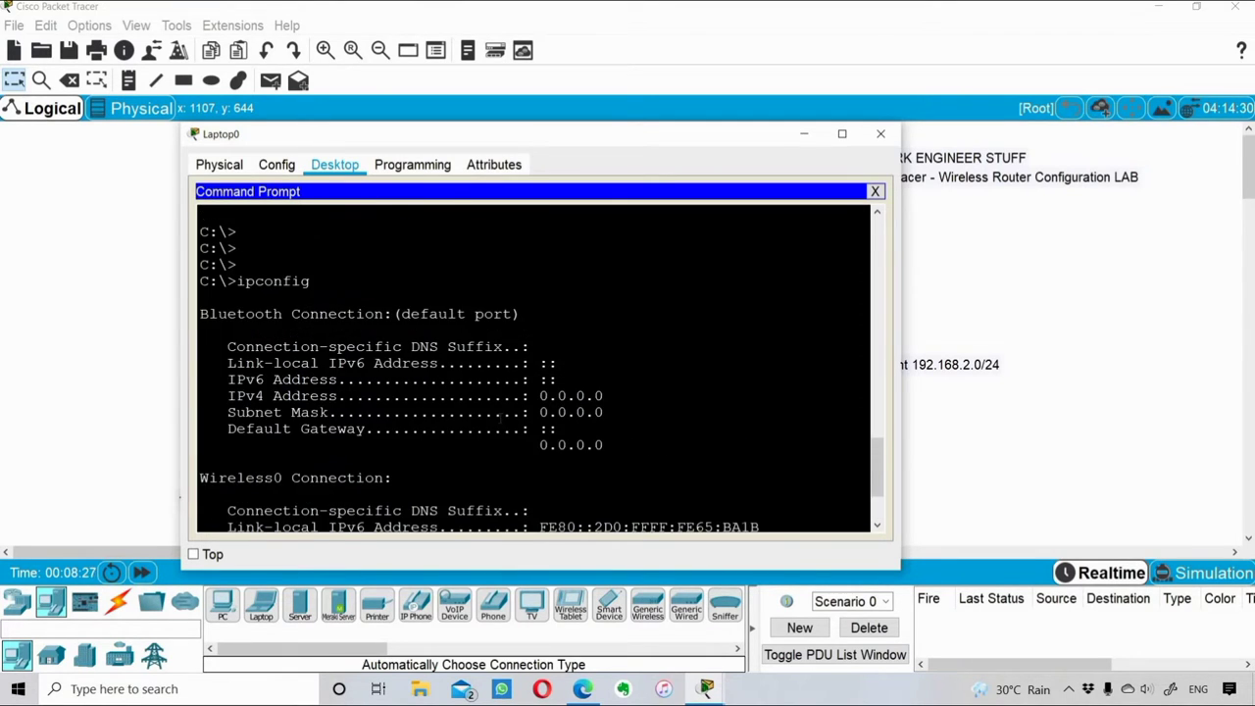
scroll(500, 419, up, 3)
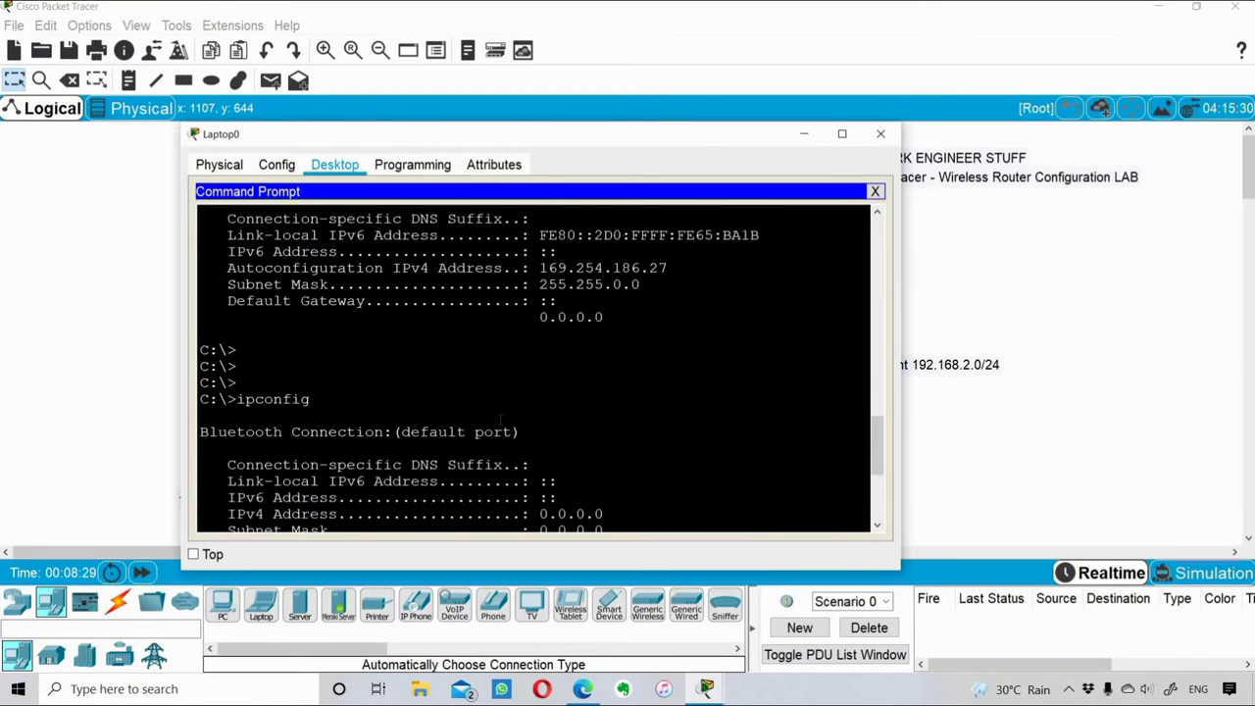
scroll(500, 419, down, 7)
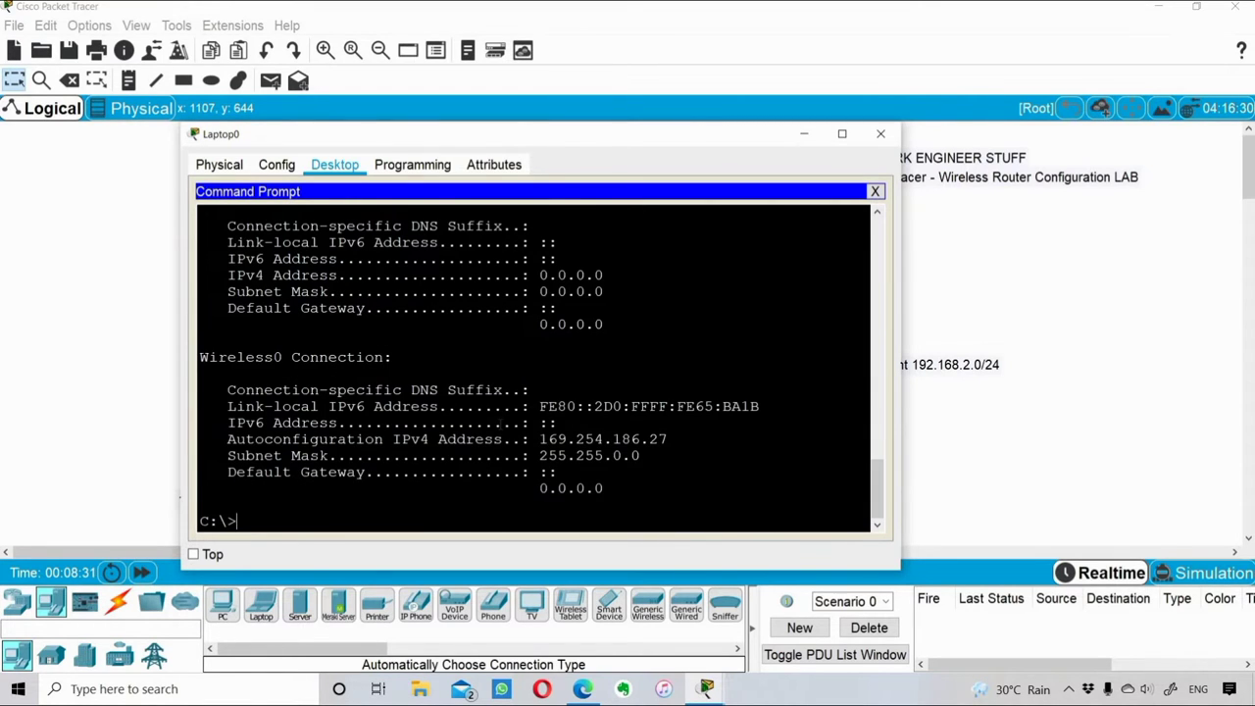
text(ipconfig)
key(Return)
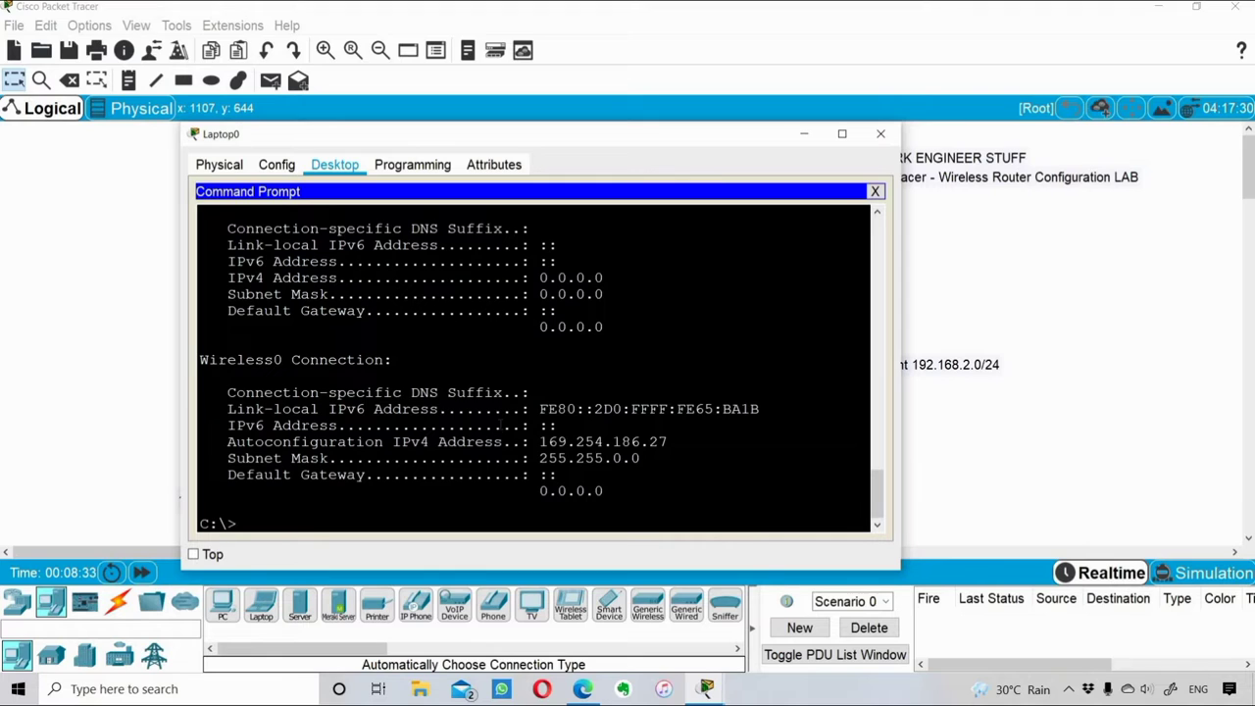
key(Return)
key(Return)
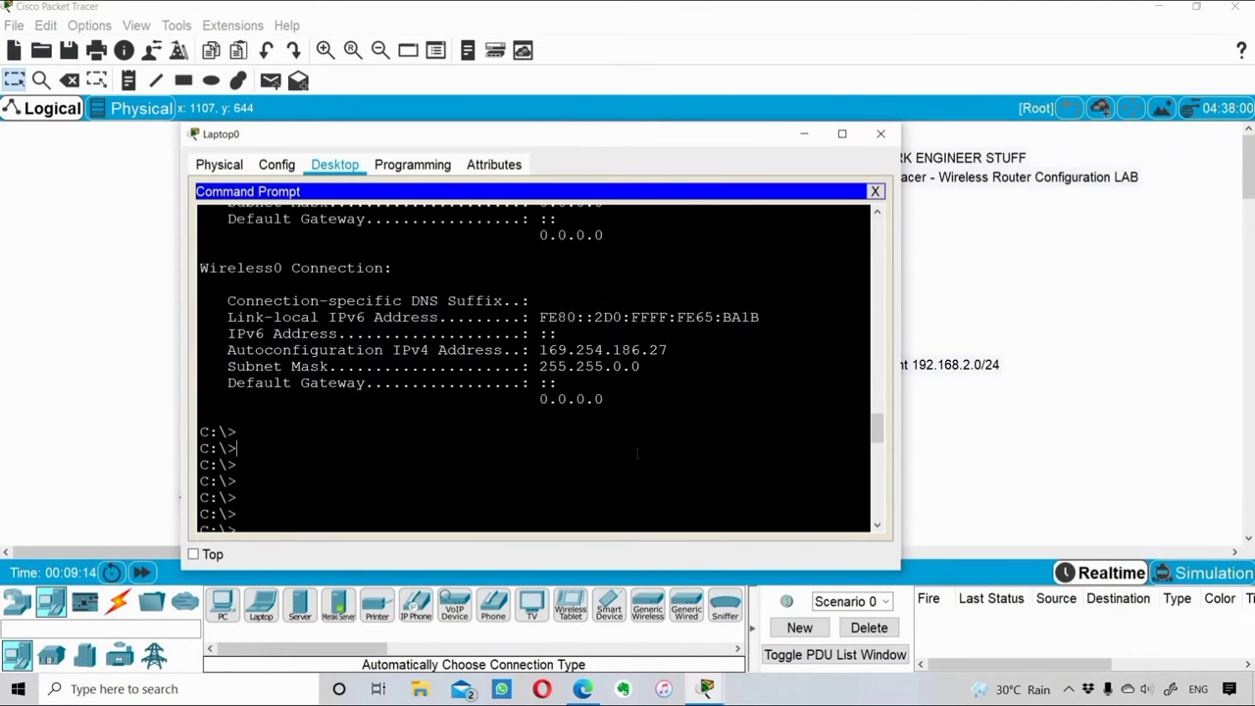
Run a fresh ipconfig on Laptop0 and add several blank prompt lines below its output
drag(637, 453, 201, 299)
text(ipconfig)
key(Return)
key(Return)
key(Return)
key(Return)
key(Return)
key(Return)
Examine the IPv4 address and default gateway of the Wireless0 connection in the ipconfig output, highlighting each one
drag(227, 281, 382, 362)
drag(220, 362, 199, 363)
click(199, 362)
drag(540, 363, 661, 363)
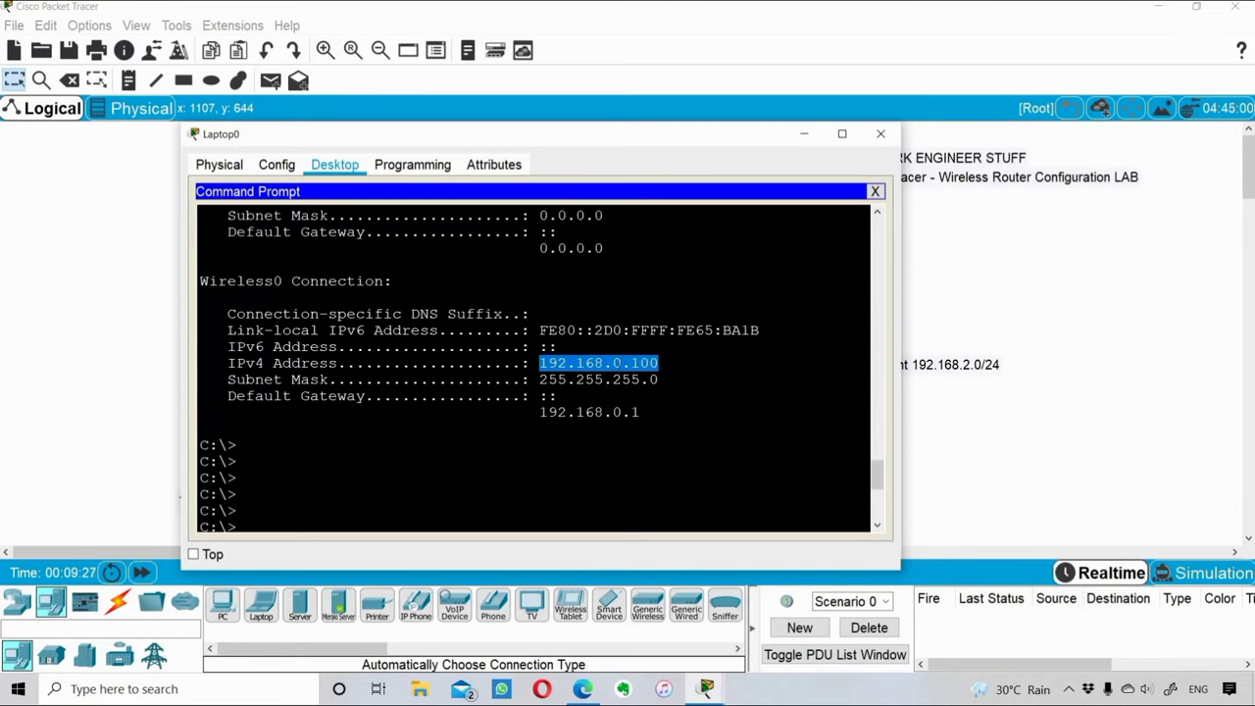
drag(641, 412, 539, 412)
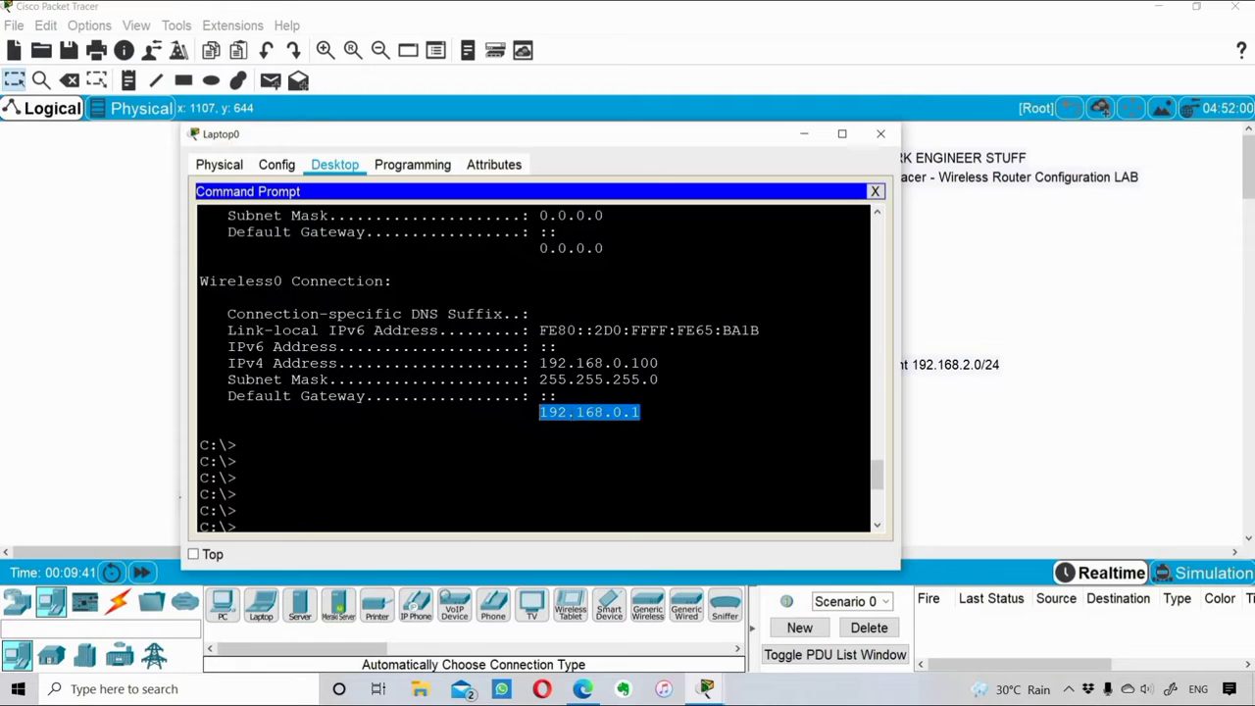
right_click(573, 420)
click(601, 424)
click(702, 451)
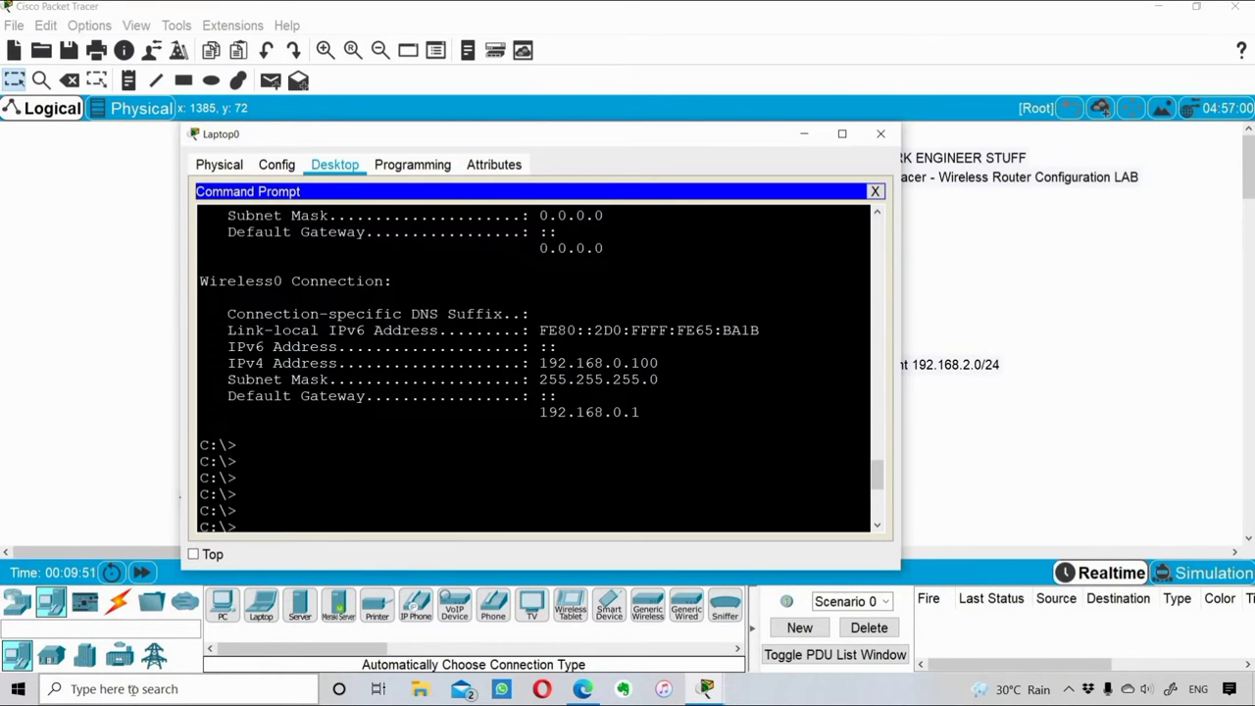
Return to the topology and add the note "by default ----> on network segment --->192.168.0.1" beside Wireless Router0
click(880, 134)
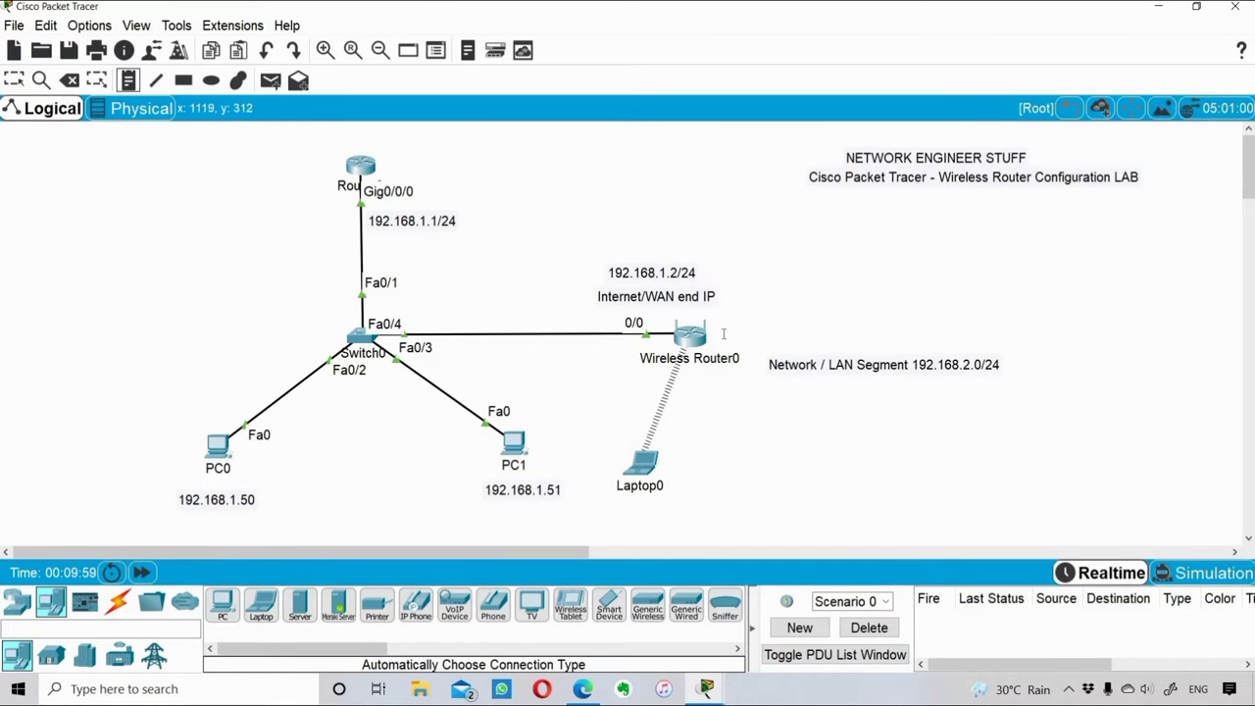
click(778, 338)
text(b)
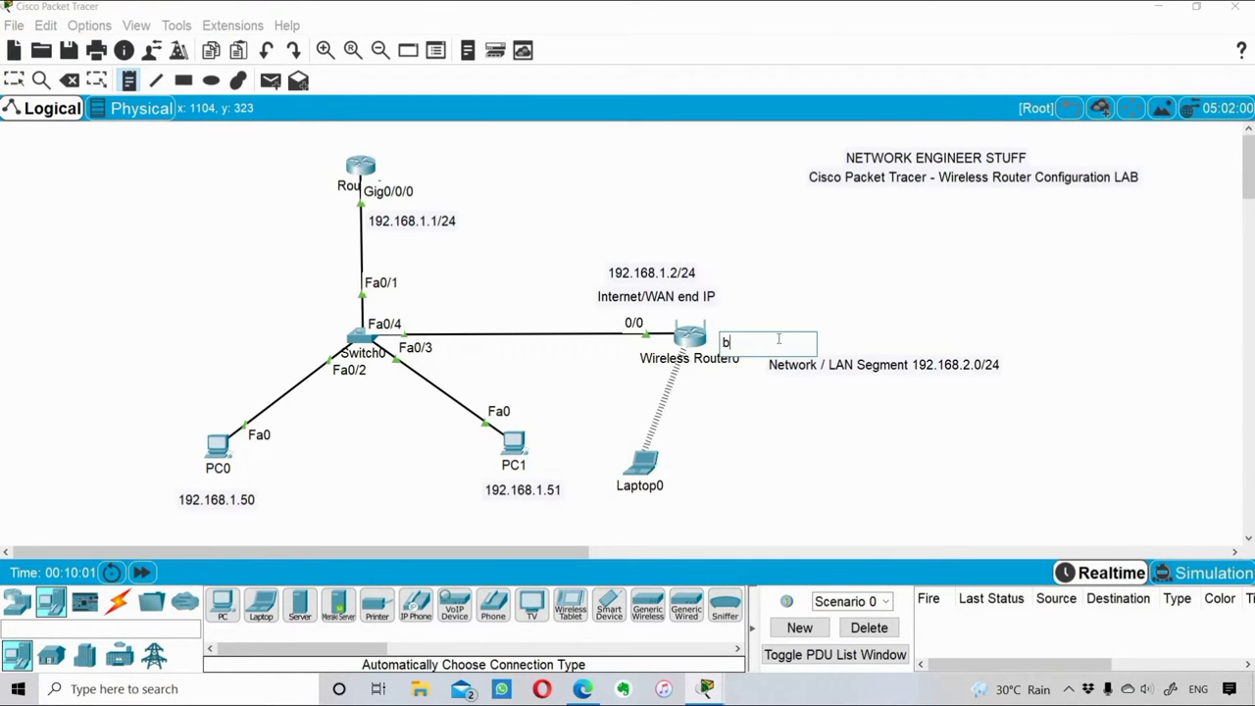
text(y default ---->)
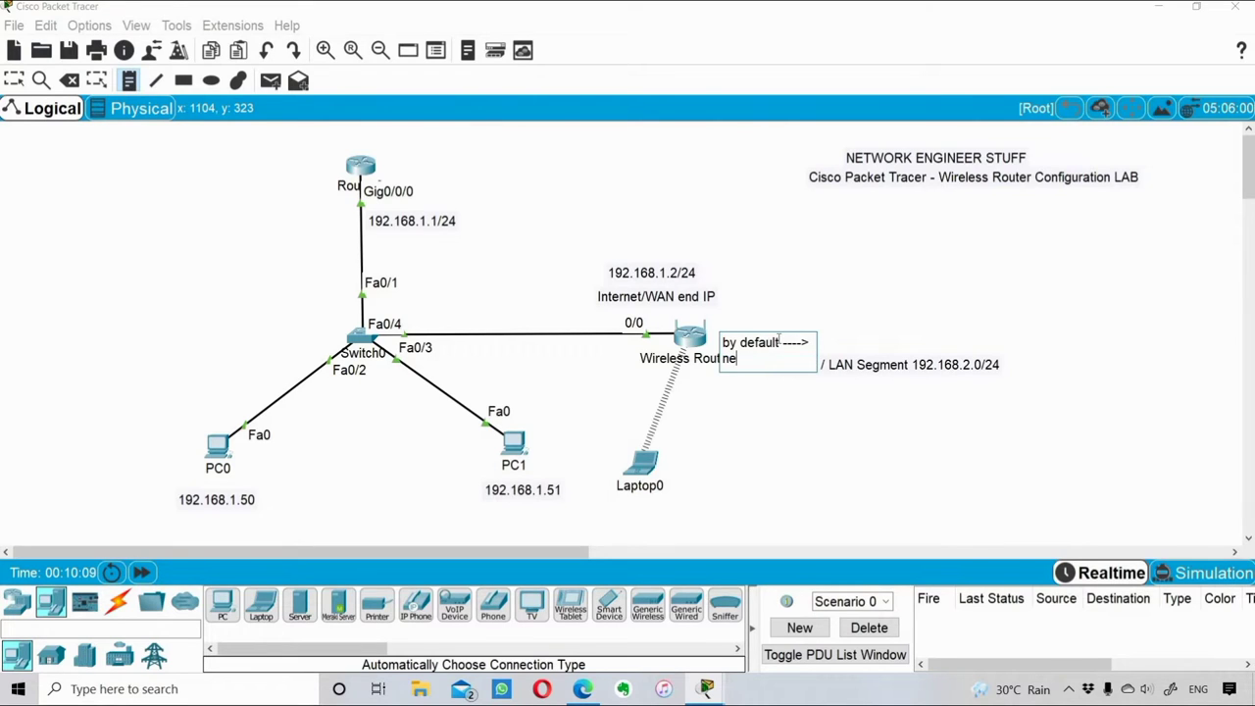
key(Return)
text(on network segment ---)
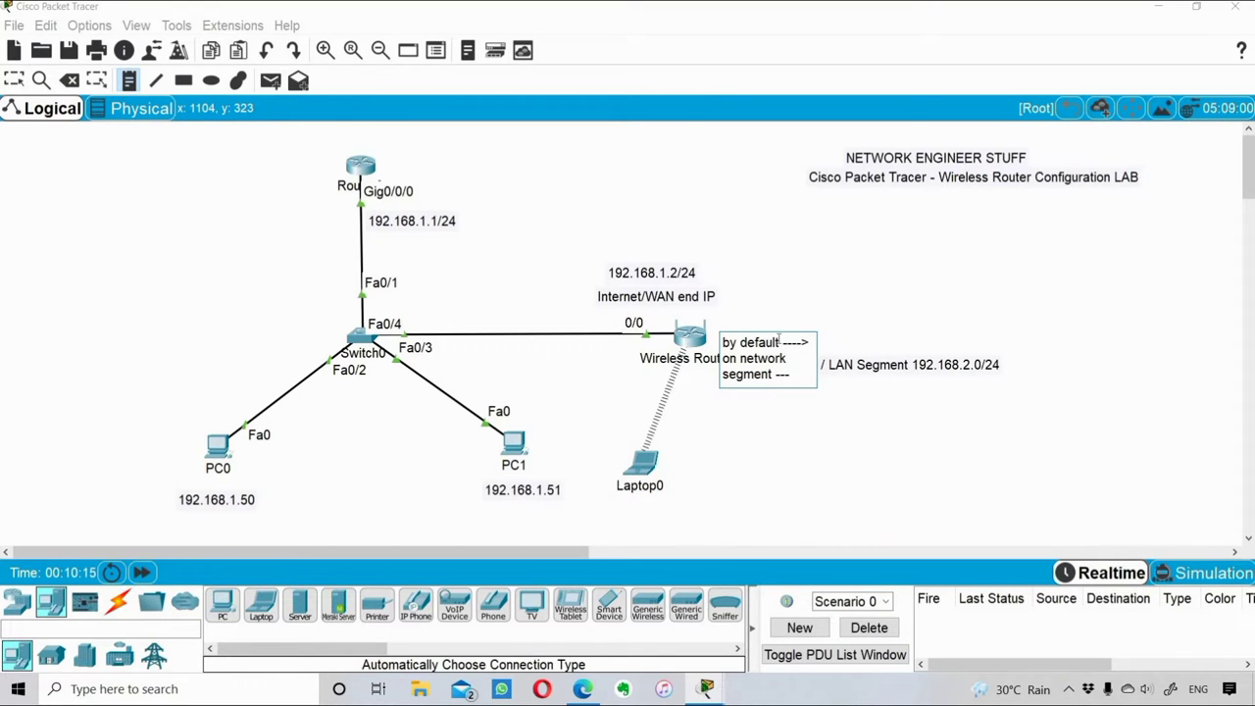
text(>192.168.0.1)
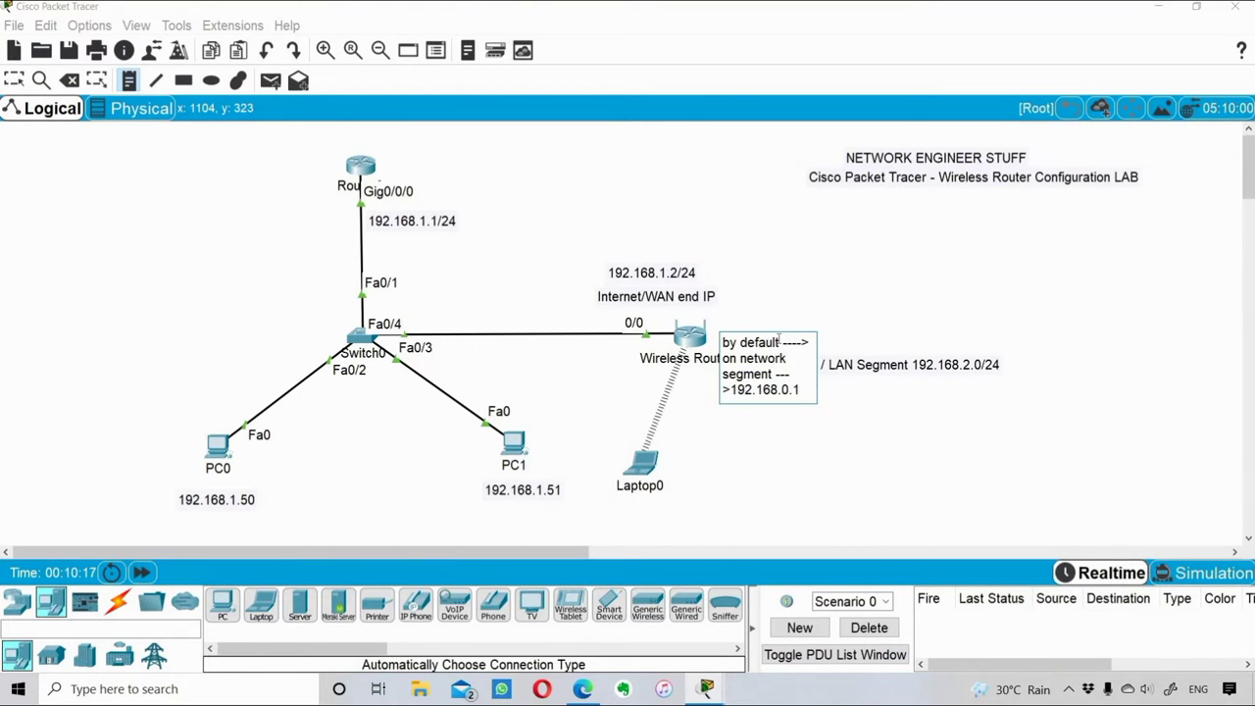
click(889, 453)
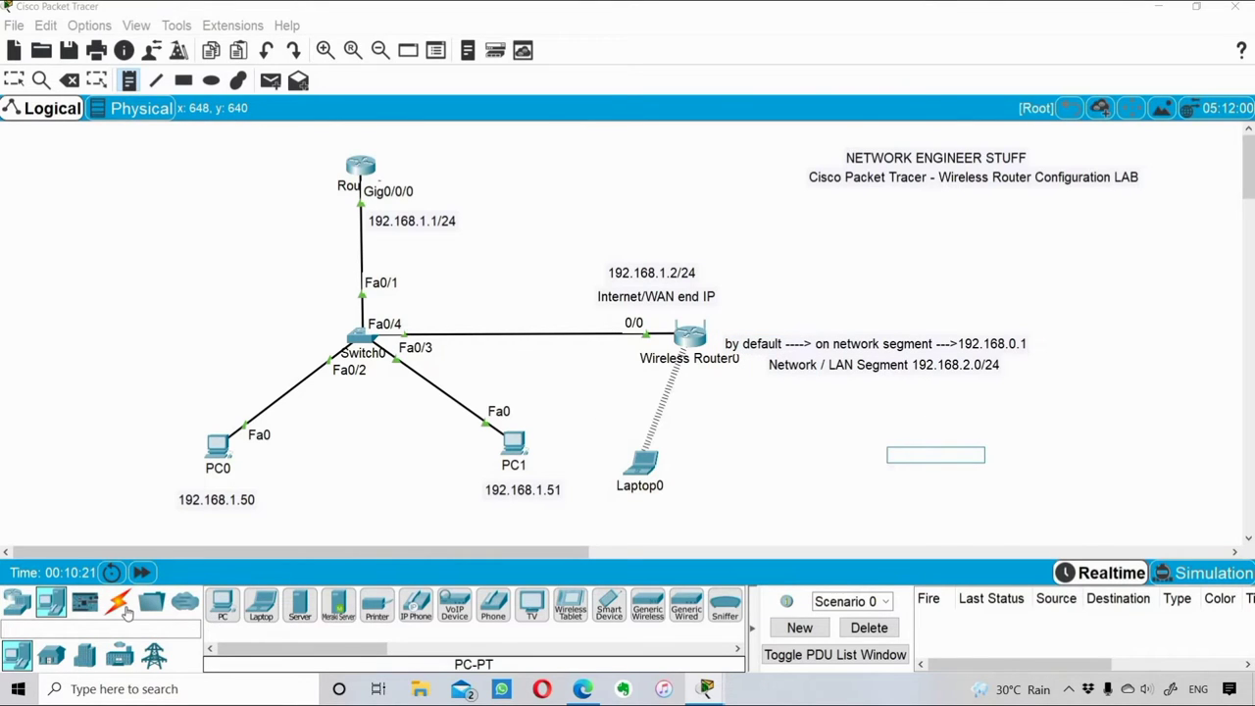
Move the default network segment note slightly up, clear of the LAN segment note
click(117, 601)
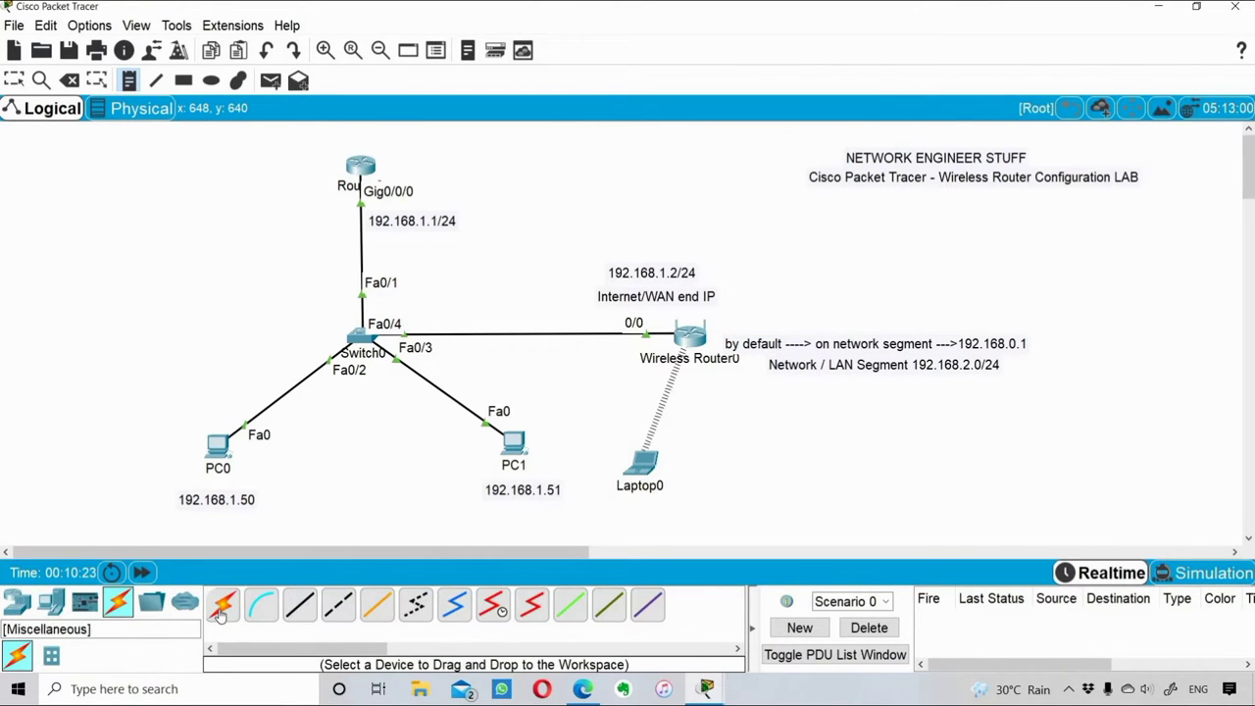
key(Escape)
drag(880, 362, 884, 347)
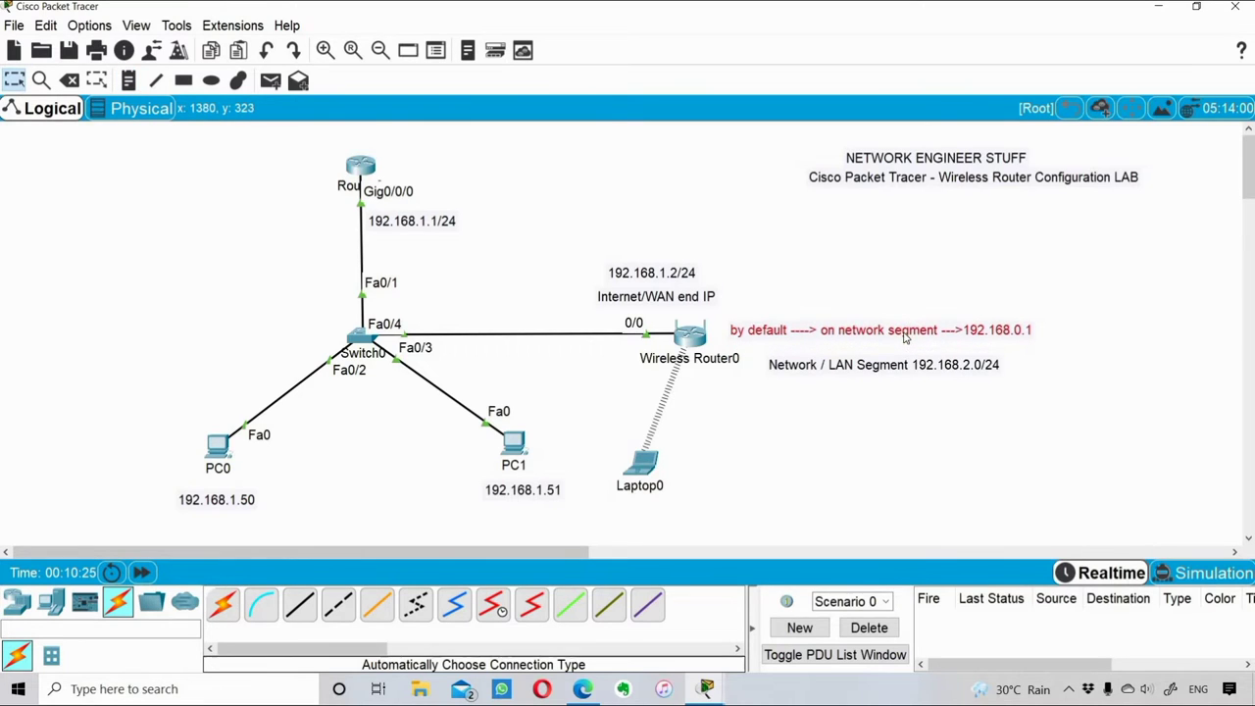
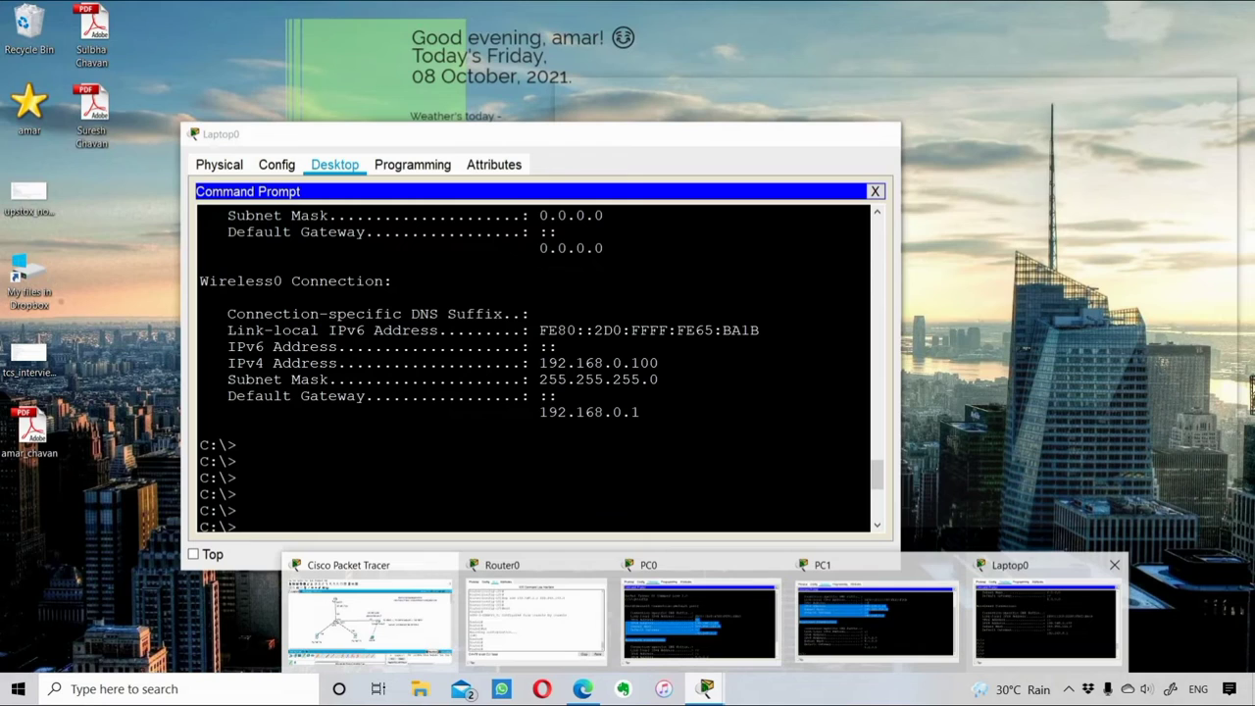
Close Laptop0's command prompt and load 192.168.0.1 in the laptop's web browser
click(1044, 618)
click(875, 191)
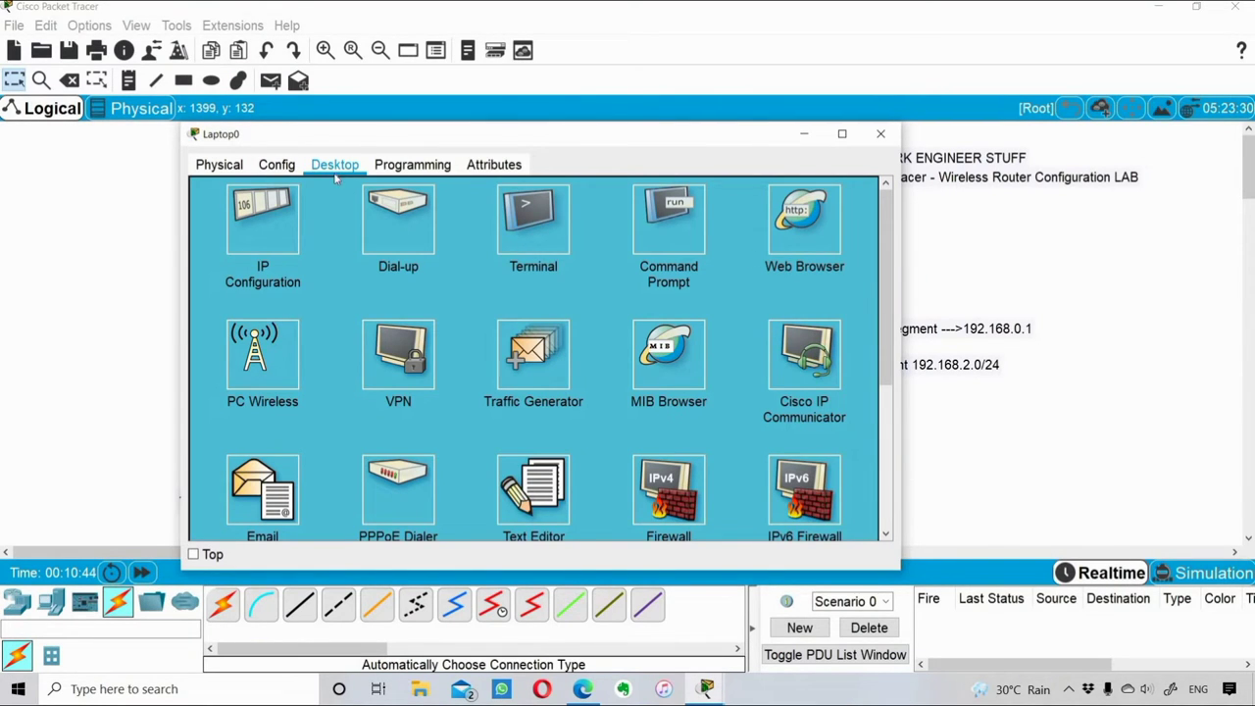
click(804, 218)
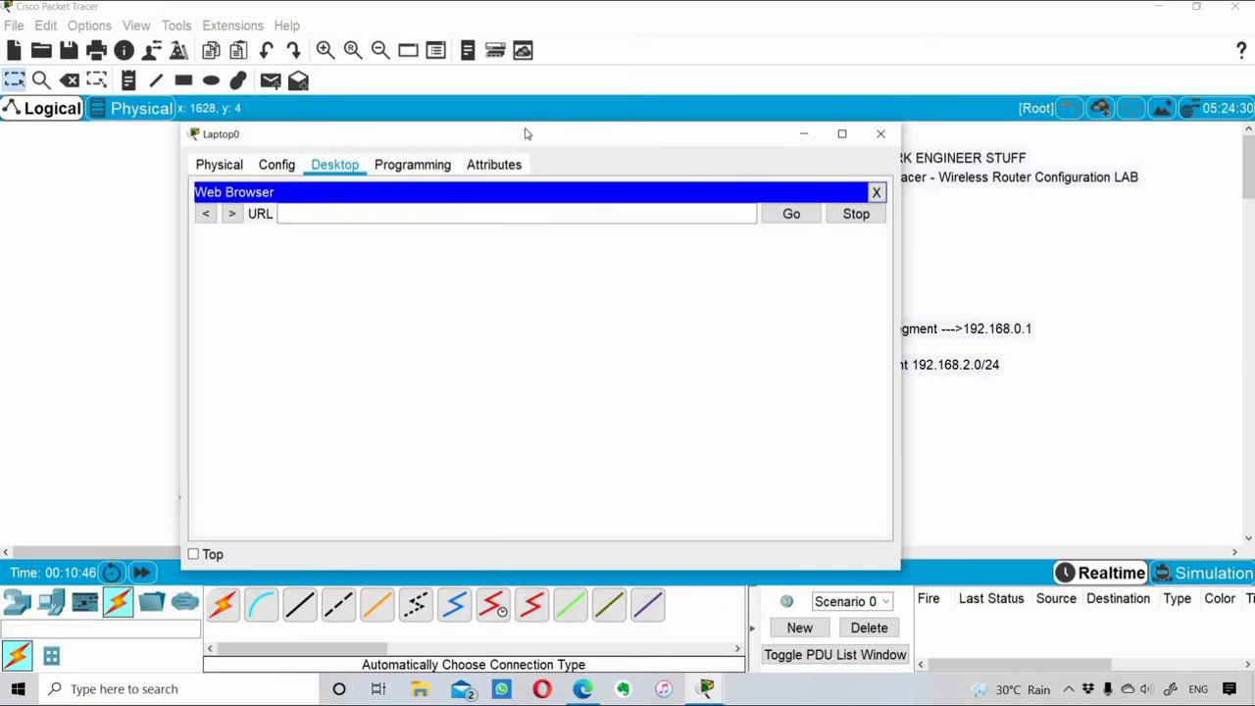
click(364, 214)
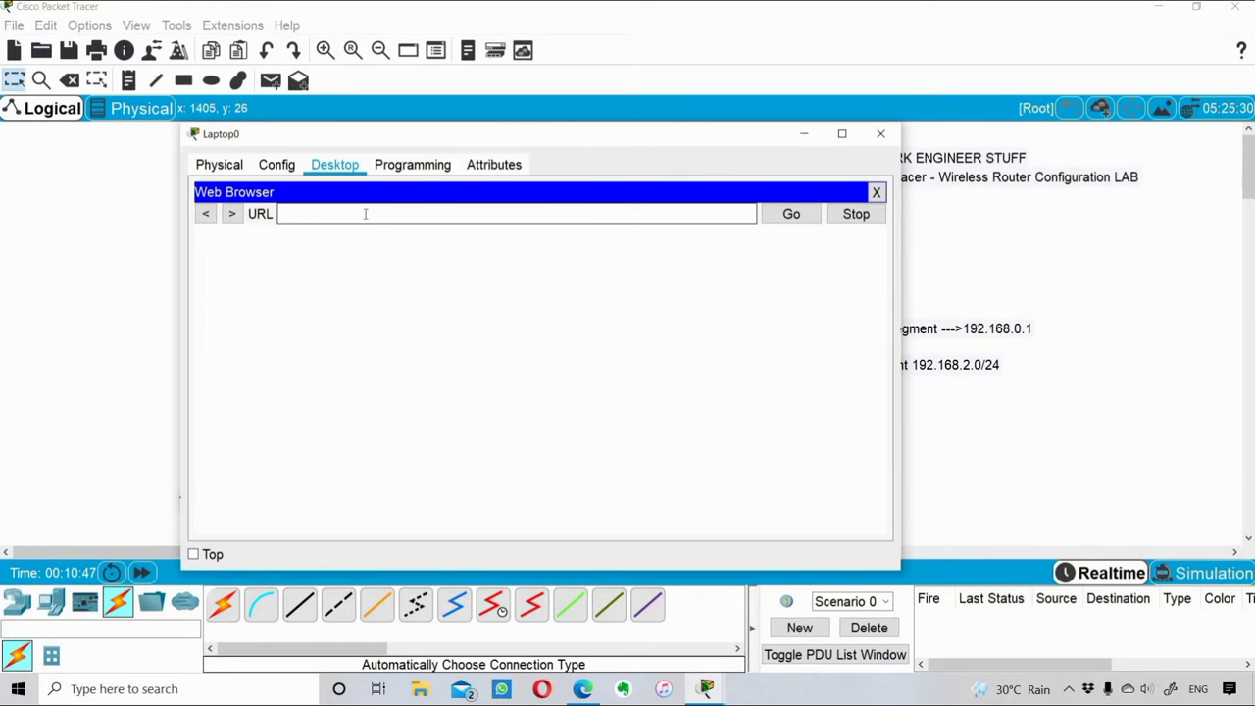
text(192.168.0.1)
key(Return)
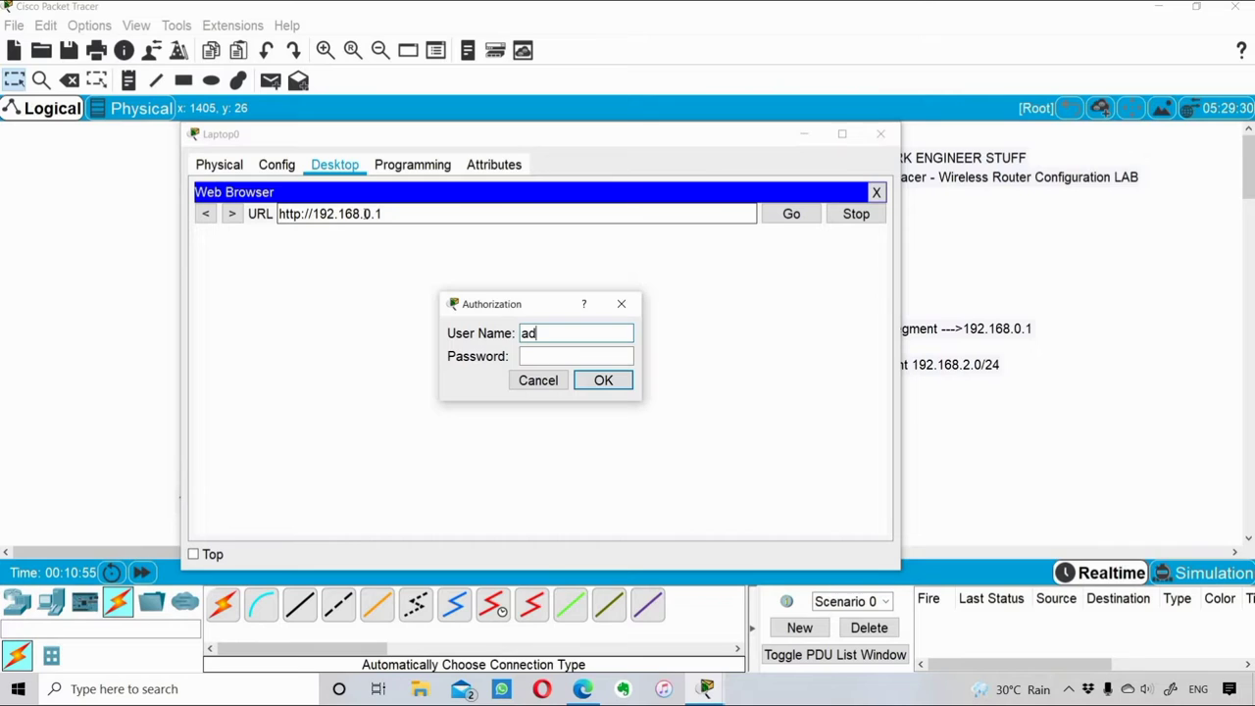
Log in to the wireless router's setup page with the administrator user name and password
key(Tab)
text(a)
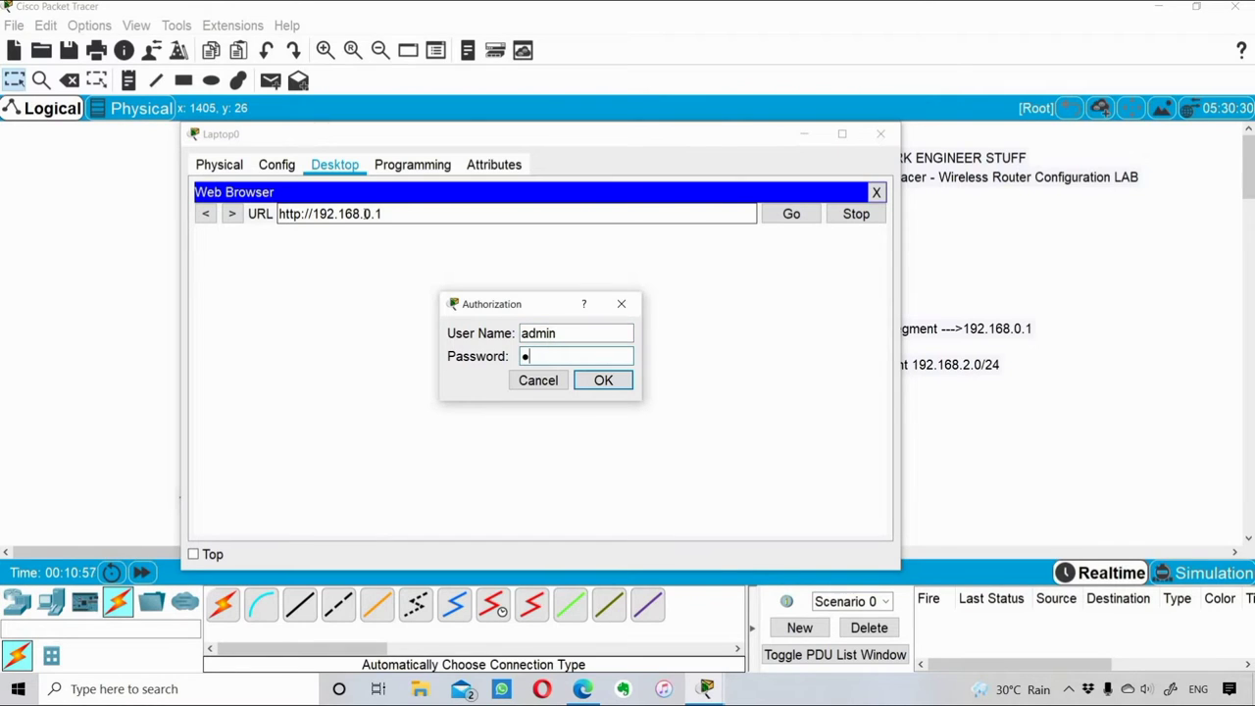
text(dmi)
key(BackSpace)
key(BackSpace)
key(BackSpace)
text(min)
key(Return)
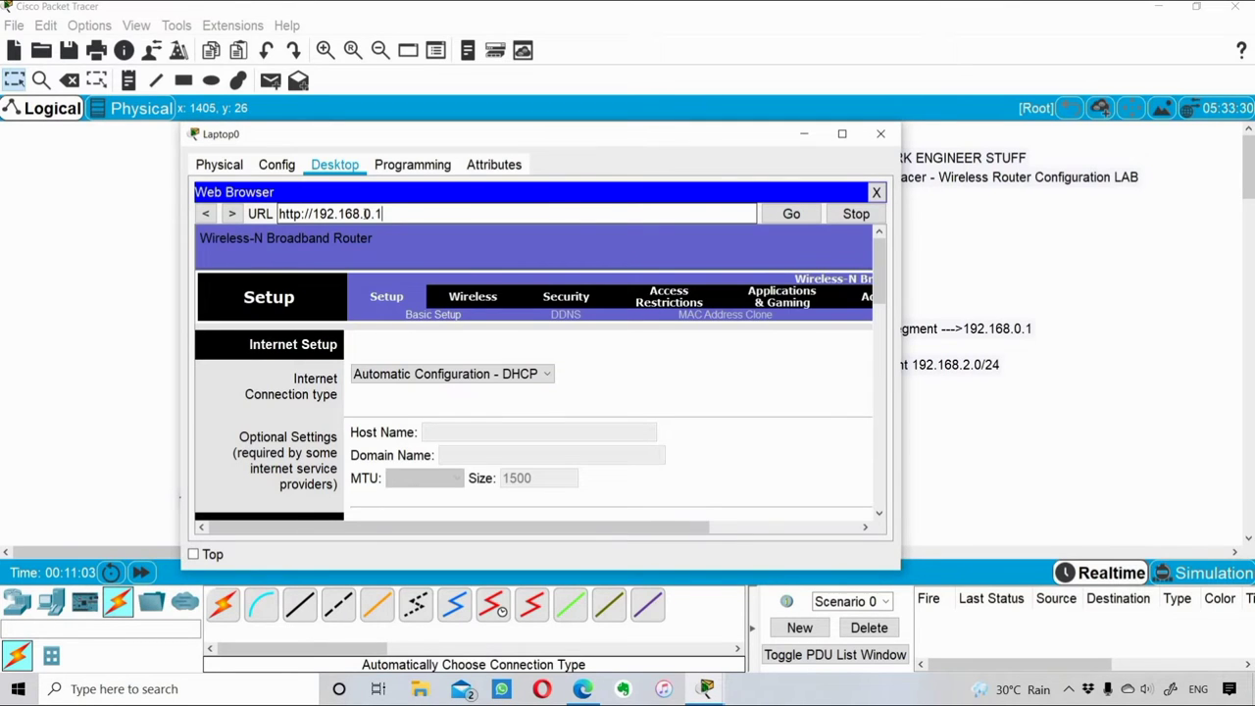
Enlarge Laptop0's window, check the router model on the setup page, and compare the page with the topology's WAN address note
click(841, 134)
scroll(1202, 298, up, 3)
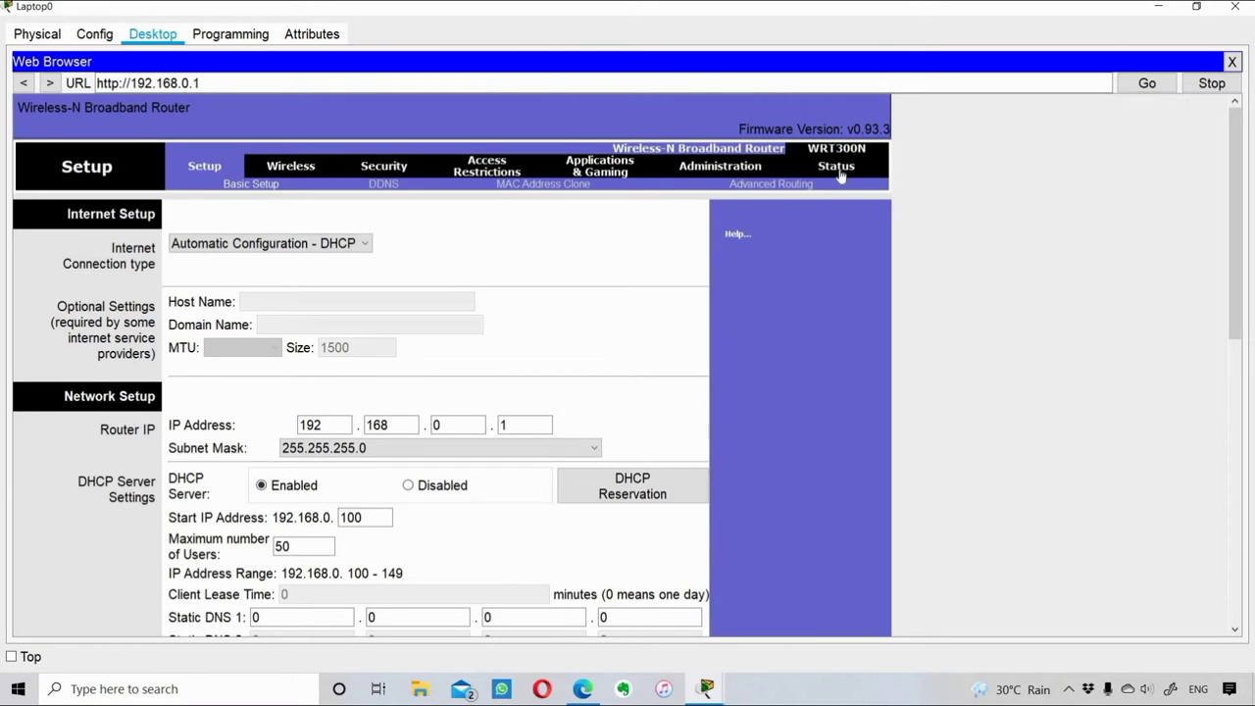
drag(812, 154, 856, 156)
drag(656, 13, 734, 377)
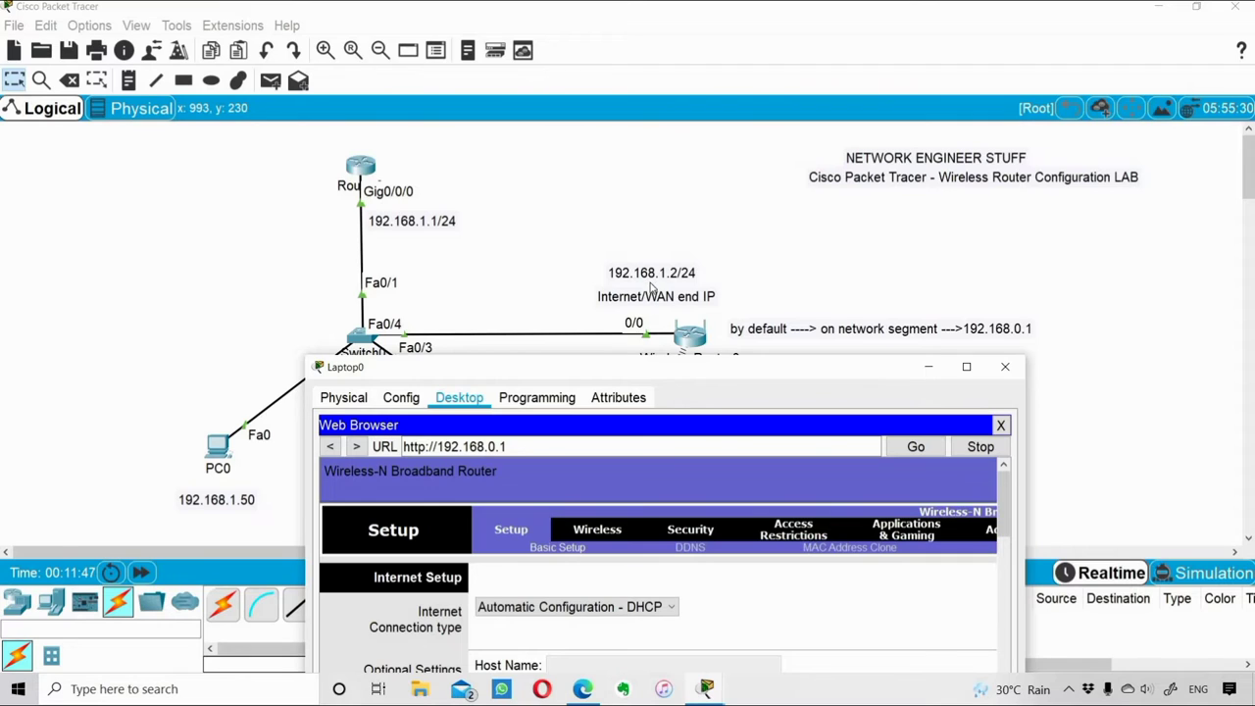
double_click(590, 374)
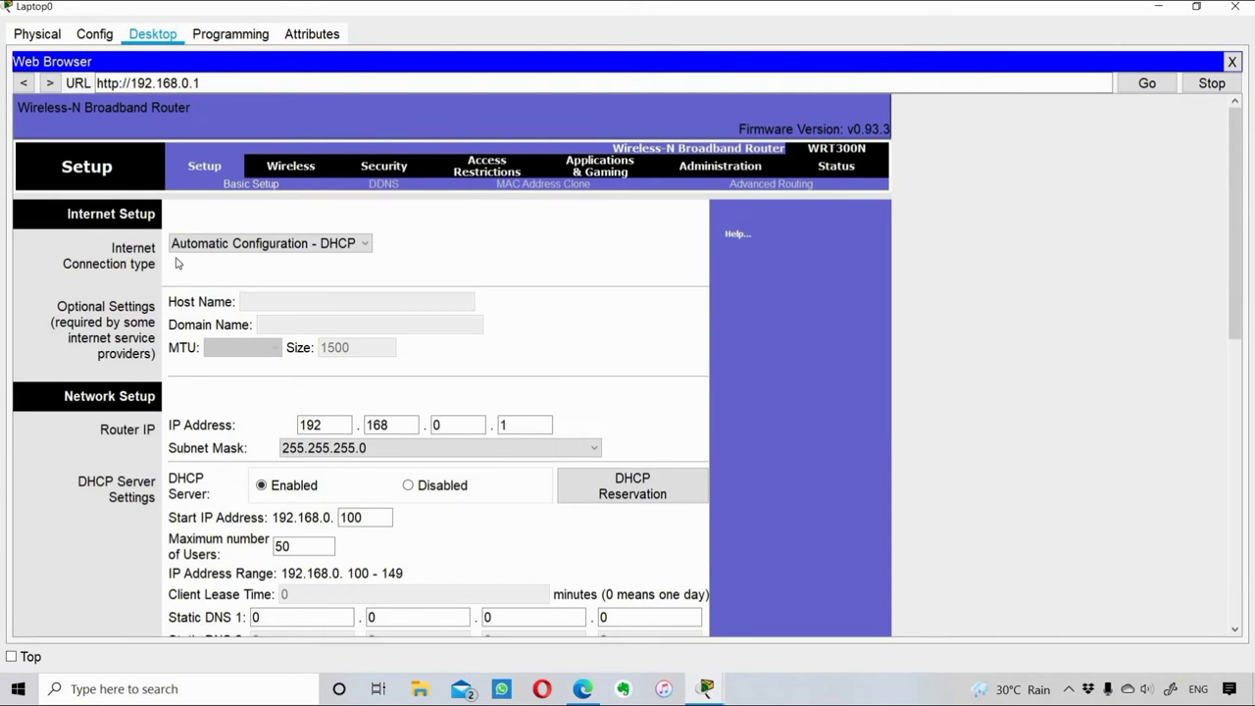
Set the Internet connection type to Static IP with Internet IP address 192.168.1.2 and subnet mask 255.255.255.0
click(237, 247)
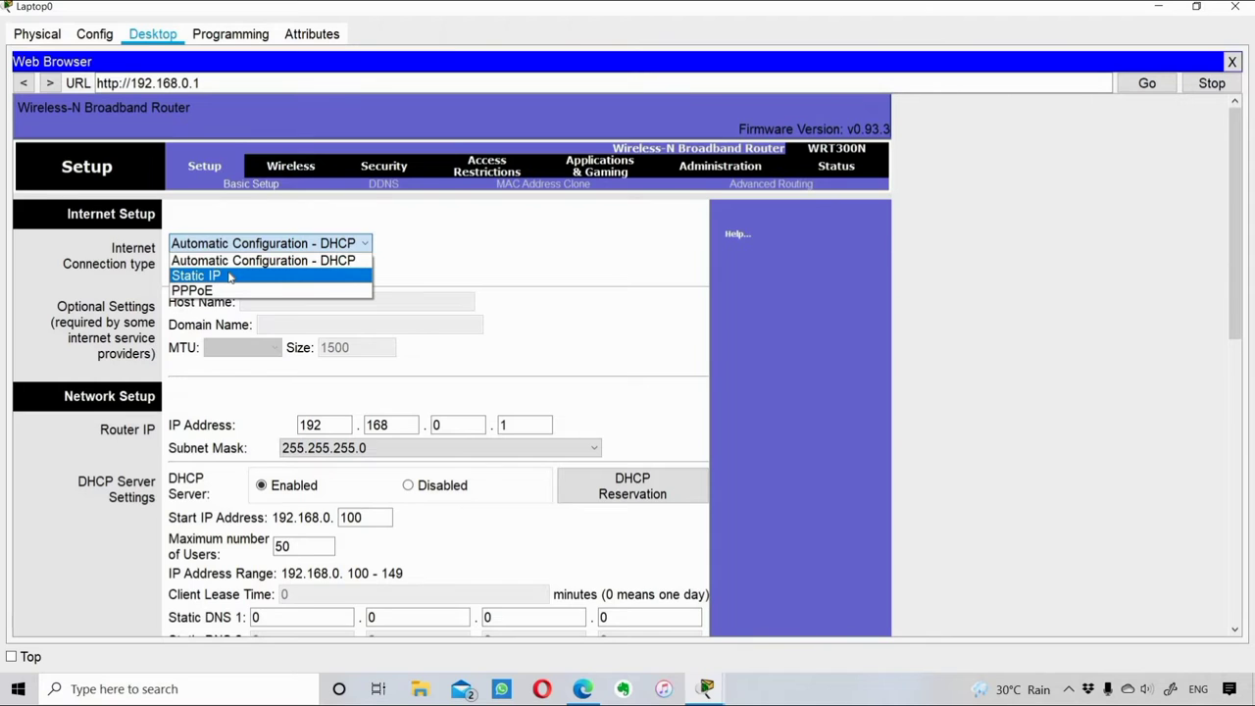
click(229, 276)
key(Tab)
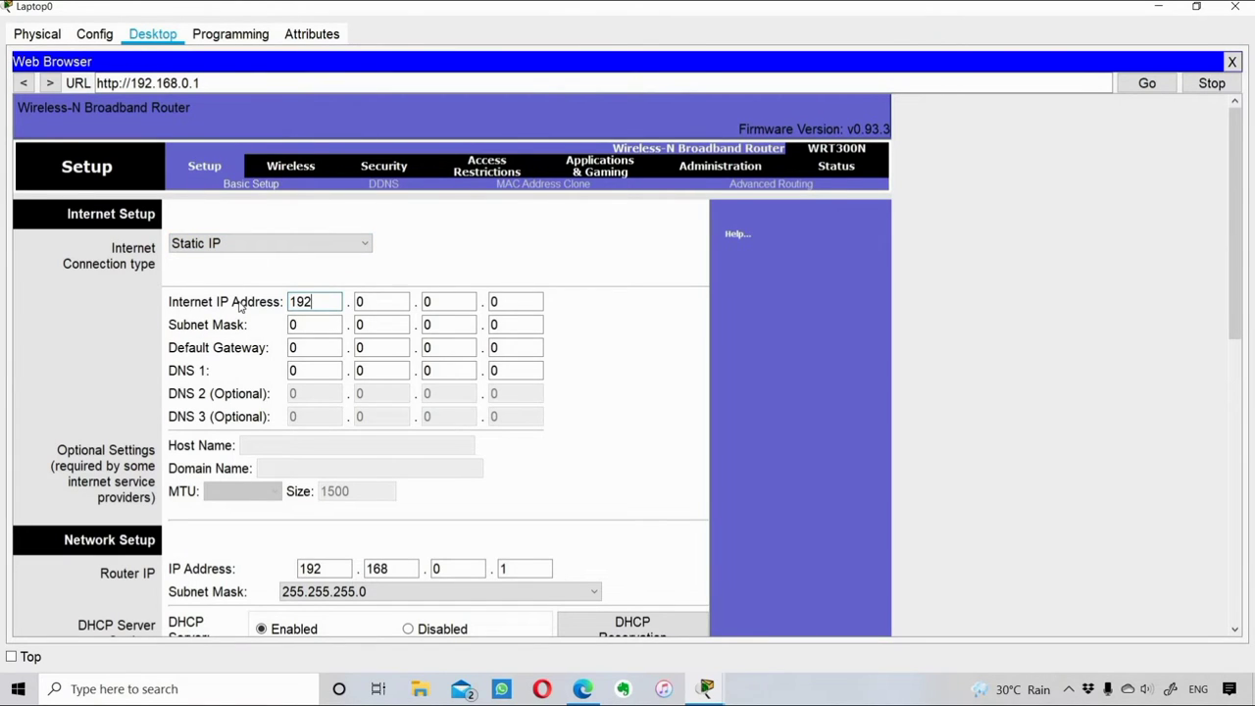
key(Tab)
text(168)
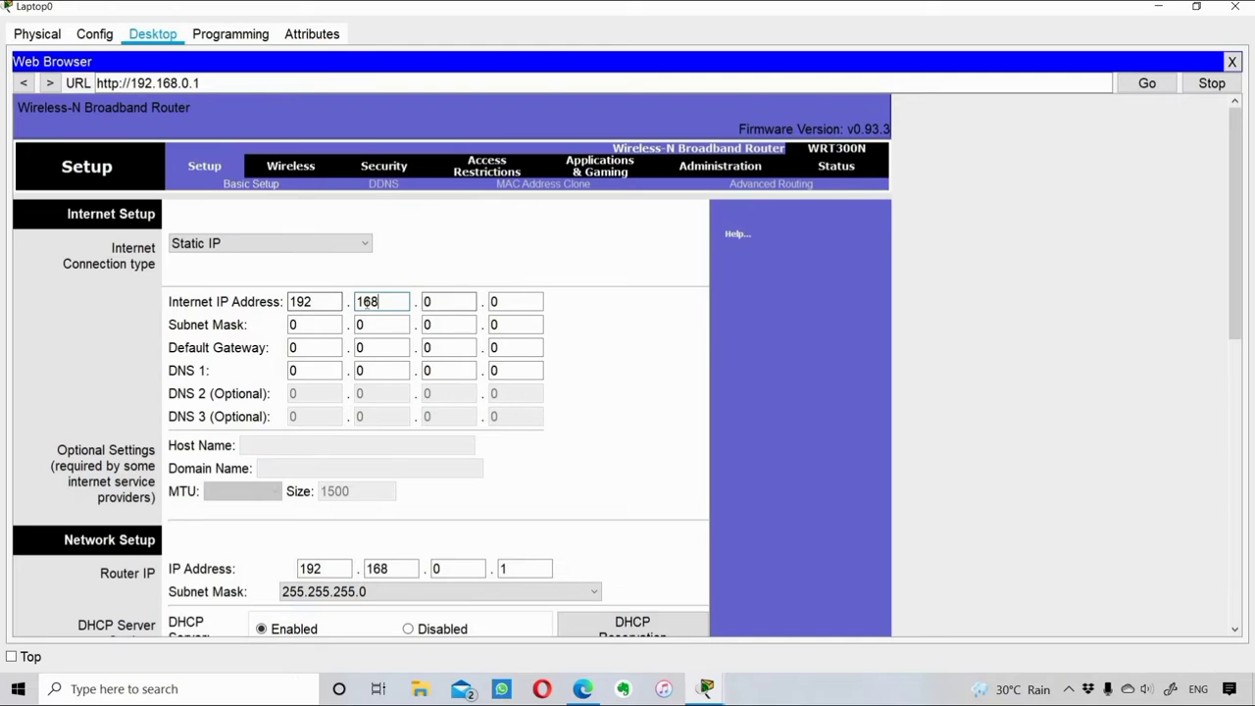
key(Tab)
text(1)
click(513, 310)
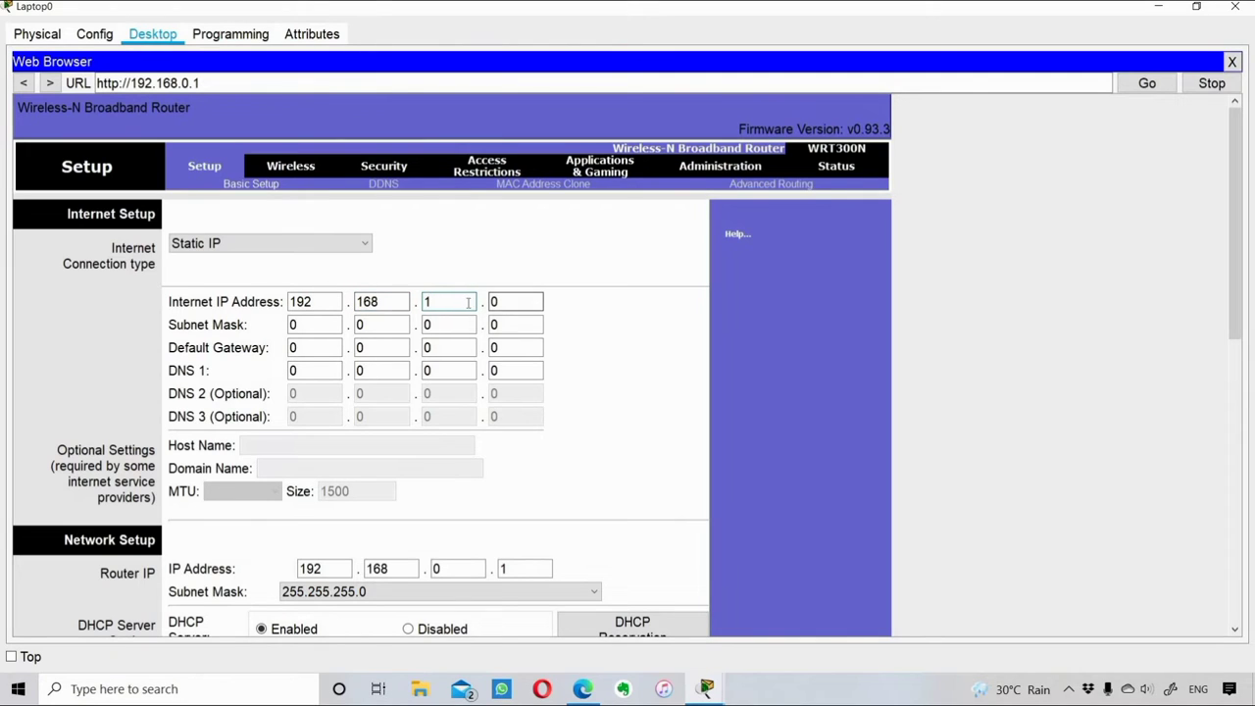
double_click(514, 310)
key(BackSpace)
text(2)
click(626, 314)
Set the Internet connection's default gateway to 192.168.1.1
double_click(302, 351)
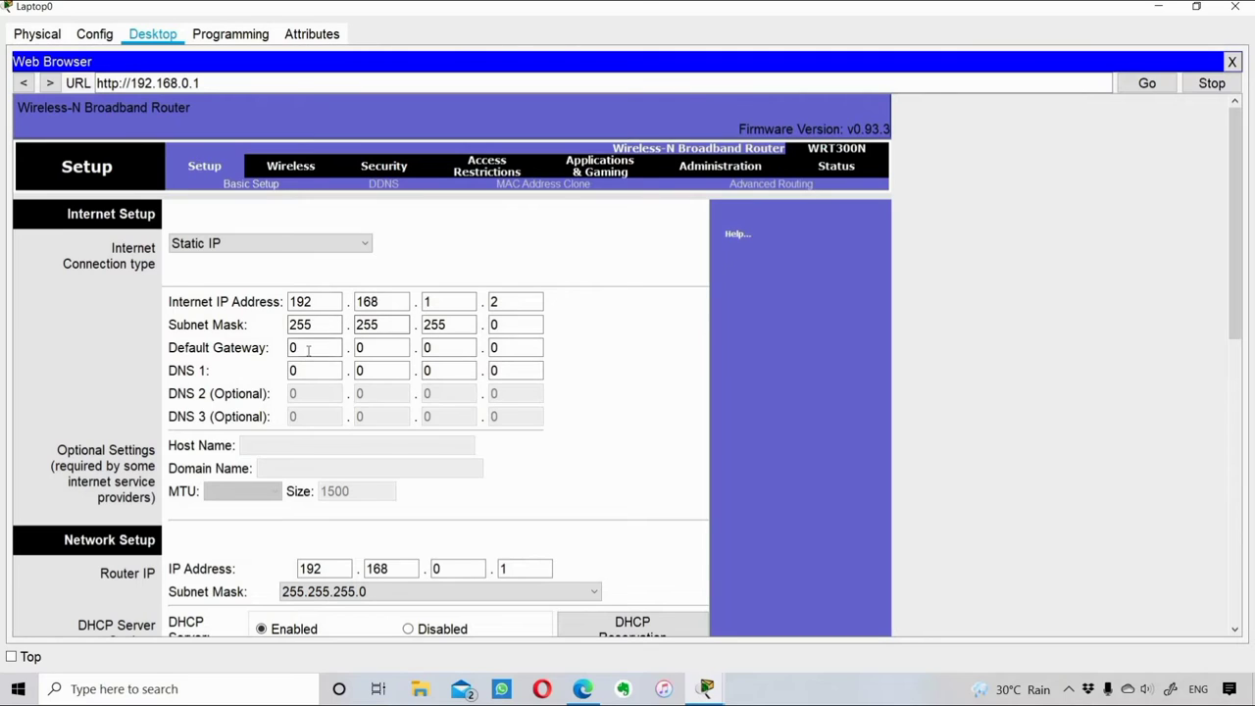
text(192)
double_click(357, 349)
text(16)
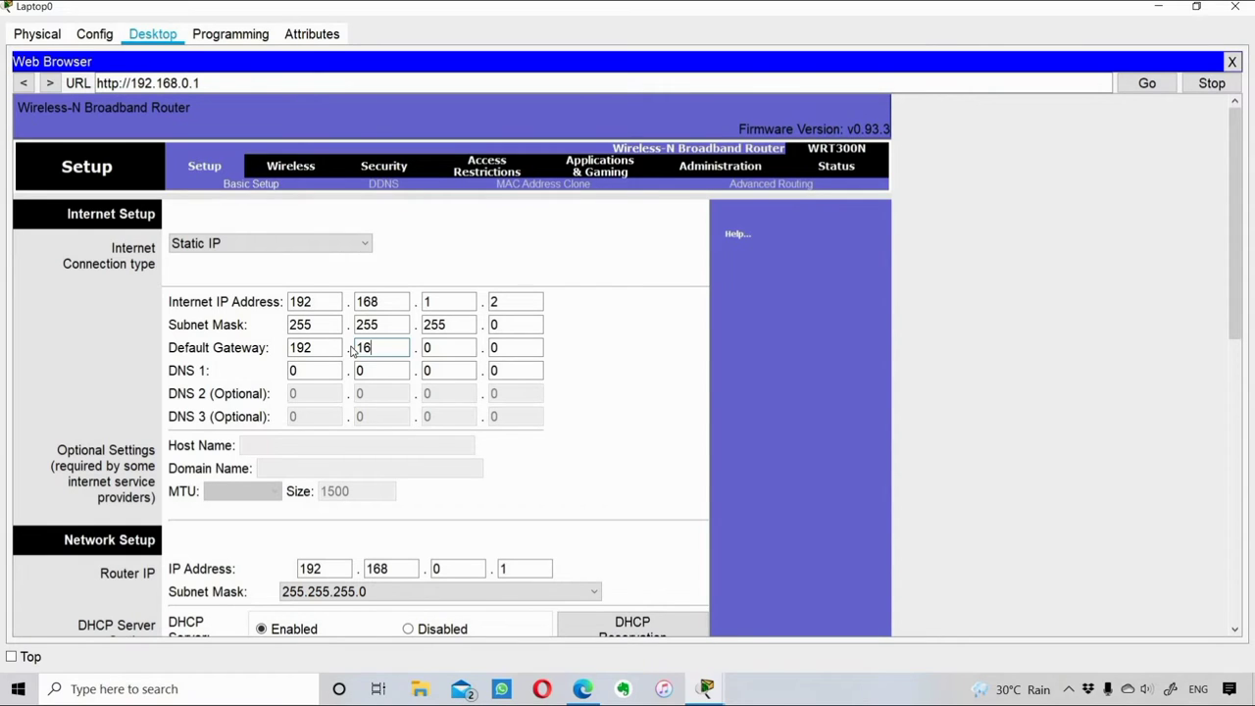
text(8)
double_click(427, 348)
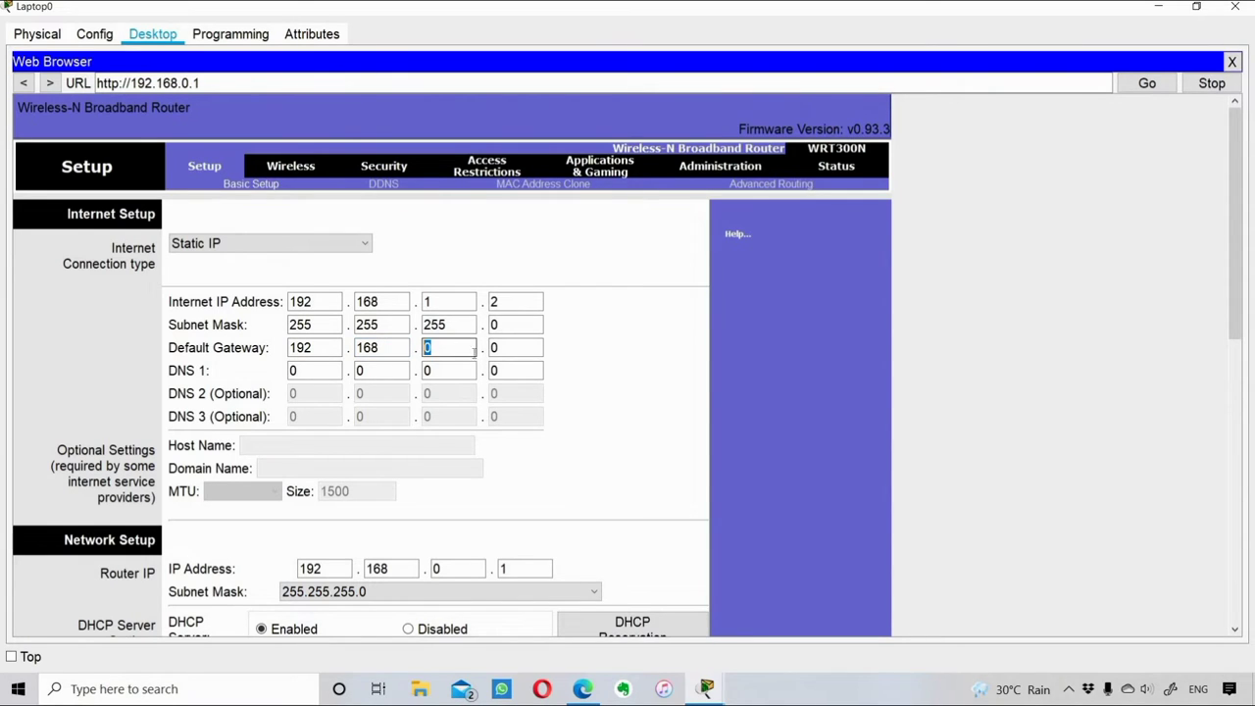
text(1)
key(Tab)
key(BackSpace)
text(1)
Save the wireless router's Internet settings and return to its setup page
drag(1235, 333, 1247, 667)
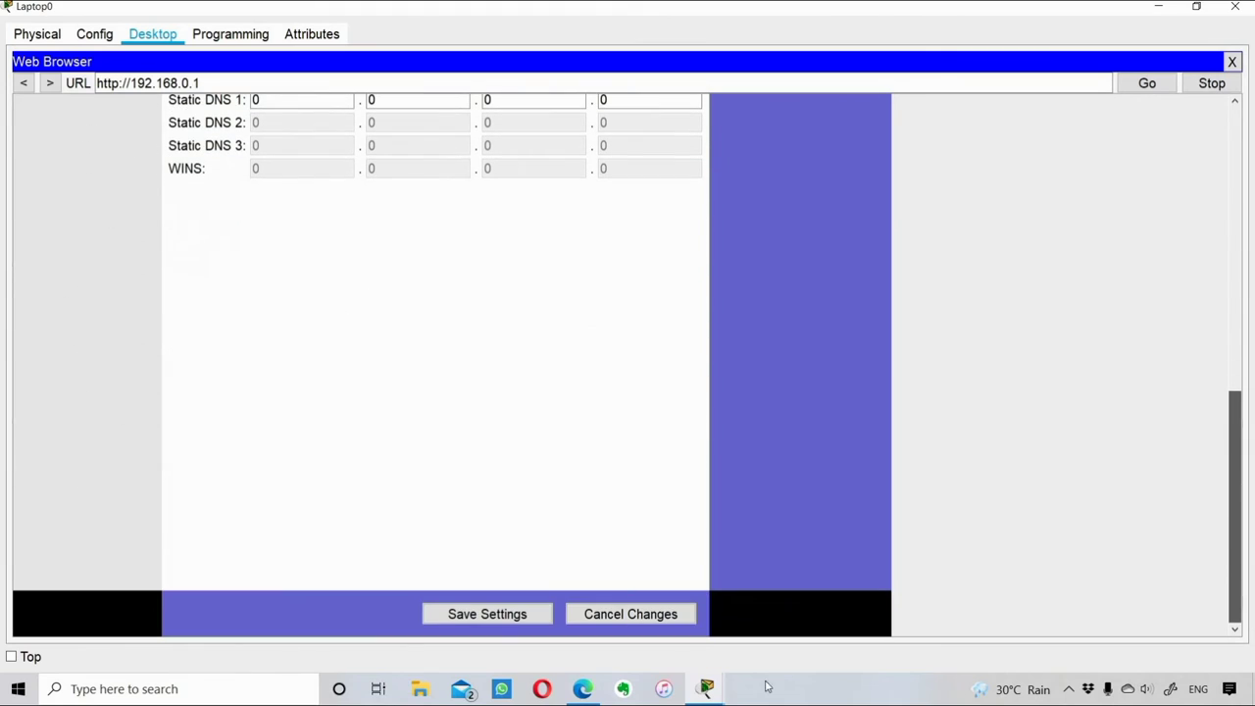
click(485, 614)
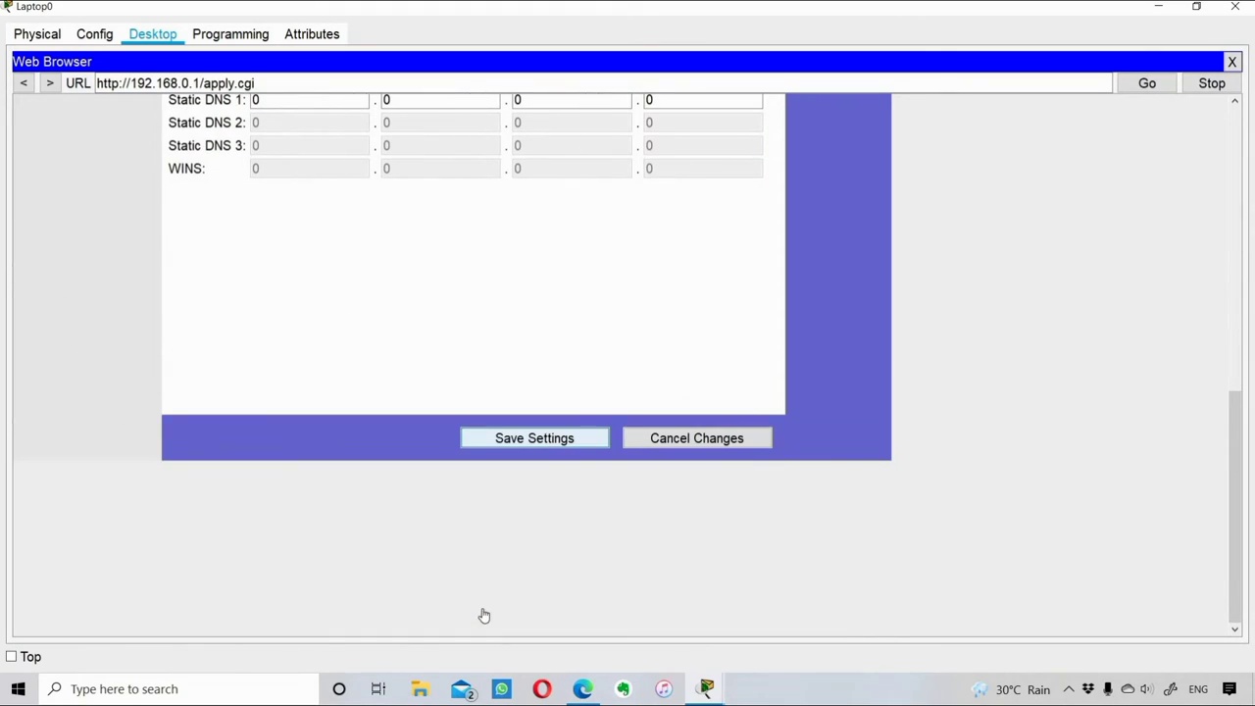
click(540, 443)
scroll(578, 459, up, 5)
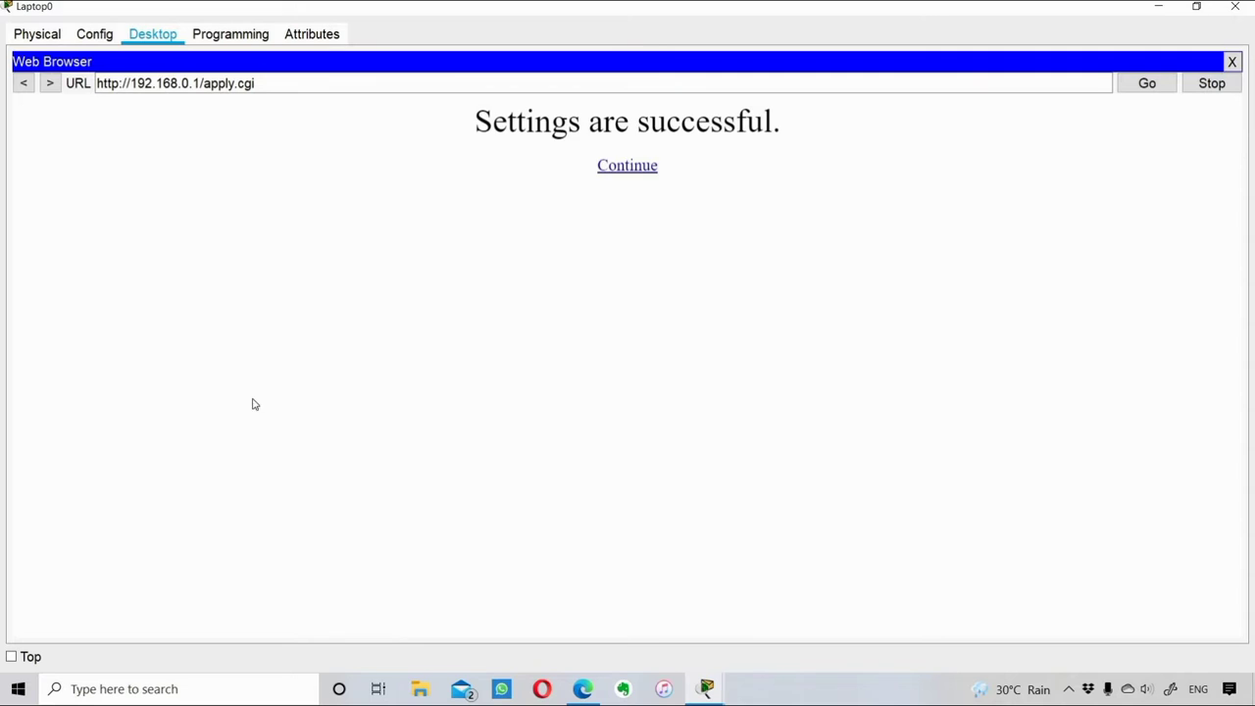
drag(496, 122, 748, 199)
click(749, 200)
click(627, 168)
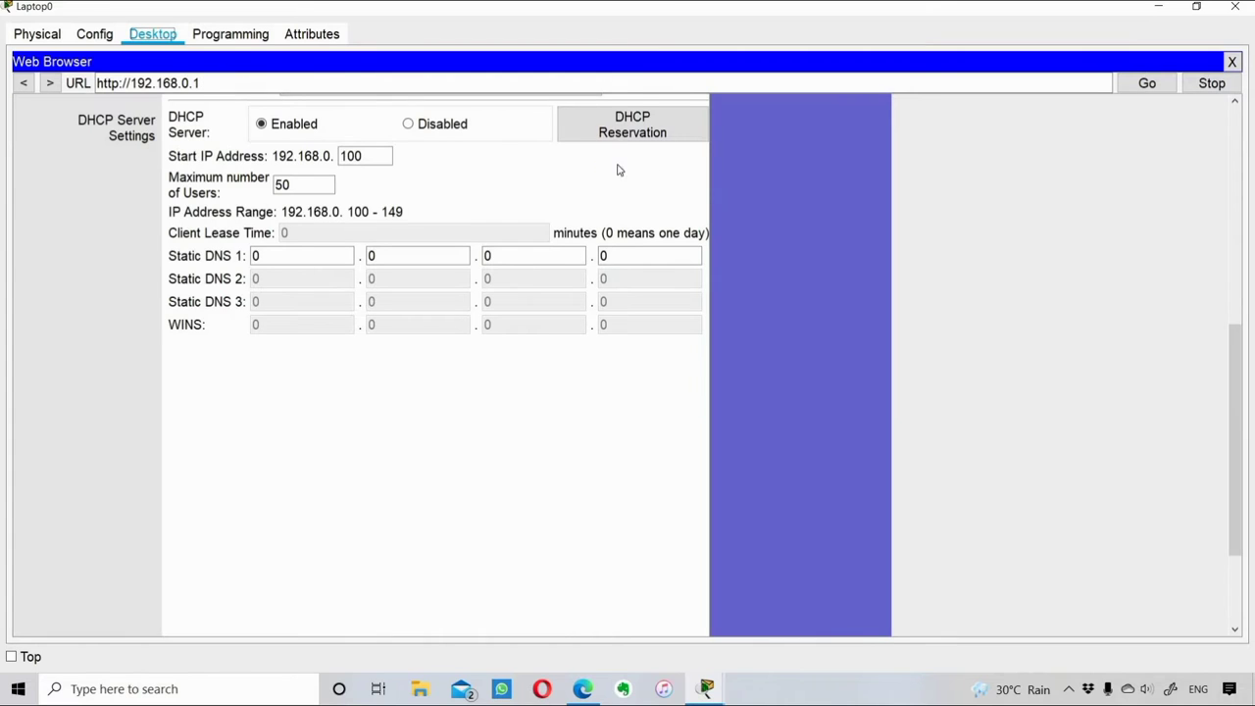
Check the saved Internet settings, then shrink and move Laptop0's window to compare with the topology's network segment notes
drag(1236, 309, 1236, 170)
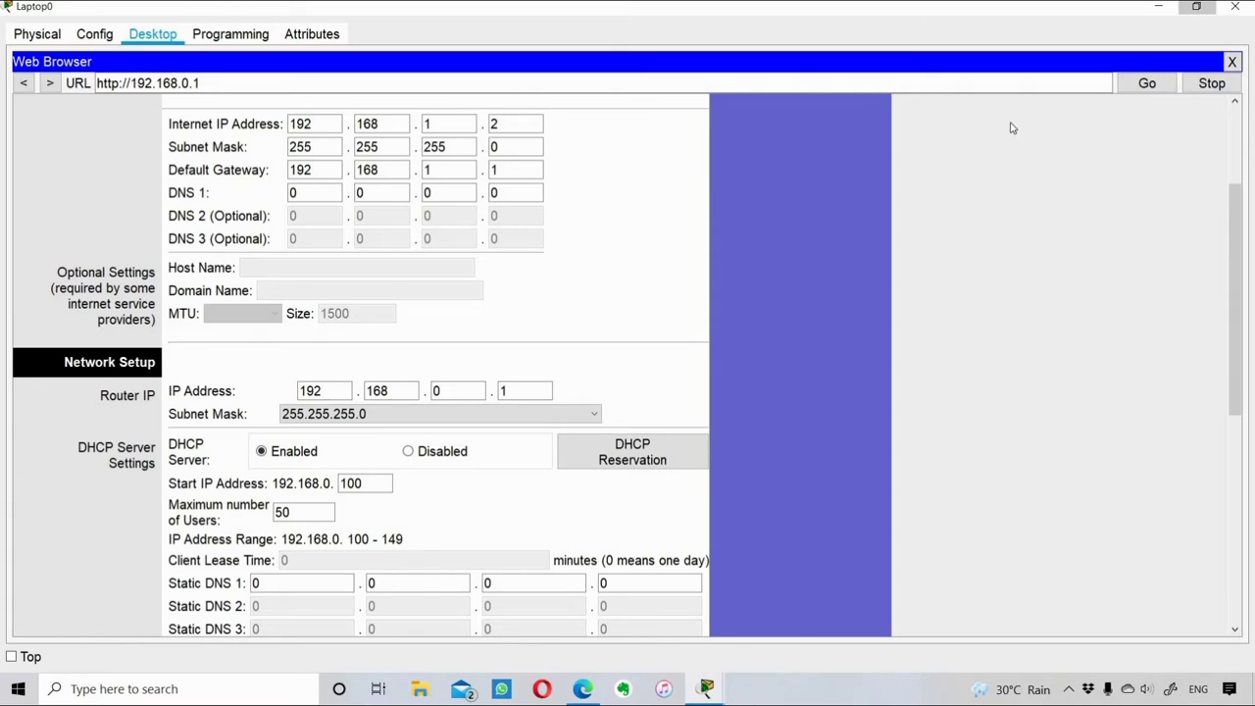
click(1197, 9)
drag(769, 370, 769, 459)
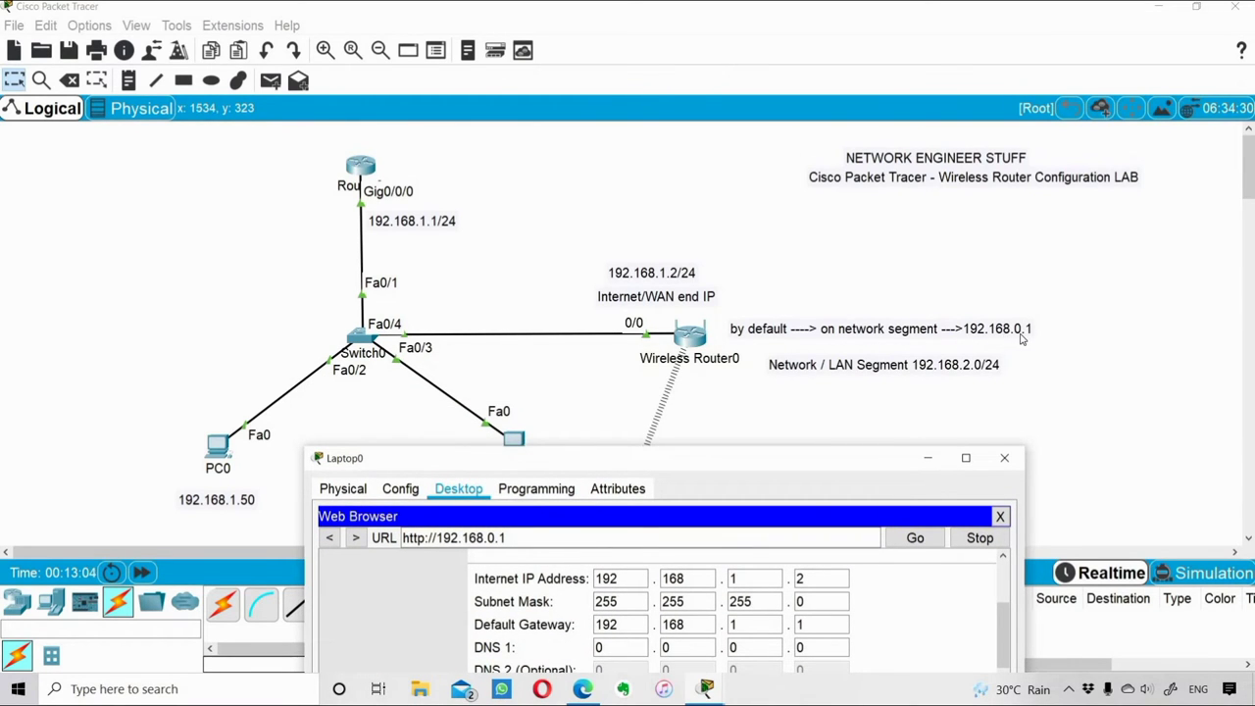
drag(785, 461, 460, 171)
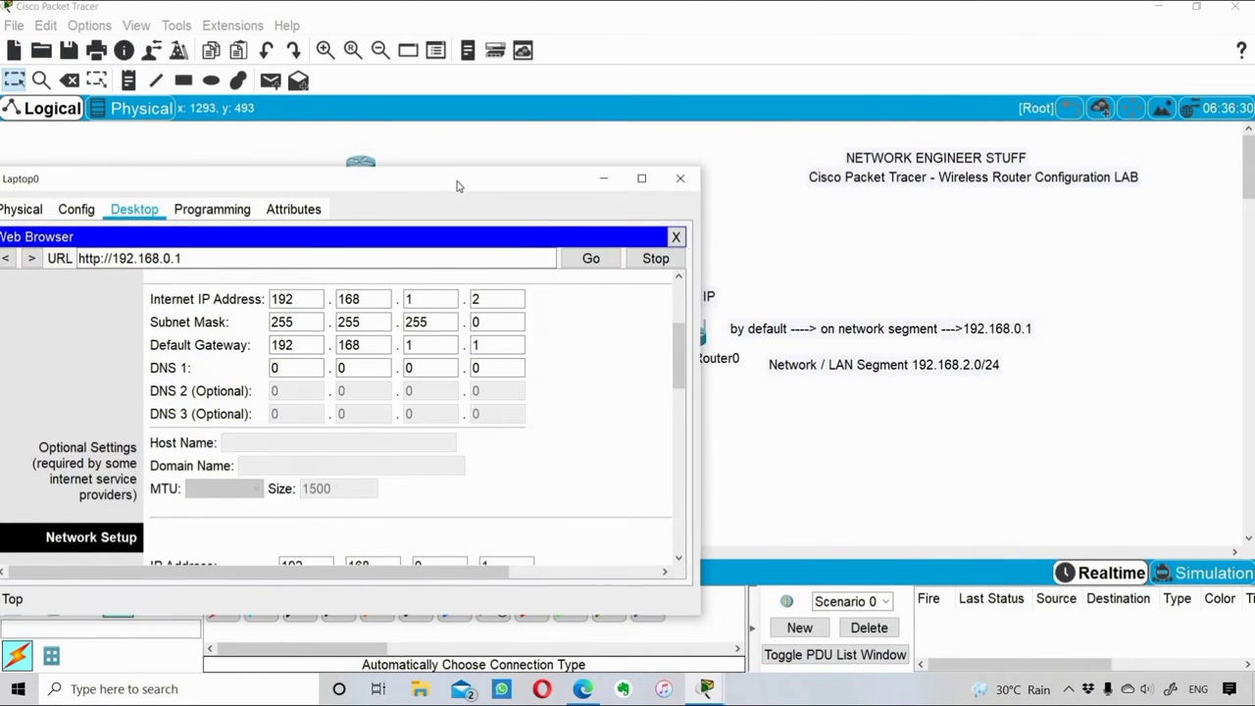
Set the router IP address under Network Setup to 192.168.2.1
scroll(476, 396, down, 5)
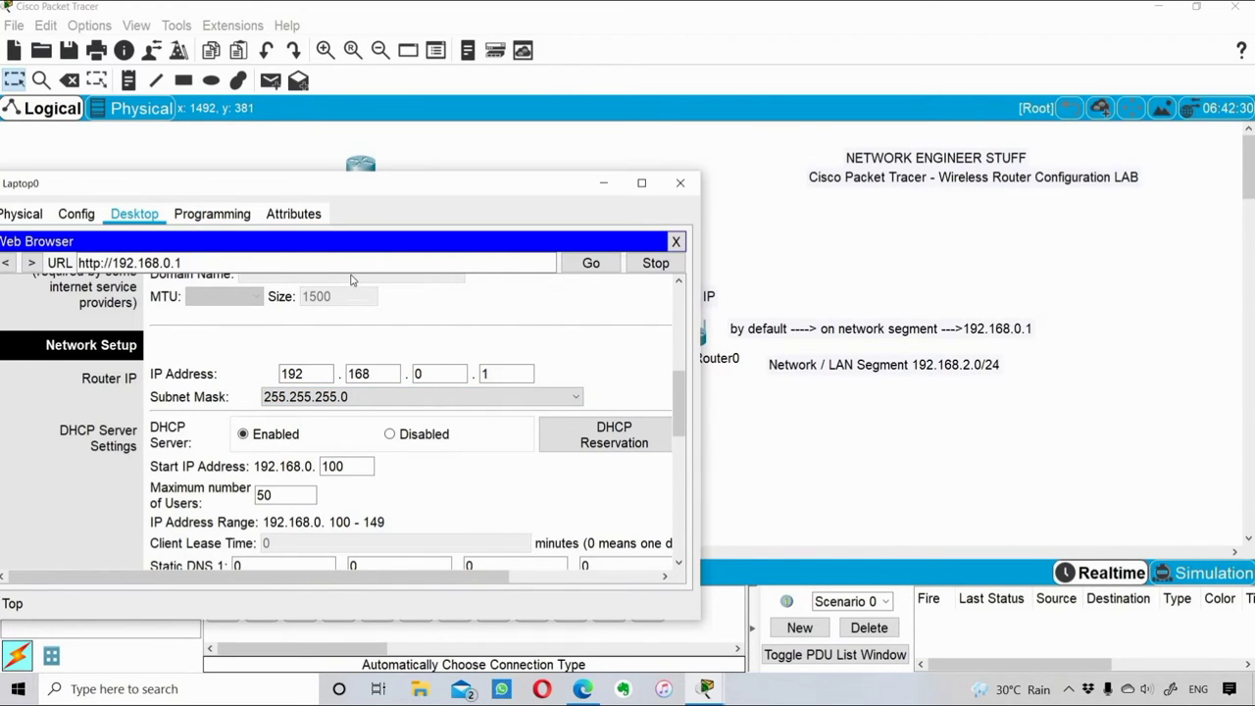
double_click(176, 263)
drag(176, 263, 79, 263)
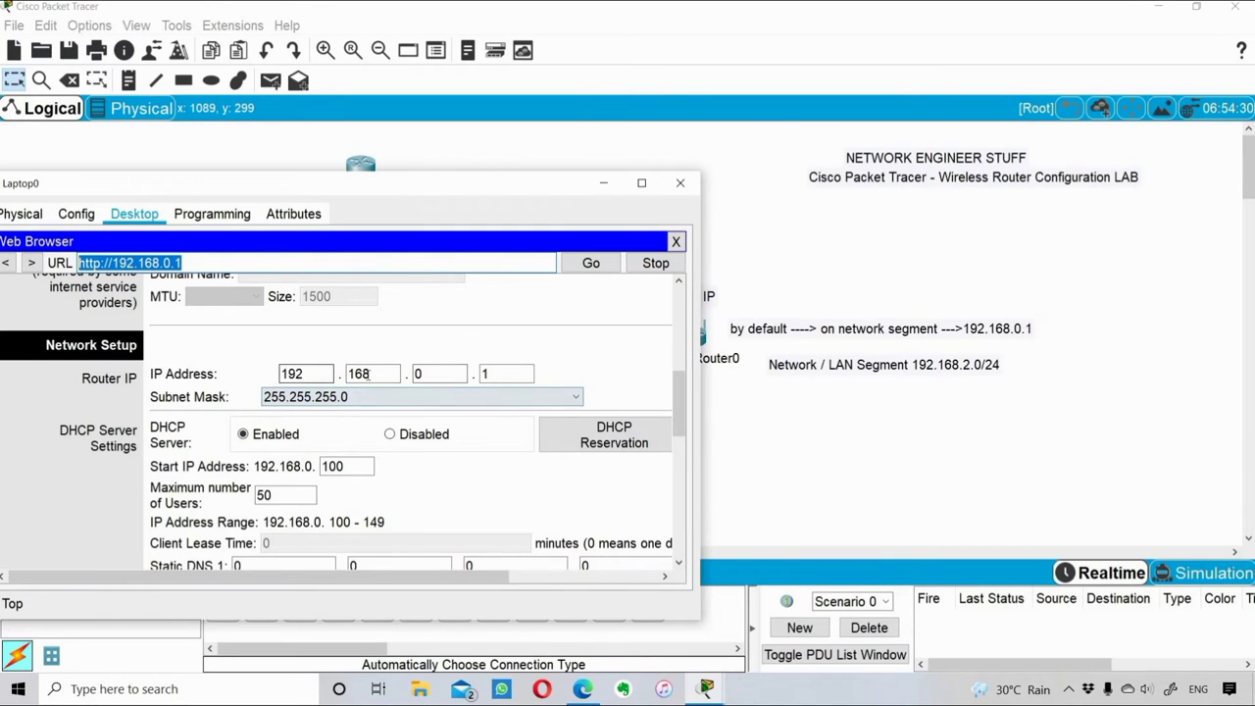
click(392, 373)
key(Tab)
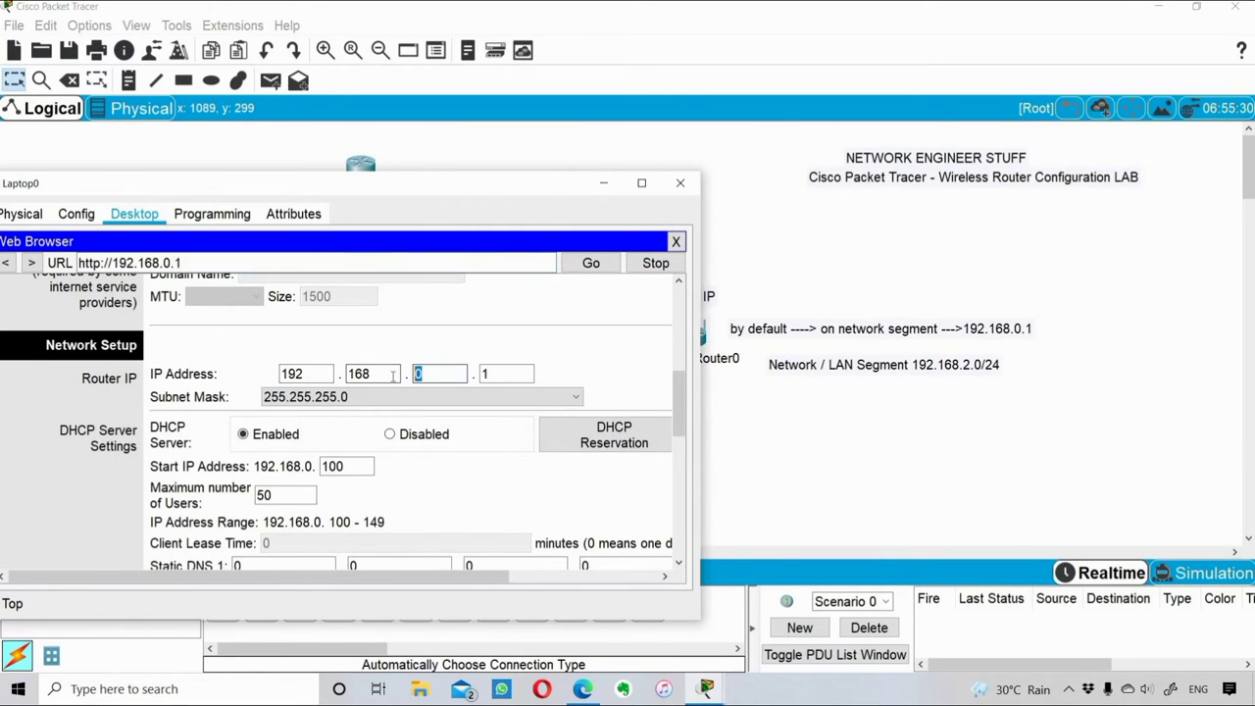
text(2)
click(510, 369)
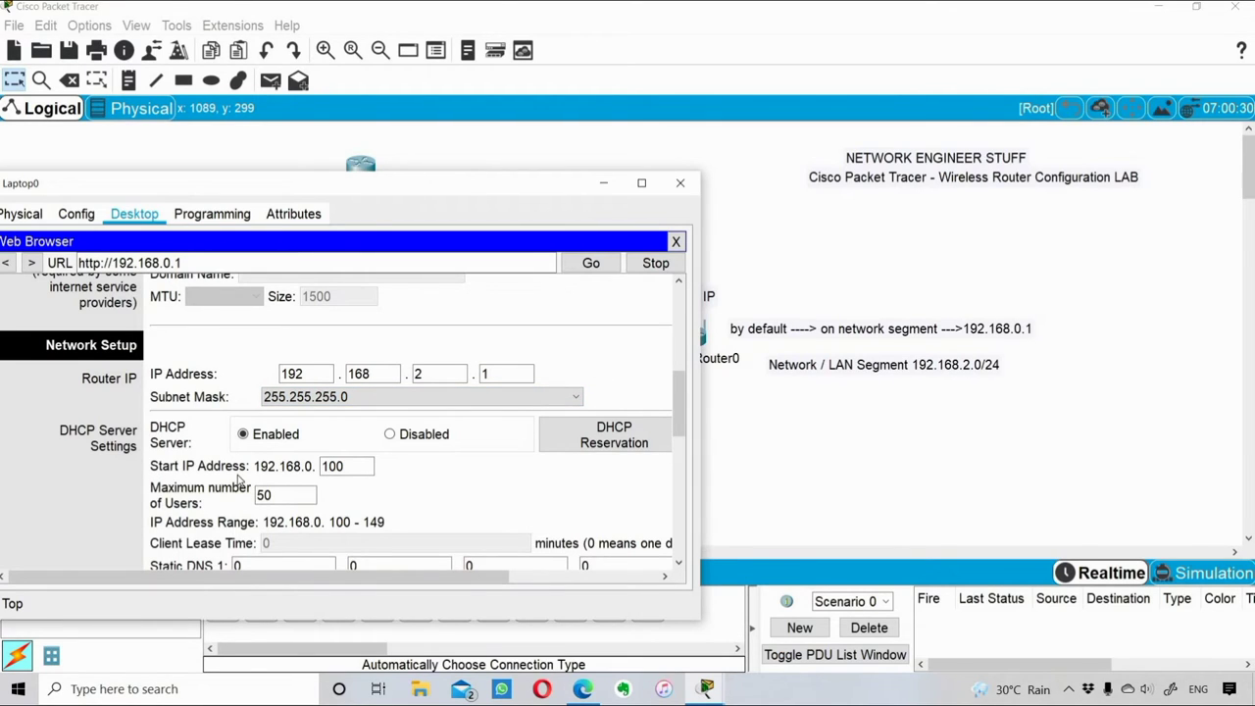
Check the DHCP start address, enlarge Laptop0's window and save the wireless router's changed LAN settings
click(345, 466)
double_click(345, 467)
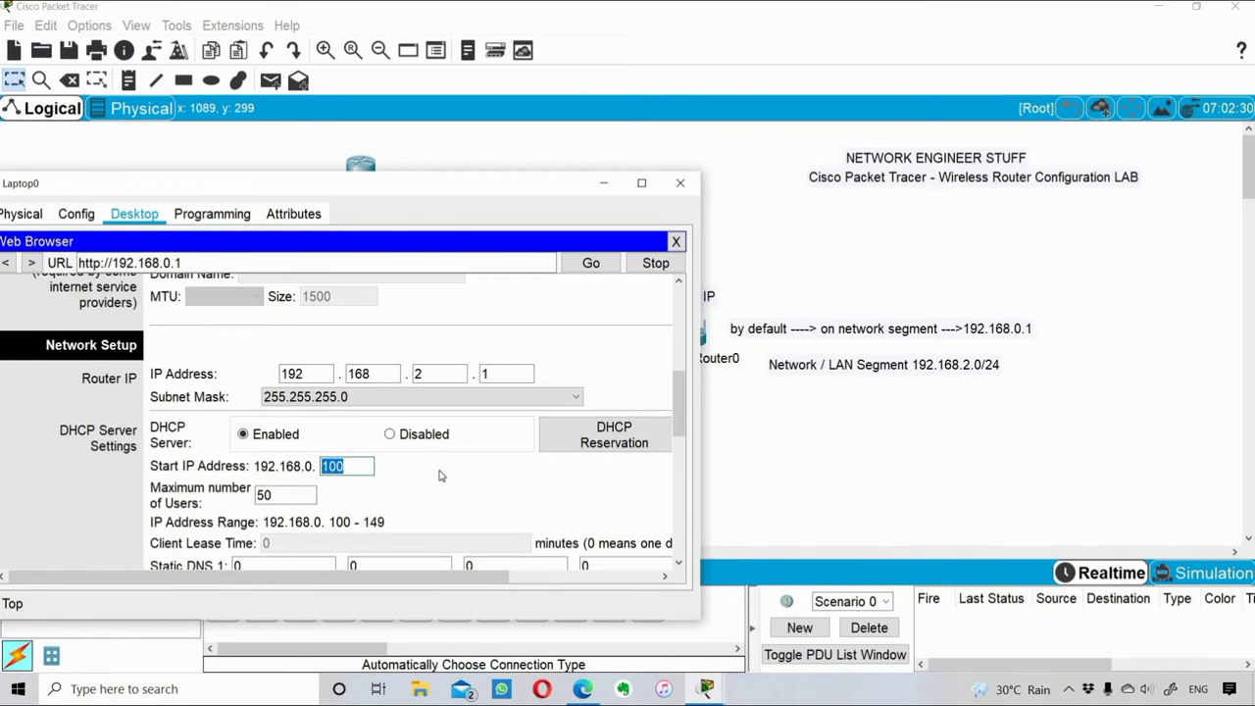
click(641, 183)
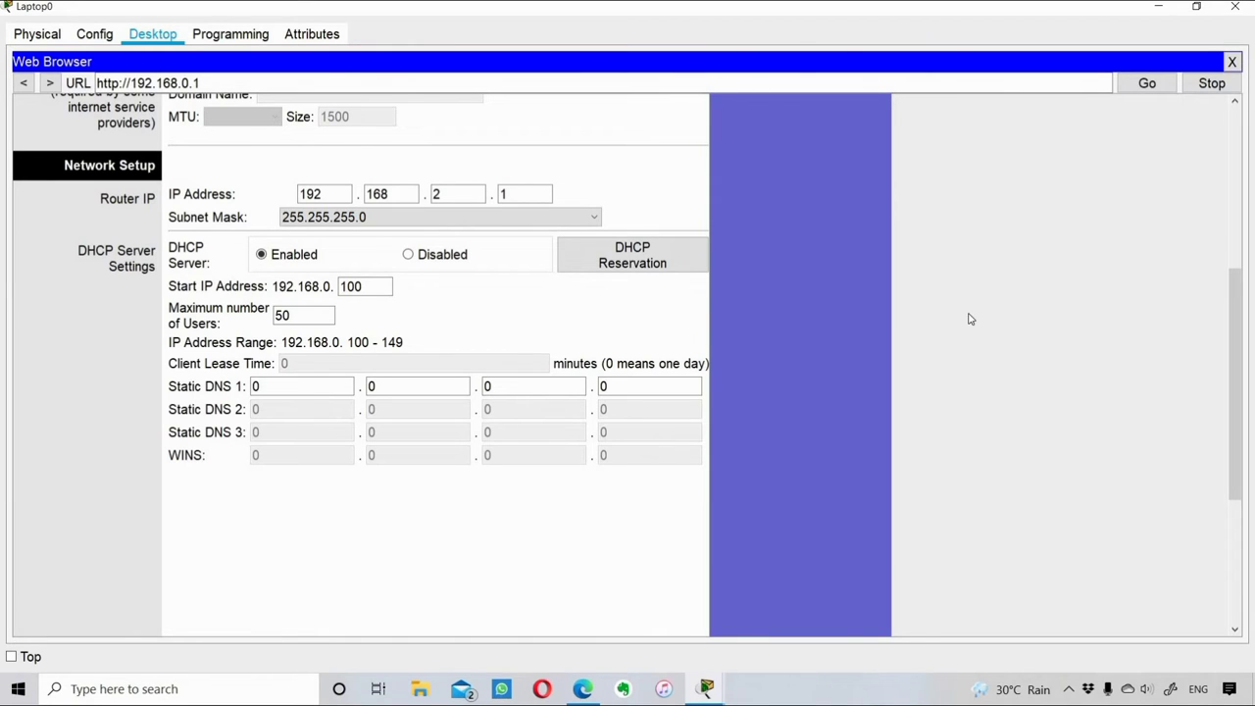
drag(1234, 495, 1213, 555)
click(484, 616)
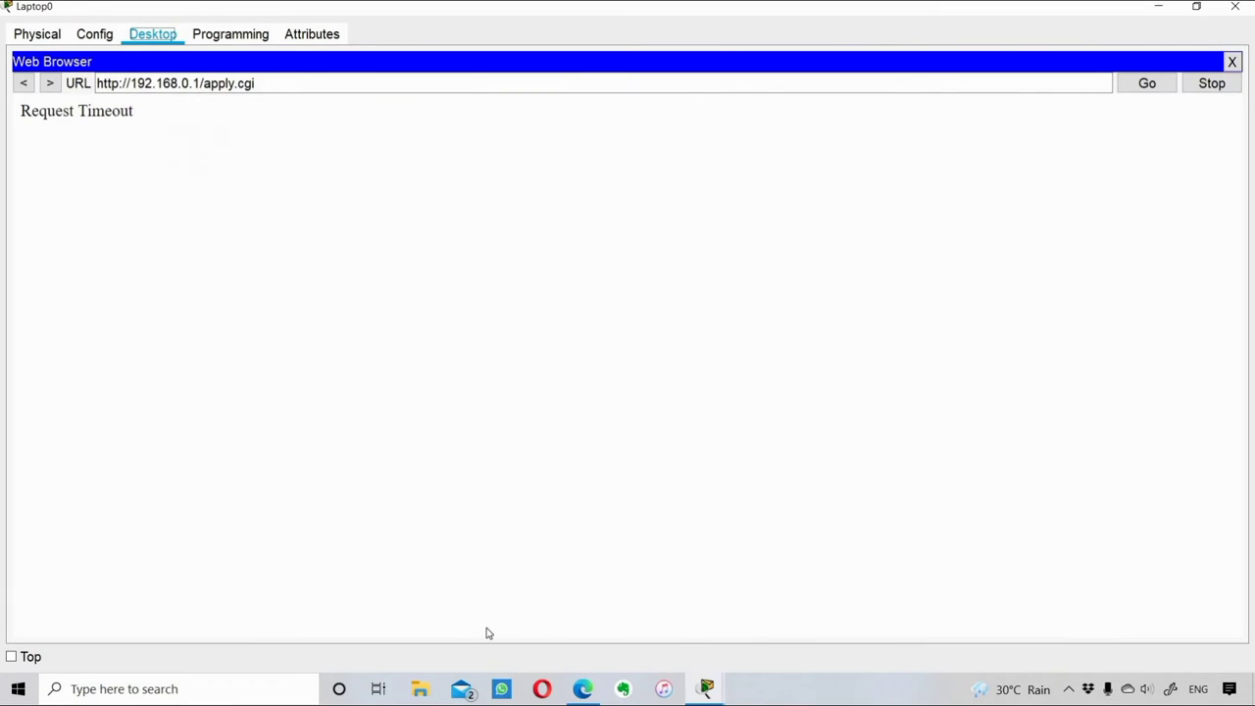
drag(134, 111, 22, 116)
click(163, 87)
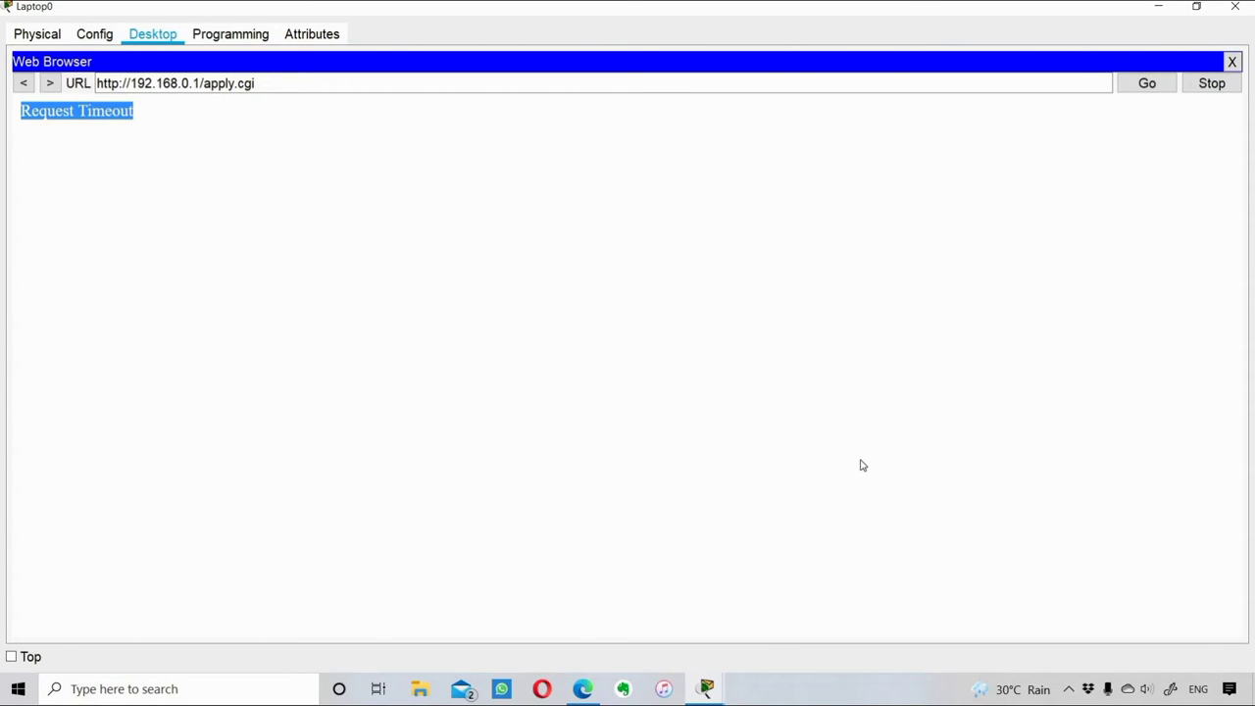
Close Laptop0's web browser, open its command prompt and review the most recent Wireless0 address listing
click(1232, 61)
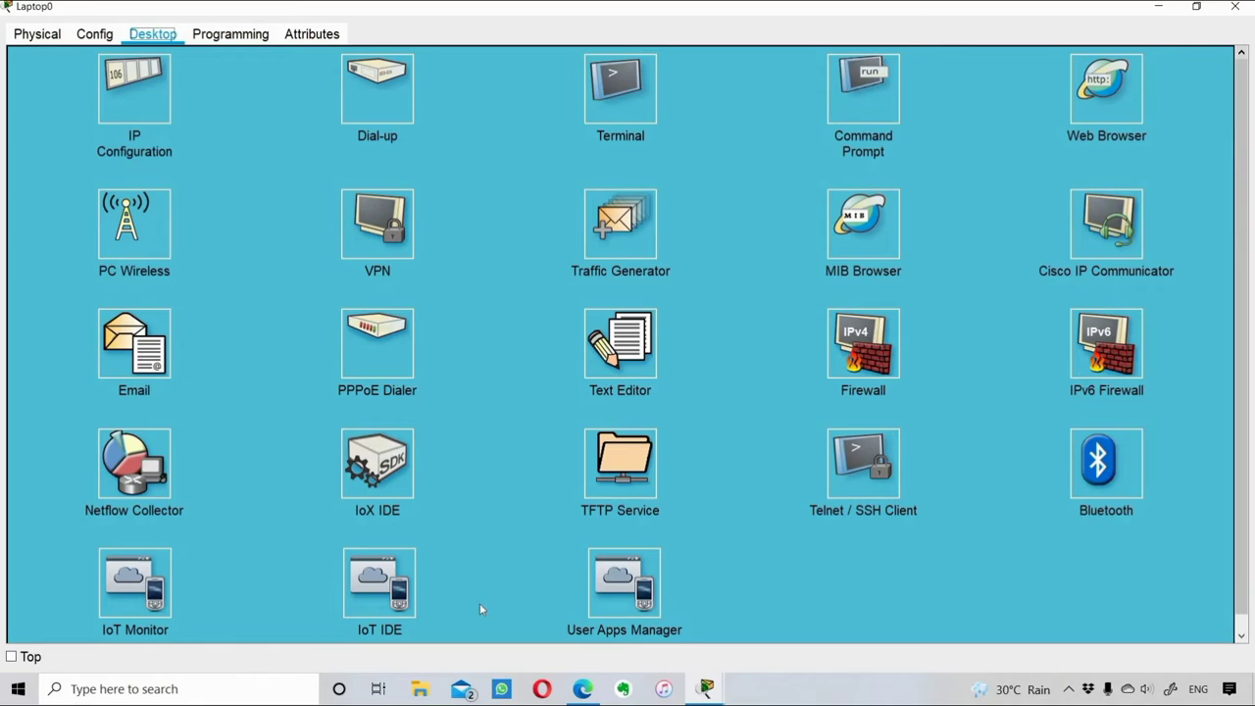
click(871, 112)
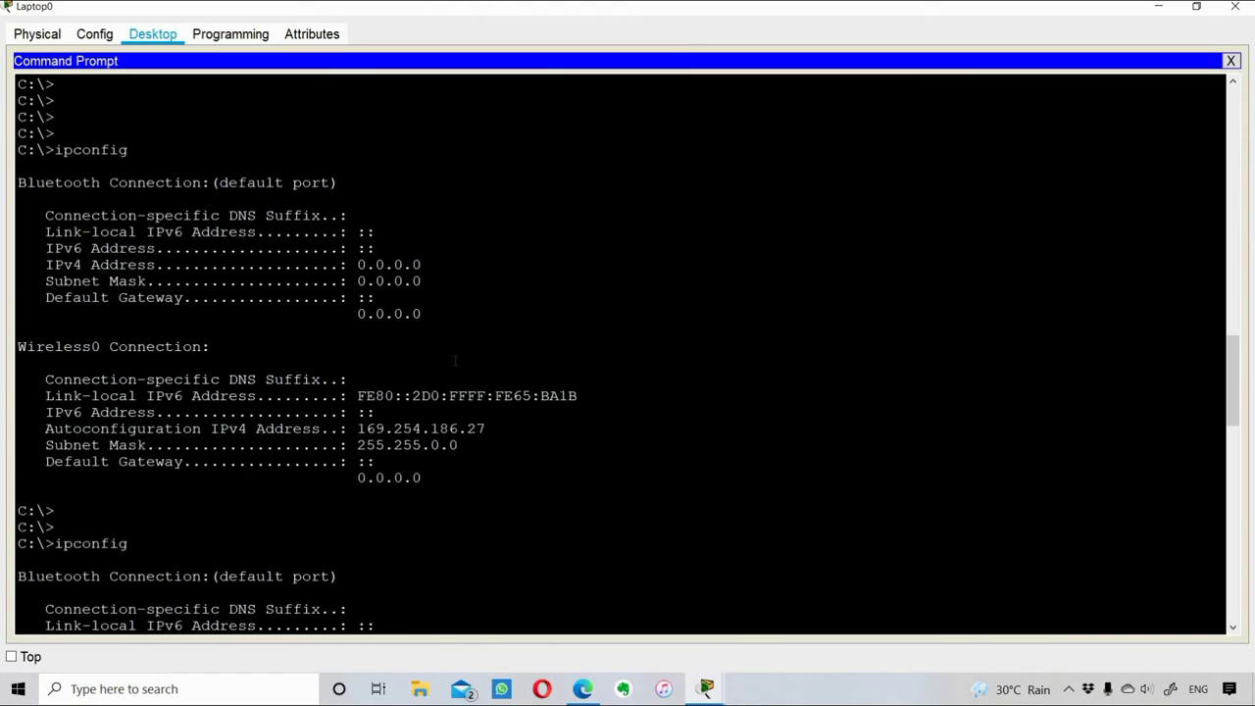
scroll(450, 395, down, 14)
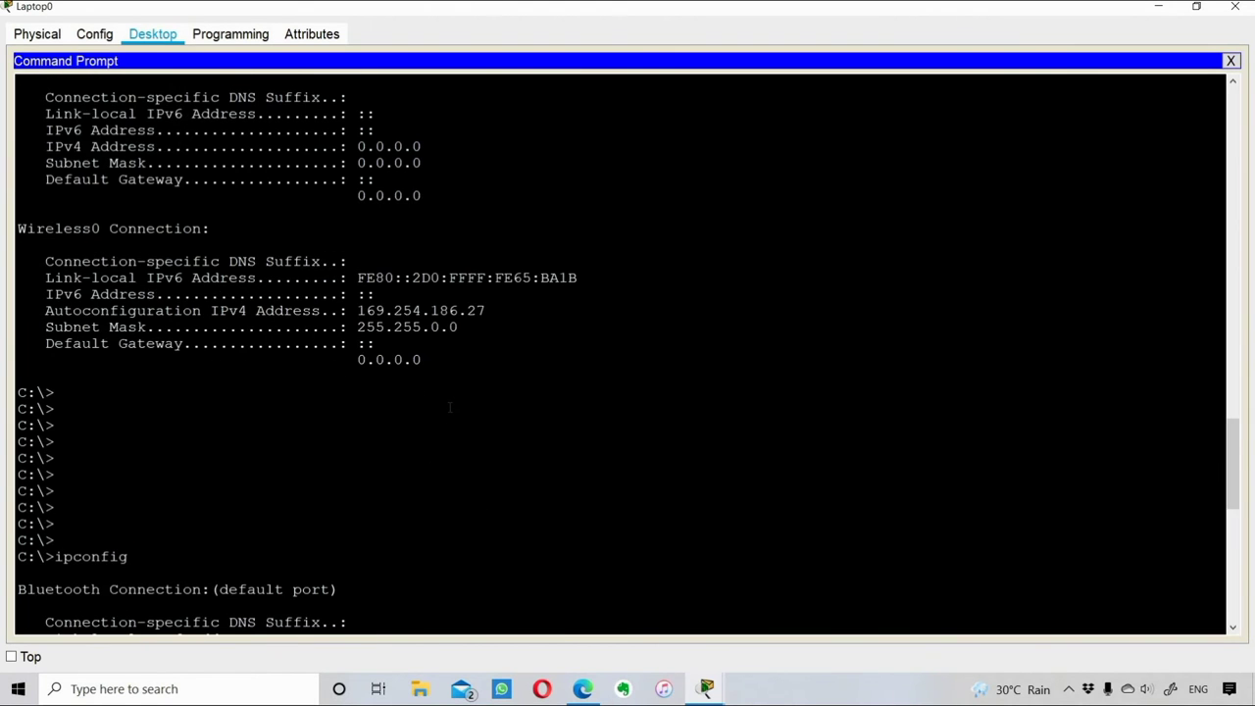
scroll(453, 431, down, 8)
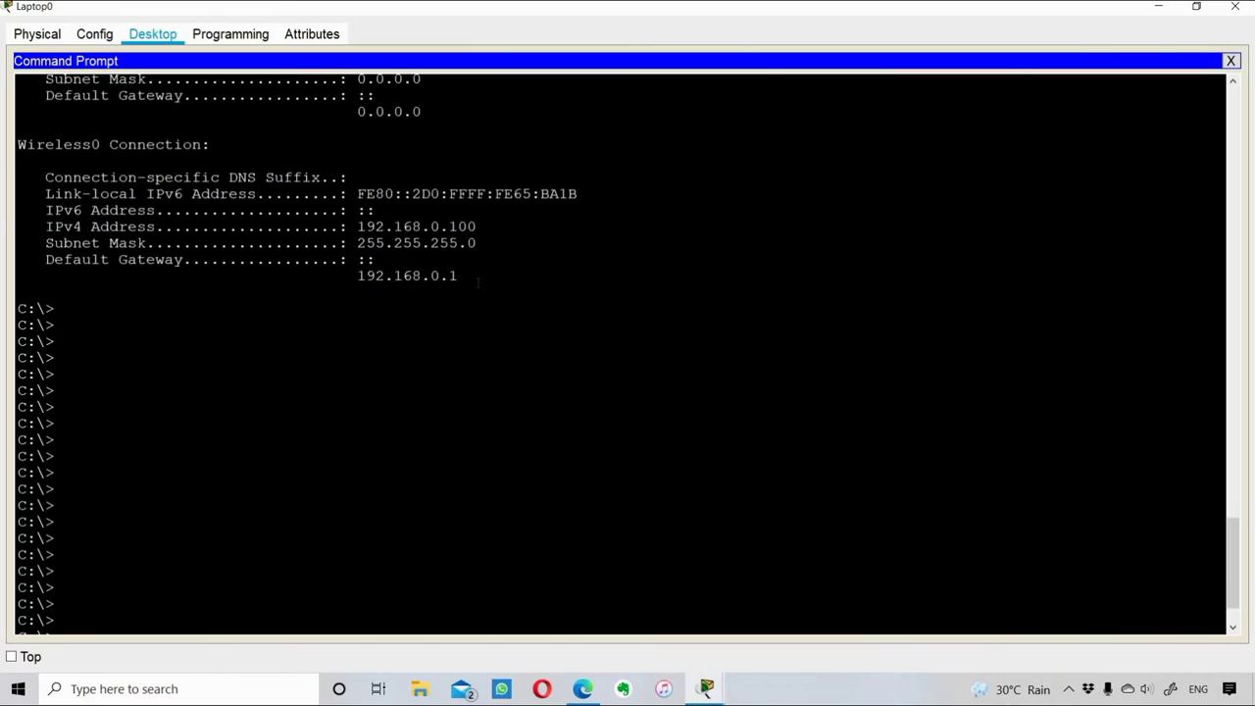
drag(357, 210, 55, 324)
click(439, 289)
scroll(411, 309, down, 2)
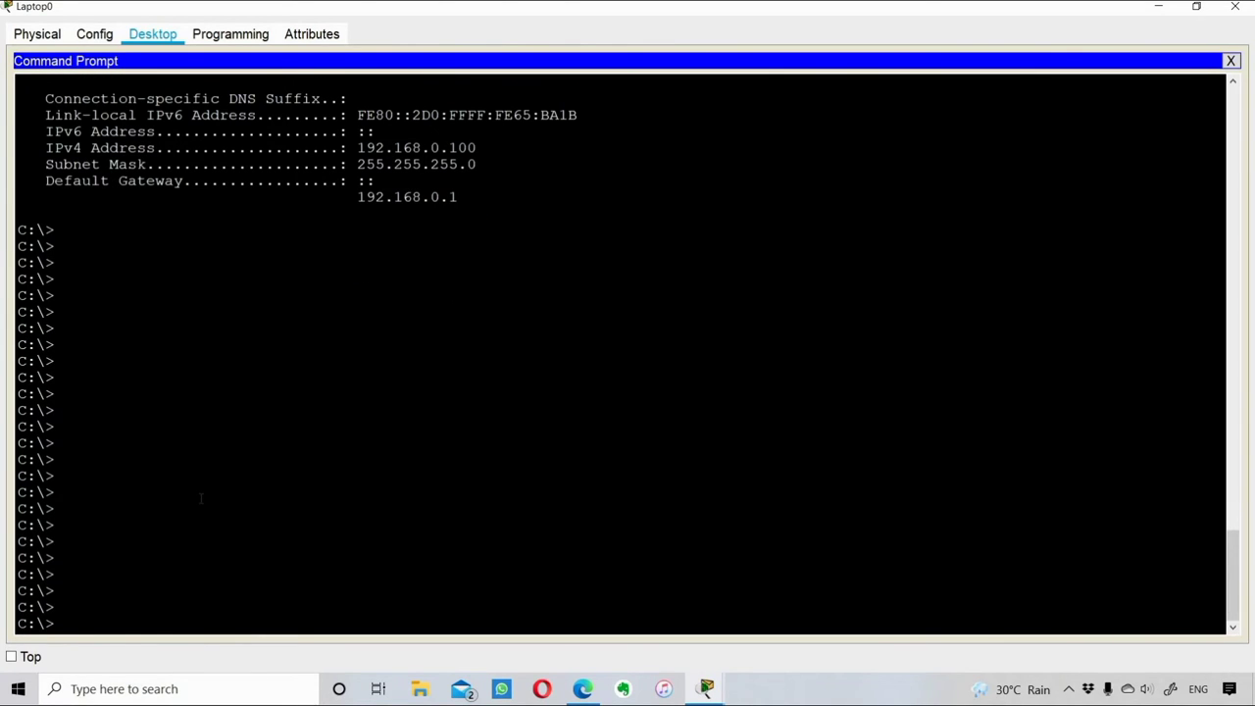
Run ipconfig on Laptop0 and check the Wireless0 connection's IPv4 address, subnet mask and default gateway
key(Up)
key(Return)
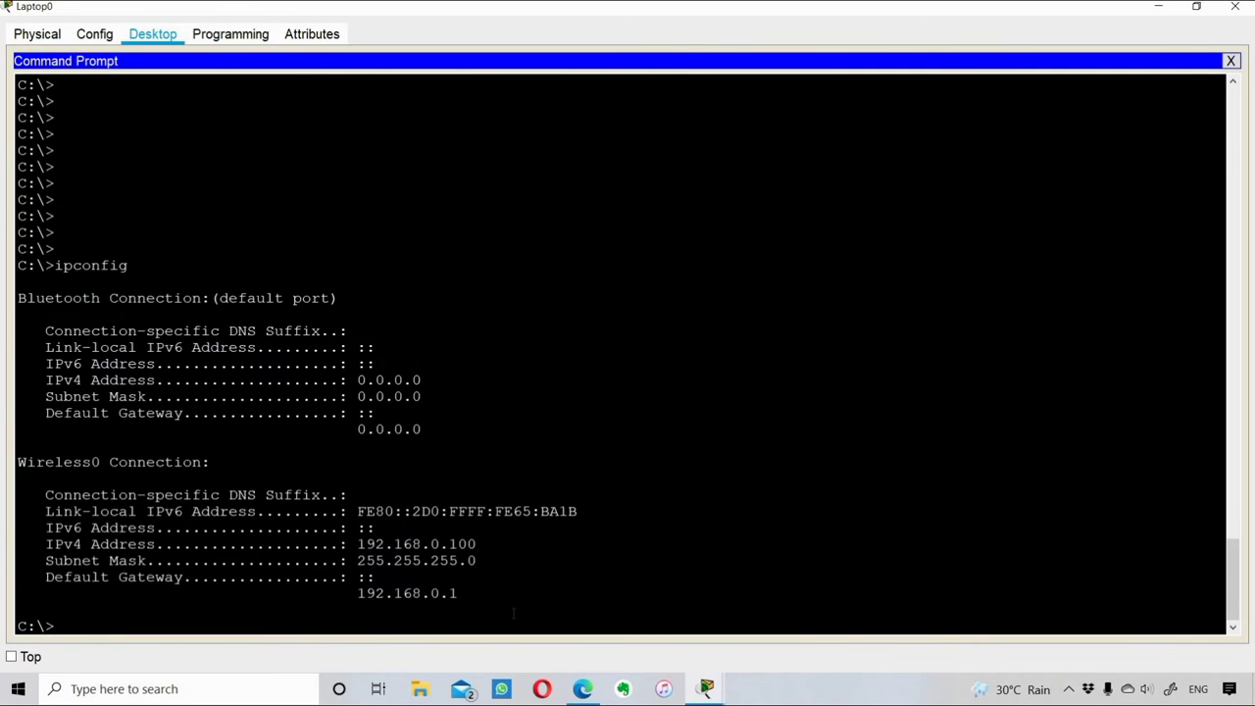
drag(348, 527, 513, 613)
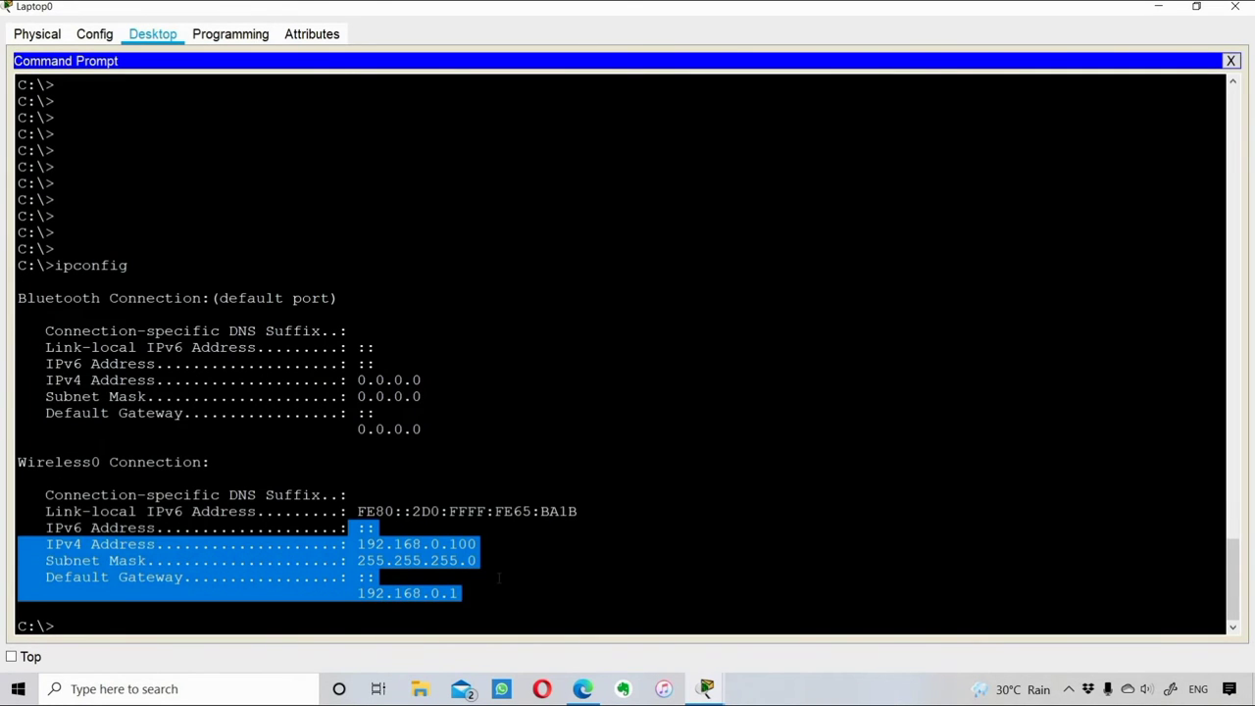
click(499, 579)
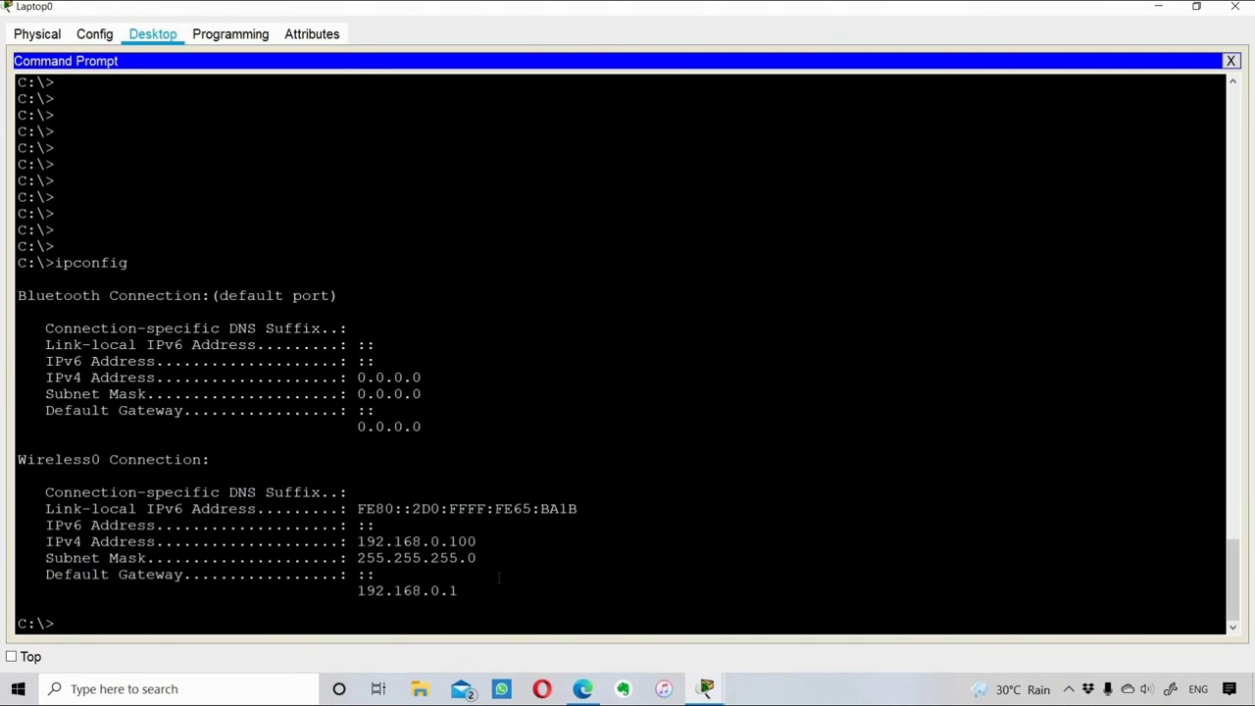
key(Return)
key(Return)
key(Return)
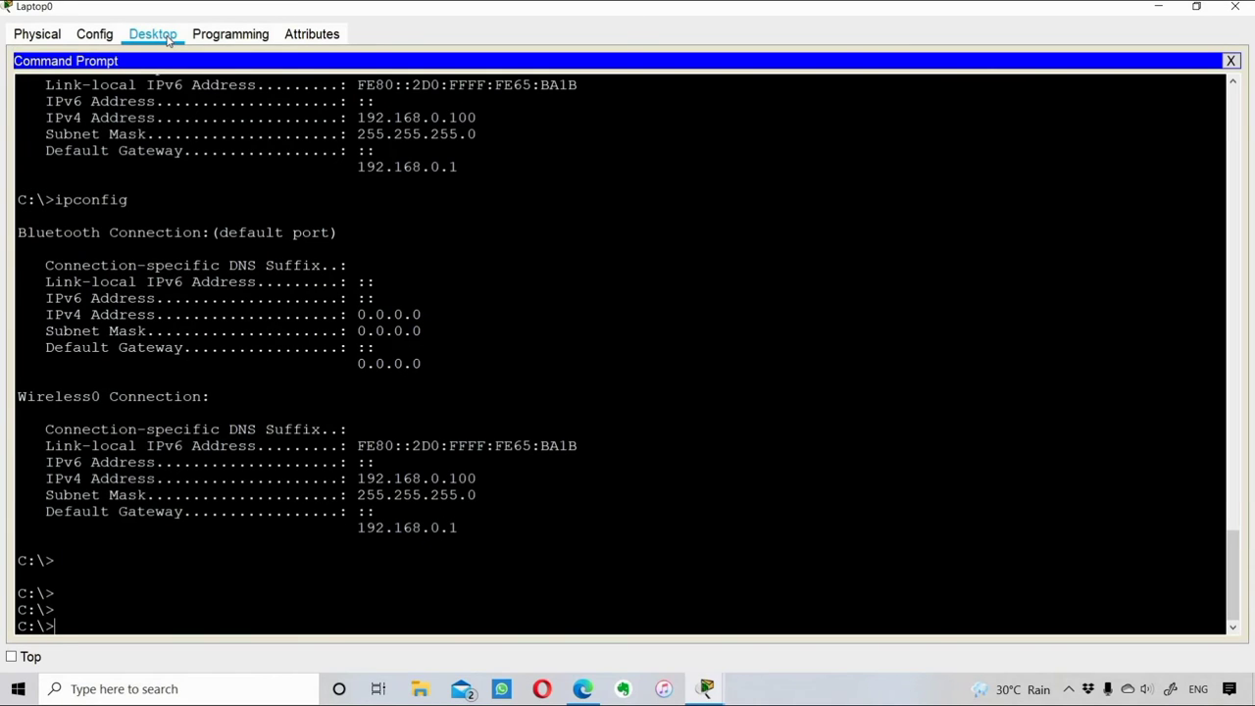
Run ipconfig once more and check whether Laptop0's Wireless0 address and gateway match the new LAN segment
click(267, 538)
key(Return)
key(Return)
key(Return)
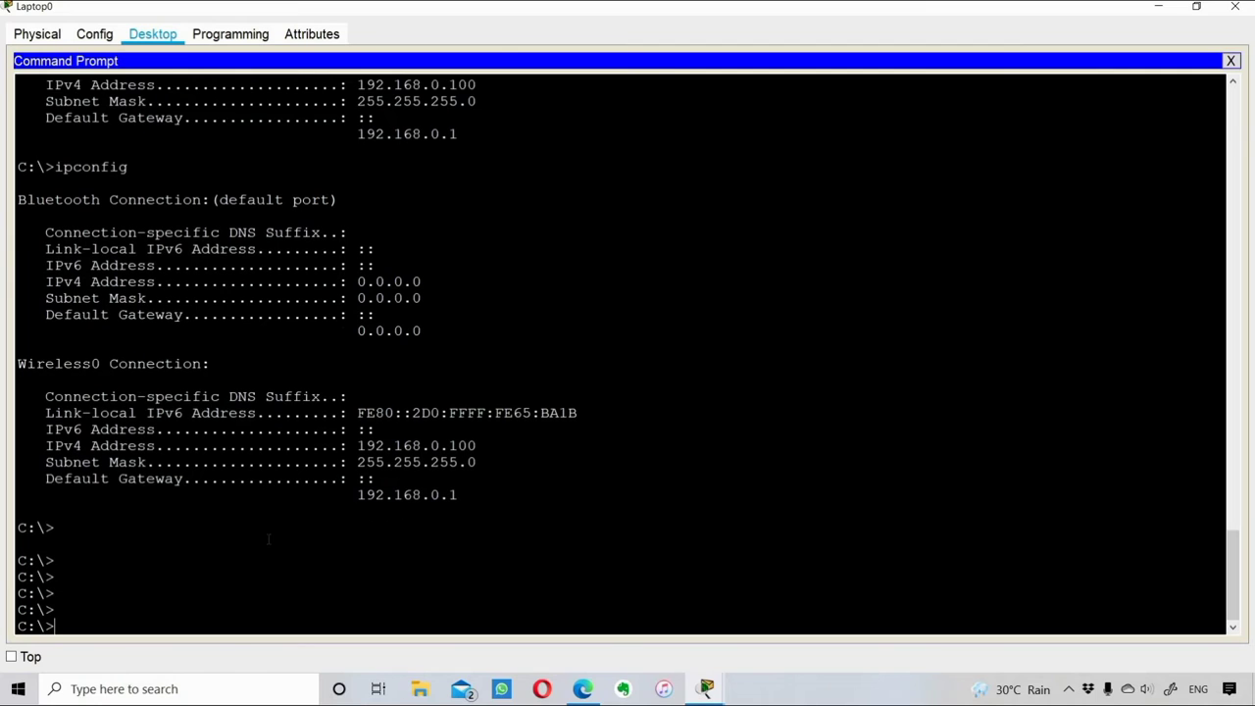
text(ipconfig)
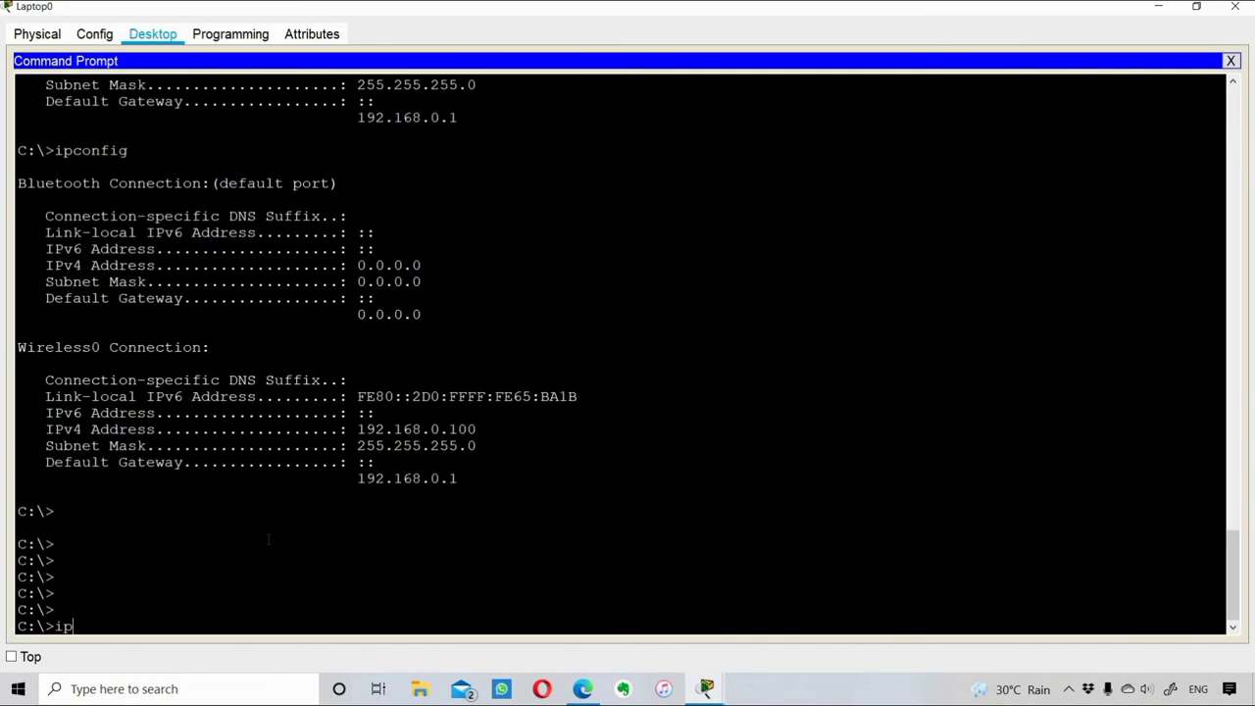
key(Return)
key(Return)
key(Return)
key(Return)
key(Return)
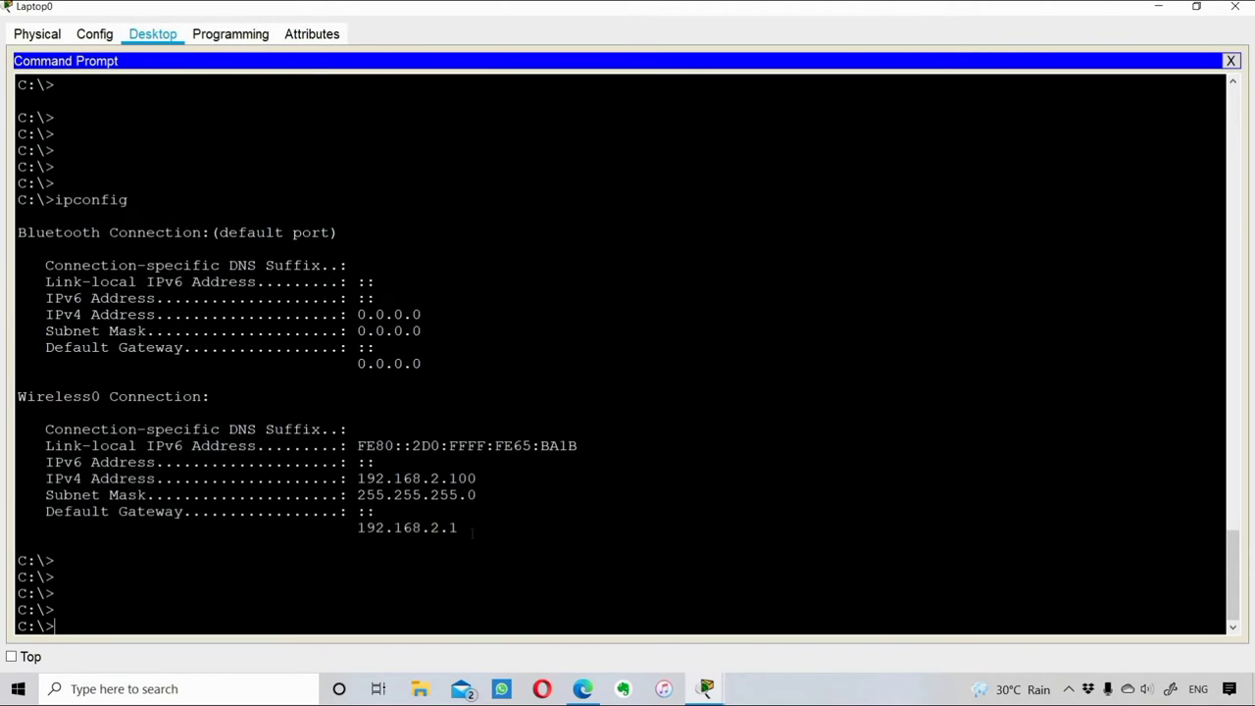
drag(467, 531, 63, 478)
drag(356, 478, 478, 478)
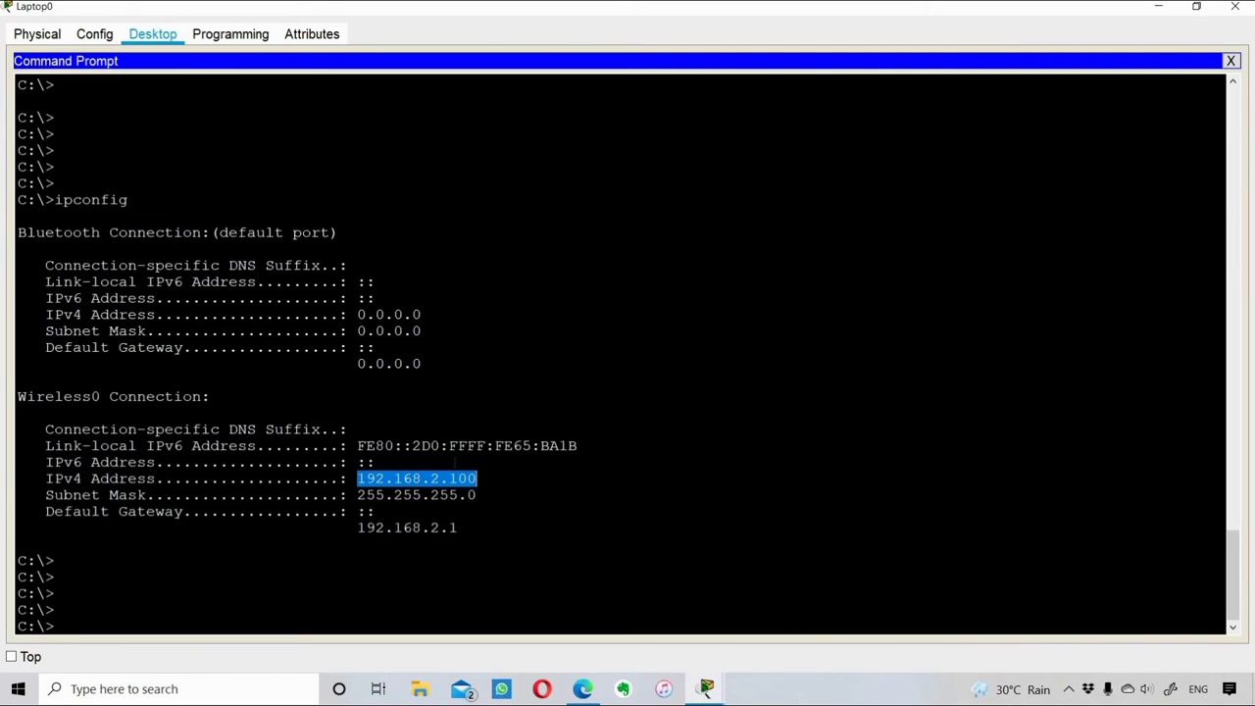
Add the note 192.168.1.100 below Laptop0 in the topology and move it directly under the laptop's name
click(1160, 8)
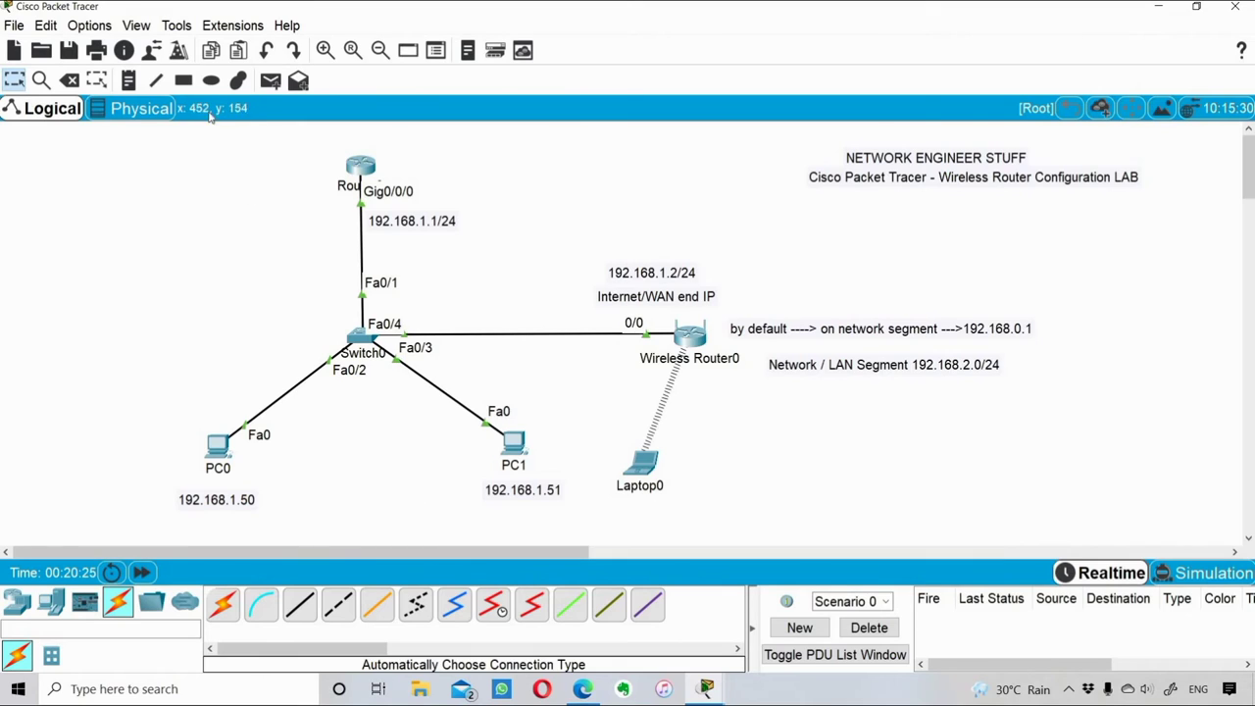
click(128, 80)
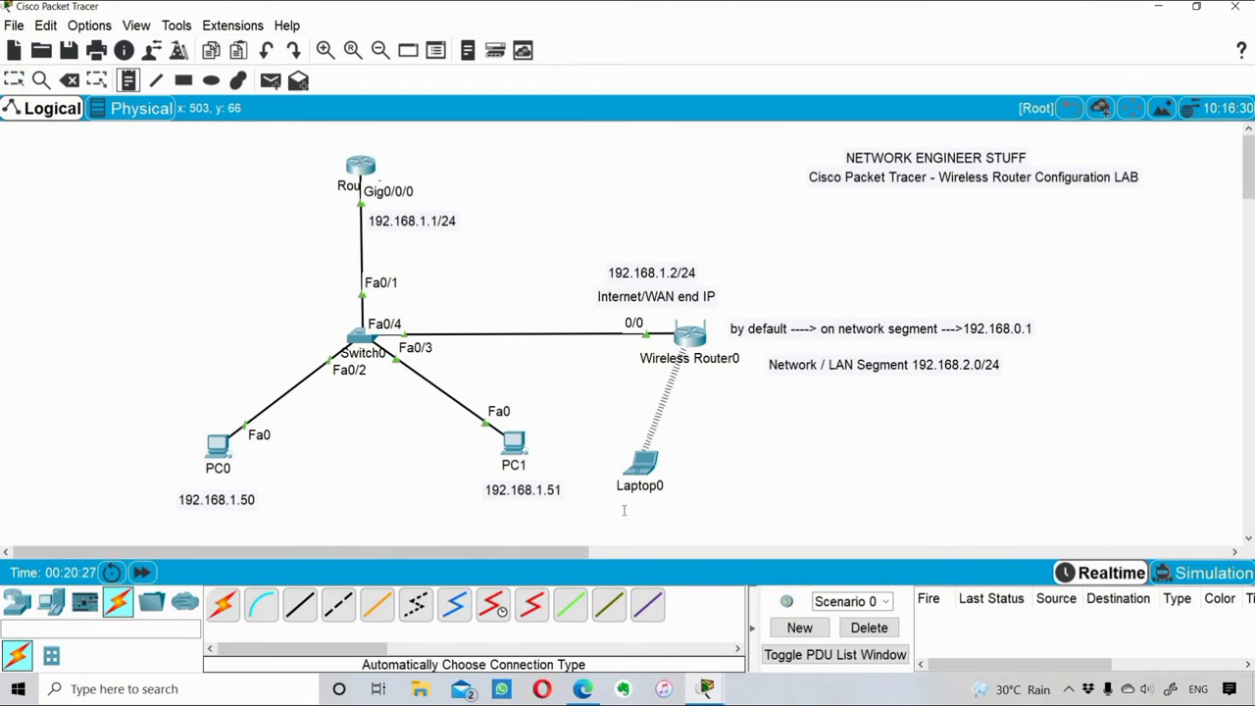
click(621, 511)
text(19)
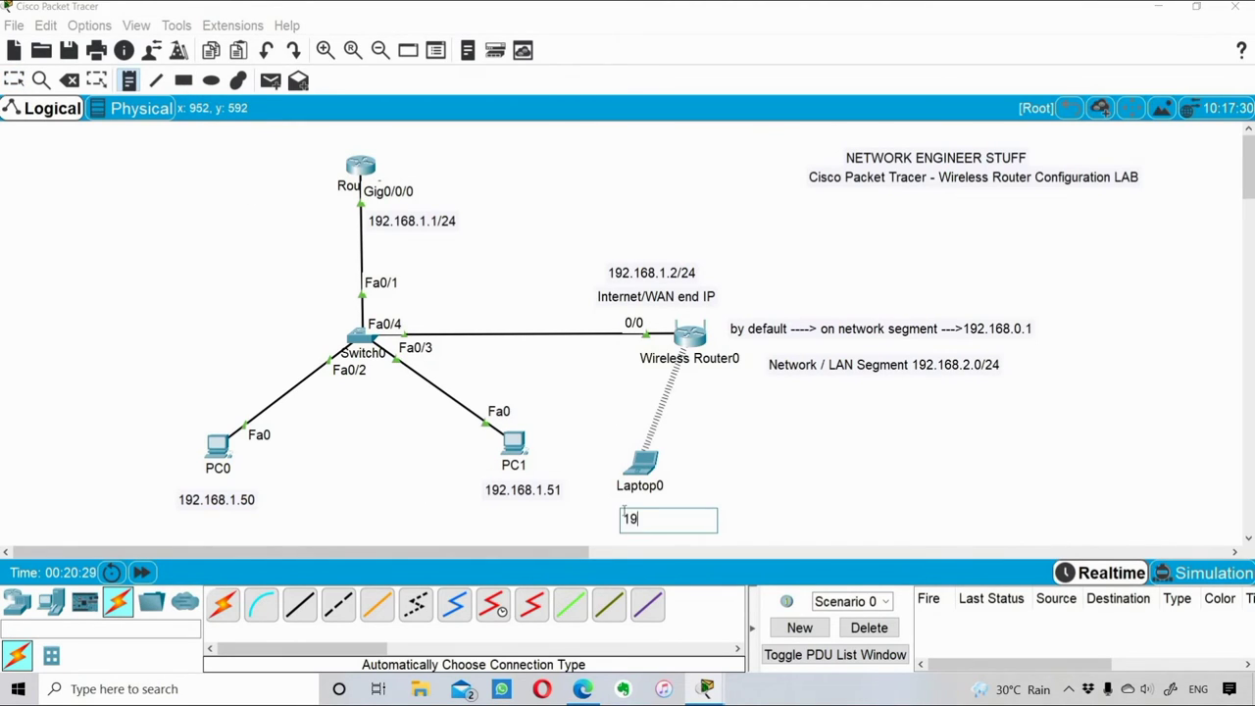
text(2.168)
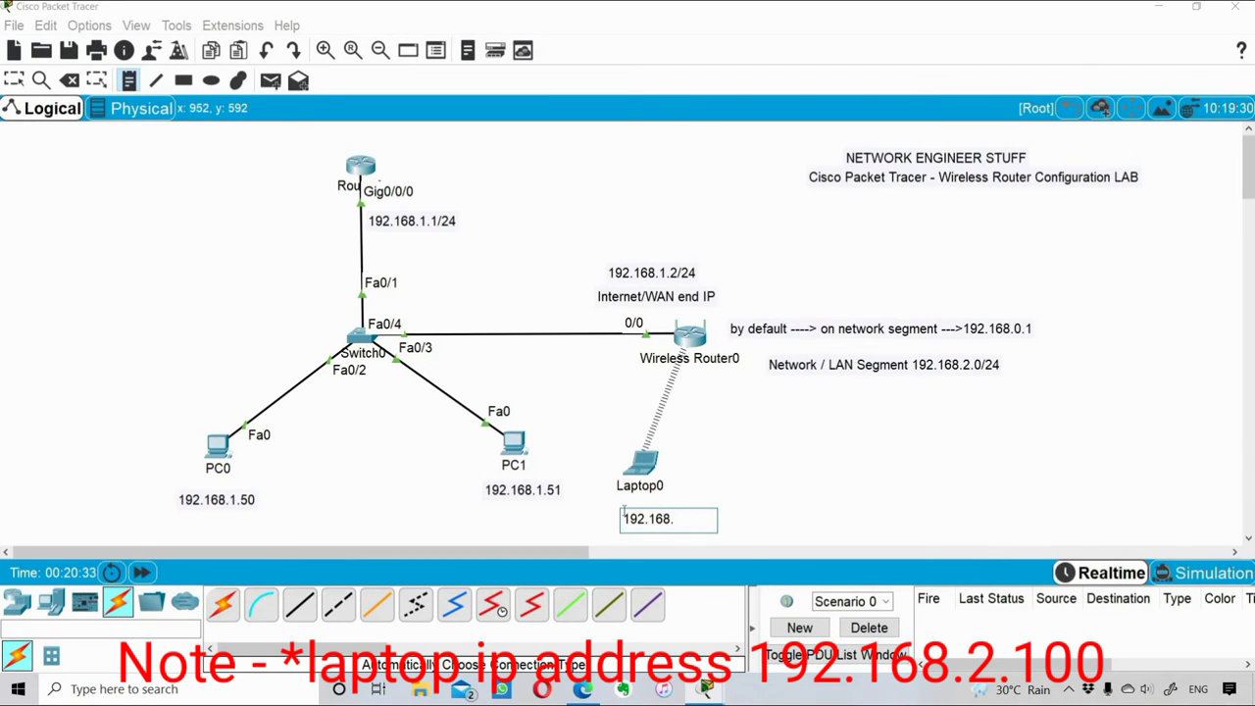
text(.1.100)
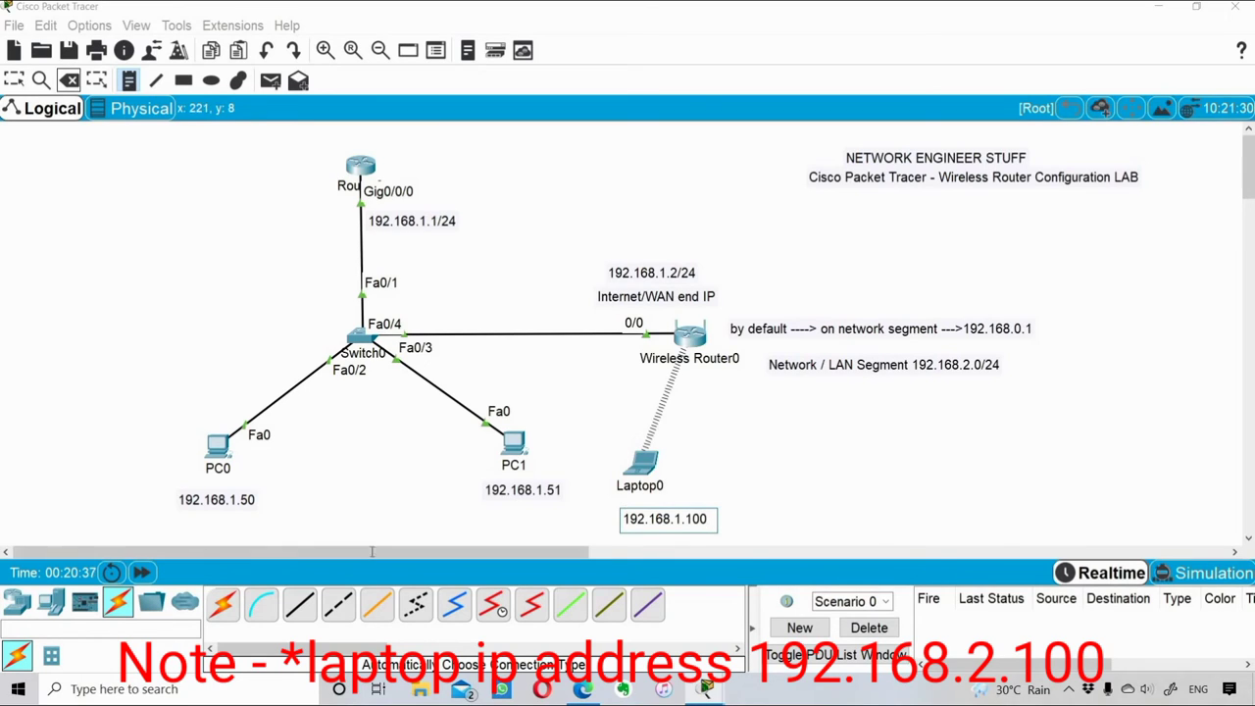
click(222, 607)
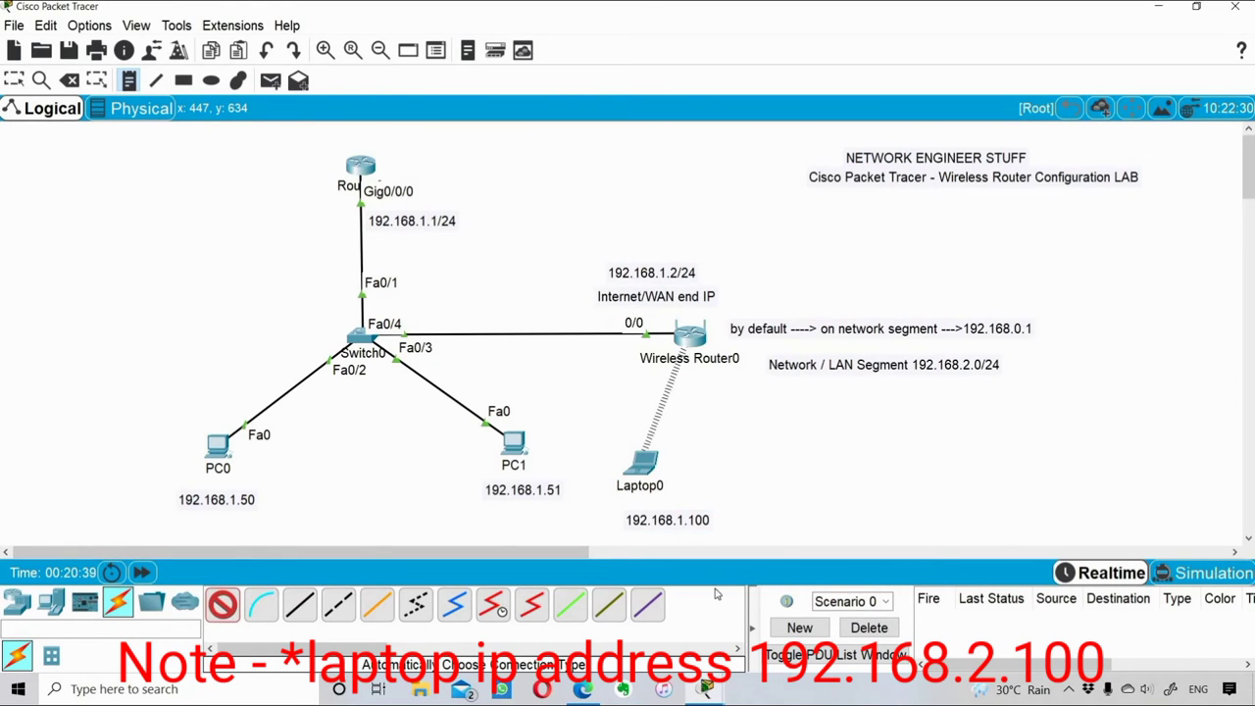
key(Escape)
drag(638, 523, 614, 504)
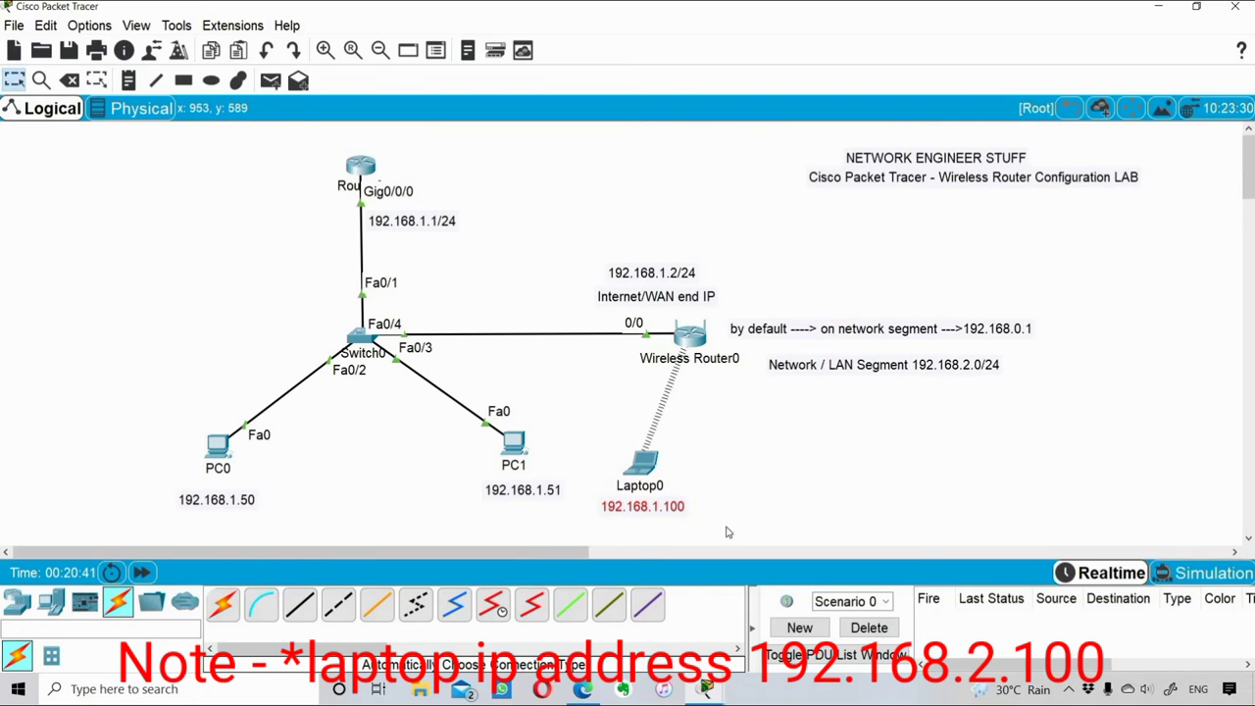
click(765, 502)
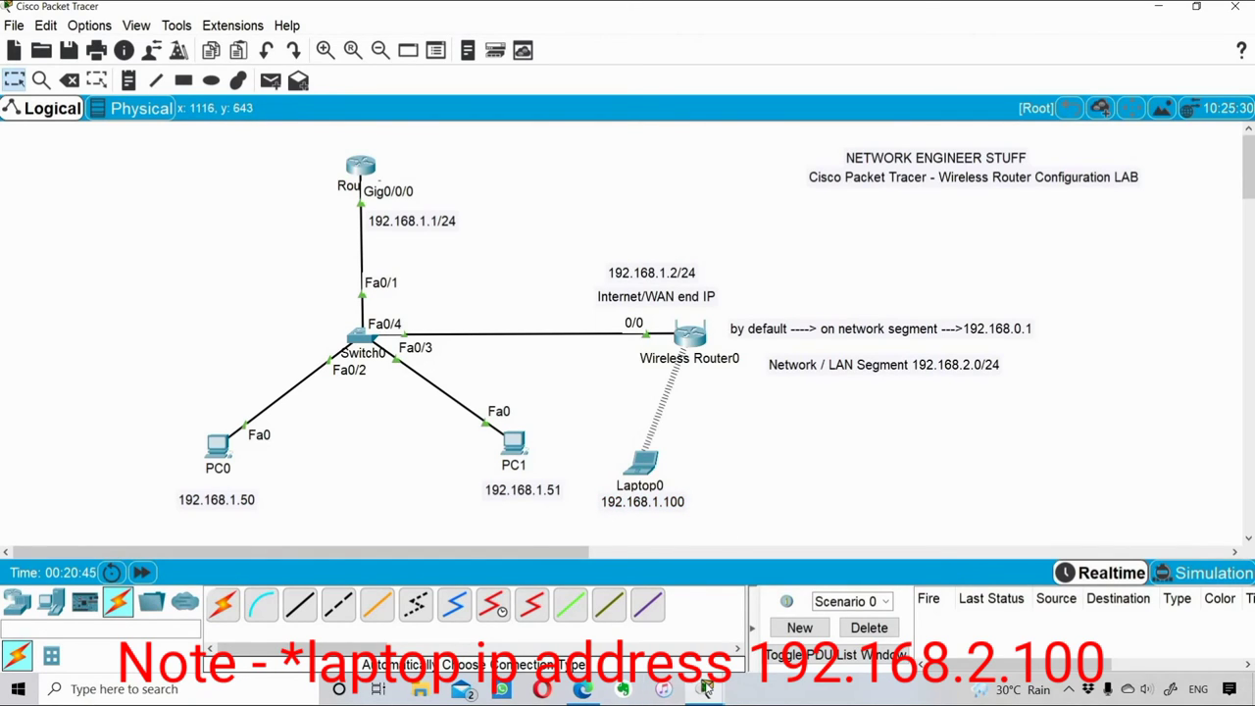
Copy the Wireless0 default gateway address from Laptop0's command prompt and move the default 192.168.0.1 segment note out of the topology
mouse_move(706, 690)
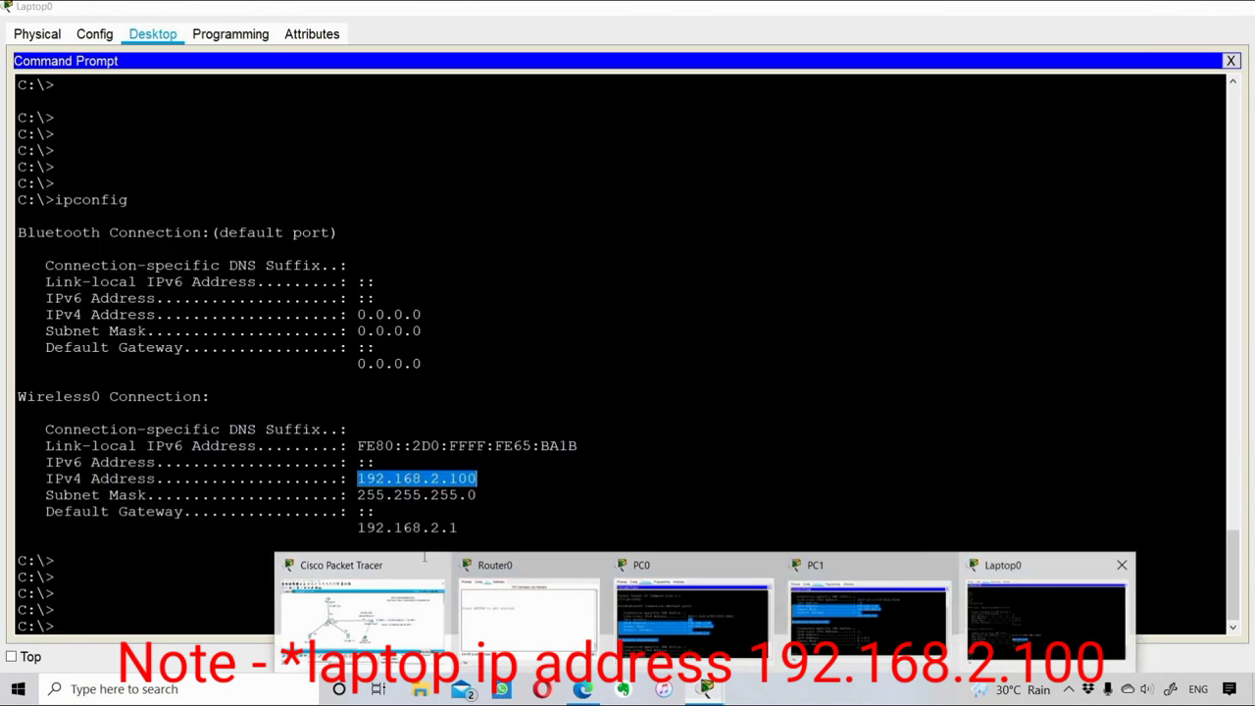
click(1051, 618)
scroll(482, 559, down, 4)
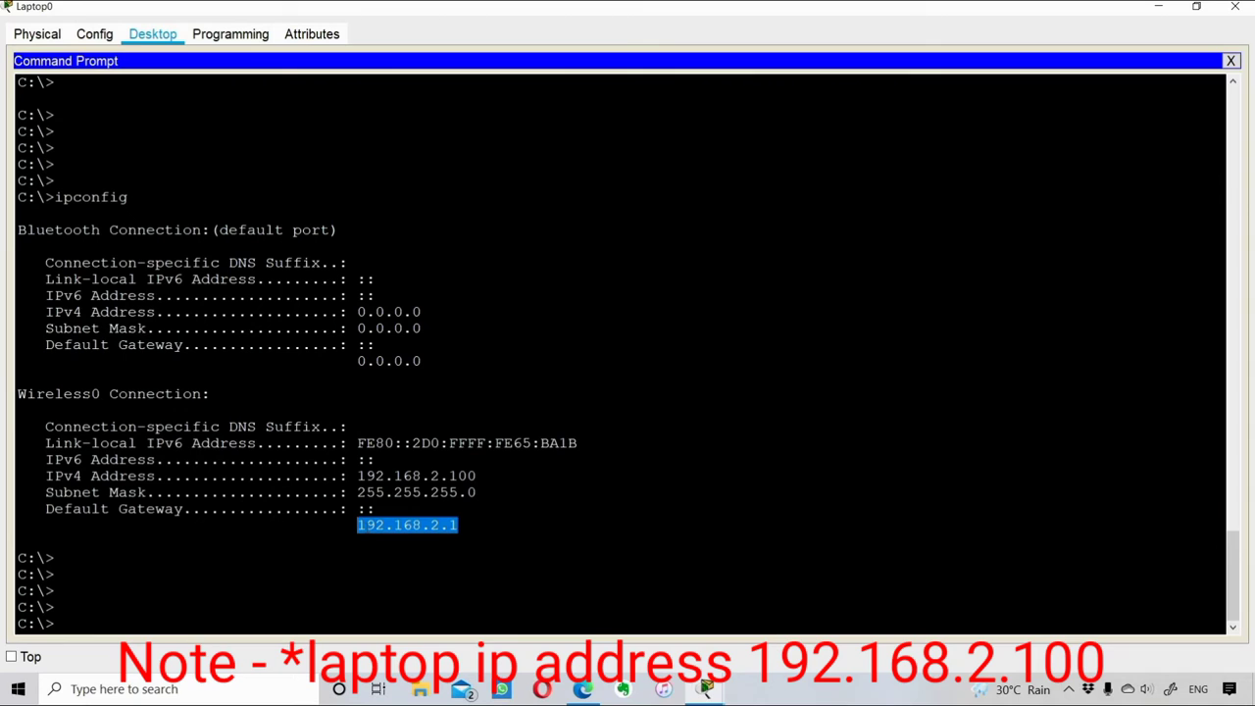
right_click(369, 532)
click(401, 539)
click(1160, 10)
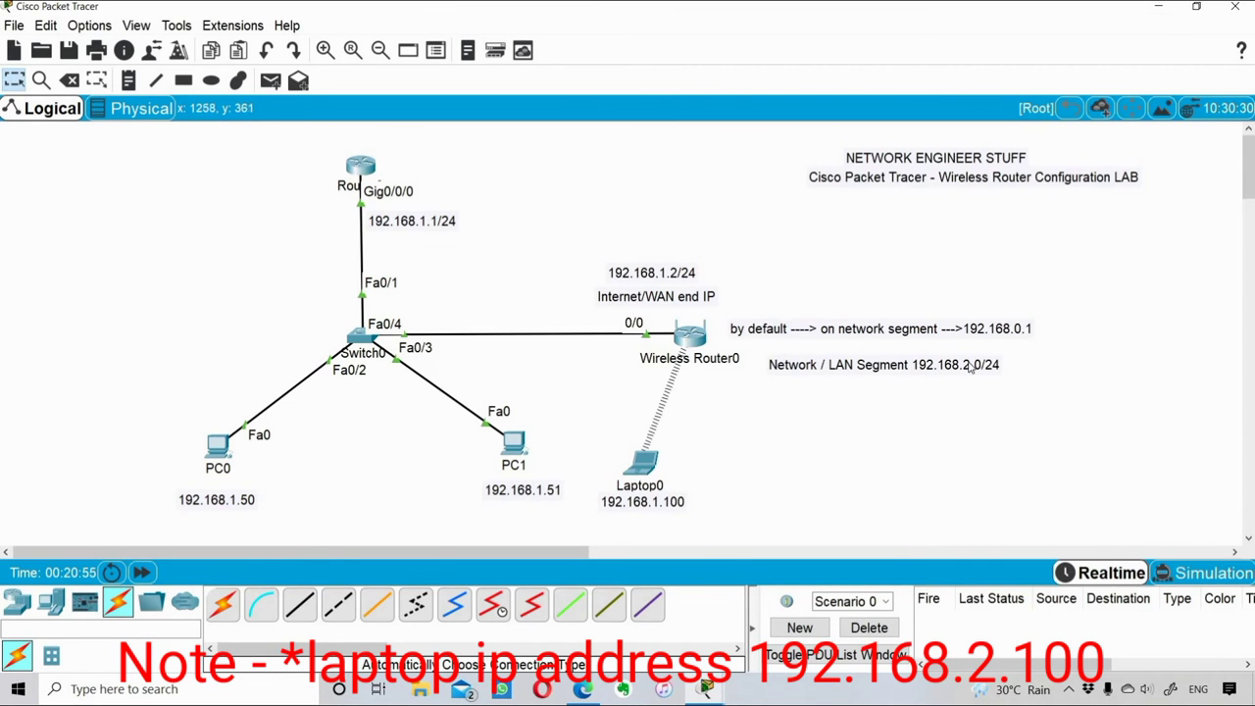
drag(918, 338, 1247, 556)
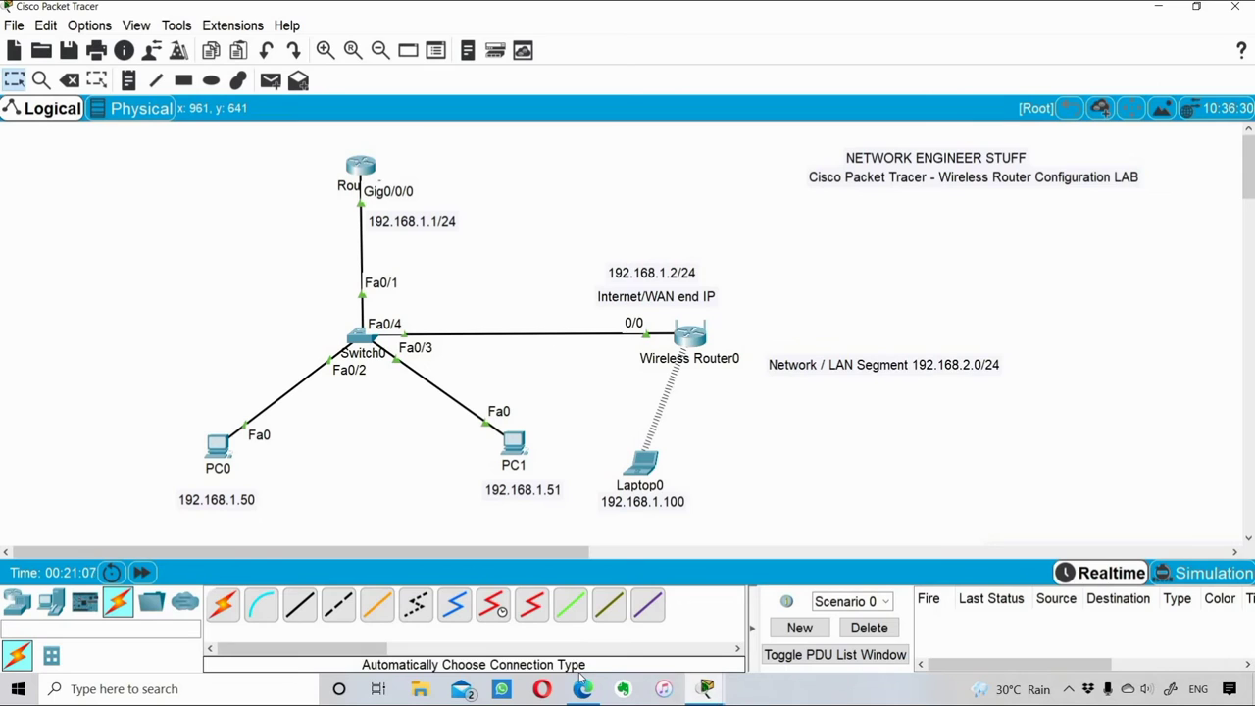
Close Laptop0's command prompt and load the wireless router's address 192.168.2.1 in its web browser
mouse_move(706, 689)
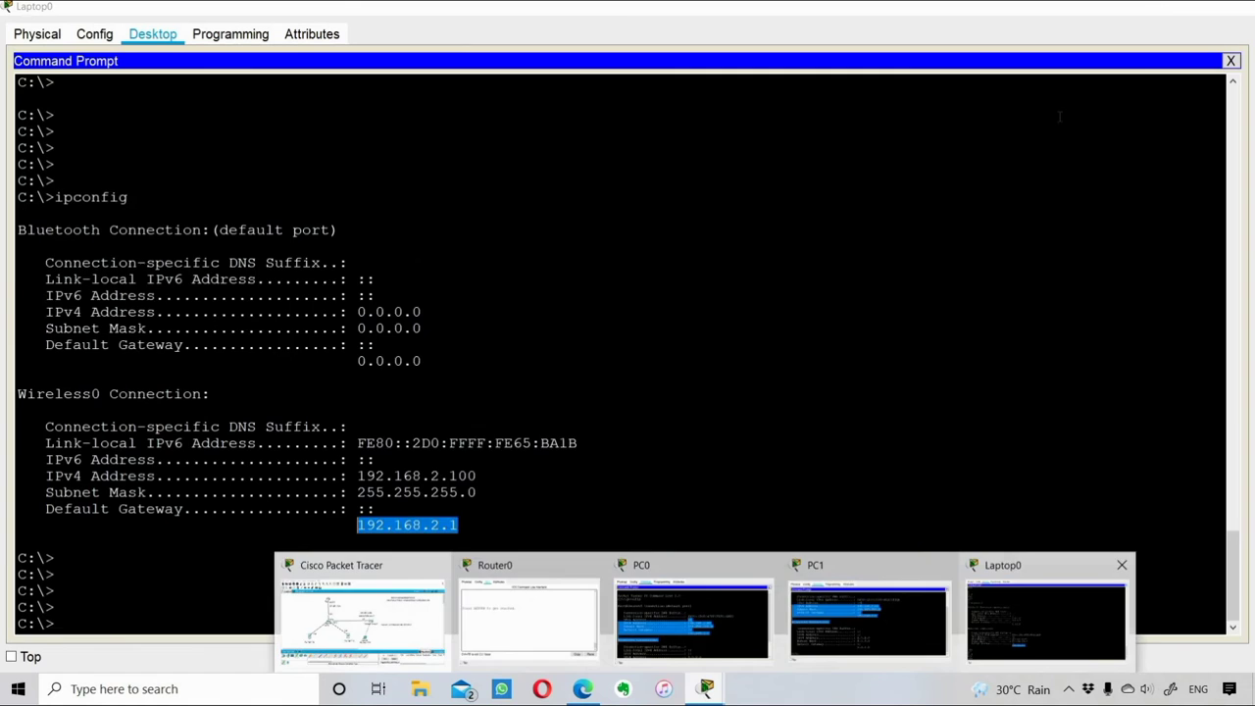
click(1039, 619)
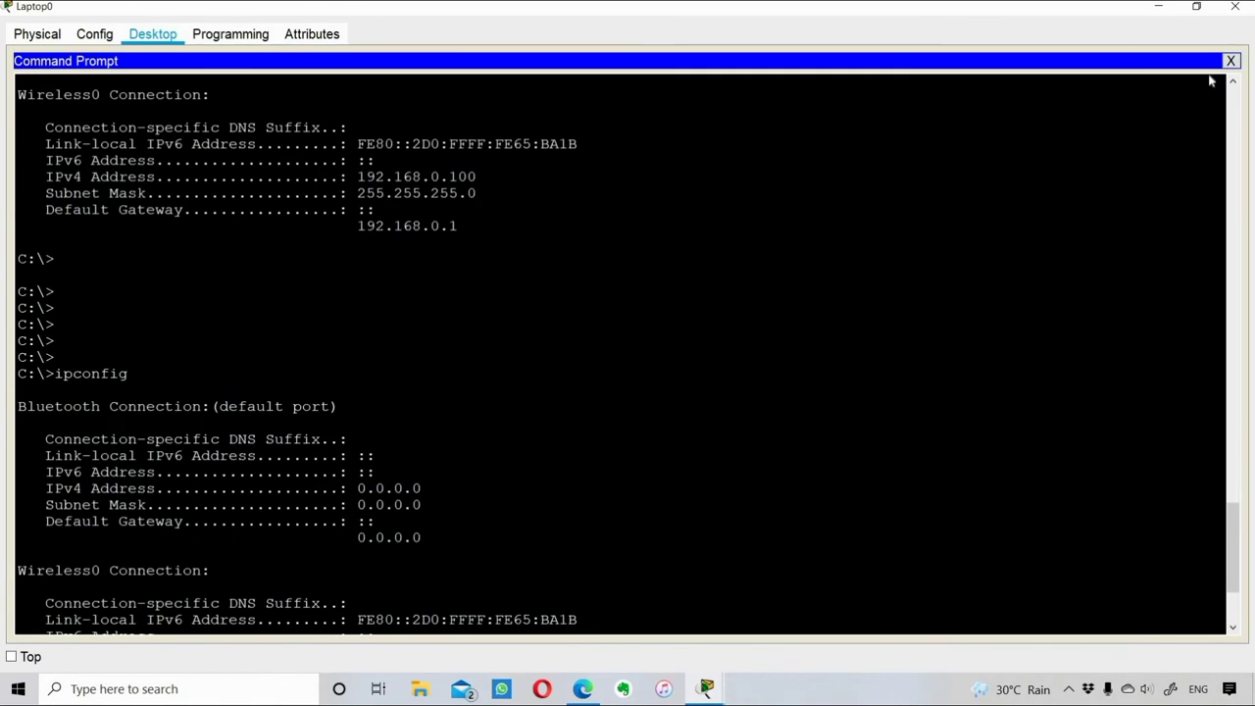
click(1230, 61)
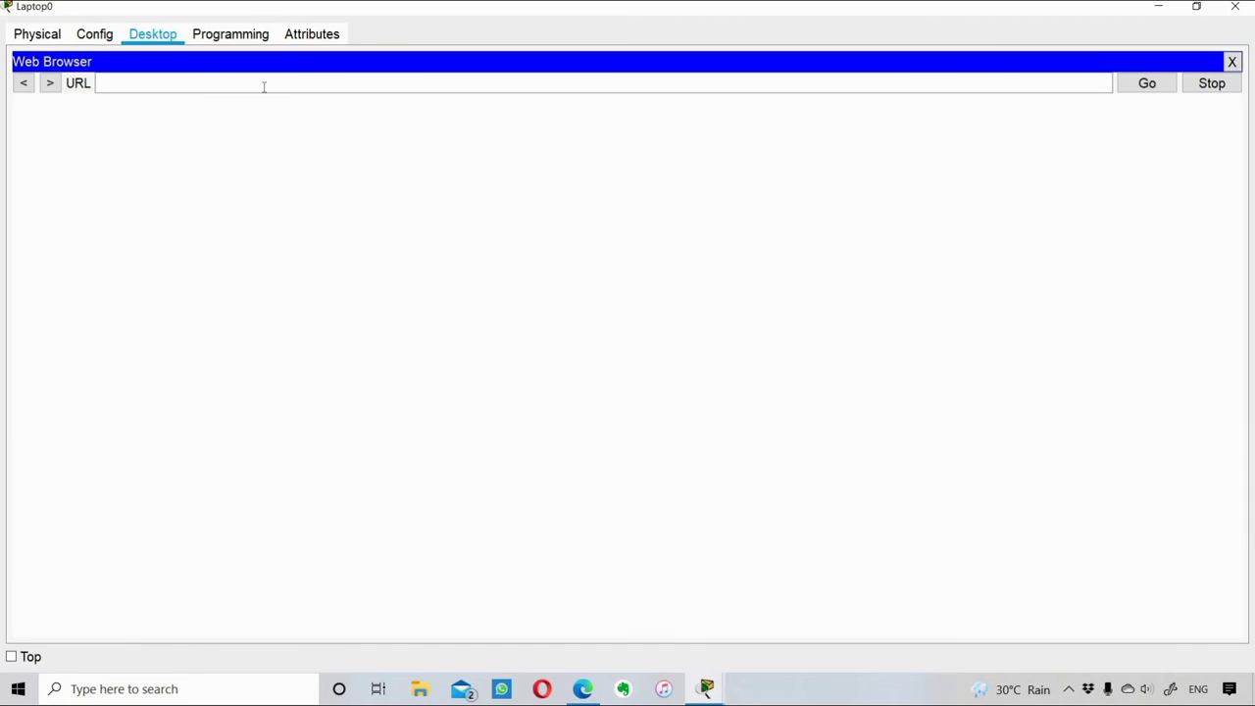
click(194, 85)
text(192.168.2.1)
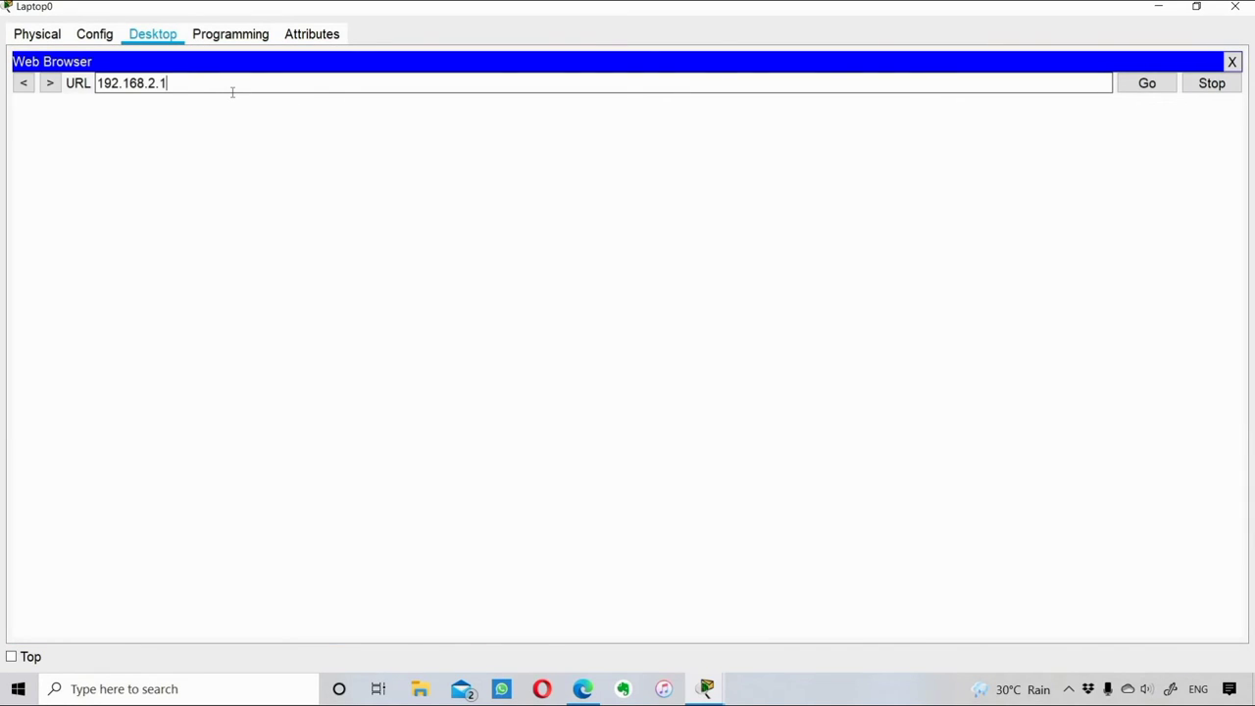
key(Return)
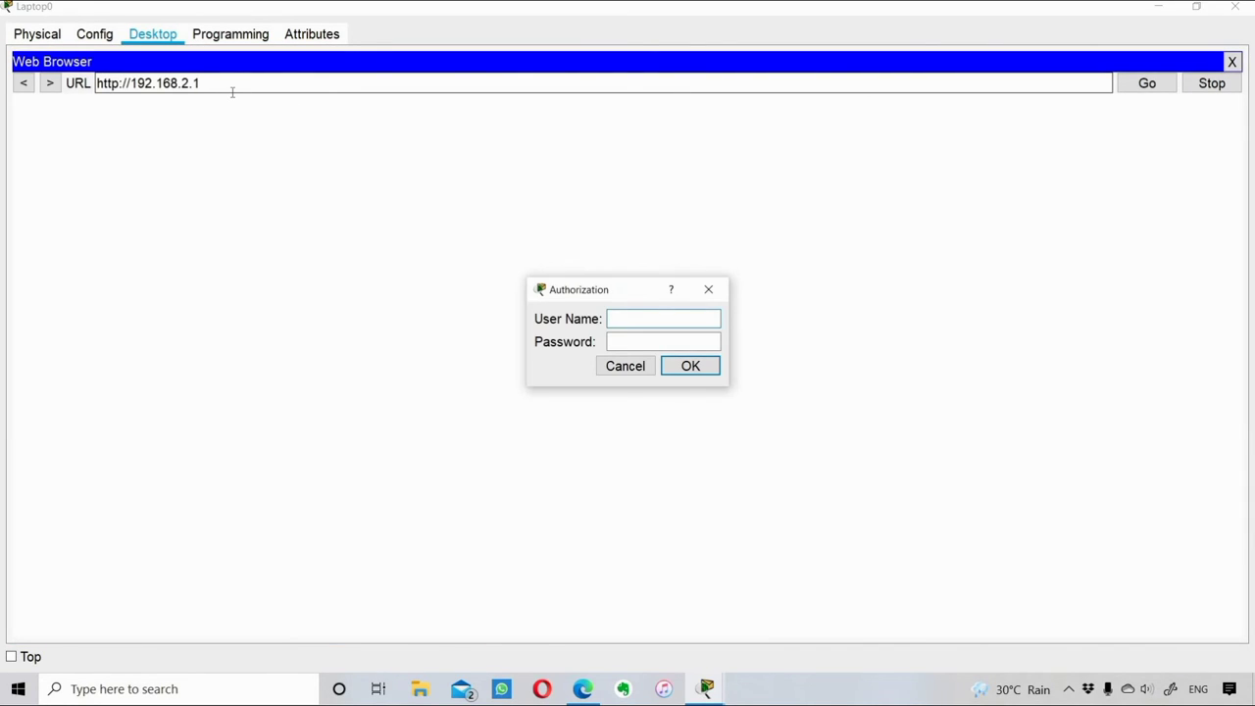
Sign in with the router's user name and password, check its internet, LAN and DHCP settings, and close the web browser
text(admin)
key(Tab)
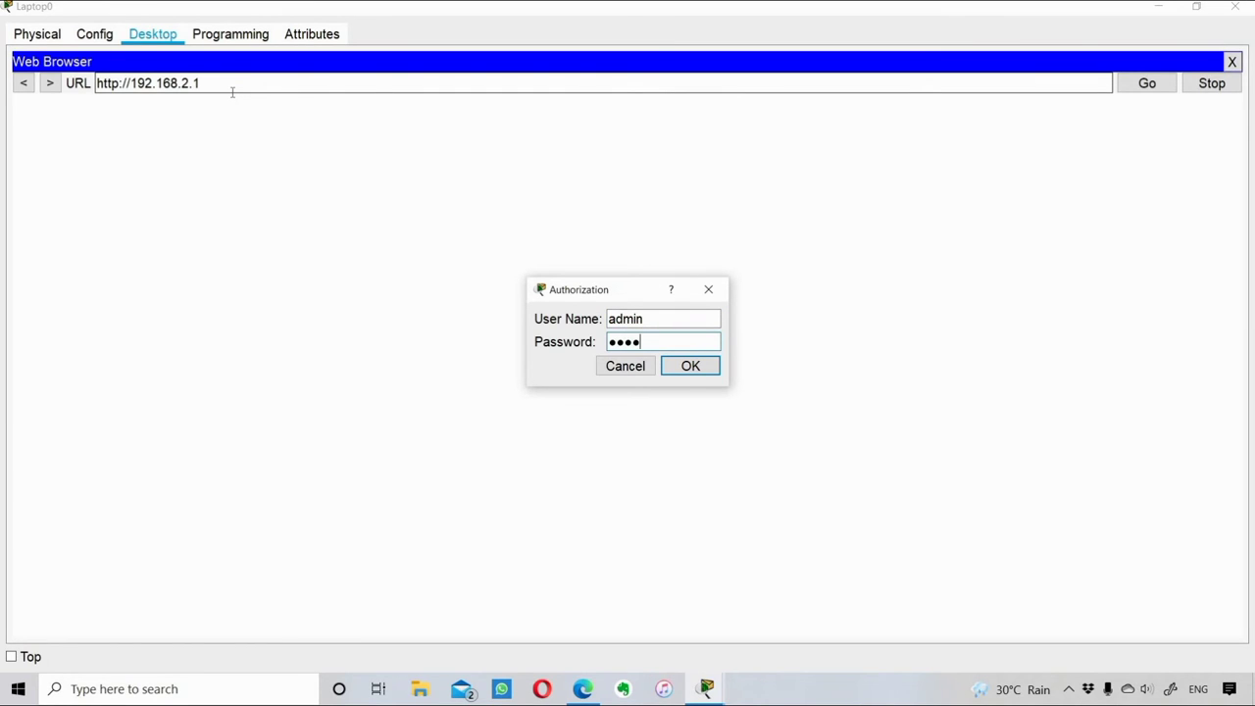
key(Return)
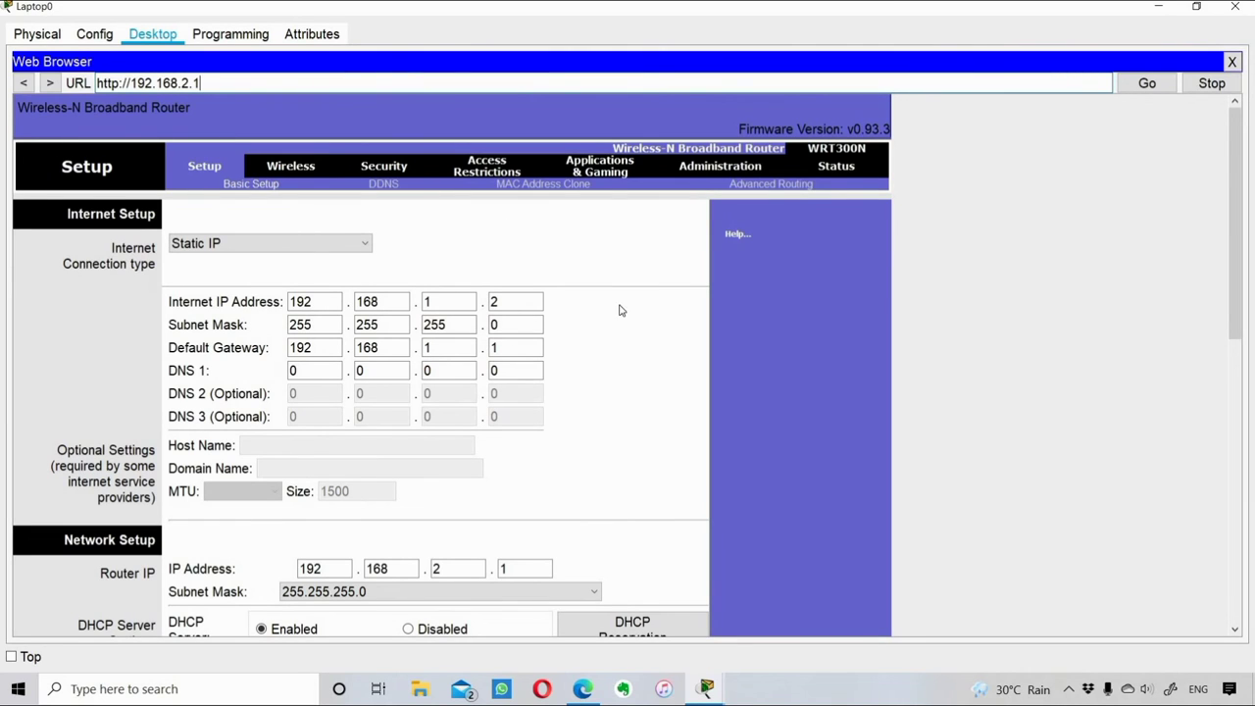
drag(1234, 269, 1234, 328)
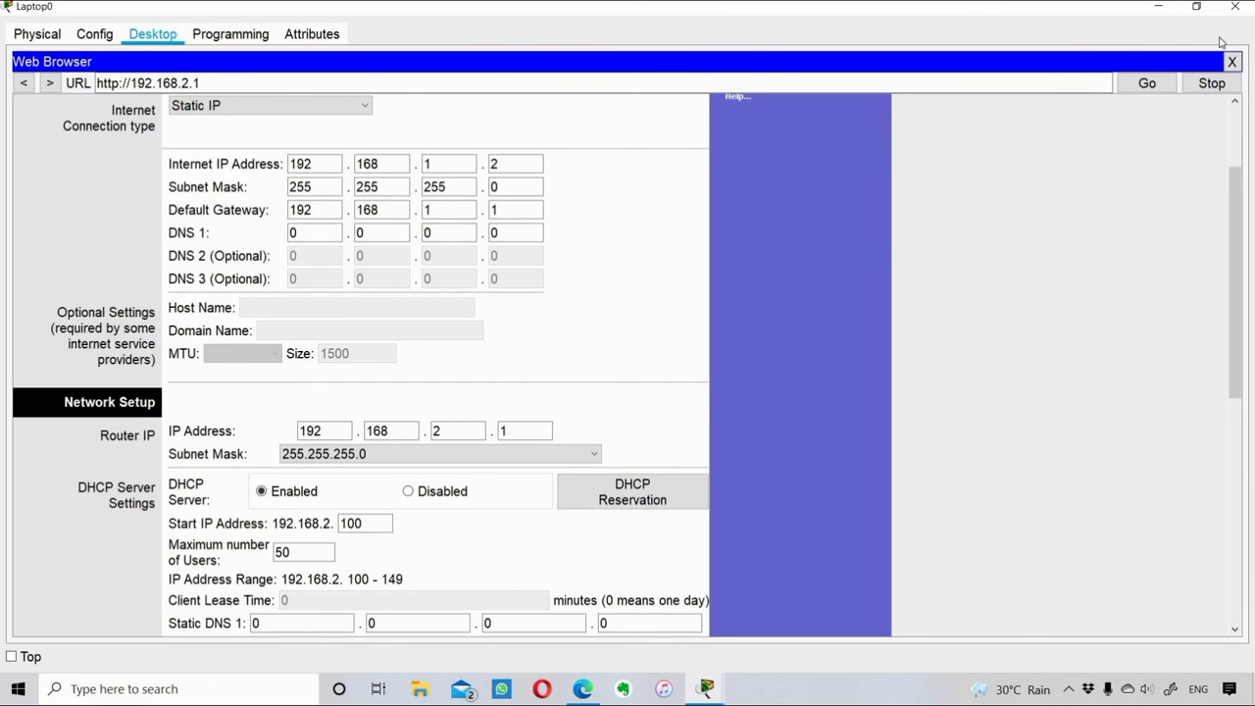
click(1233, 60)
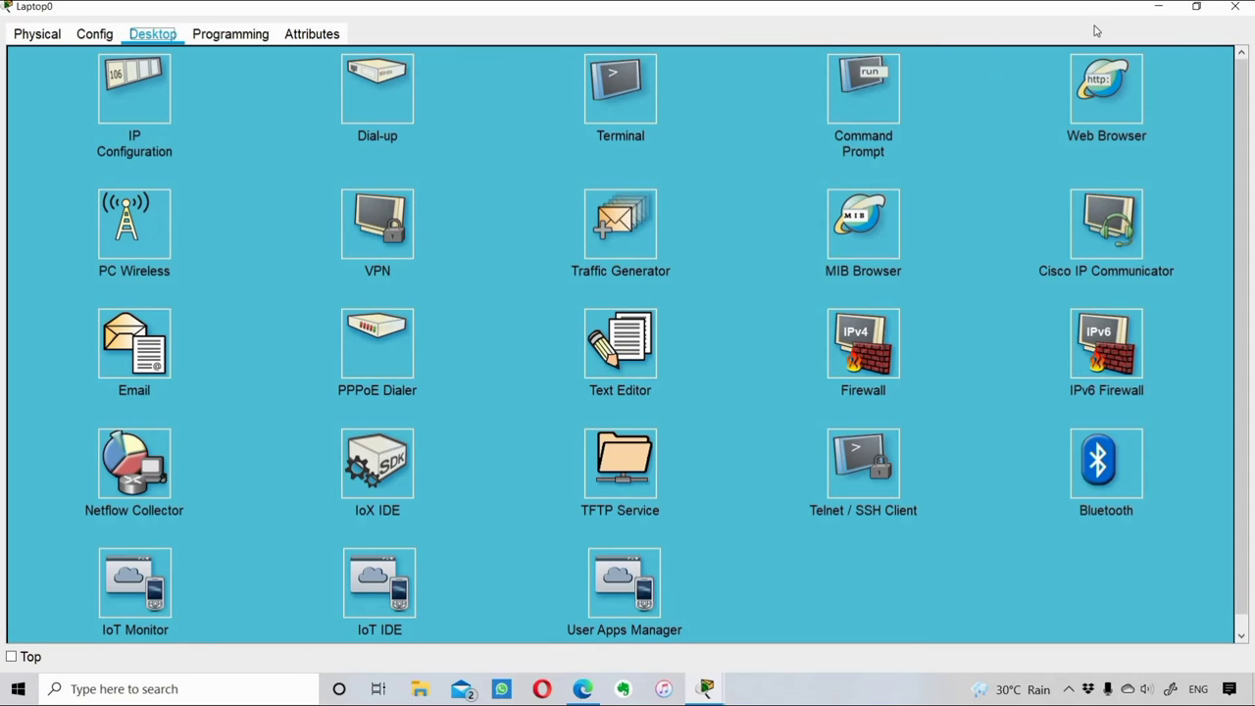
Restore Laptop0's window to a smaller size and place it so PC0 and its address stay visible in the topology
click(1196, 7)
drag(494, 187, 825, 461)
drag(805, 530, 797, 540)
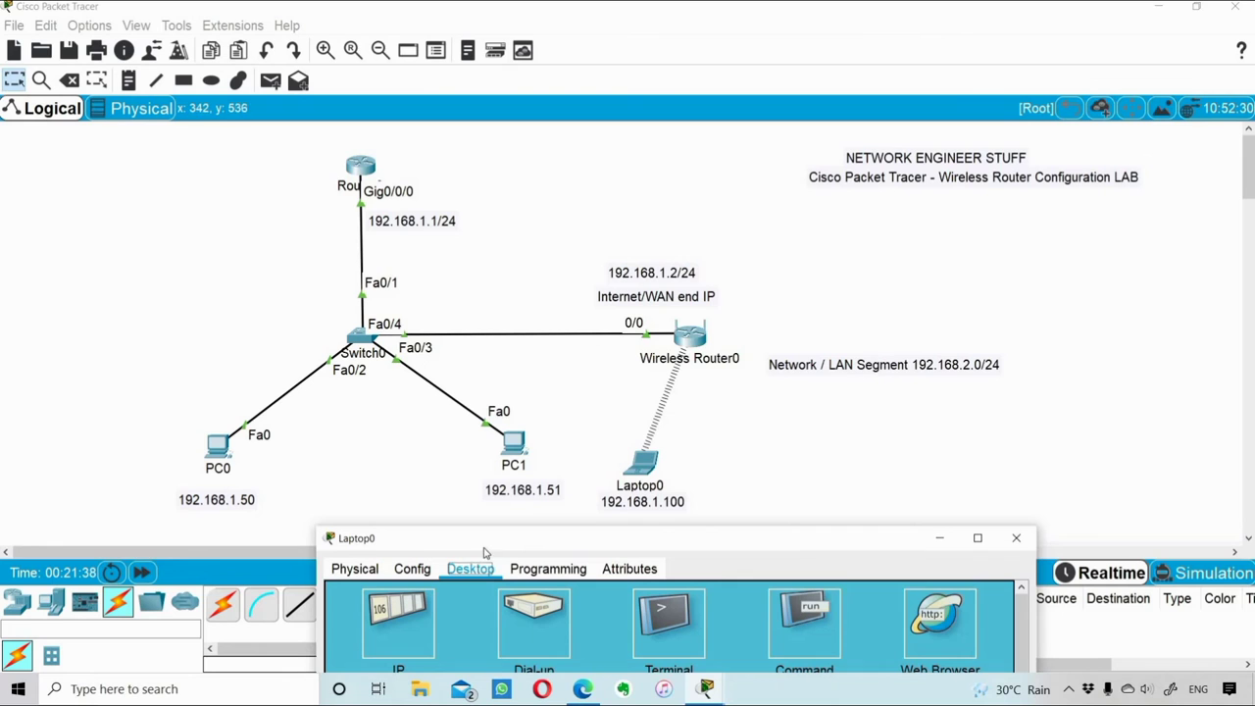
drag(486, 544, 632, 321)
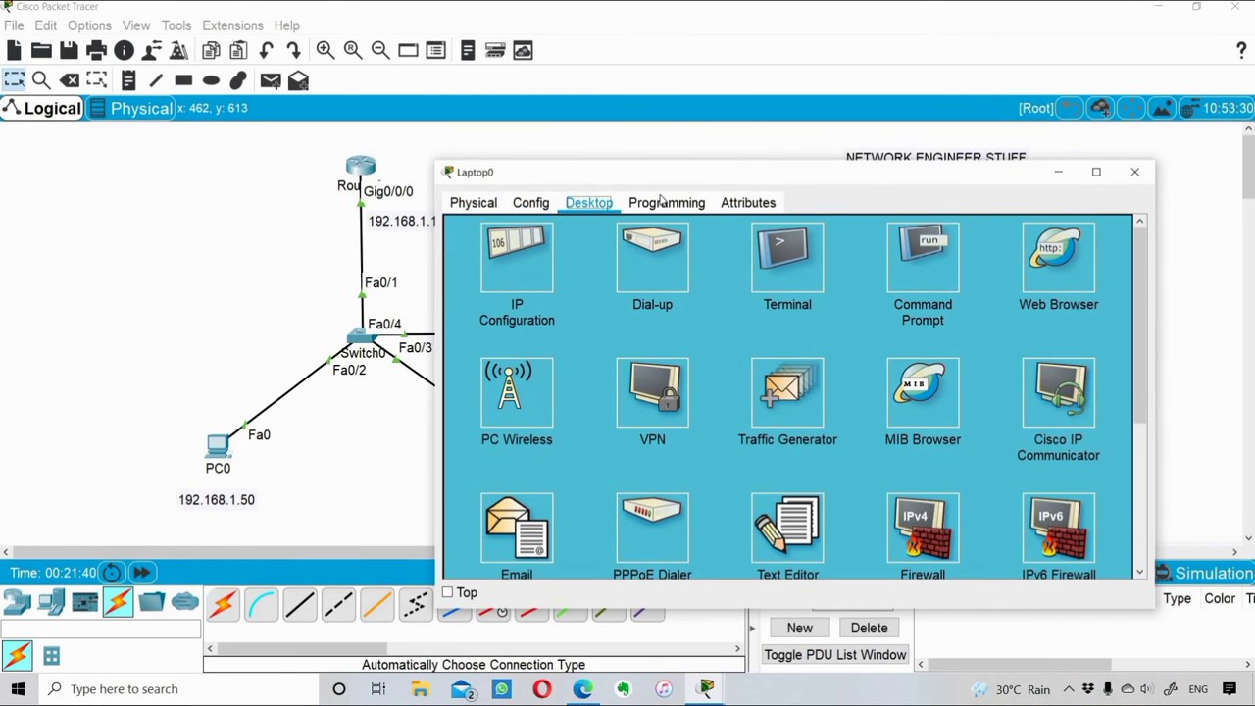
Open Laptop0's command prompt, ping PC0 at 192.168.1.50 and review the replies
click(939, 282)
scroll(730, 385, down, 3)
scroll(731, 385, down, 10)
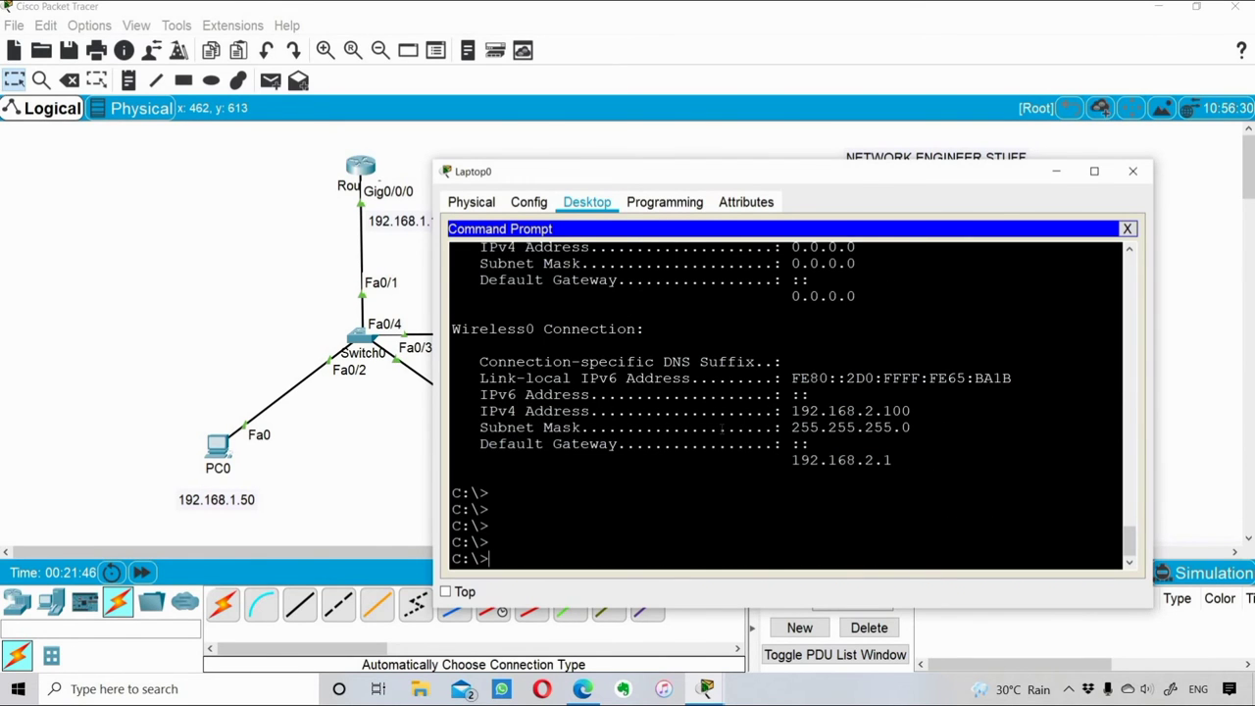
text(ping 192.168.1.)
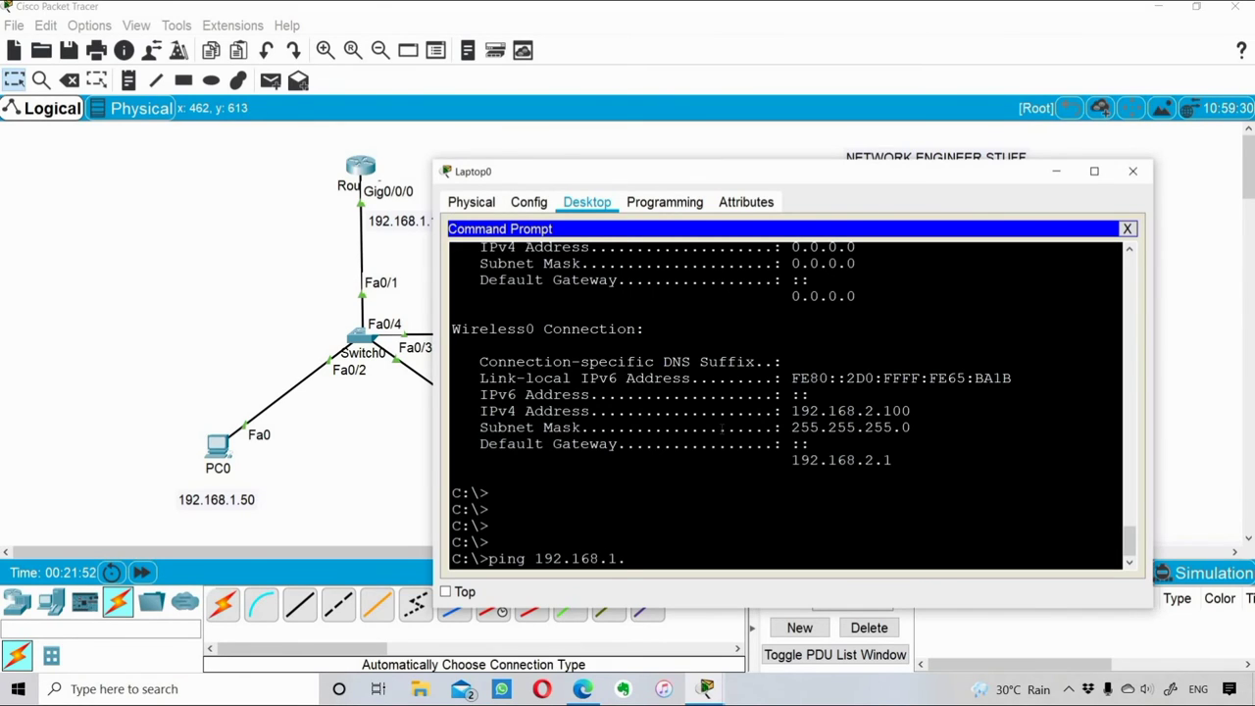
text(50)
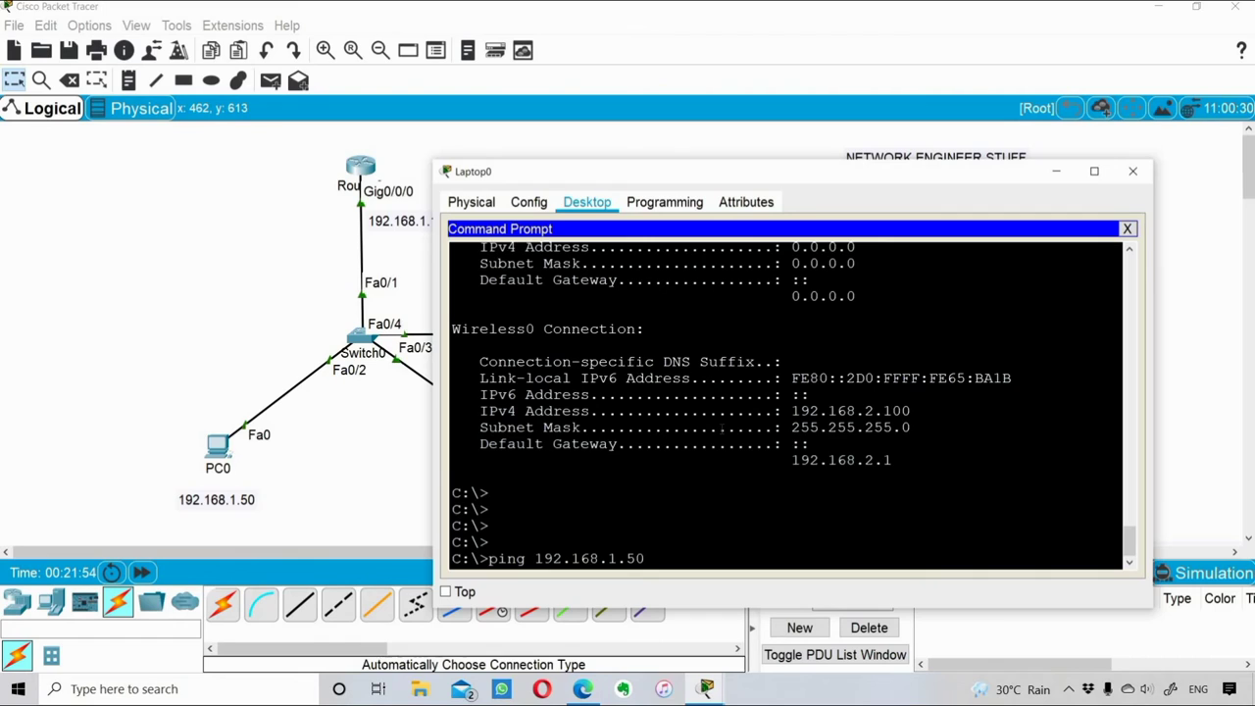
key(Return)
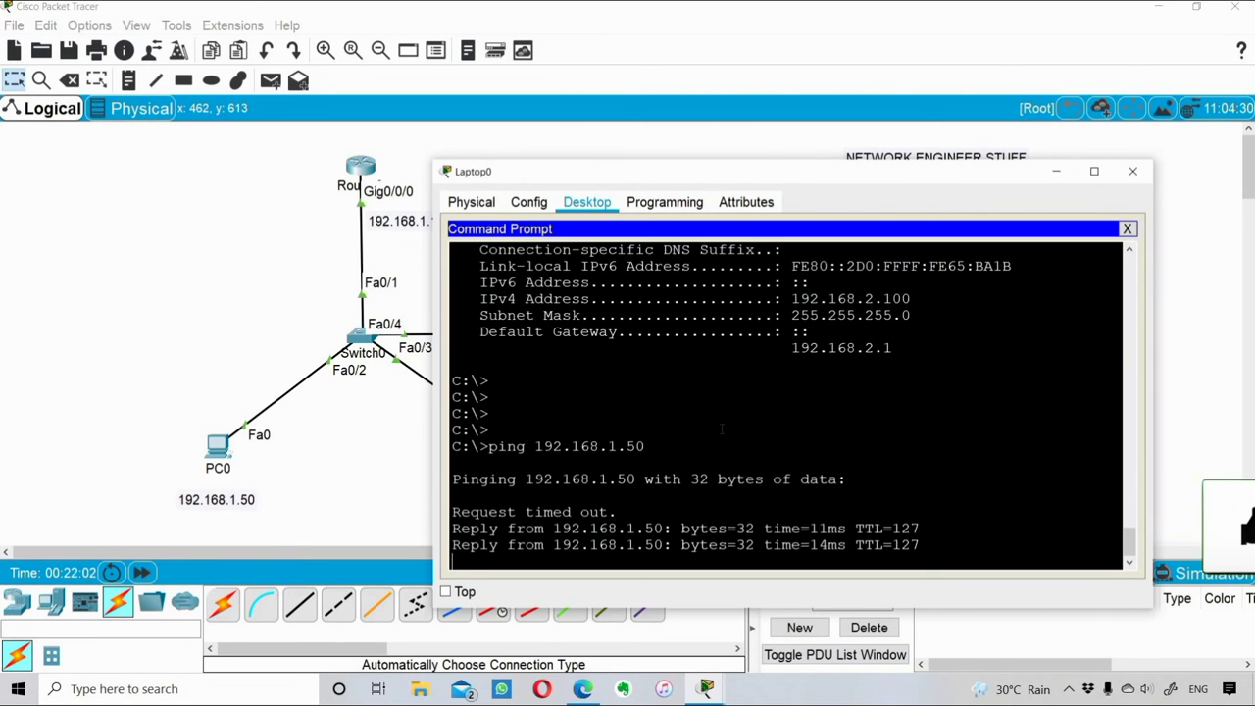
drag(553, 413, 793, 512)
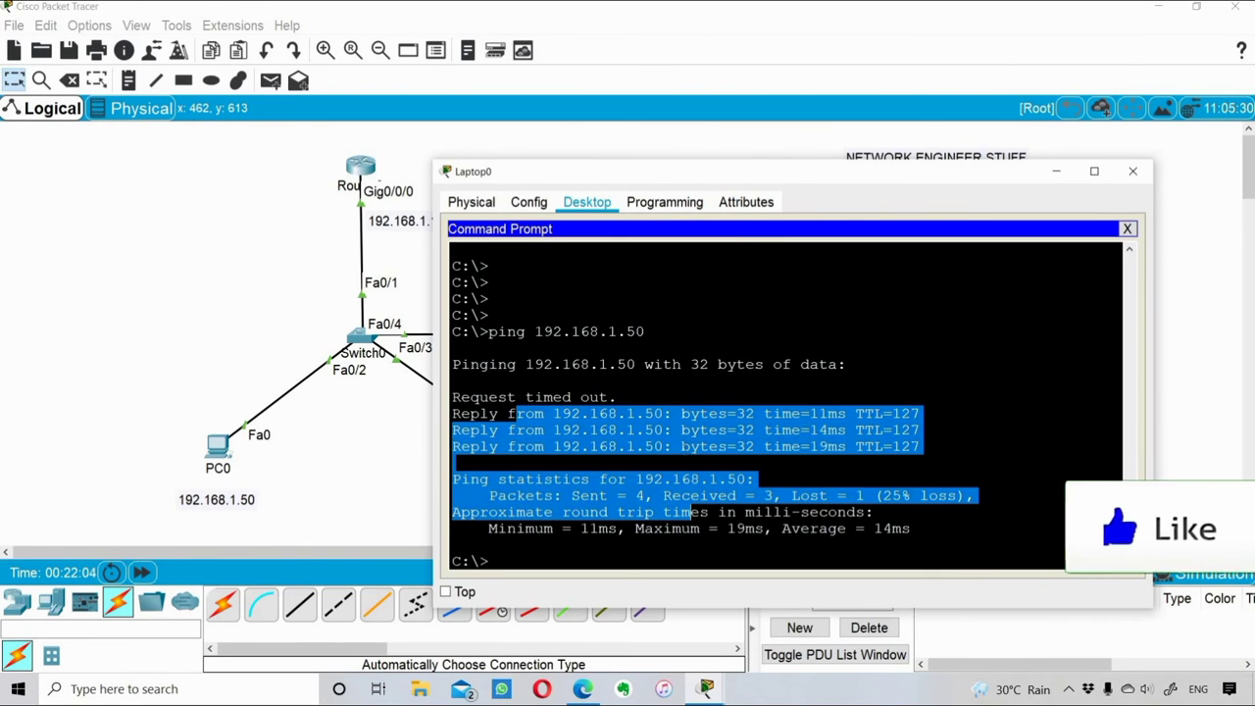
click(681, 446)
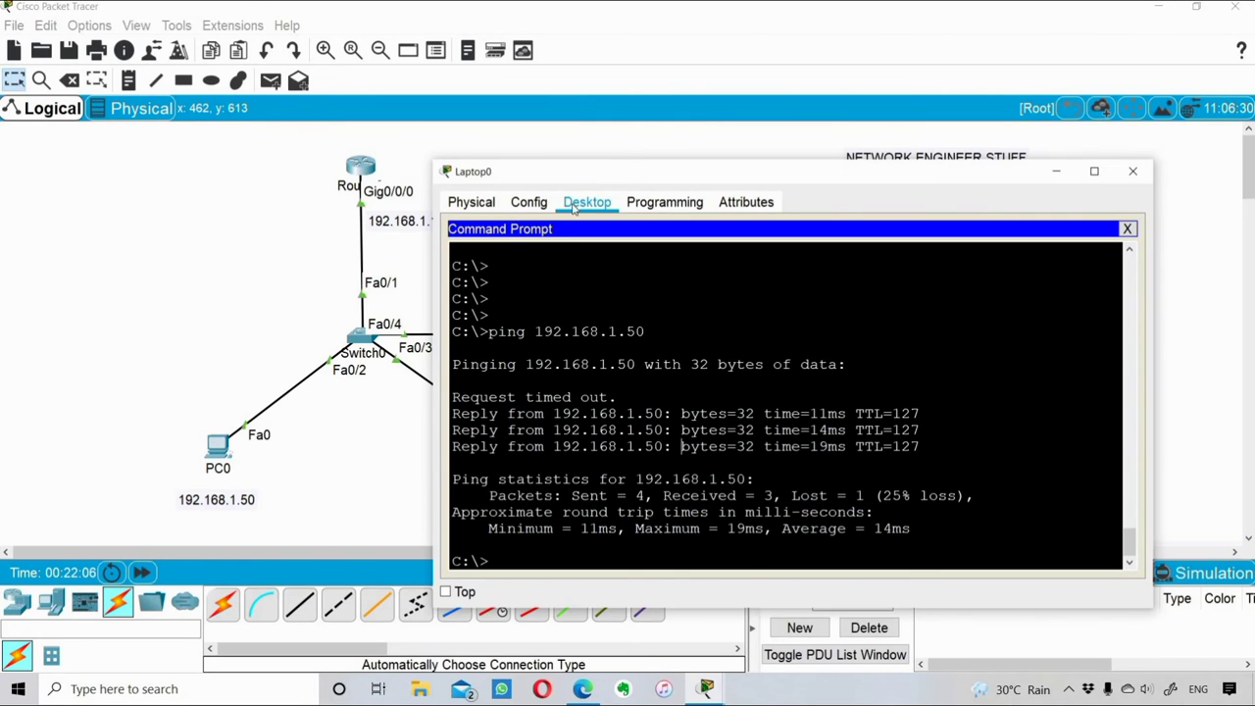
Uncover PC1 in the topology, ping it at 192.168.1.51 from Laptop0 and move the laptop's window clear of the wireless router
drag(623, 172, 788, 174)
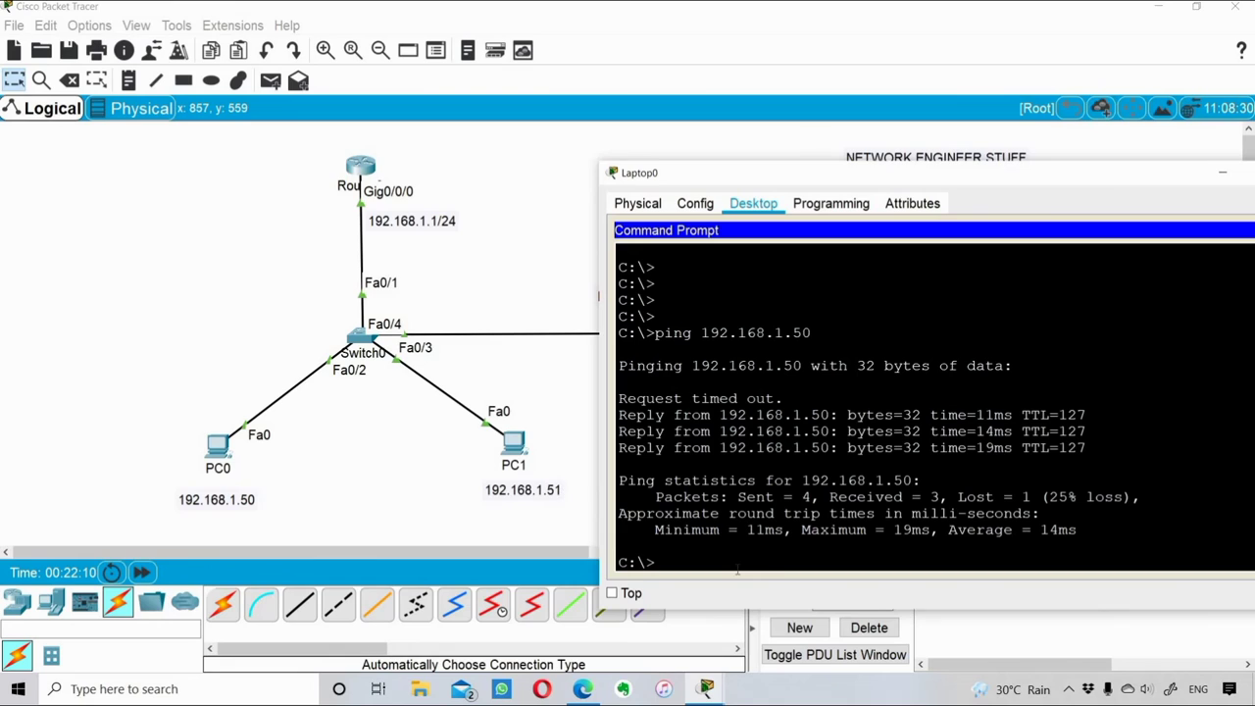
key(Up)
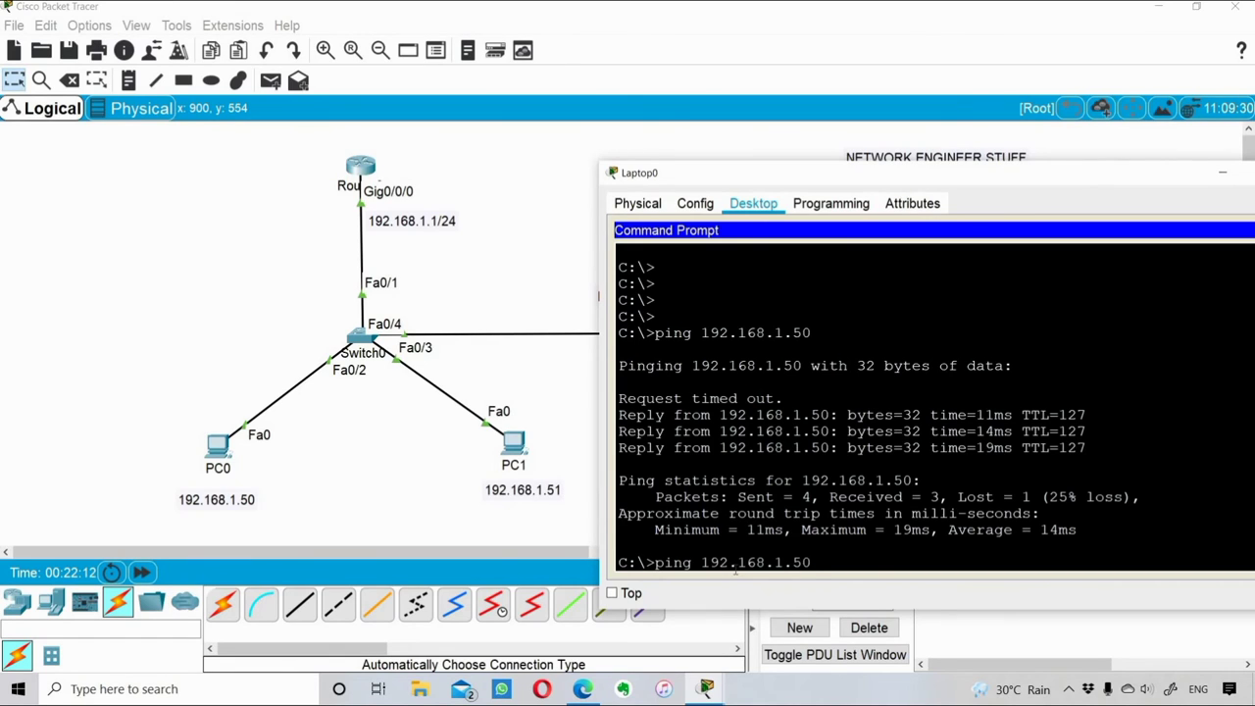
key(BackSpace)
text(1)
key(Return)
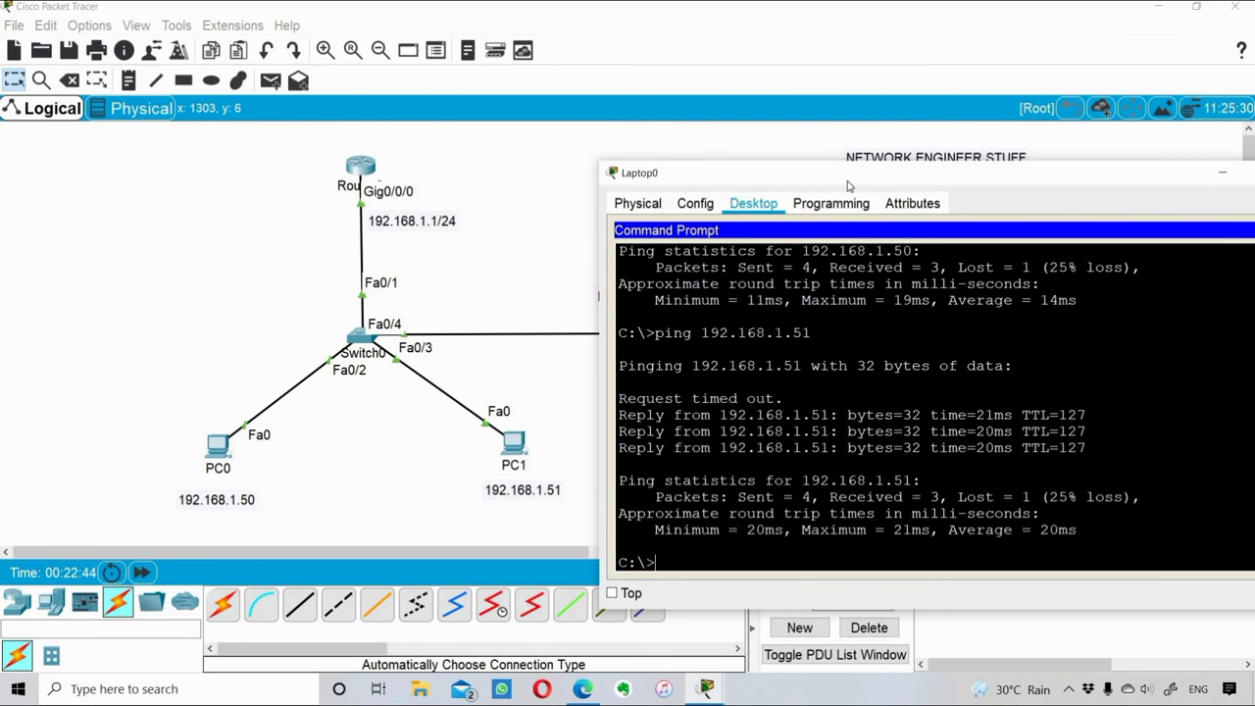
drag(833, 232, 991, 177)
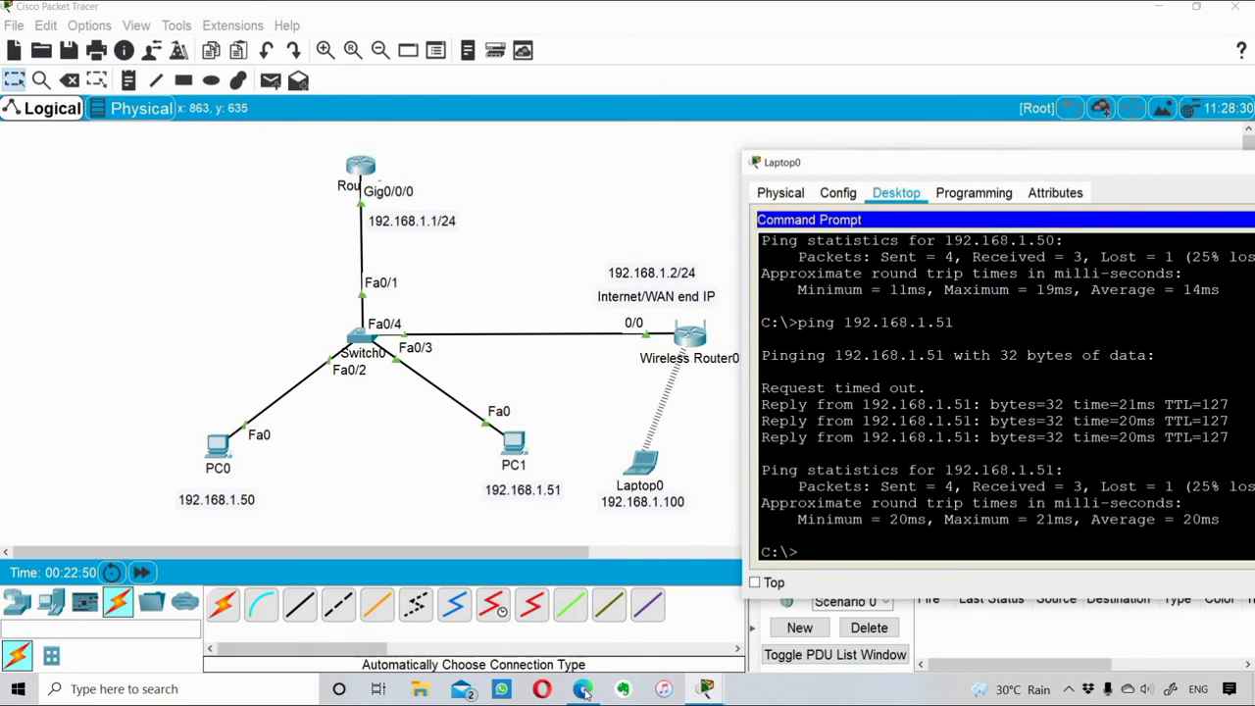
Switch to Microsoft Edge and select the URL of the Cisco Packet Tracer wireless router blog post
key(alt+Tab)
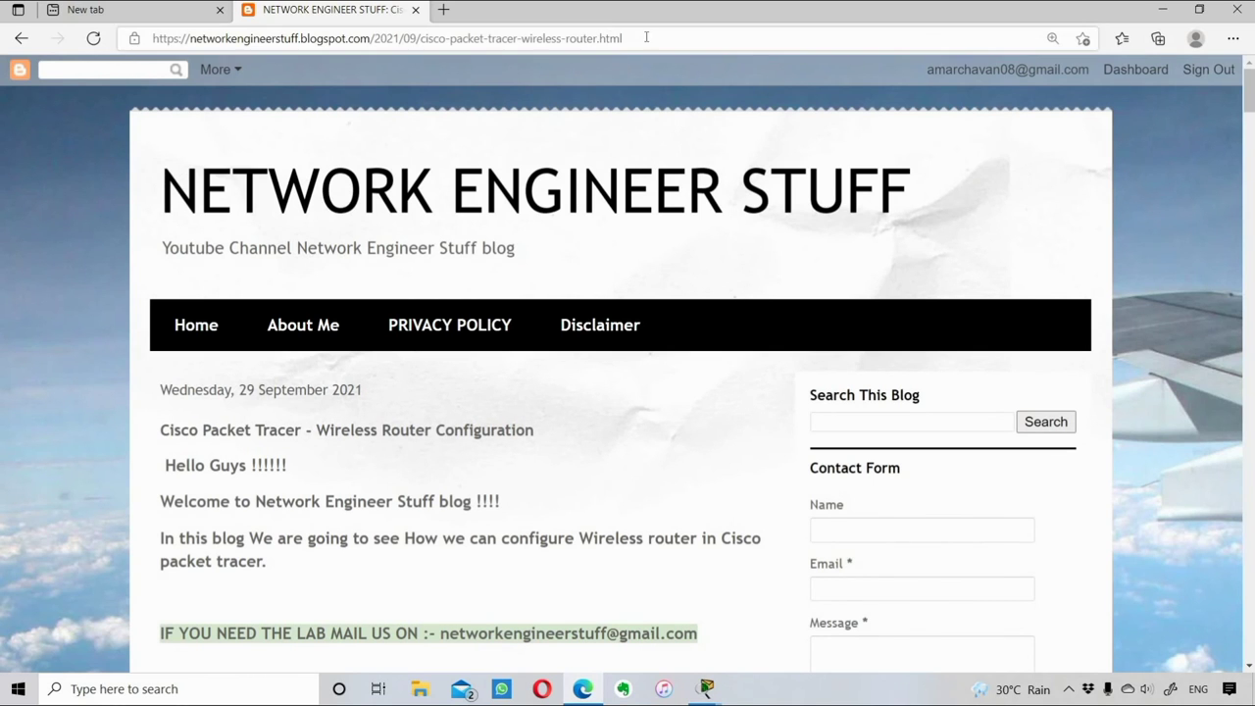
click(217, 37)
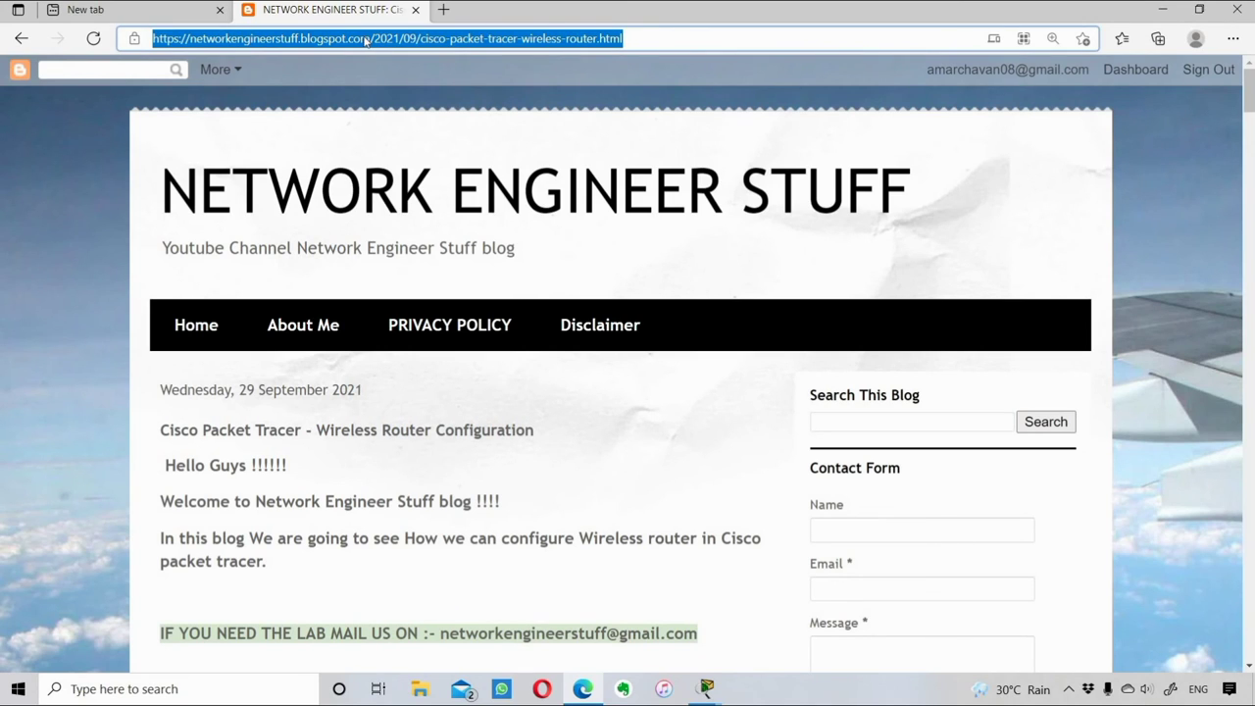
Highlight the blog's base address in the URL, and the line on the page giving the contact e-mail for requesting the lab
drag(373, 37, 152, 38)
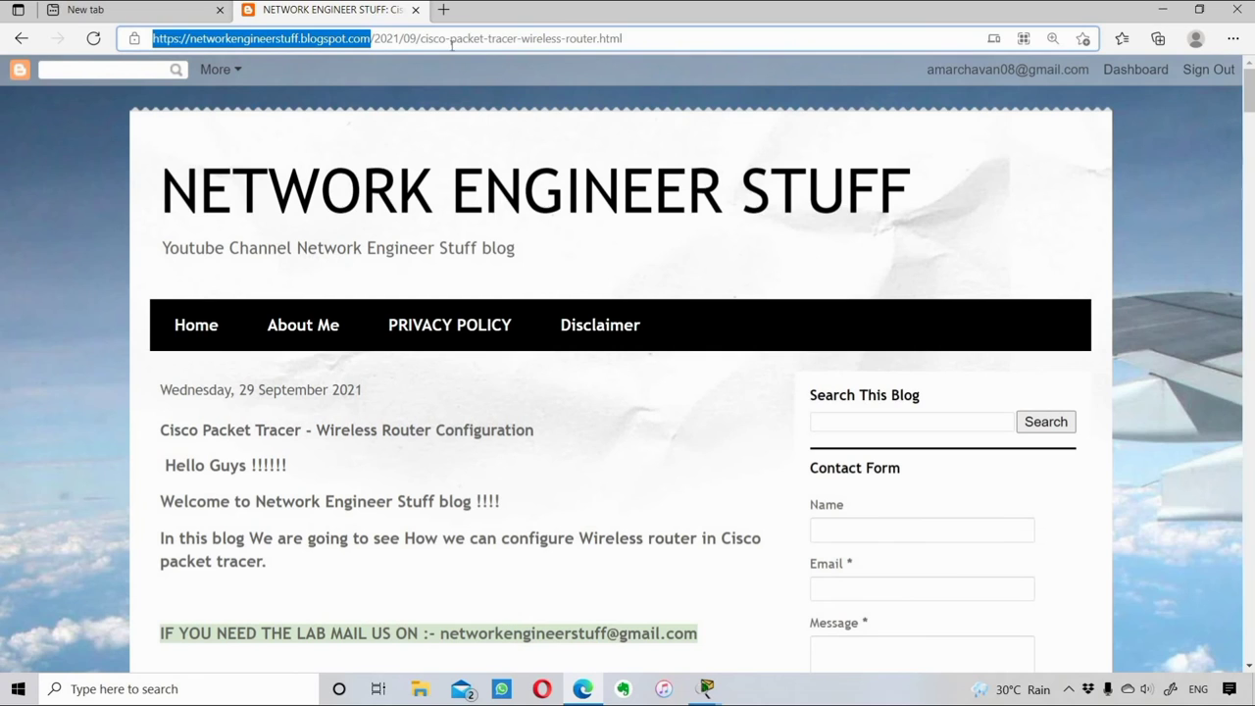
click(125, 482)
scroll(132, 451, down, 3)
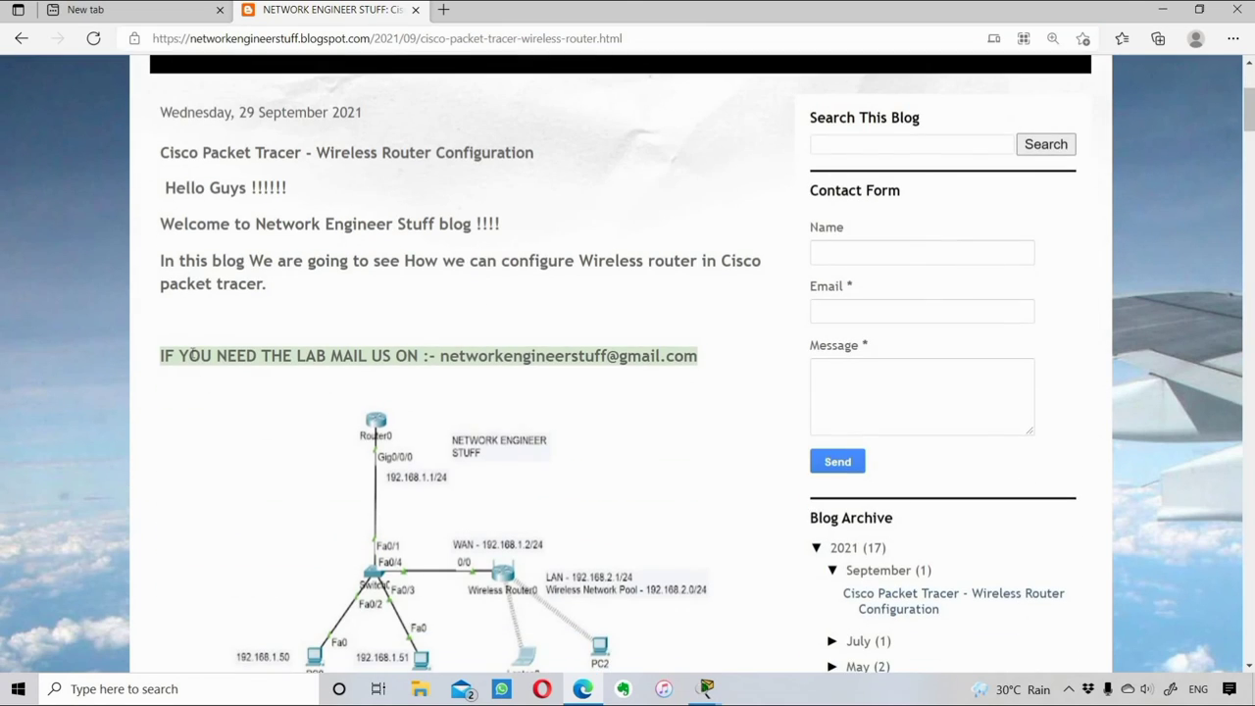
drag(175, 354, 708, 348)
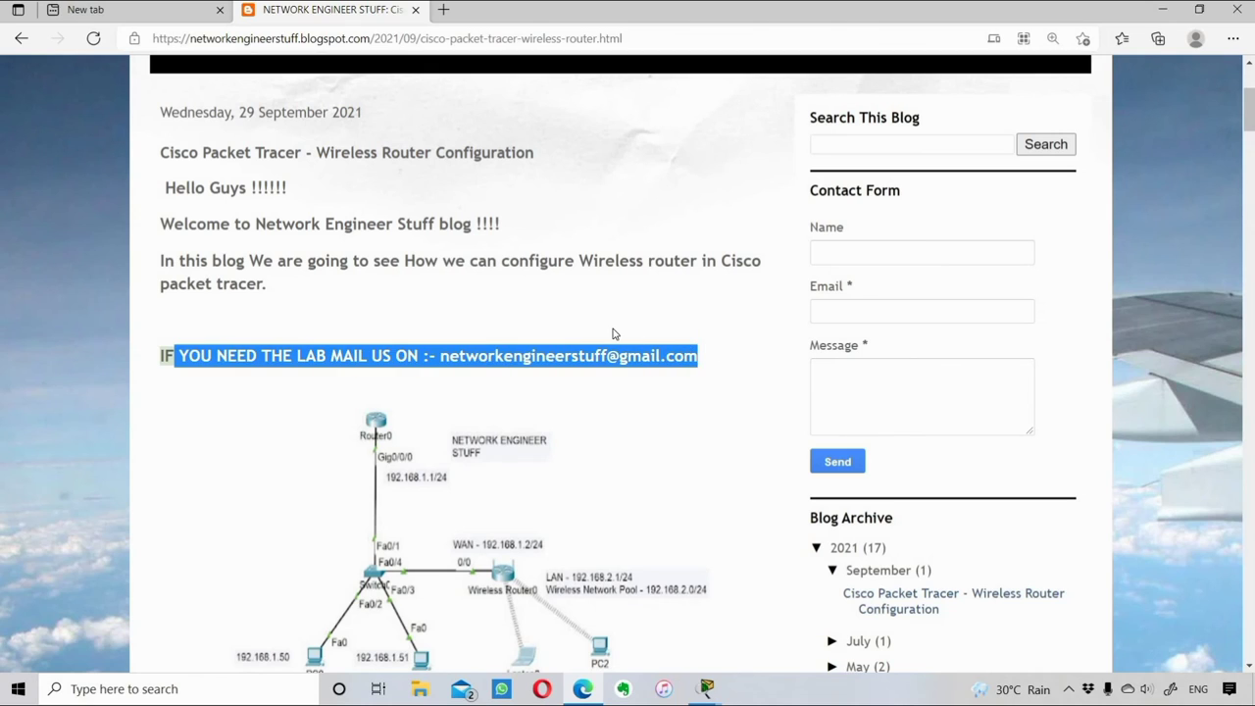
click(457, 364)
drag(437, 357, 698, 357)
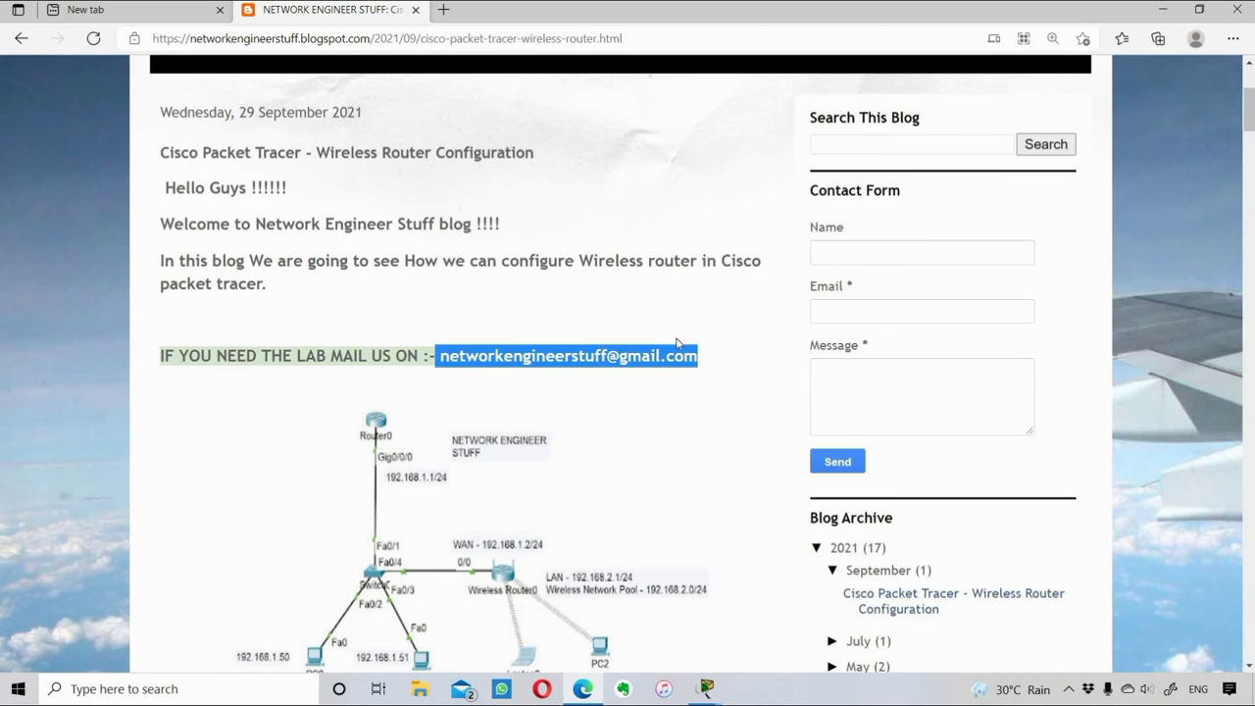
click(645, 324)
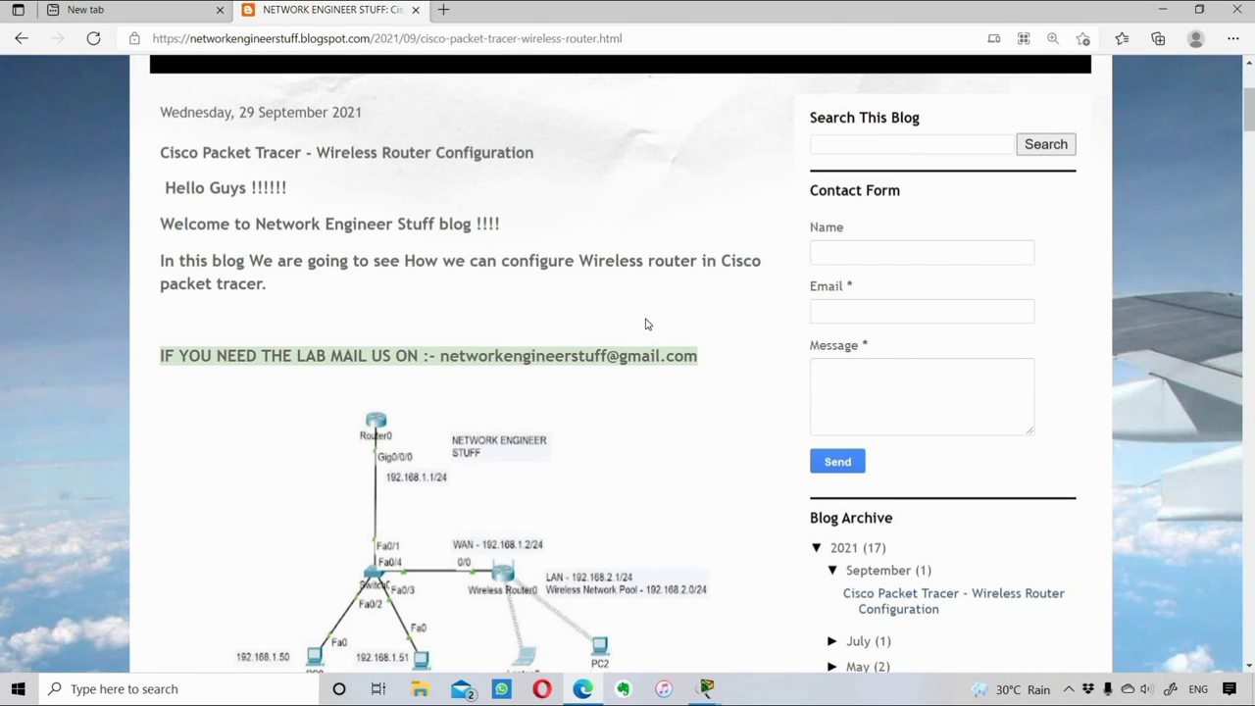
Review the blog post's topology diagram and highlight the router configuration commands below it
scroll(645, 324, down, 3)
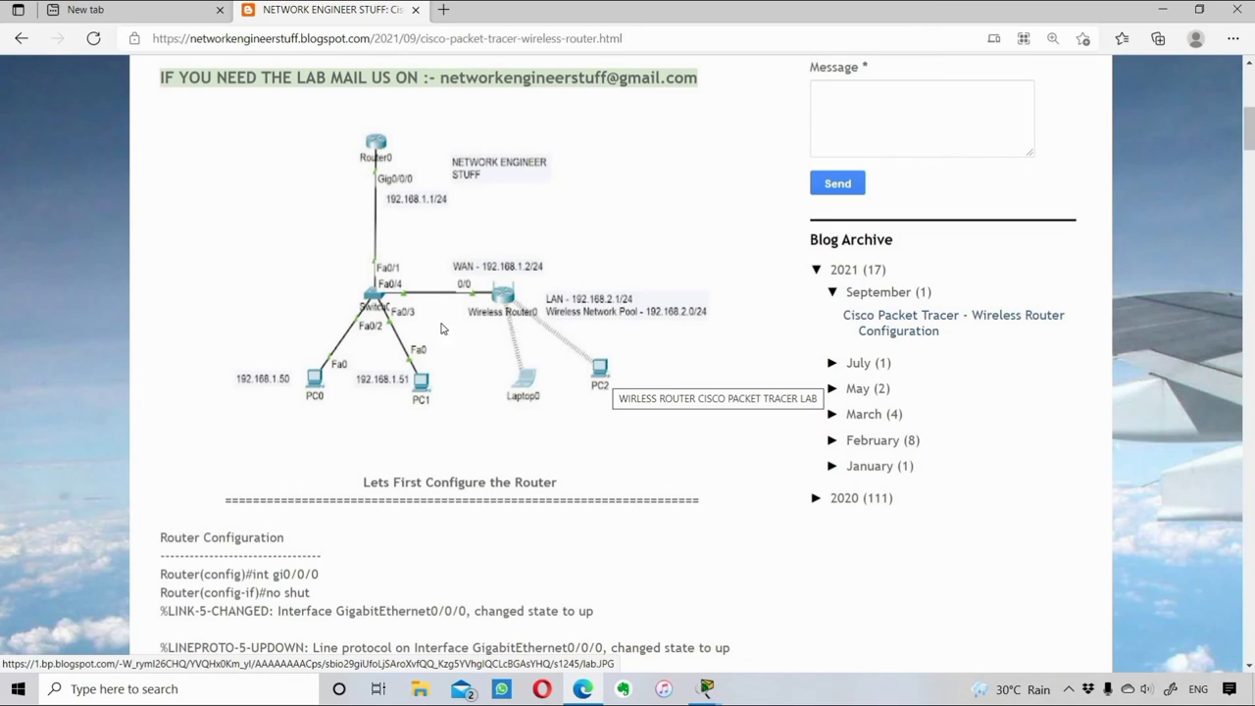
scroll(603, 381, down, 2)
drag(363, 296, 503, 546)
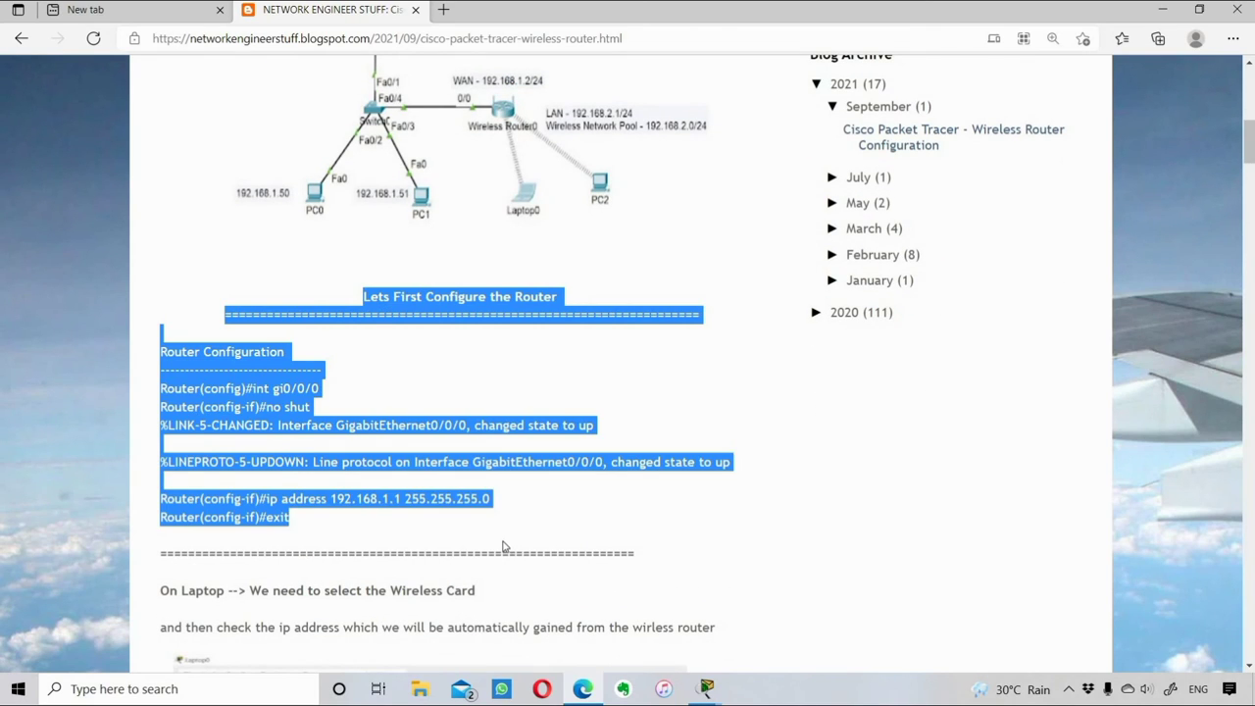
click(502, 546)
Examine the post's laptop IP check, WAN IP and LAN IP sections, and highlight the line about pinging PC0 and PC1
scroll(502, 541, down, 6)
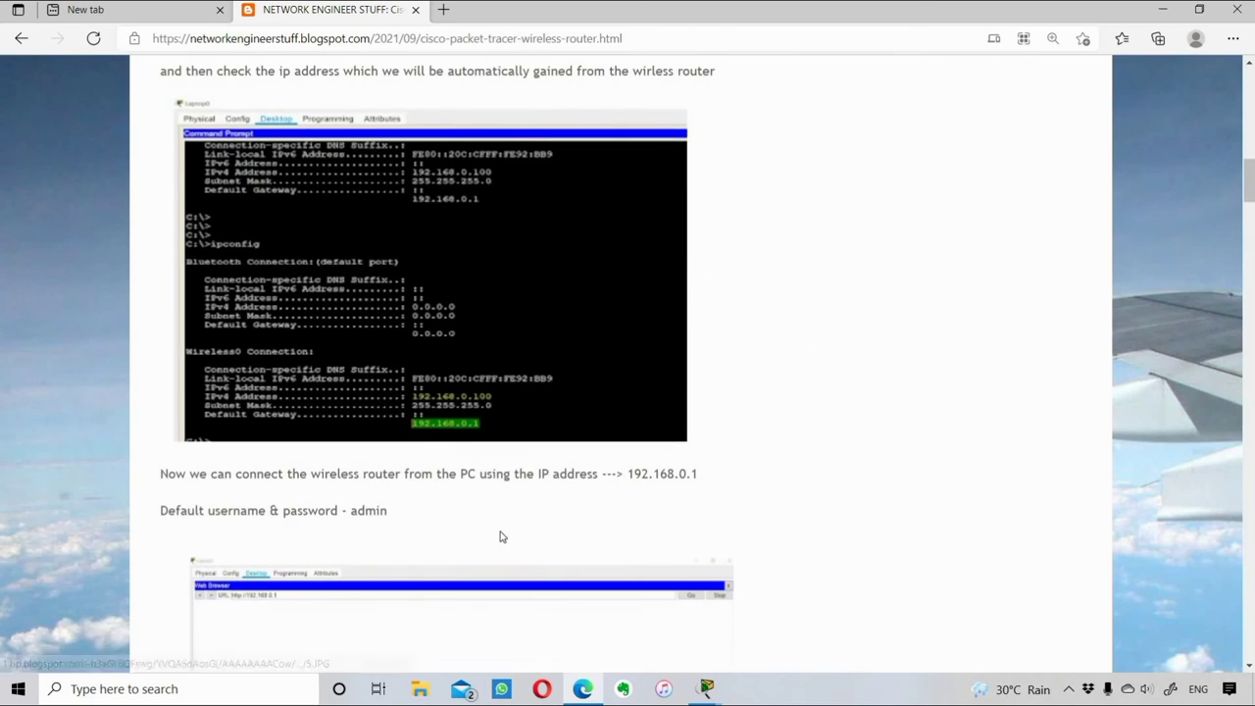
scroll(475, 273, up, 1)
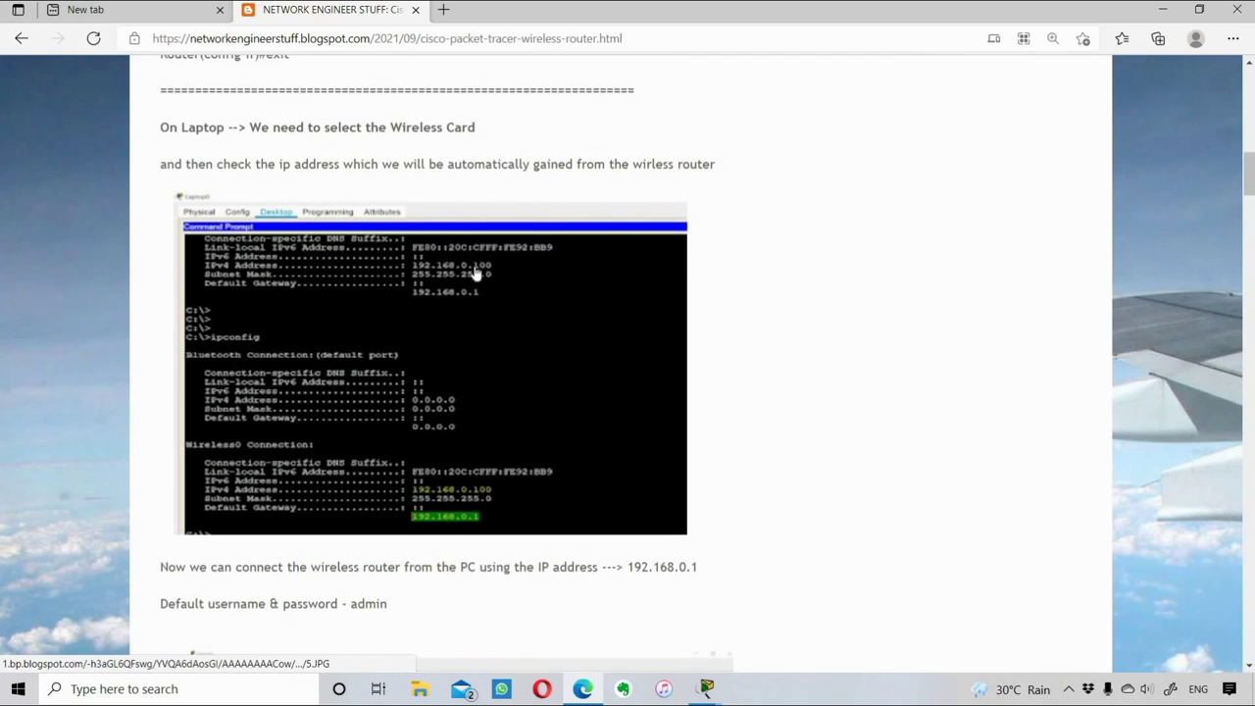
scroll(476, 273, down, 7)
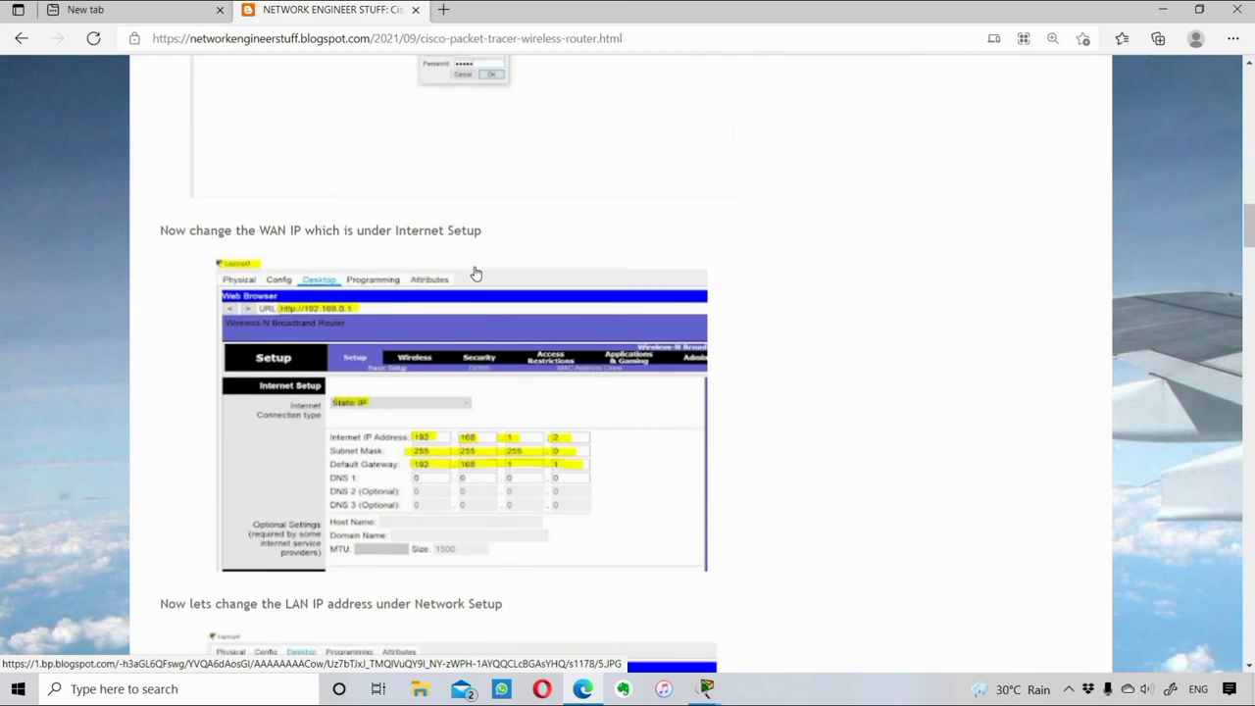
scroll(475, 272, down, 6)
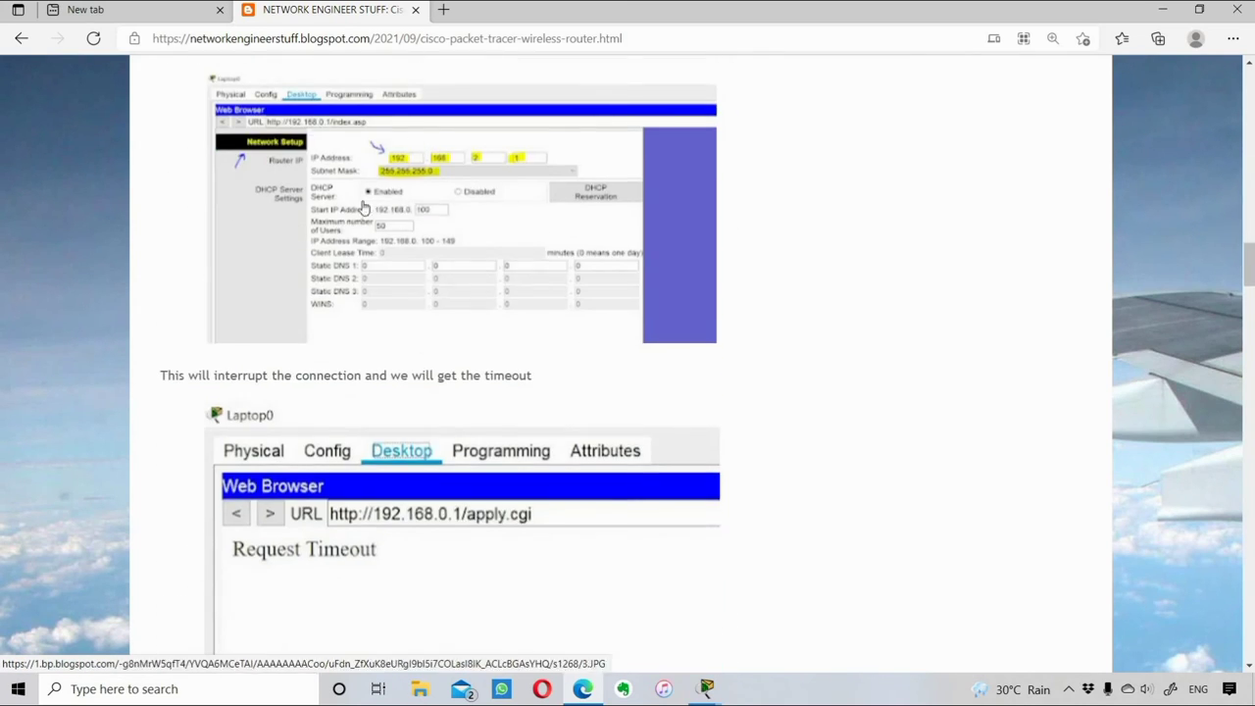
scroll(401, 243, down, 9)
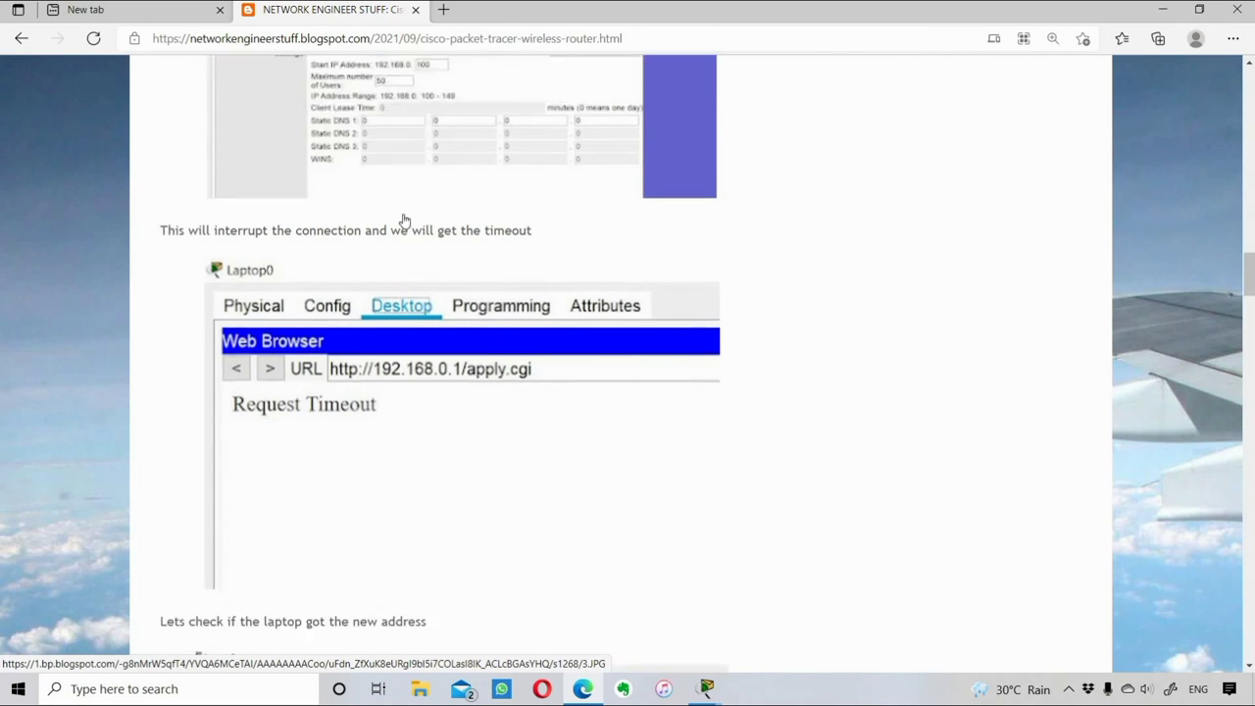
scroll(401, 317, down, 2)
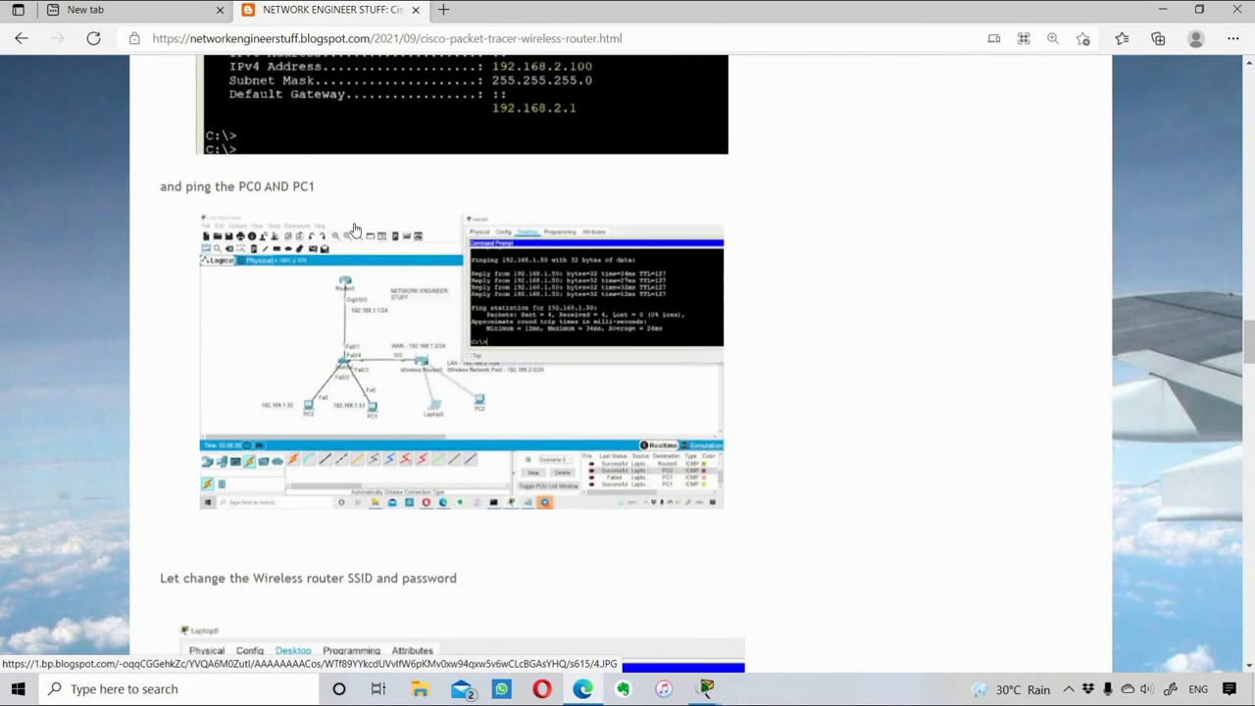
drag(152, 186, 410, 189)
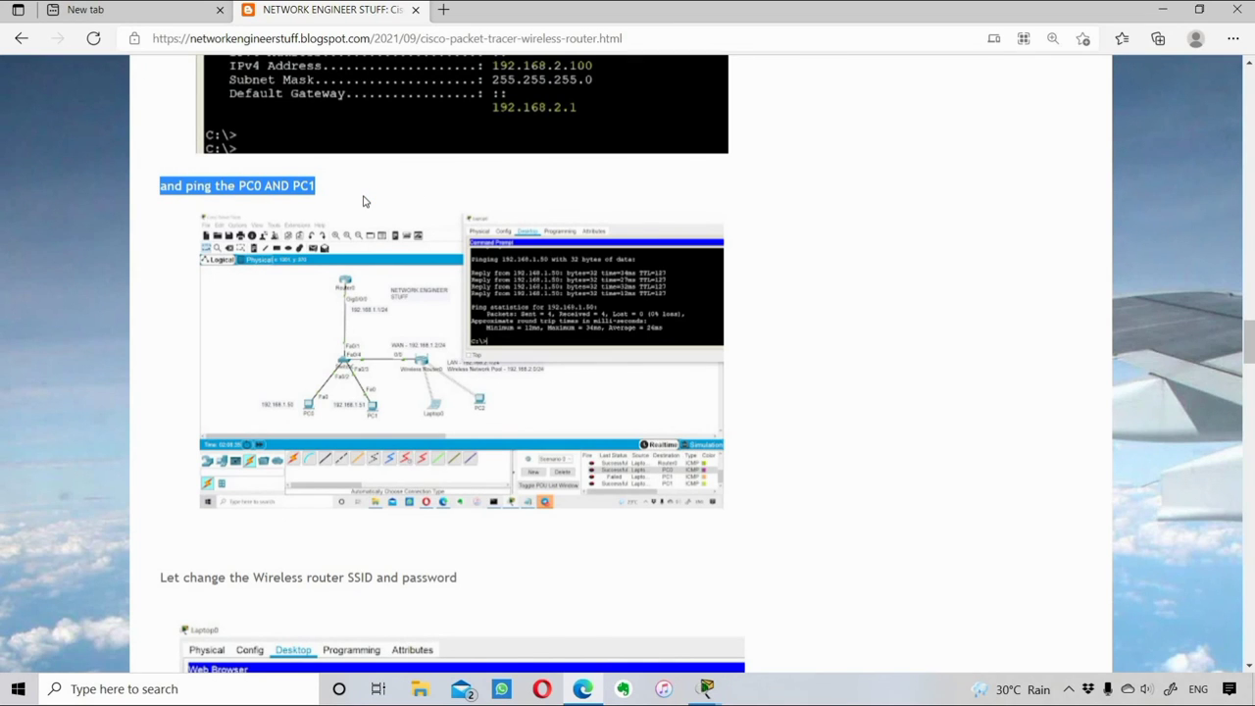
click(363, 201)
Highlight the heading about changing the wireless router SSID and password, and review the wireless settings shown under it
scroll(363, 201, down, 3)
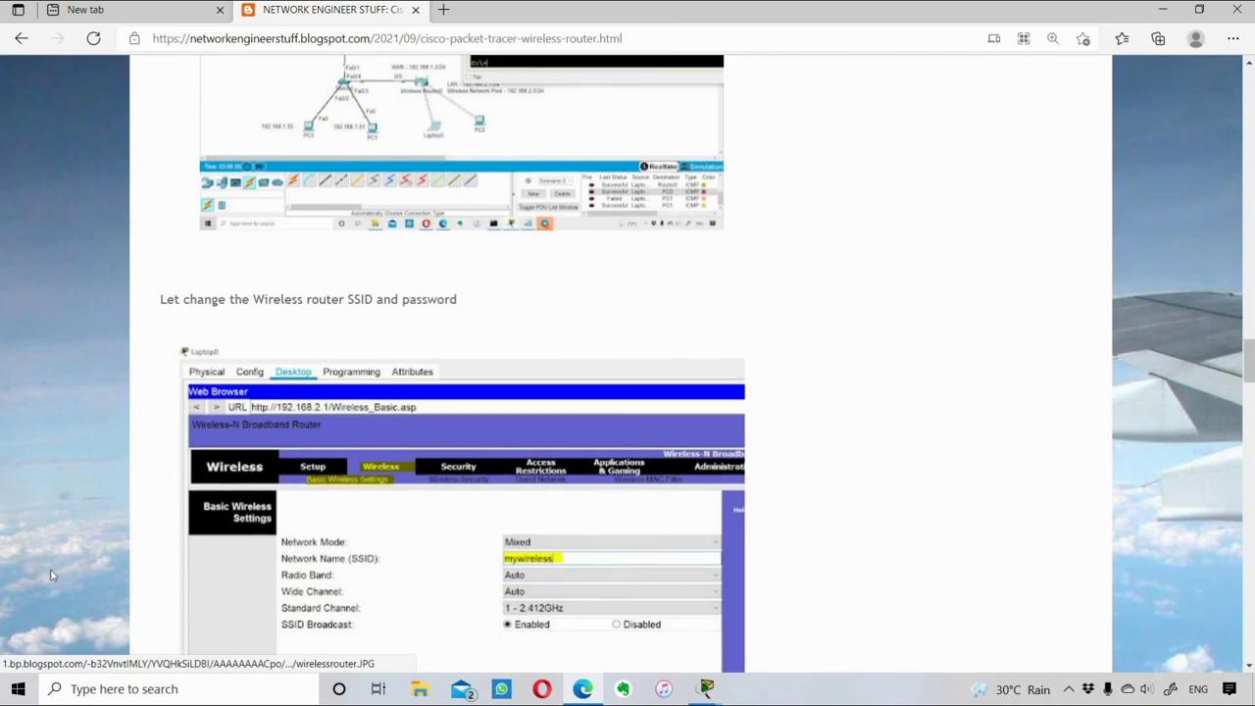
drag(173, 299, 469, 308)
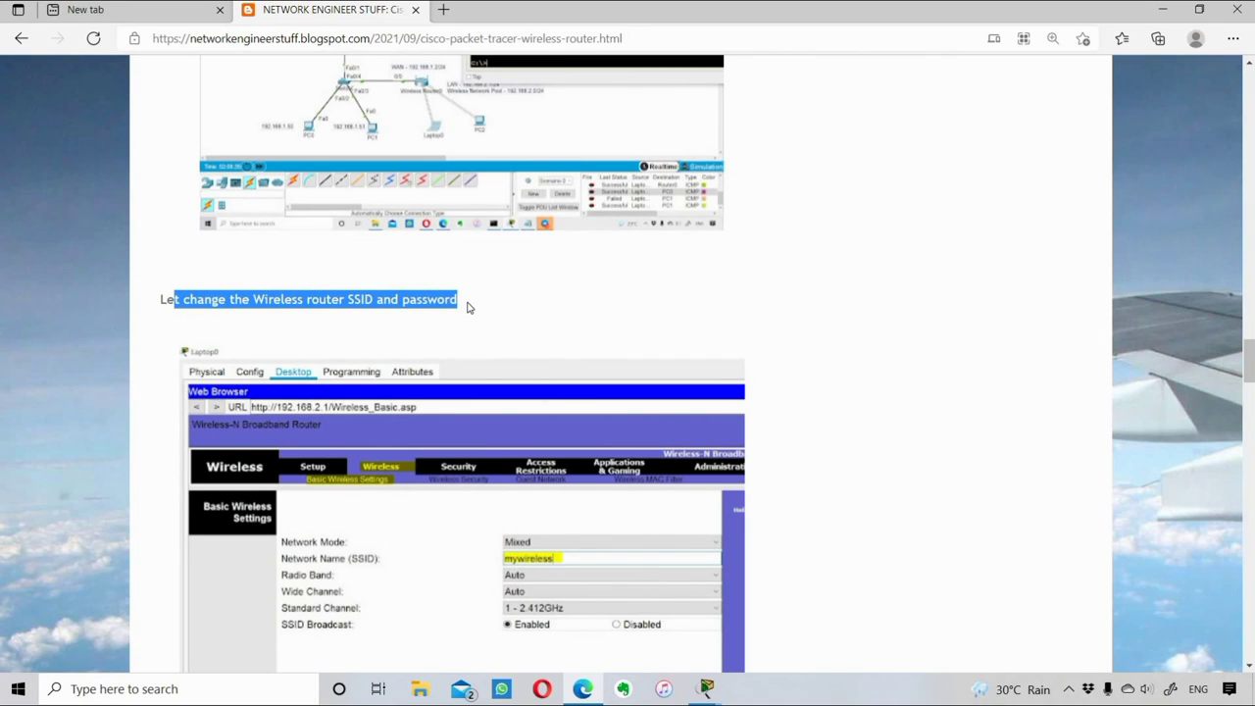
drag(346, 300, 487, 303)
click(490, 304)
scroll(491, 305, down, 15)
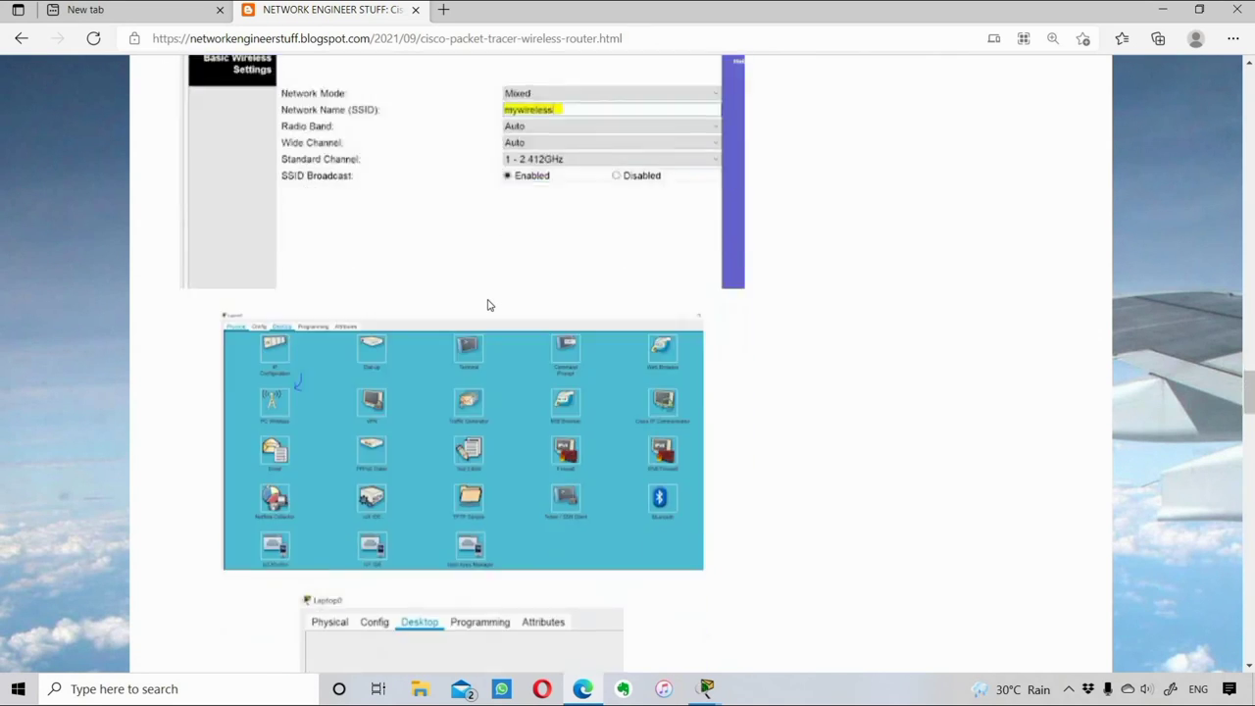
Review the post's sections on connecting PC2 to the wireless network and pinging from it, and return to Cisco Packet Tracer
scroll(490, 307, down, 12)
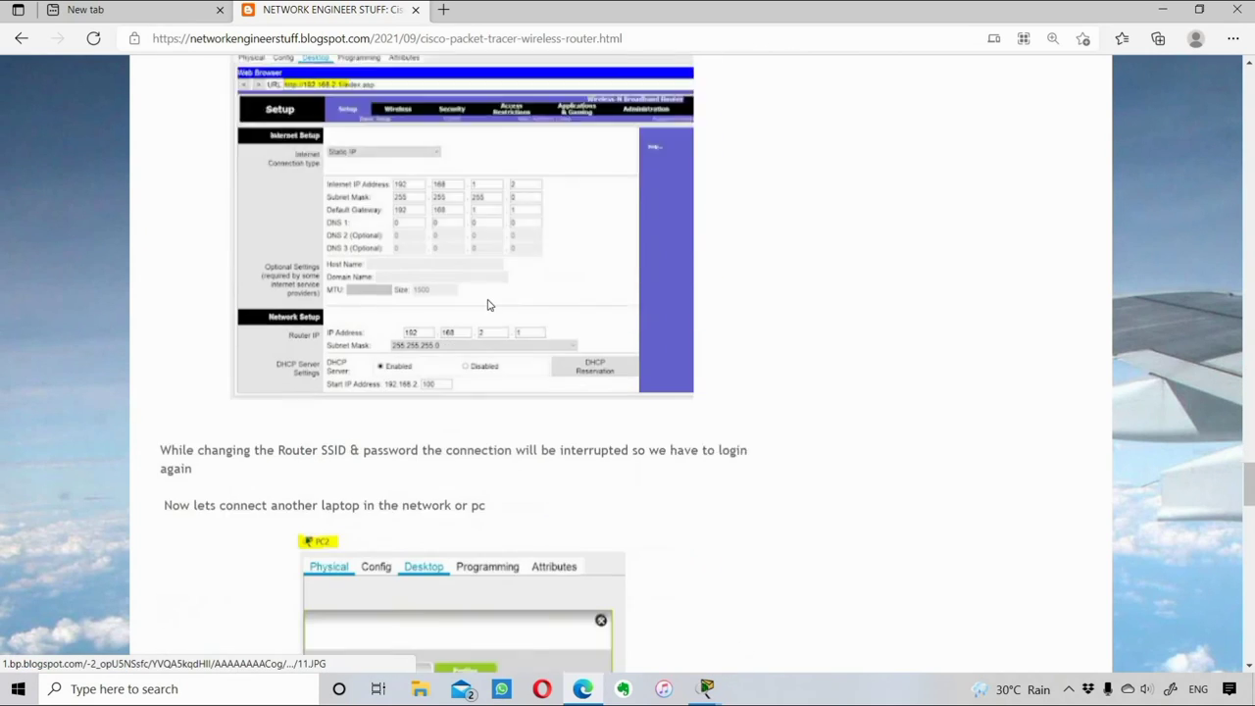
scroll(490, 304, down, 3)
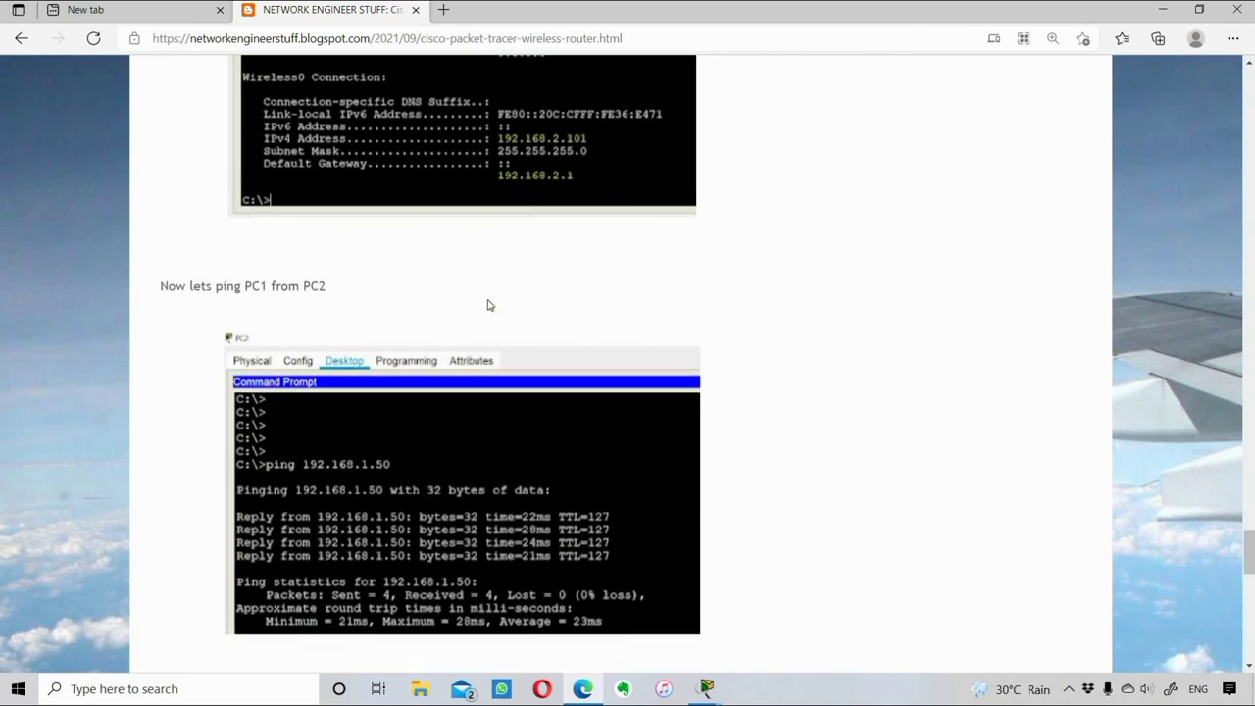
scroll(408, 395, up, 5)
scroll(408, 395, up, 1)
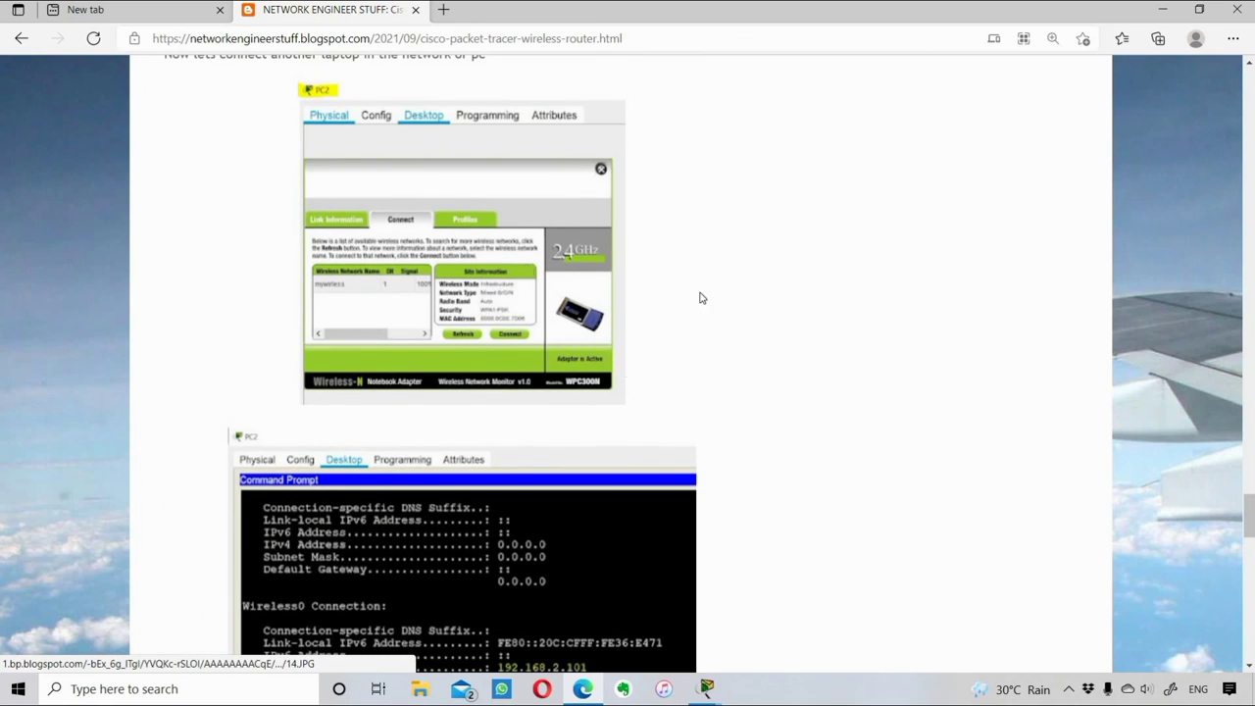
scroll(331, 278, up, 2)
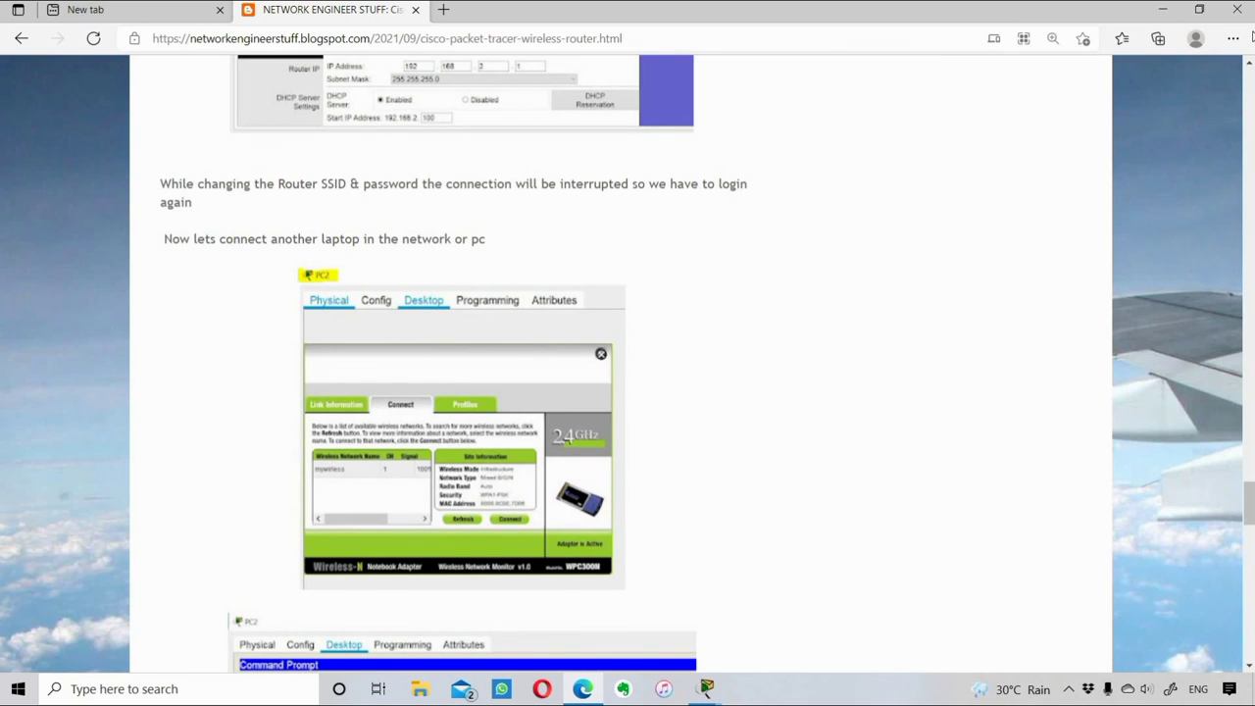
click(1162, 10)
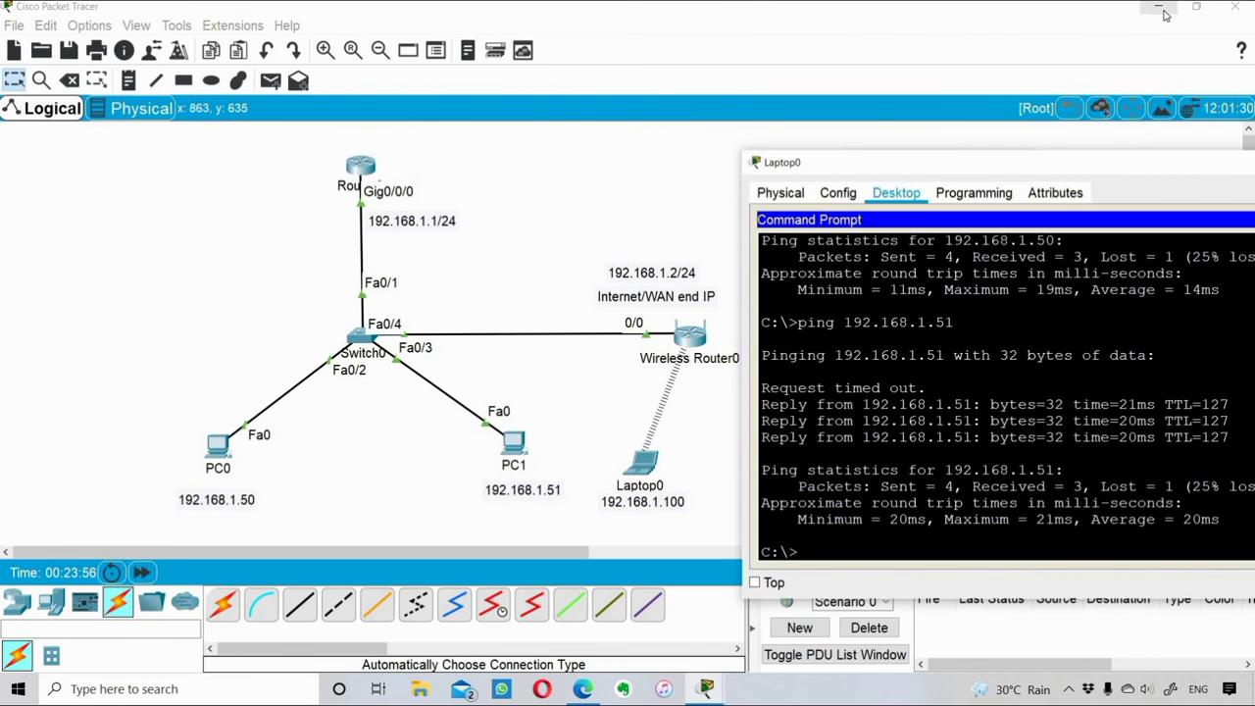